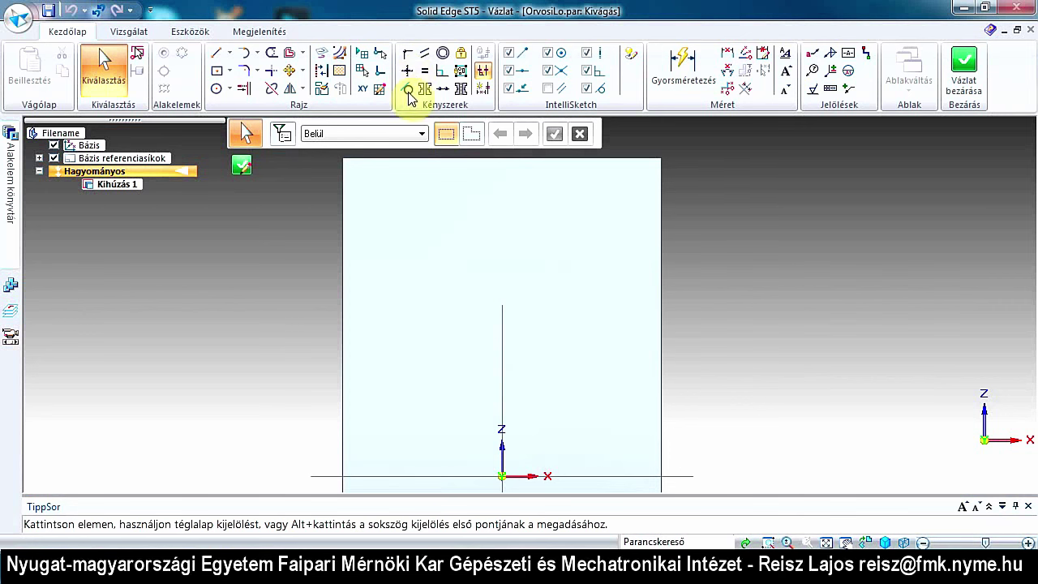
Step: Sketch a sloped line and a circle of about 40.98 mm diameter to its lower right
left_click(215, 53)
left_click(371, 317)
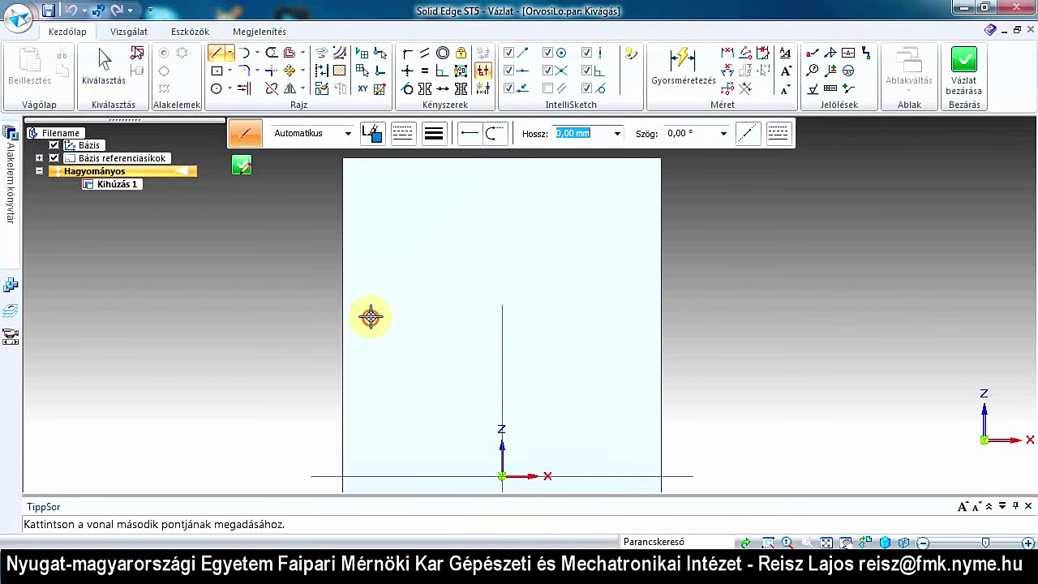
left_click(500, 204)
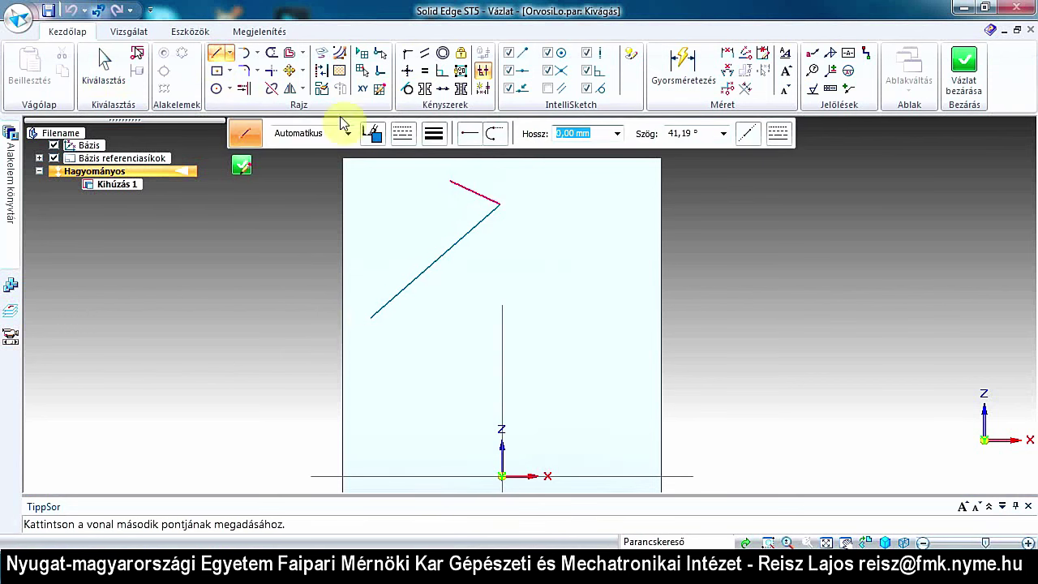
left_click(215, 88)
left_click(563, 328)
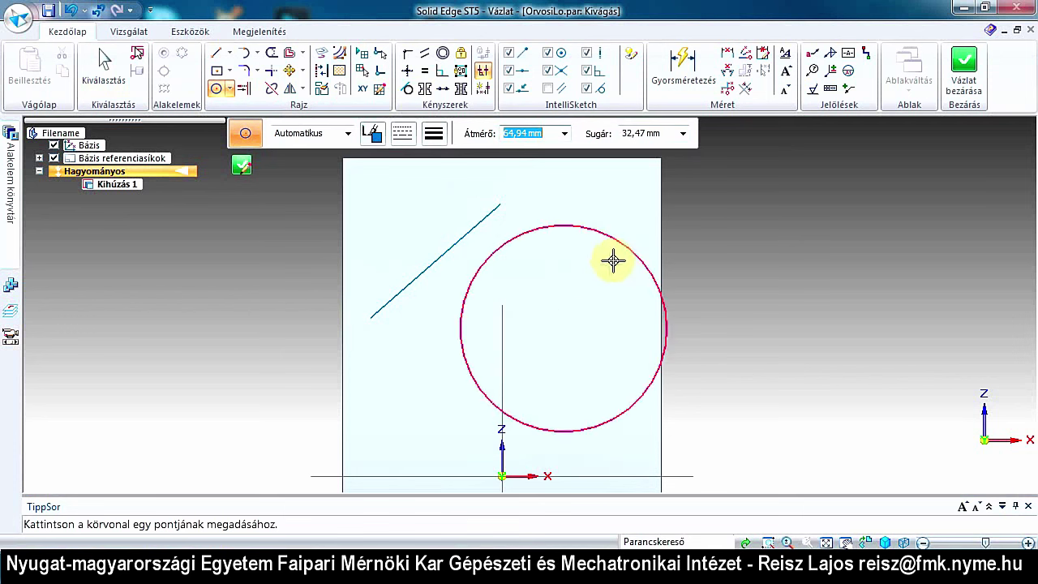
left_click(603, 276)
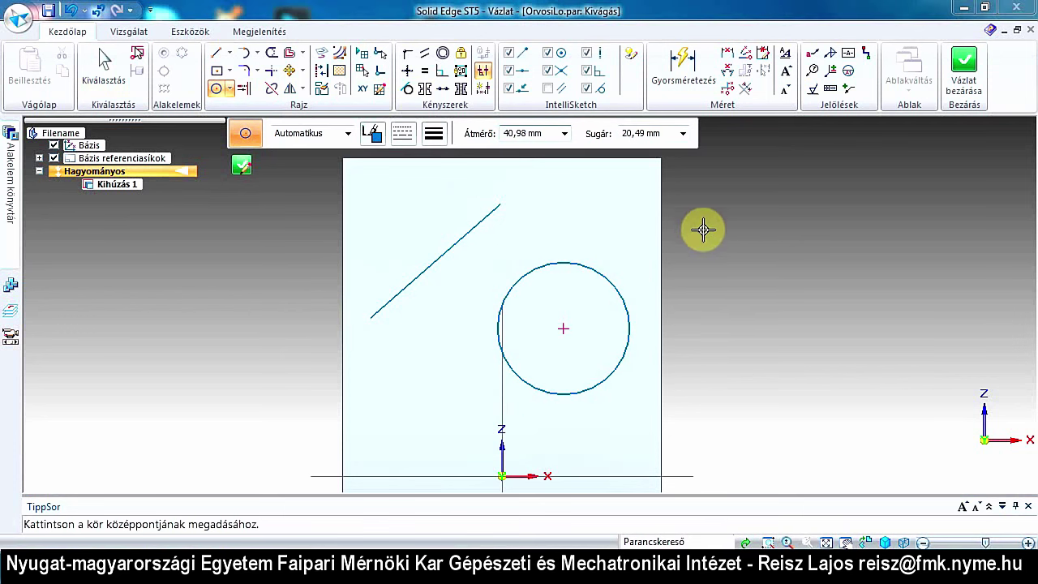
key("Escape")
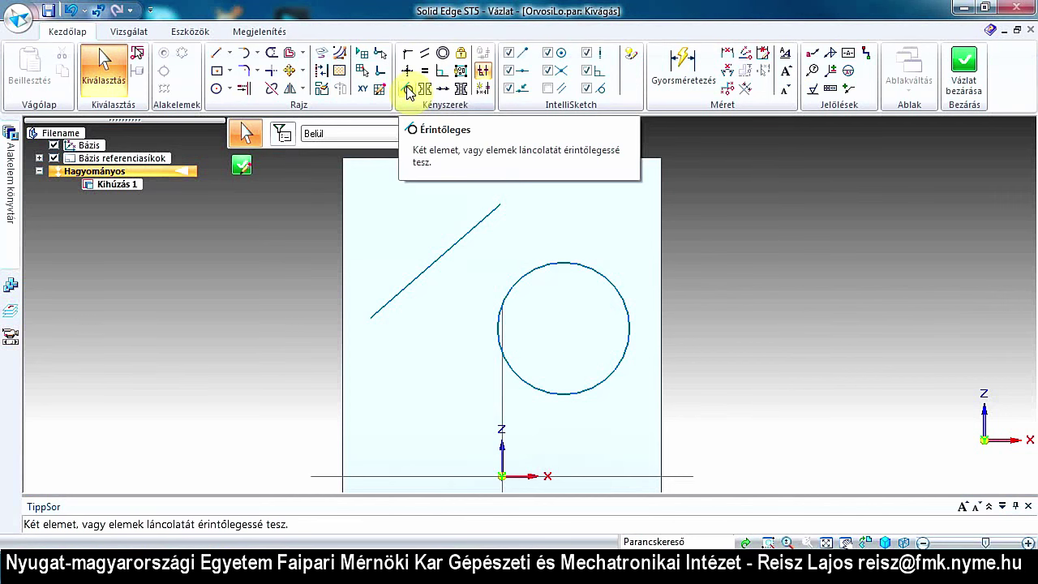
Step: Constrain the sloped line tangent to the circle so it touches the circle's upper left
left_click(407, 89)
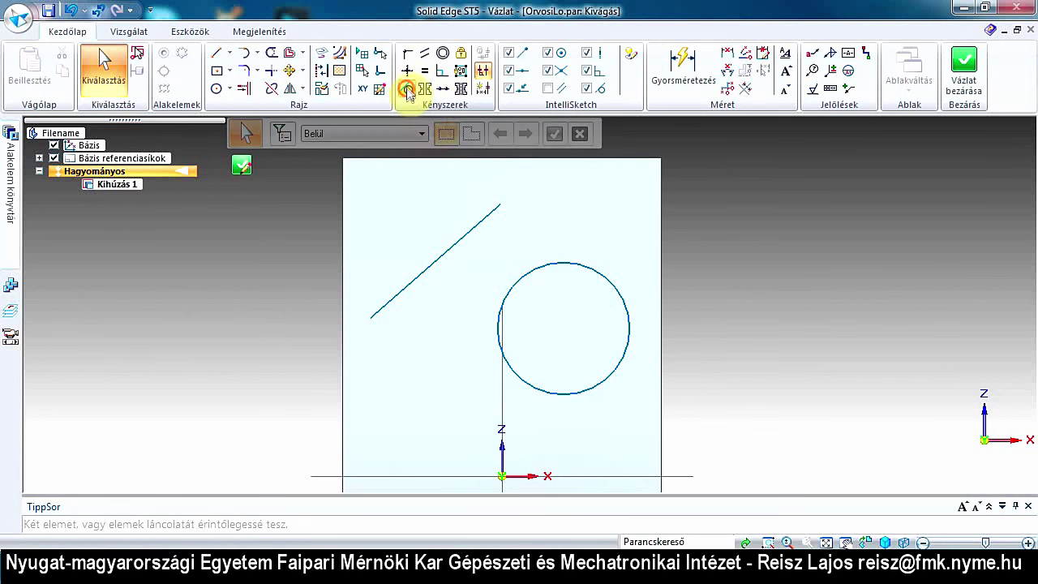
left_click(476, 221)
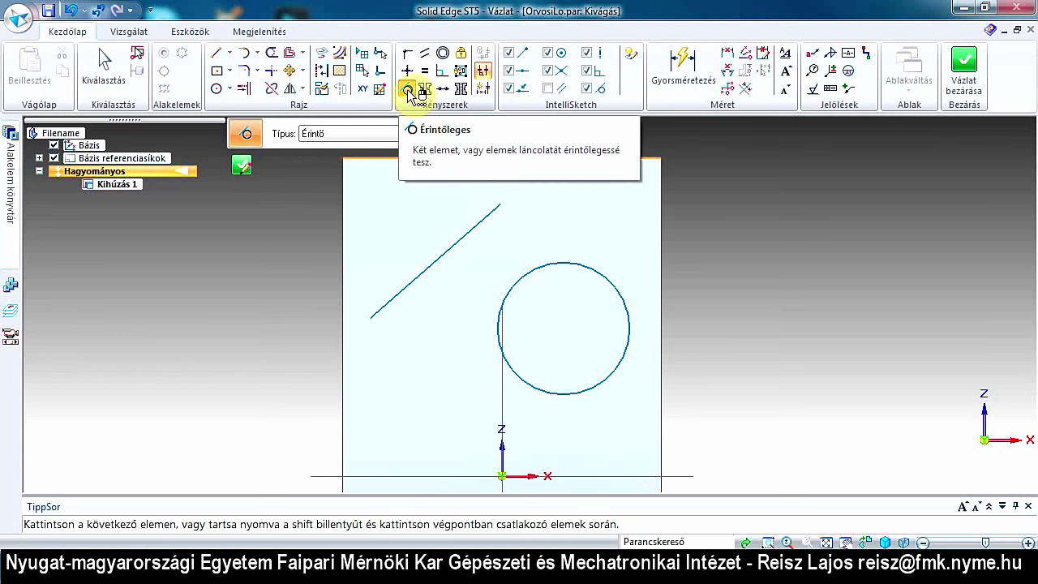
left_click(487, 215)
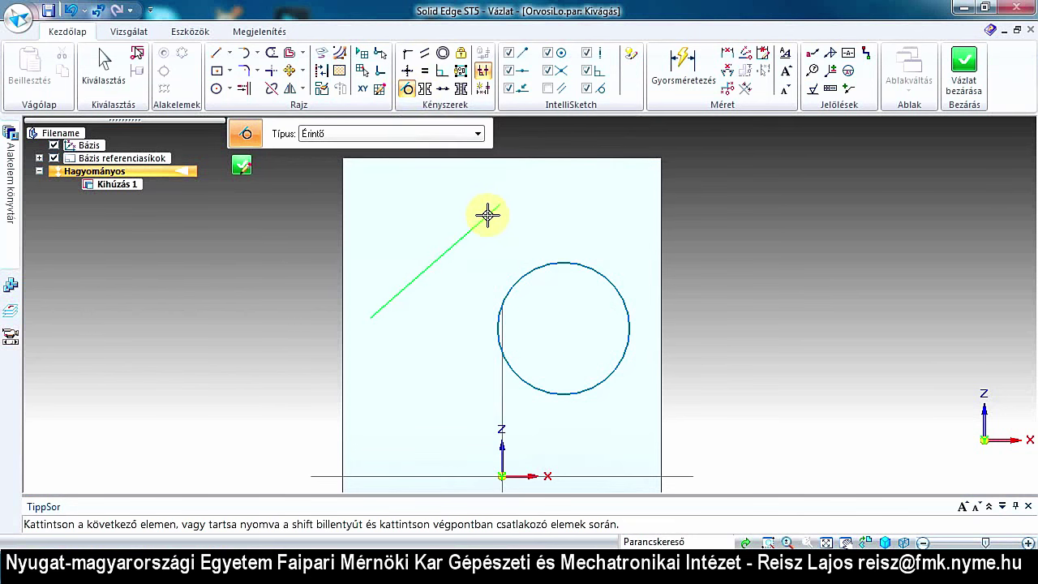
left_click(534, 267)
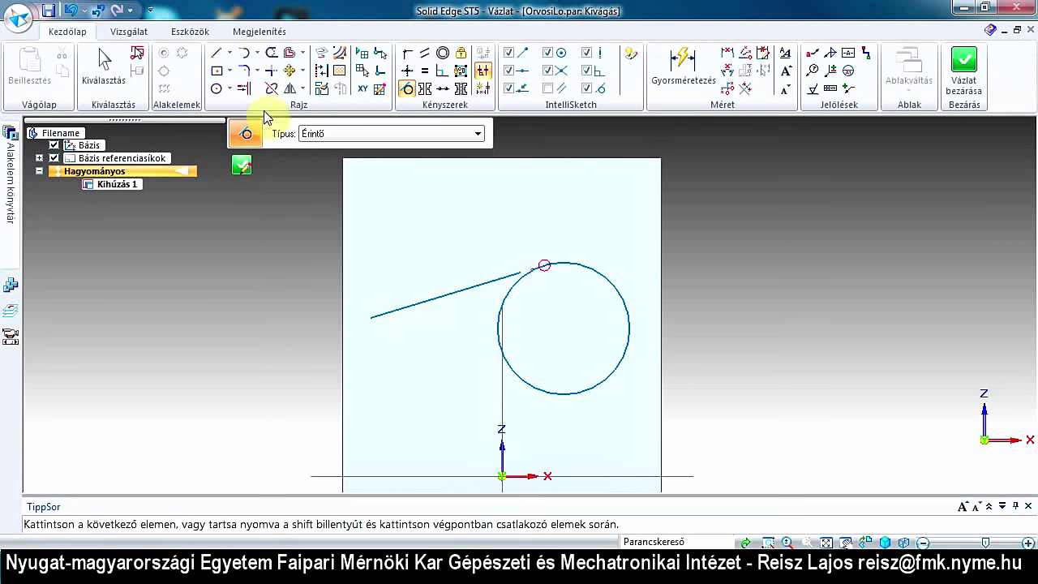
Step: Try extending the line to the circle, then undo the tangency to restore the original line
left_click(243, 90)
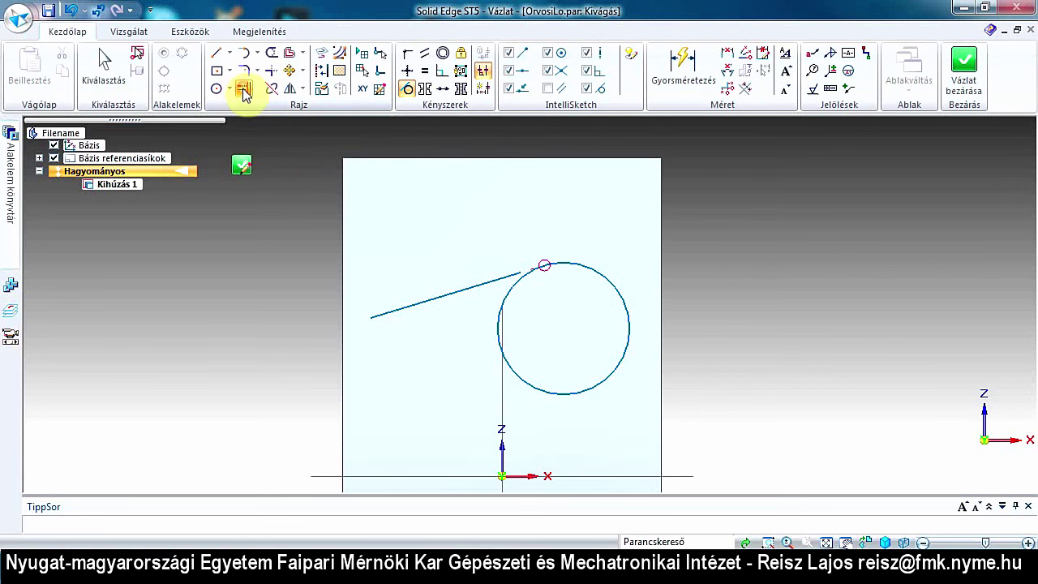
left_click(468, 292)
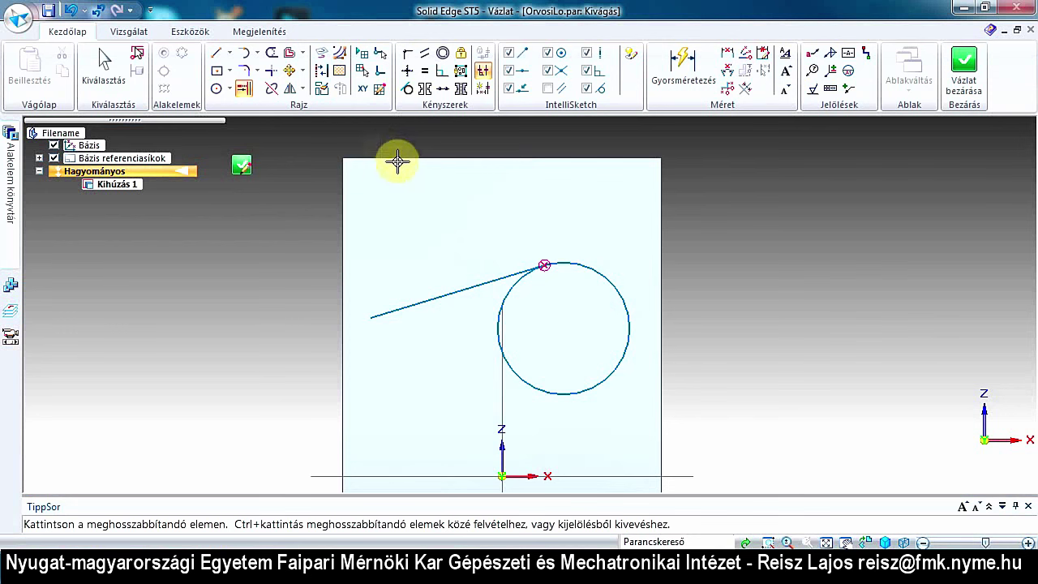
key("Escape")
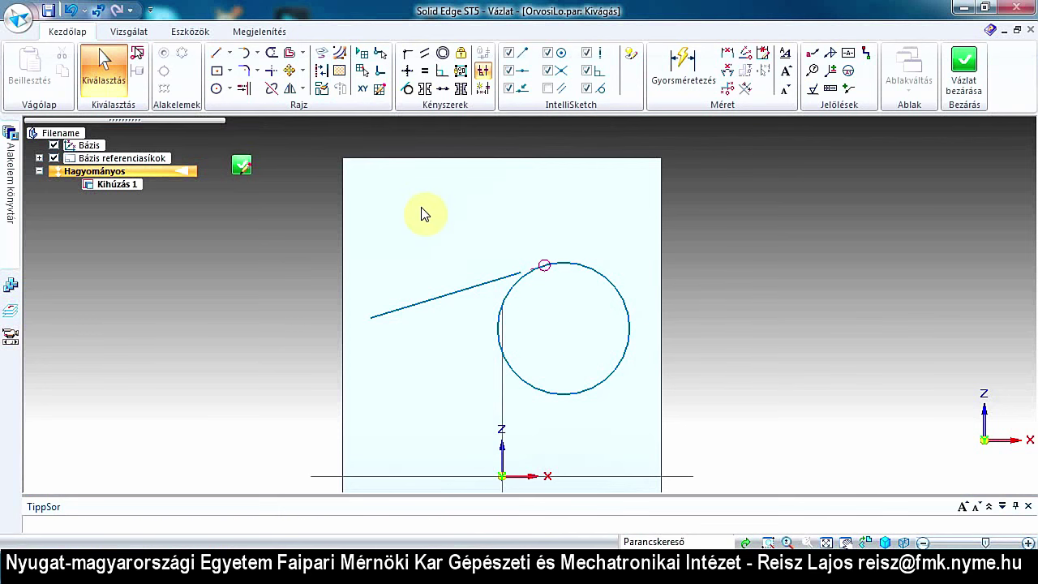
key("ctrl+z")
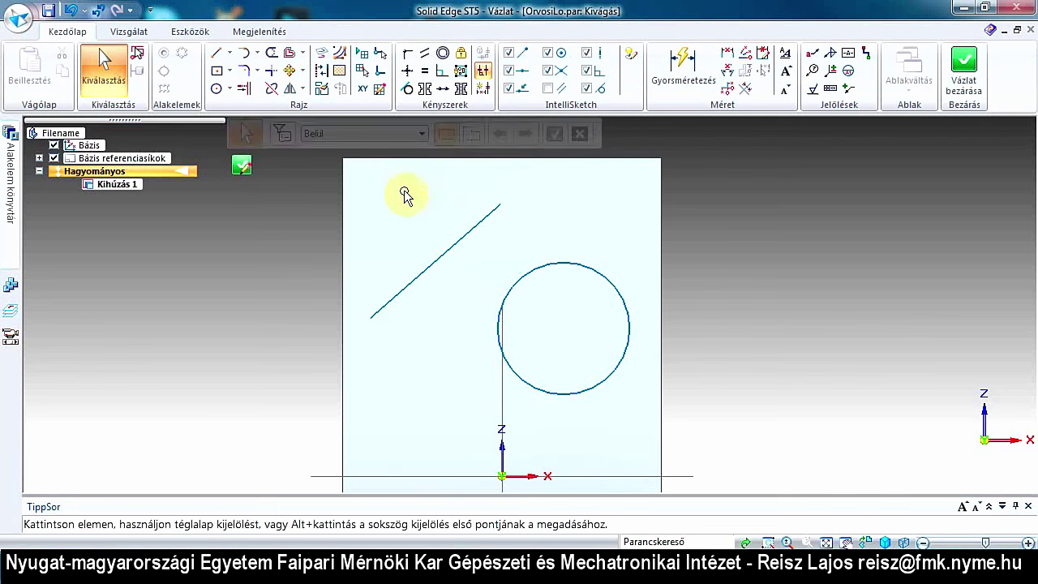
Step: Constrain the circle tangent to the sloped line, then delete the circle
left_click(407, 89)
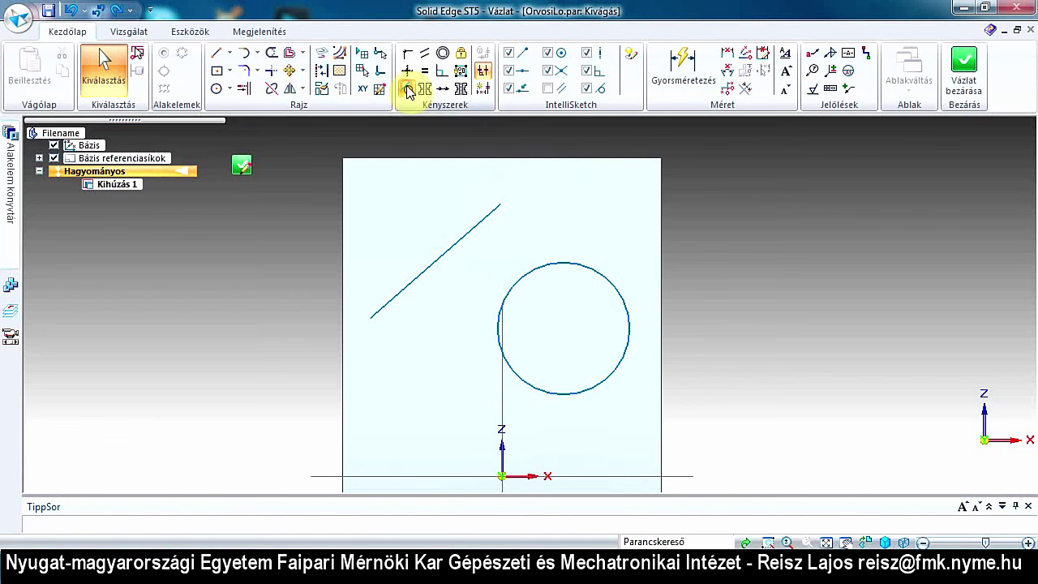
left_click(532, 274)
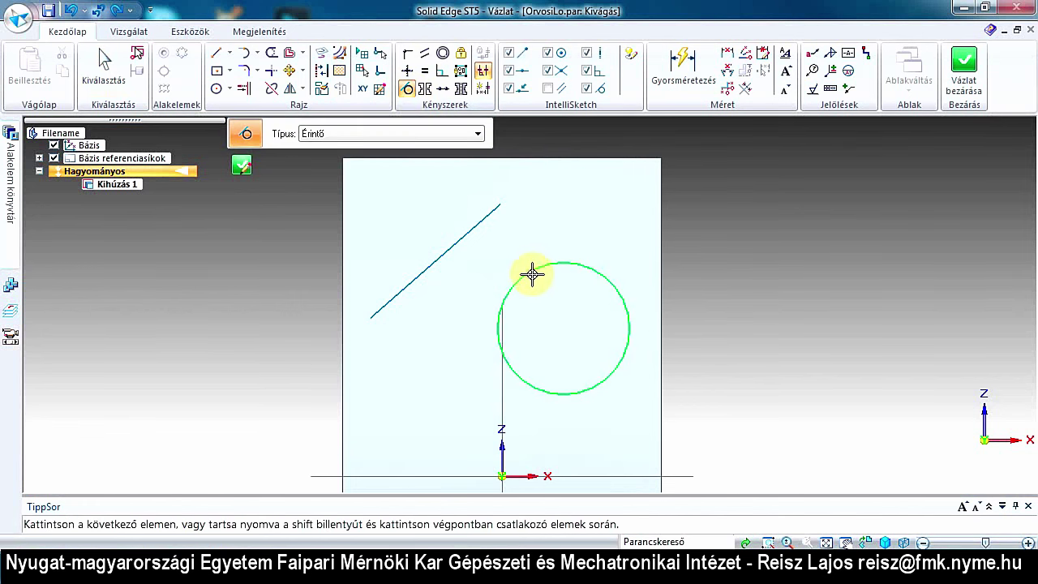
left_click(475, 220)
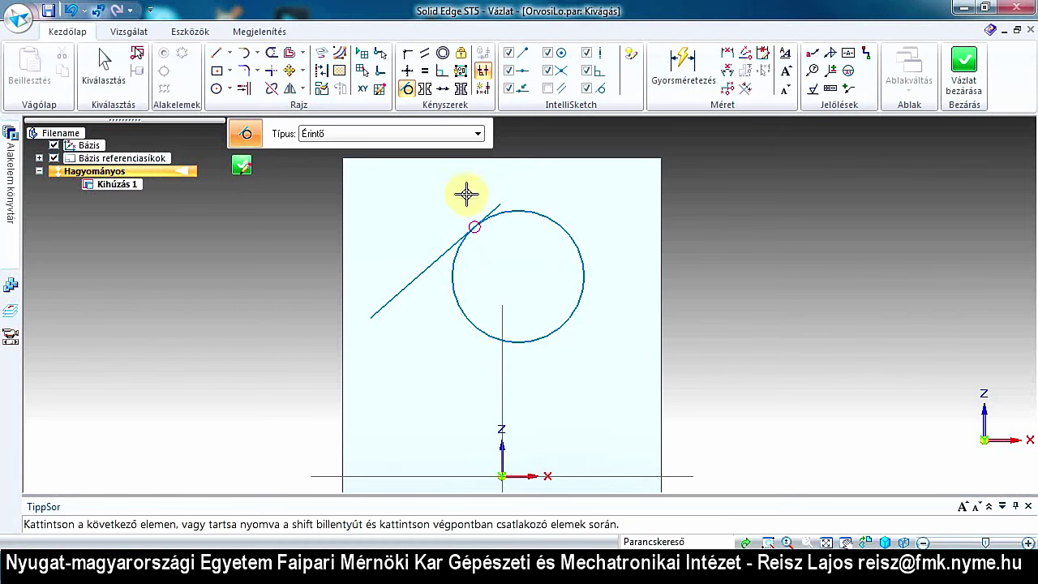
key("Escape")
left_click(497, 217)
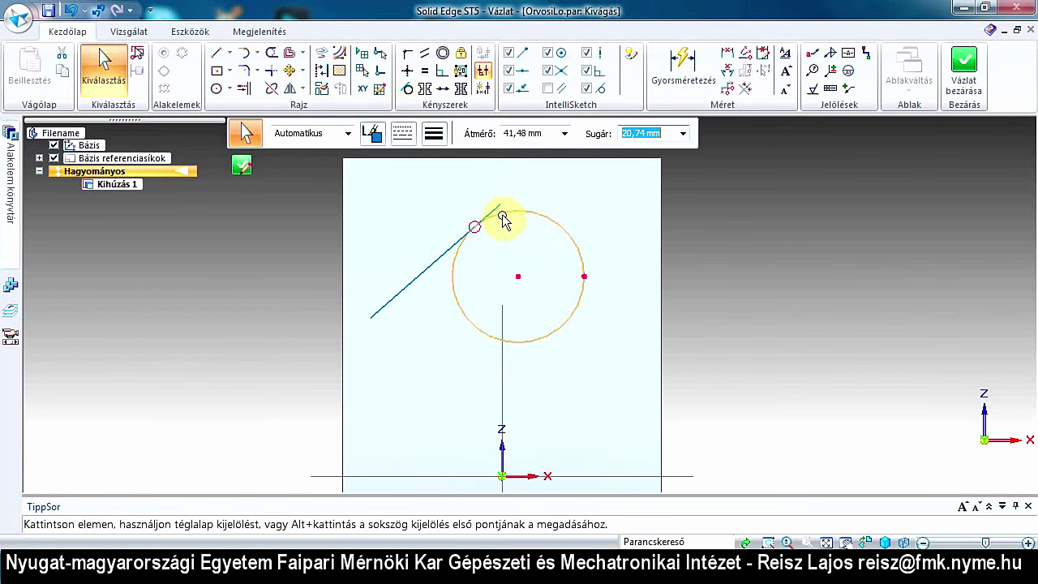
key("Delete")
Step: Draw a second sloped line below and right of the first
left_click(215, 53)
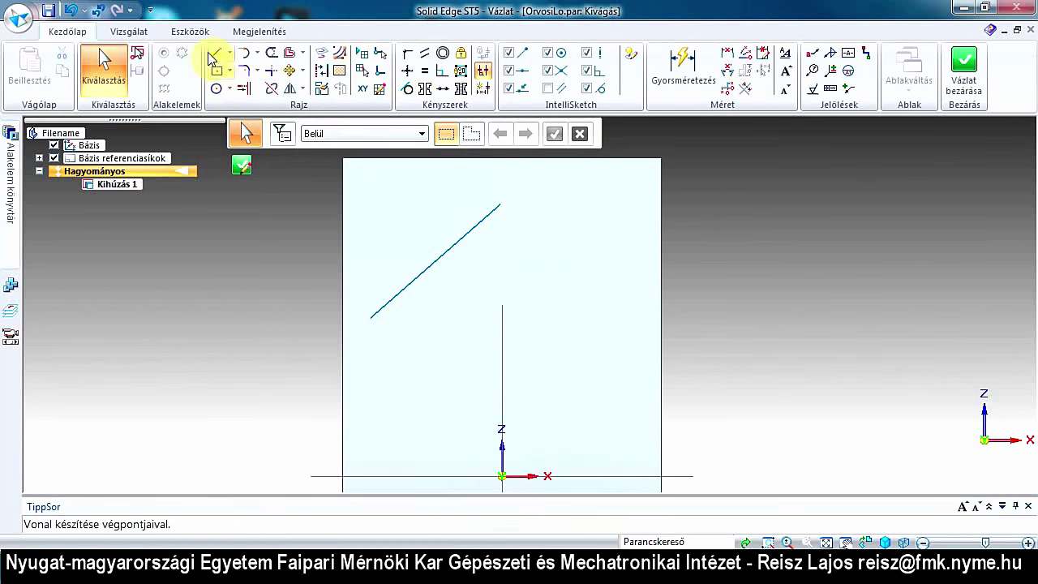
left_click(445, 330)
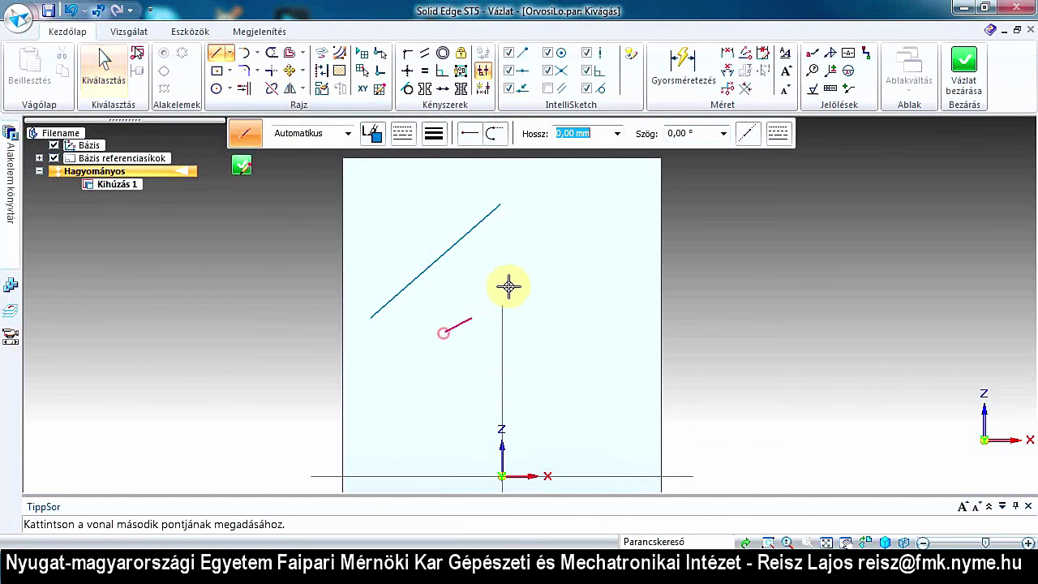
left_click(600, 244)
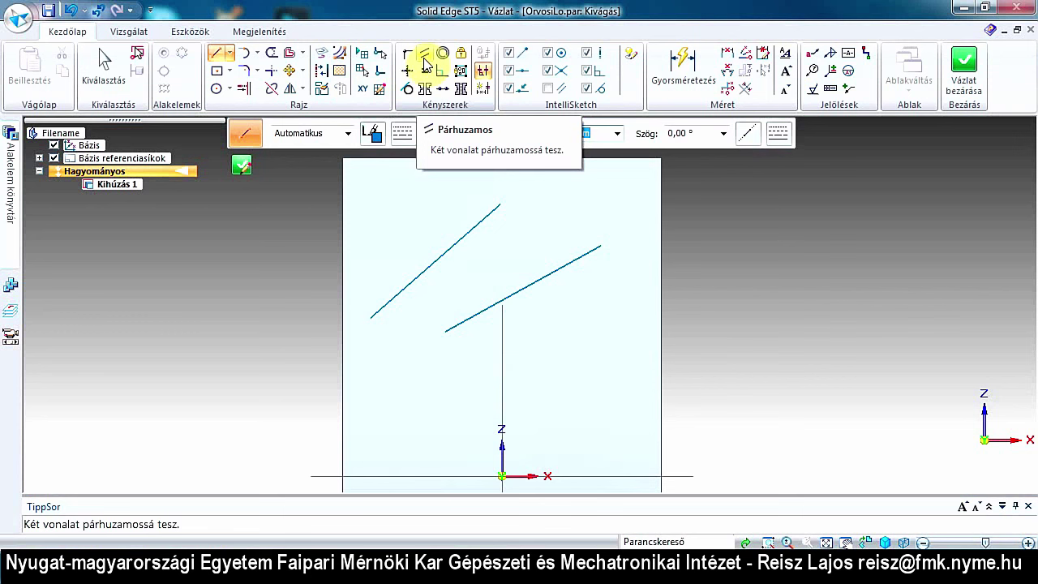
Step: Constrain the lower line parallel to the upper line
left_click(424, 62)
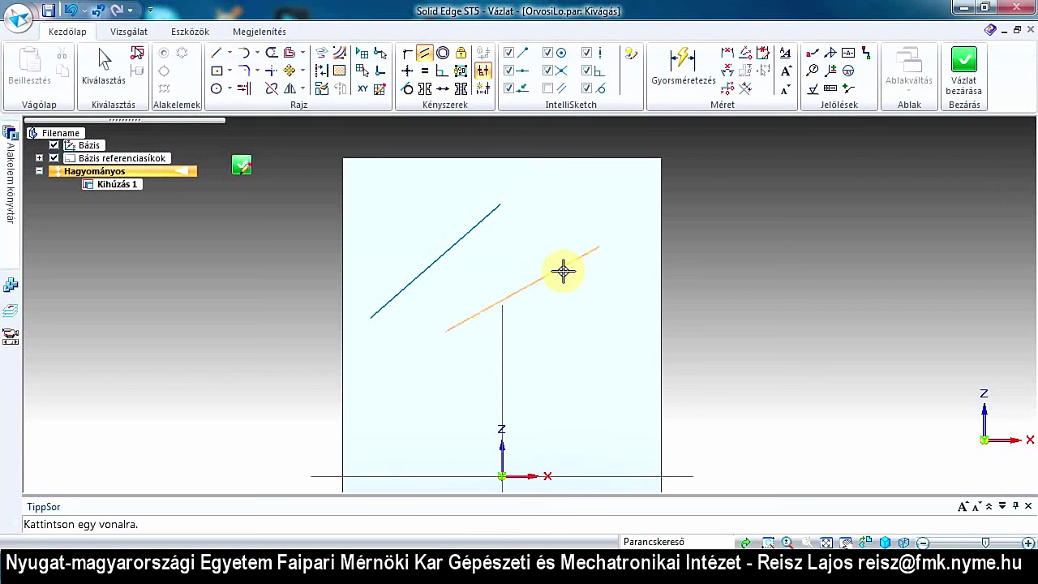
left_click(561, 269)
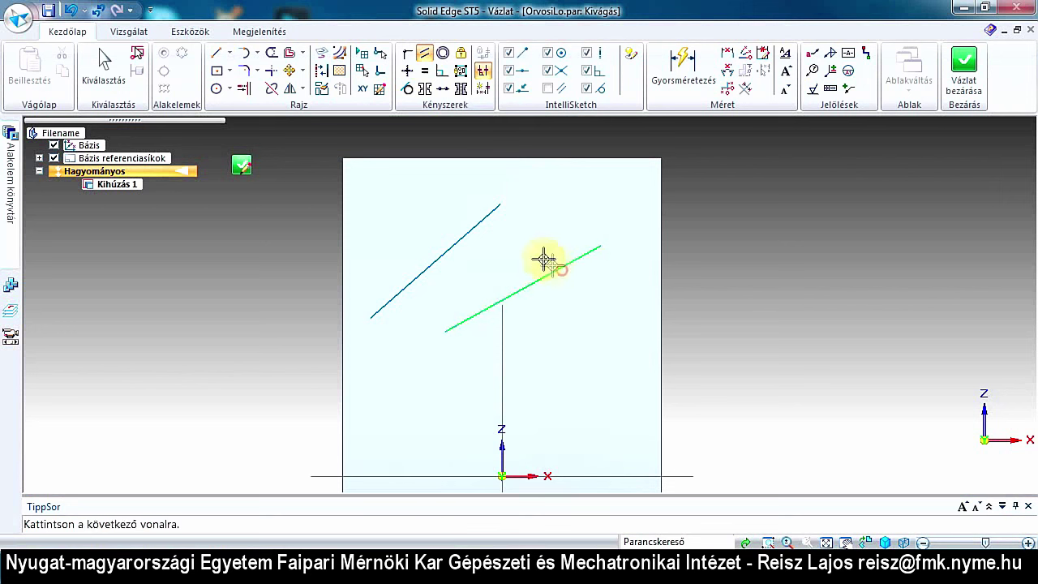
left_click(477, 226)
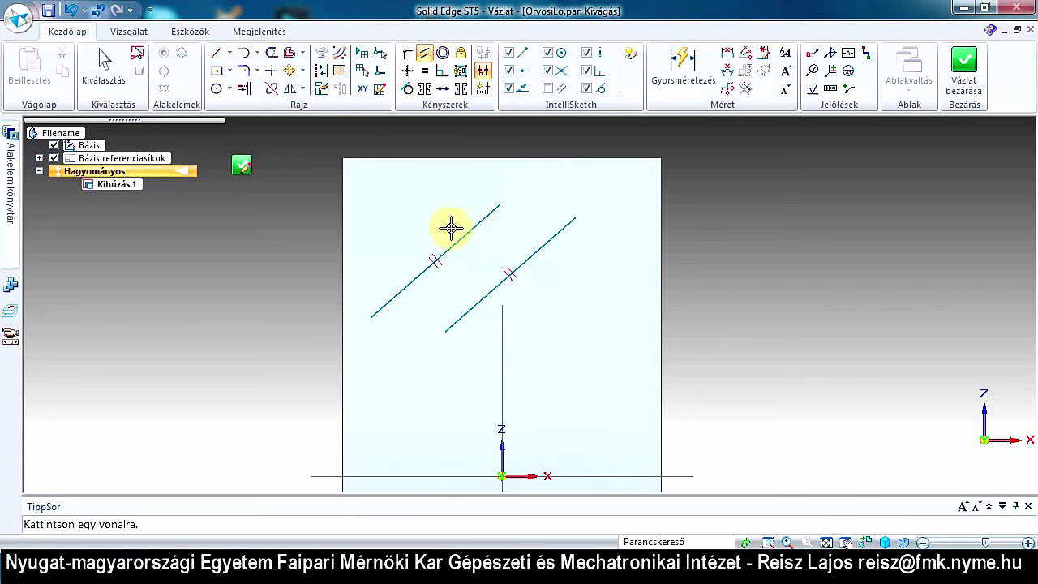
left_click(430, 73)
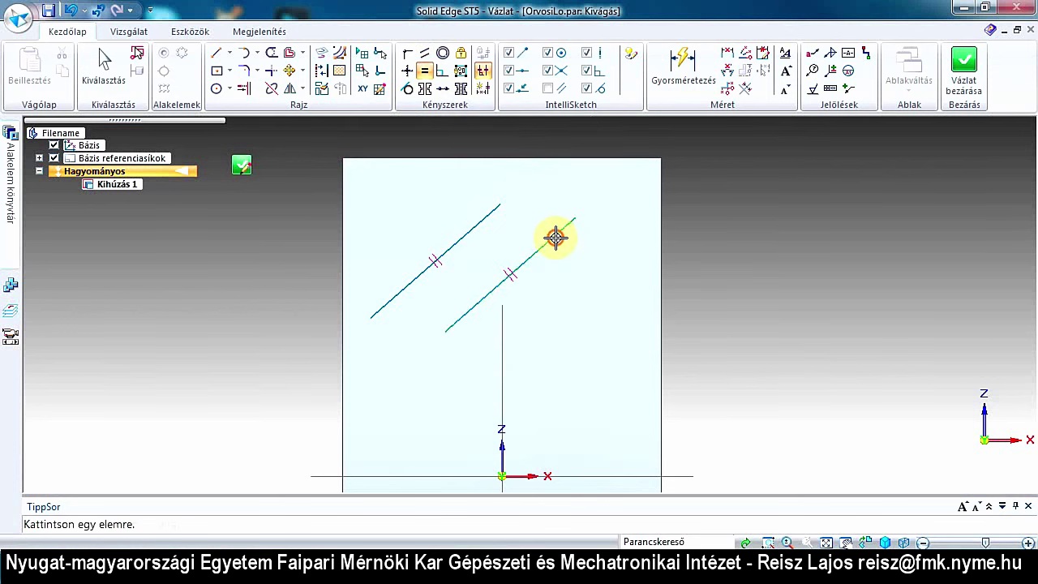
Step: Make the right and left parallel lines equal in length
left_click(555, 235)
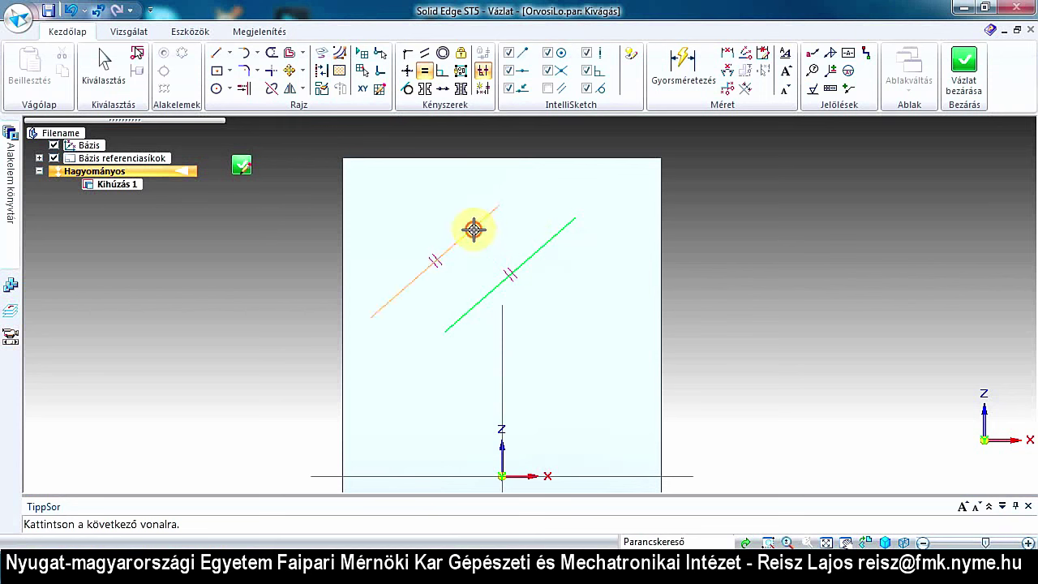
left_click(474, 231)
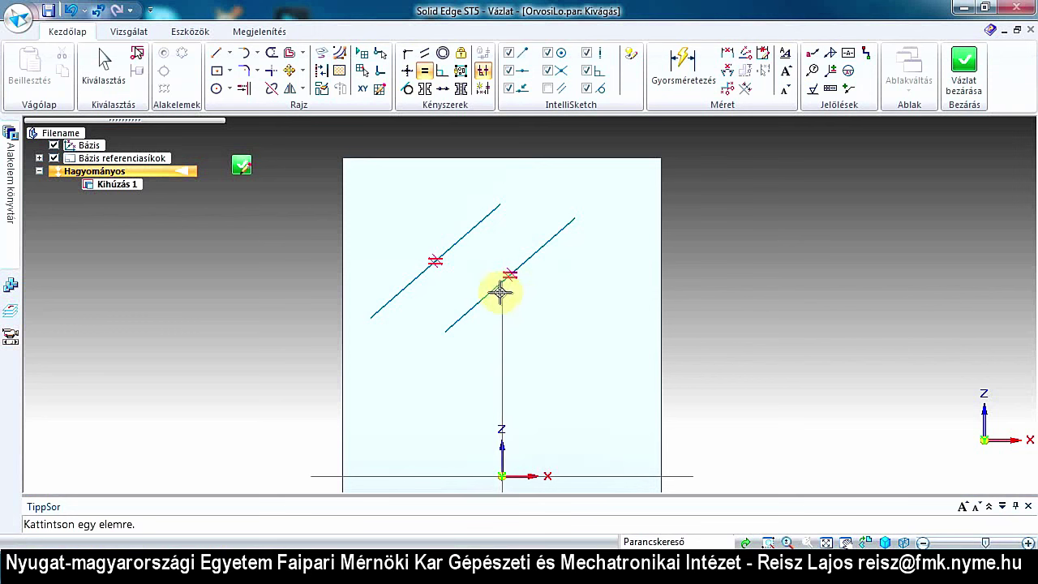
left_click(509, 280)
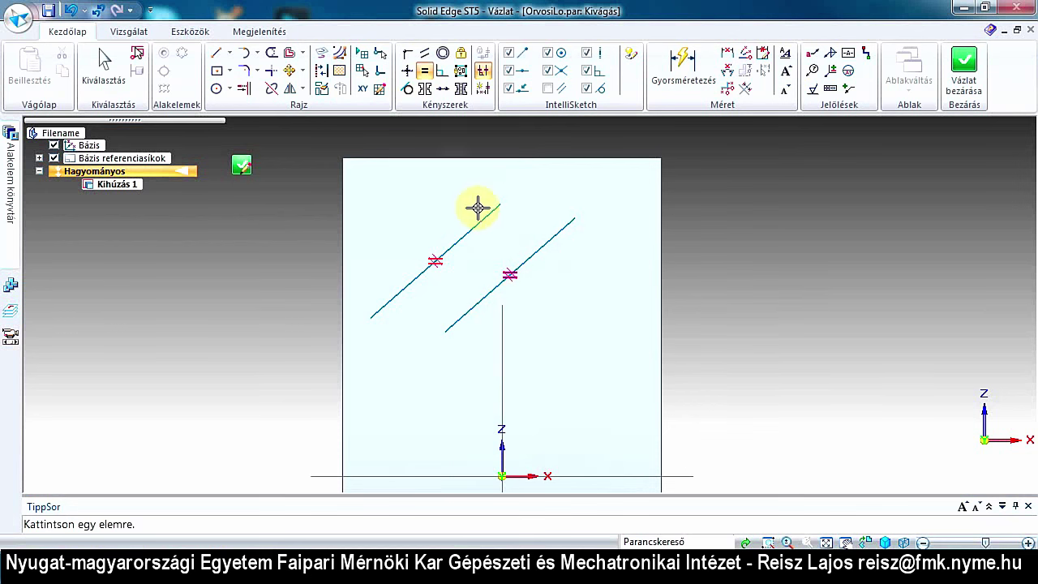
Step: Delete the right diagonal parallel line
left_click(426, 89)
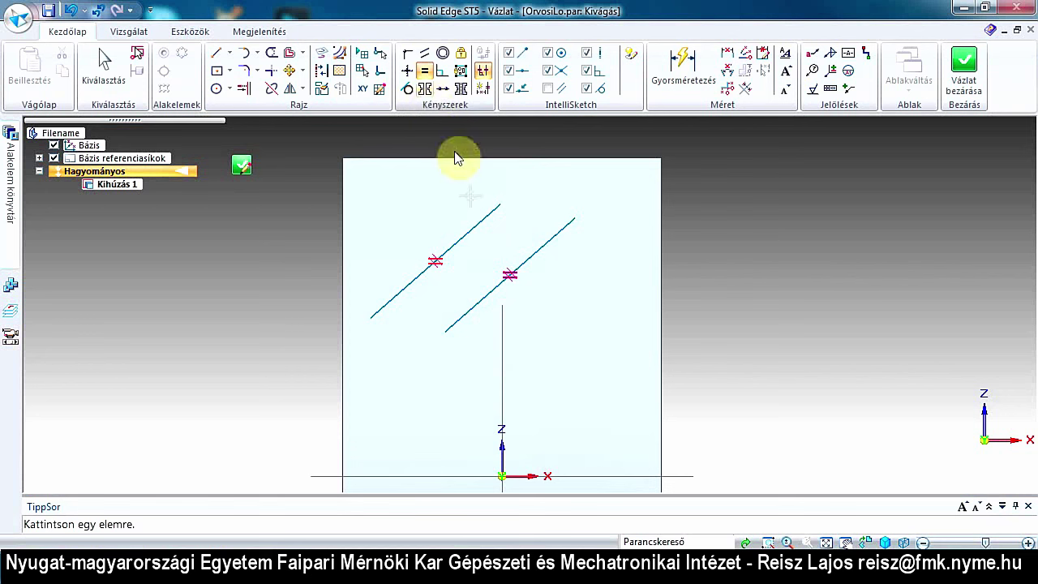
left_click(545, 248)
key("Delete")
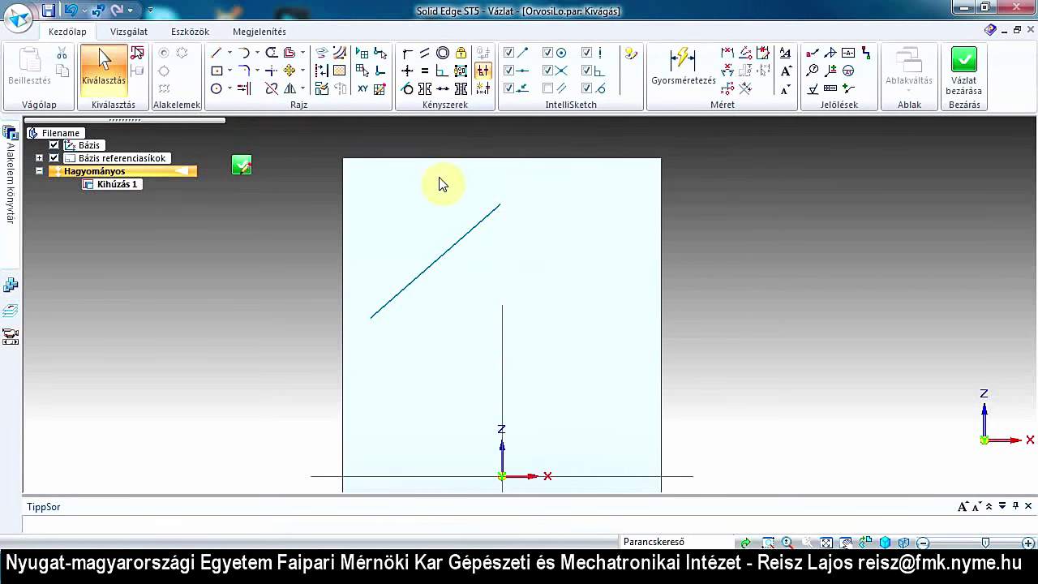
Step: Draw a near-vertical middle line and a right line sloping down to the right
left_click(214, 53)
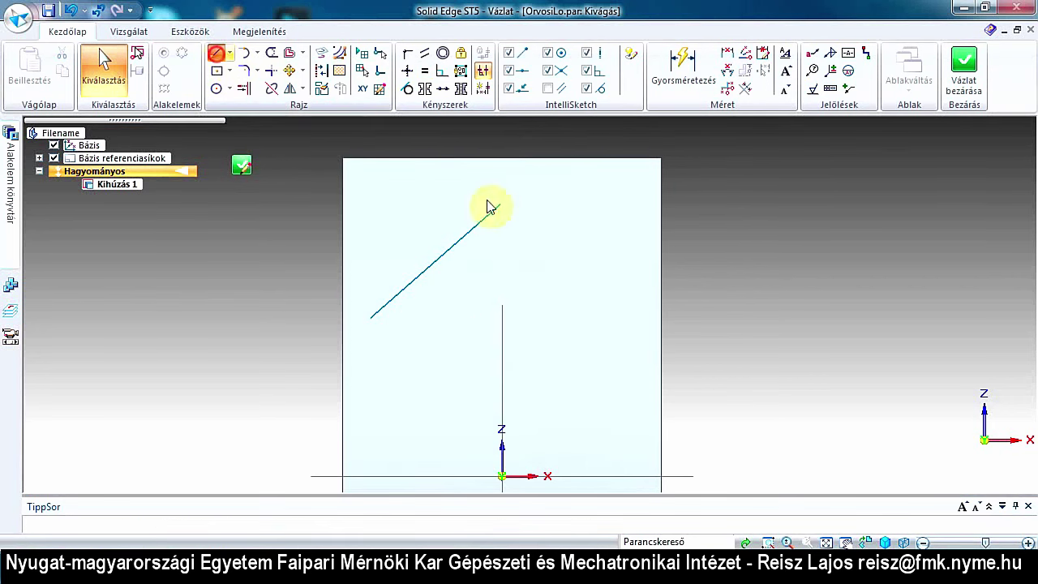
left_click(566, 197)
left_click(557, 367)
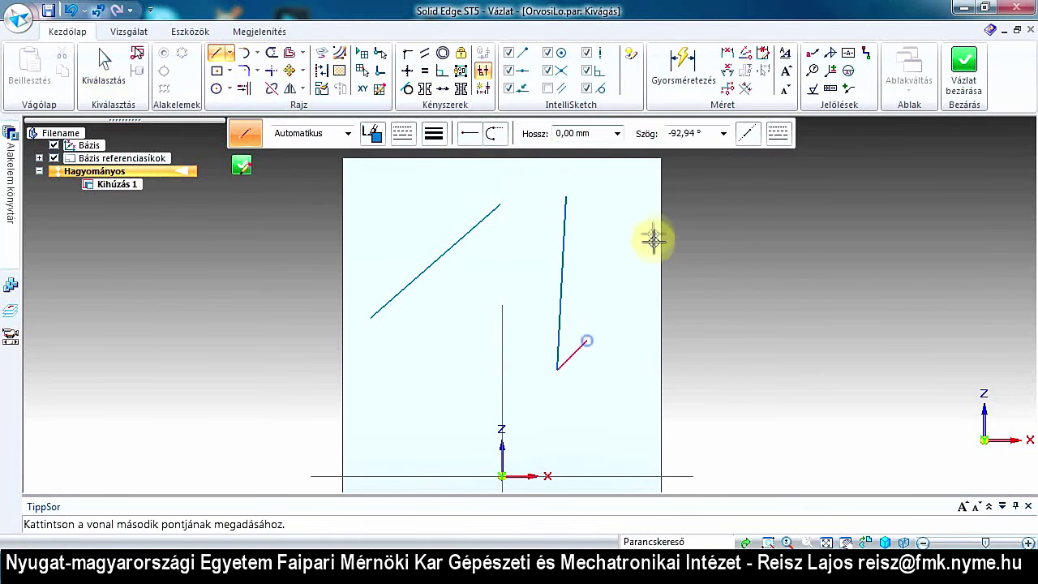
key("Escape")
left_click(630, 205)
left_click(715, 368)
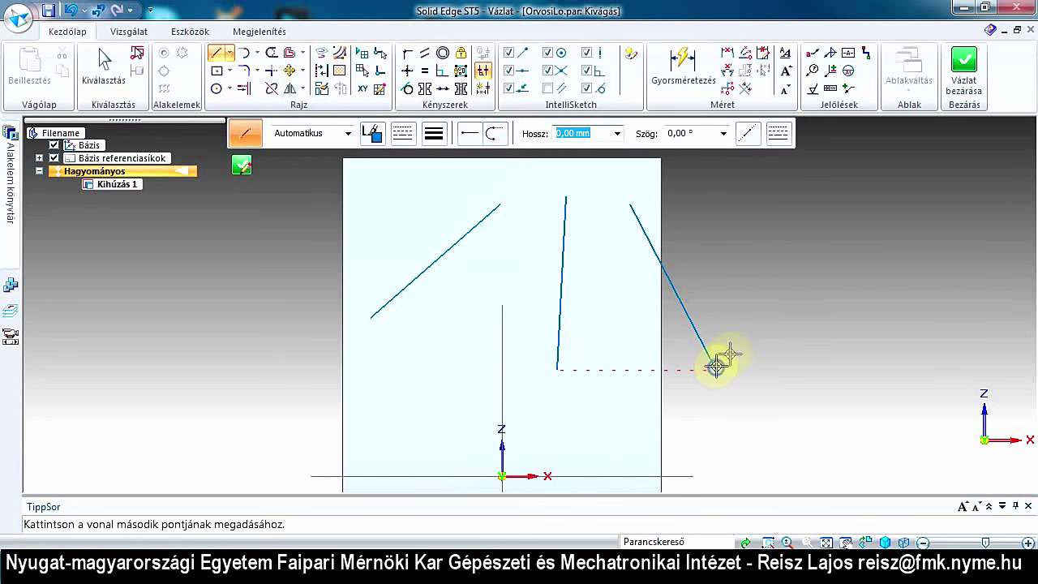
key("Escape")
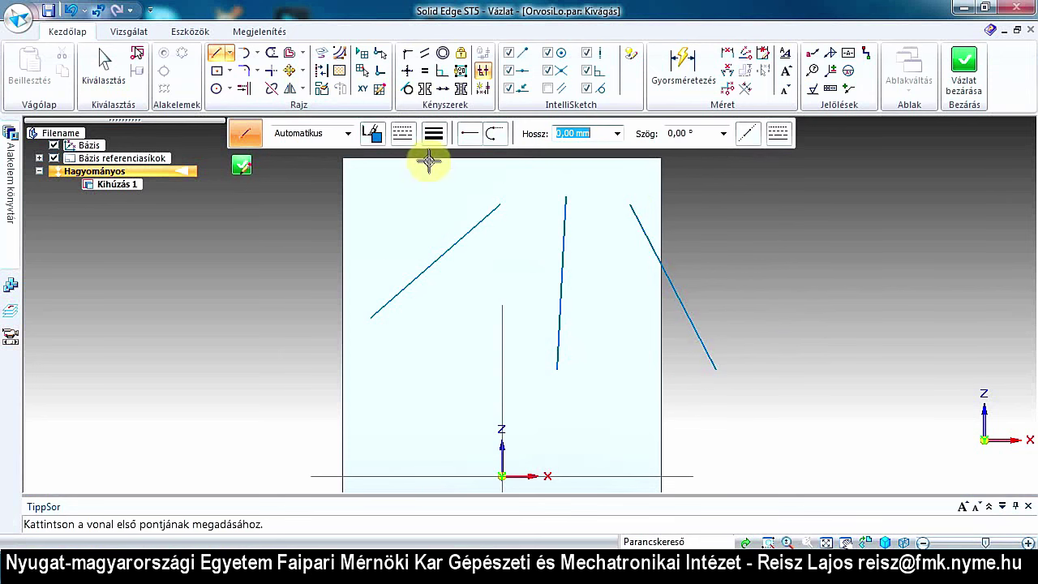
Step: Make the left and right slanted lines symmetric about the middle line
left_click(424, 90)
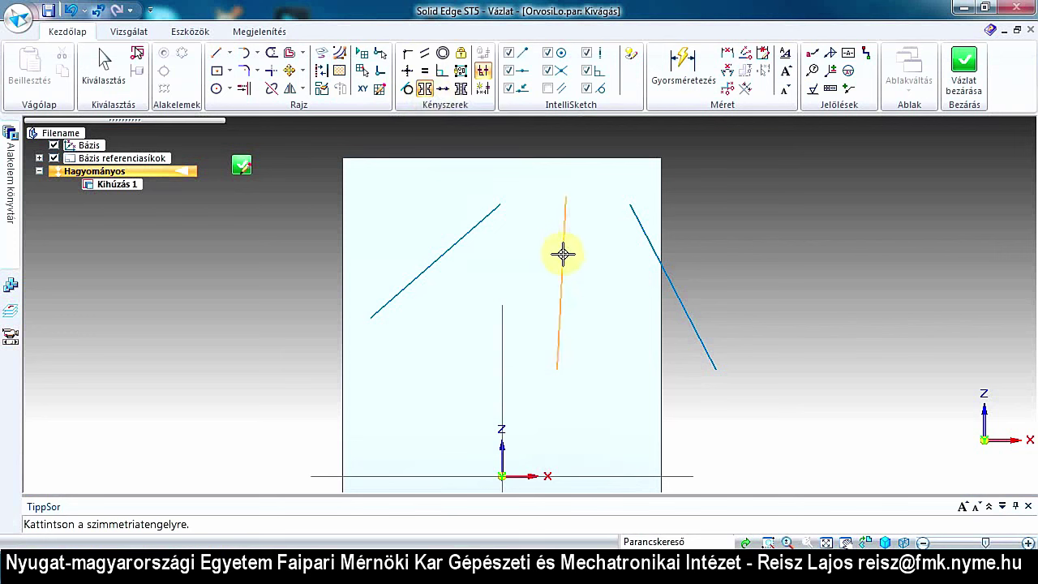
left_click(562, 252)
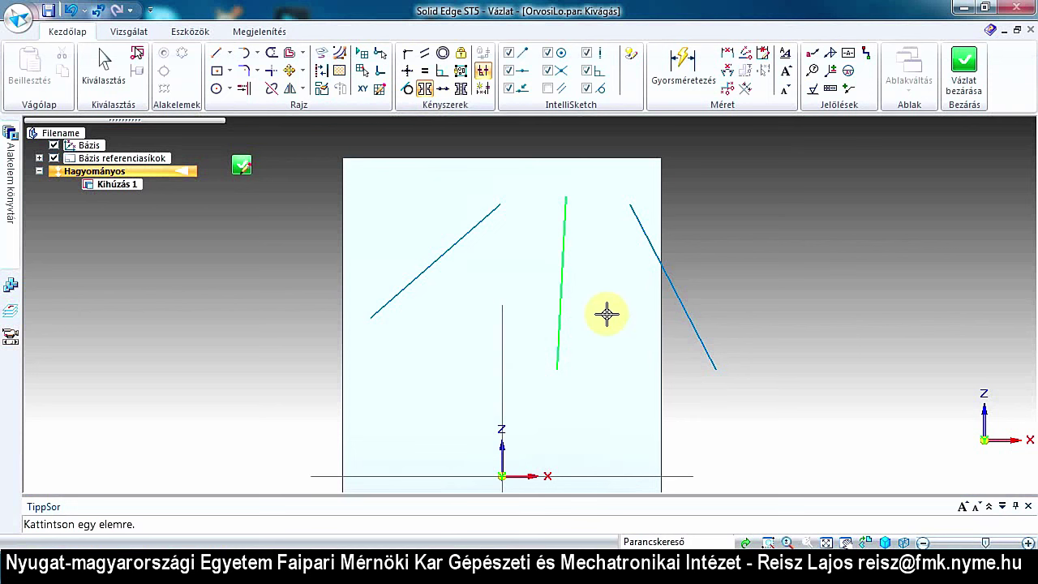
left_click(681, 303)
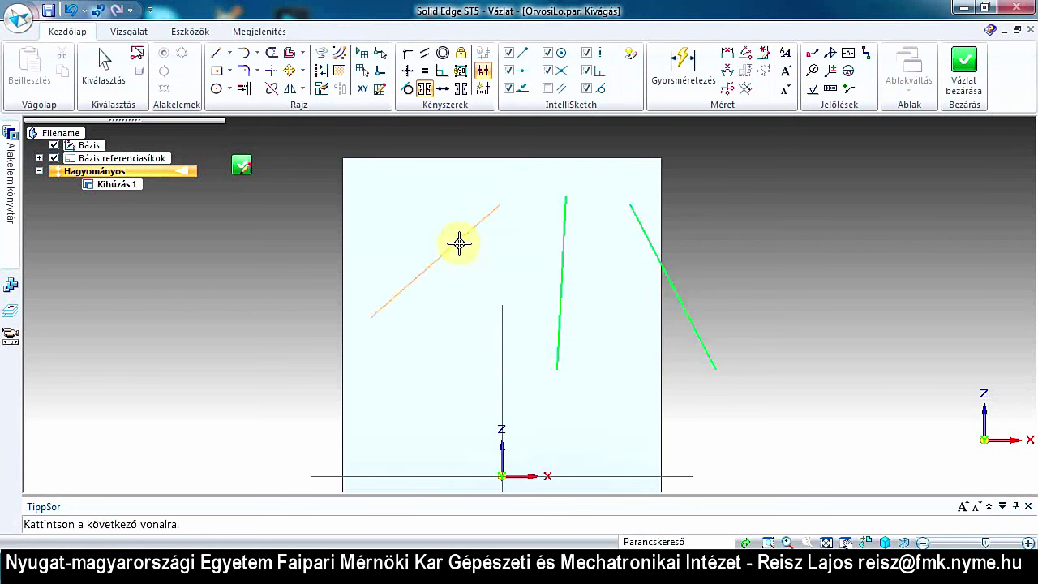
left_click(458, 243)
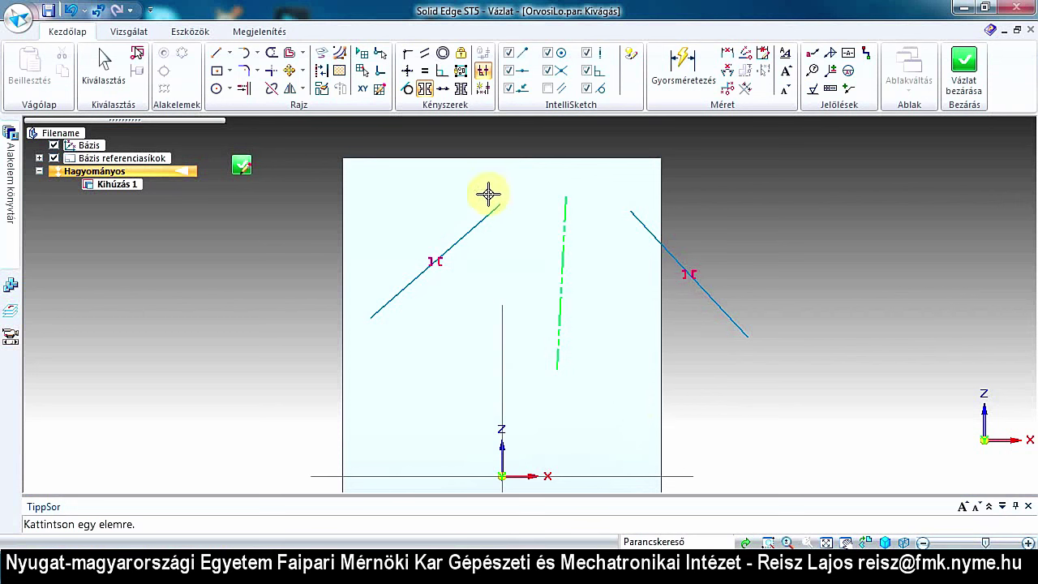
key("Escape")
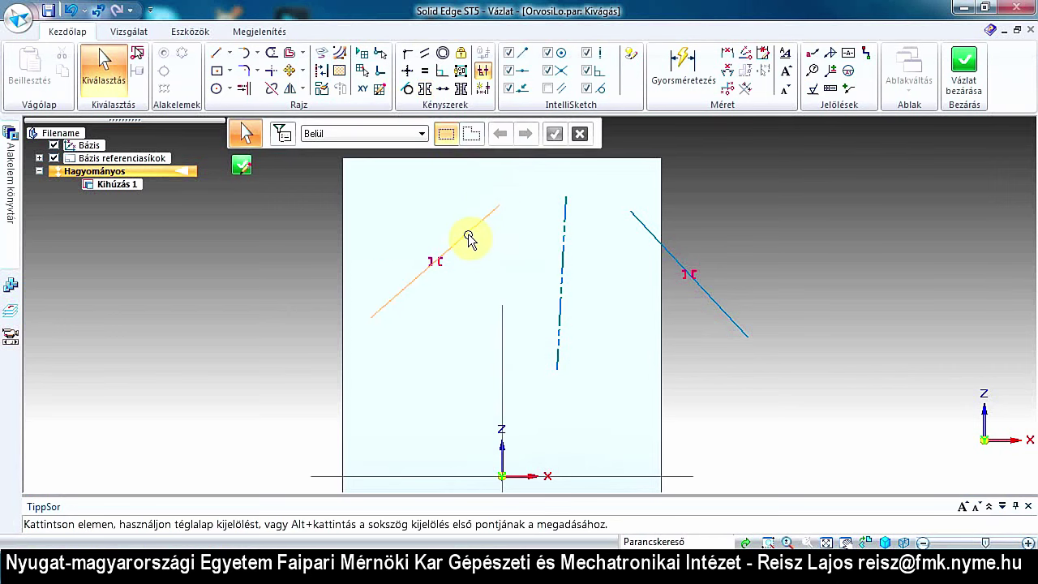
Step: Drag the mirrored side lines to new positions, keeping them equal at 54.17 mm
left_click(468, 236)
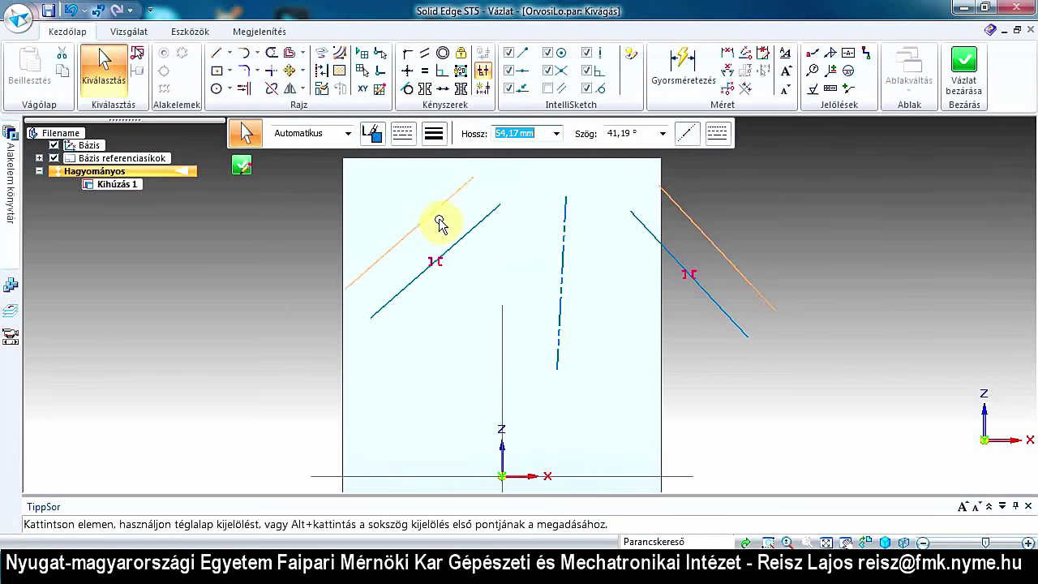
left_click_drag(441, 227, 417, 208)
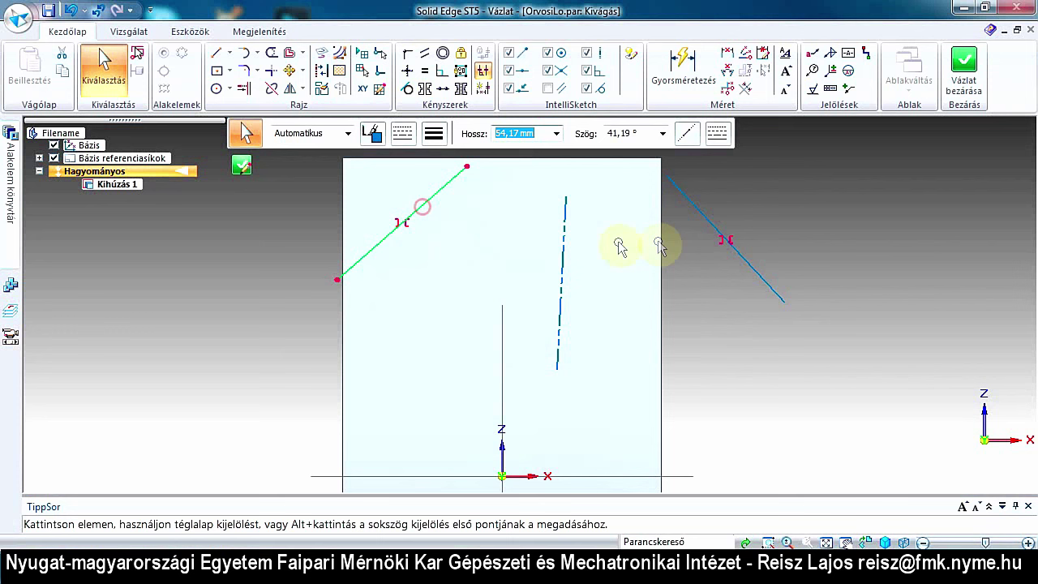
left_click(701, 212)
left_click_drag(678, 216, 663, 266)
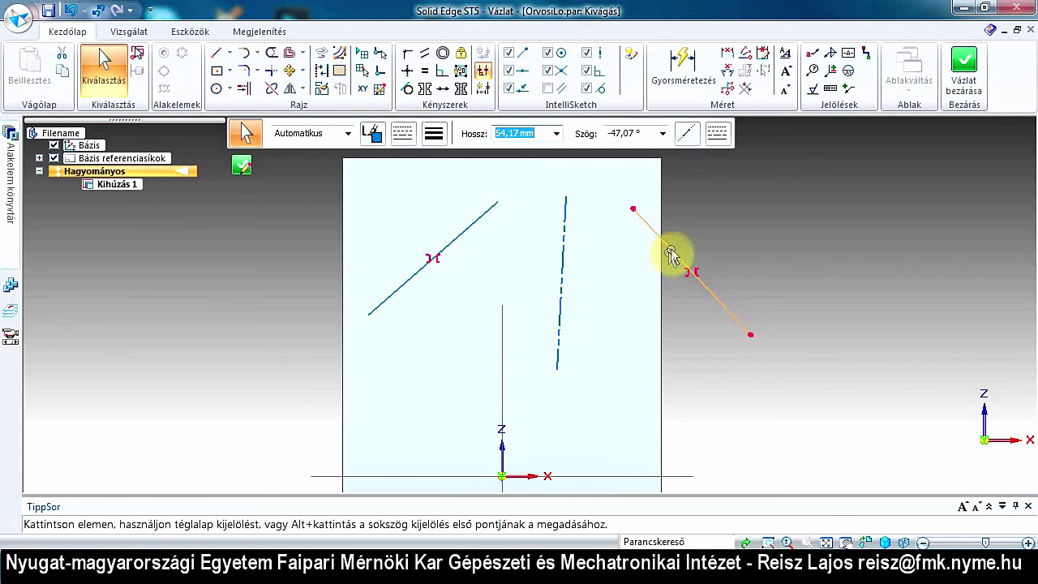
left_click_drag(673, 253, 703, 236)
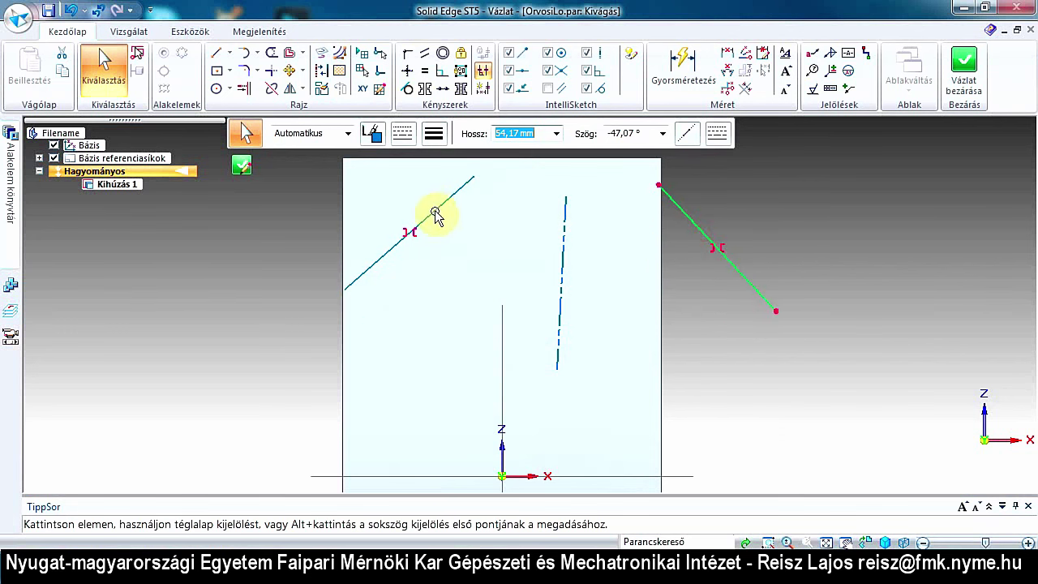
left_click_drag(451, 236, 464, 258)
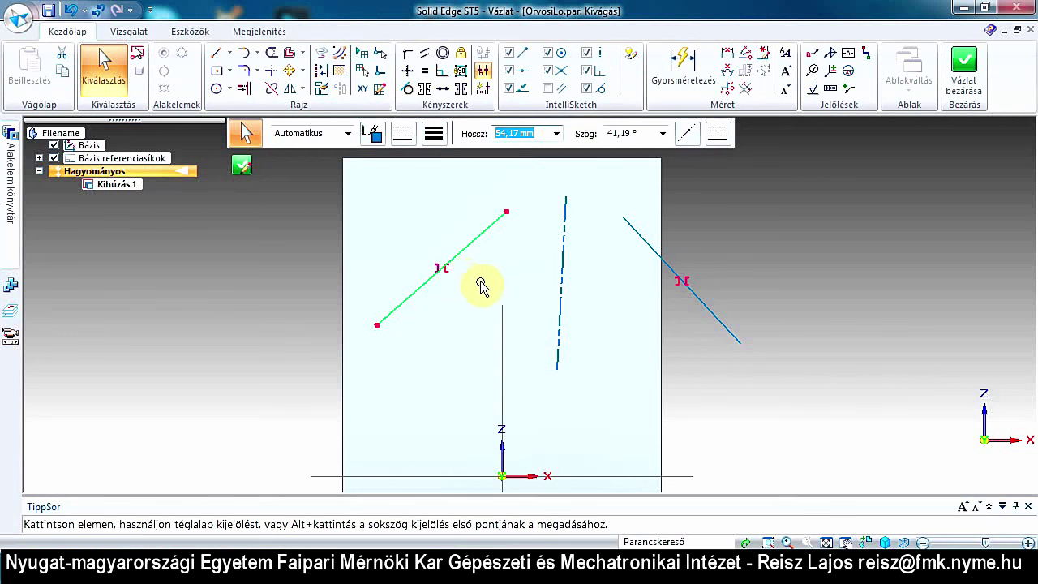
left_click(437, 197)
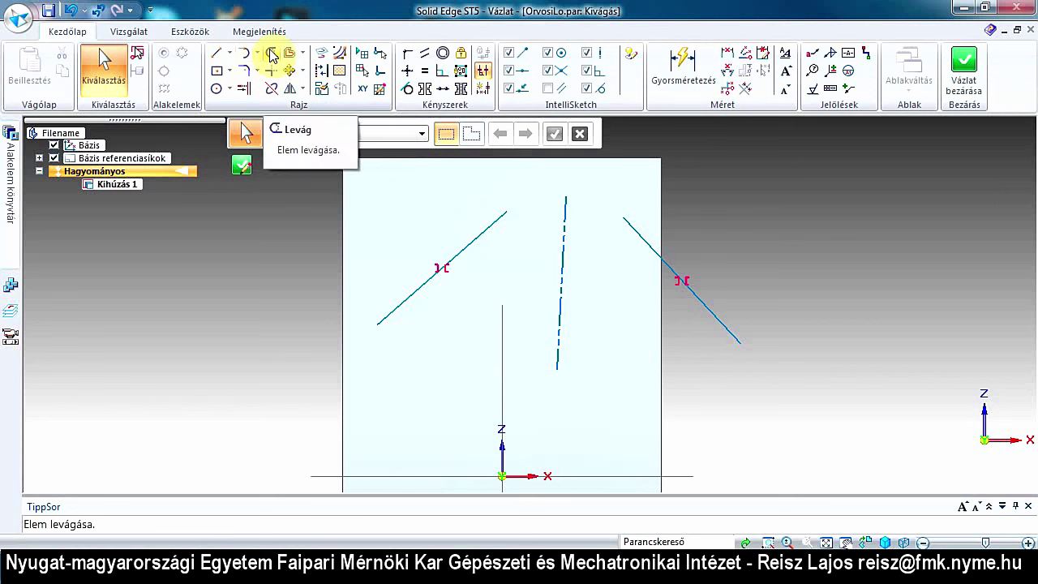
Step: Trim away both slanted lines and delete the middle line
left_click(271, 54)
mouse_move(402, 173)
left_mouse_down()
mouse_move(521, 261)
mouse_move(732, 214)
left_mouse_up()
key("Escape")
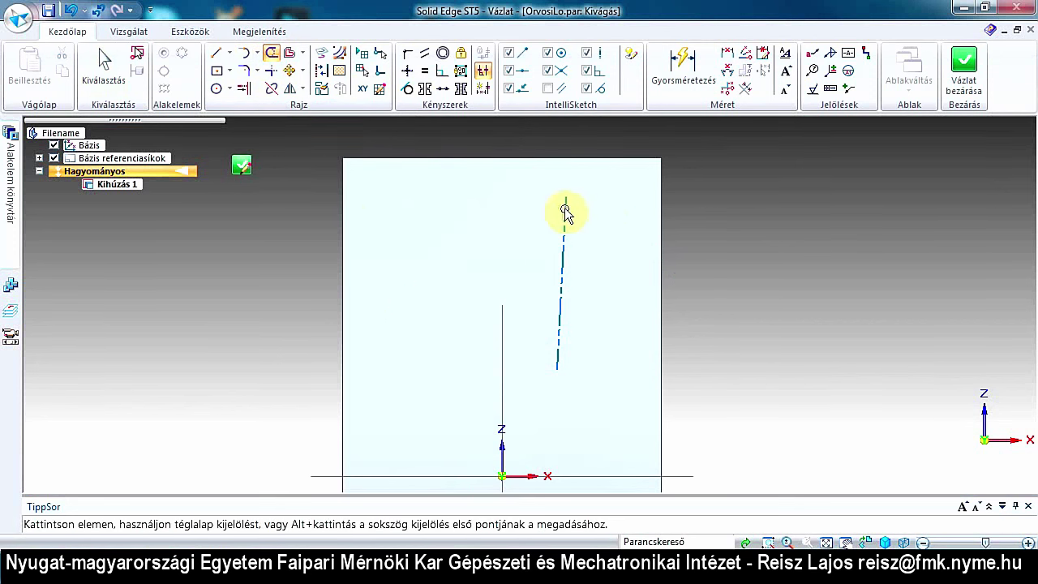
left_click(565, 207)
key("Delete")
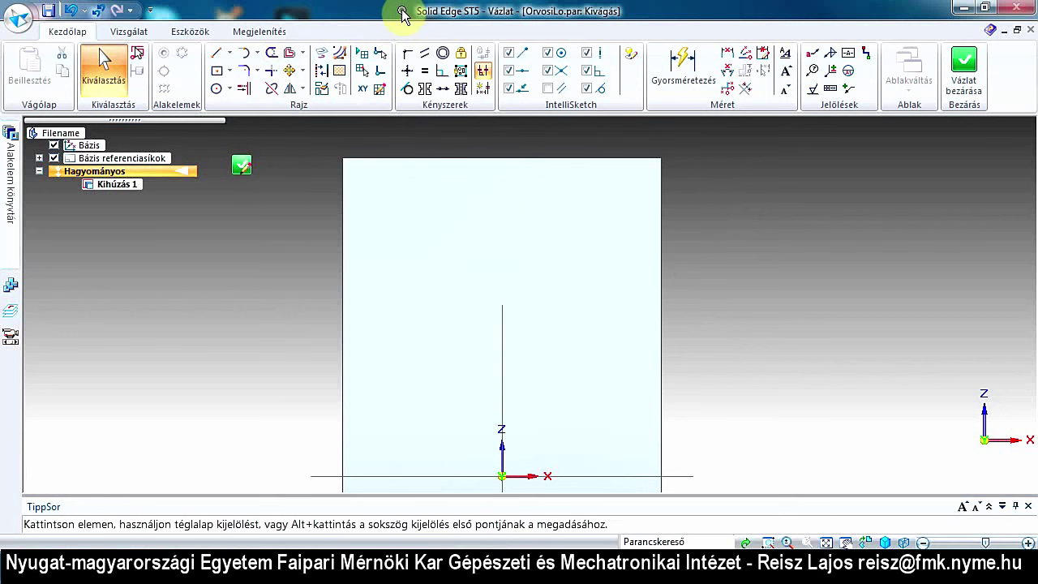
Step: Draw two similar-sized circles, one near the top left and one right of centre
left_click(221, 90)
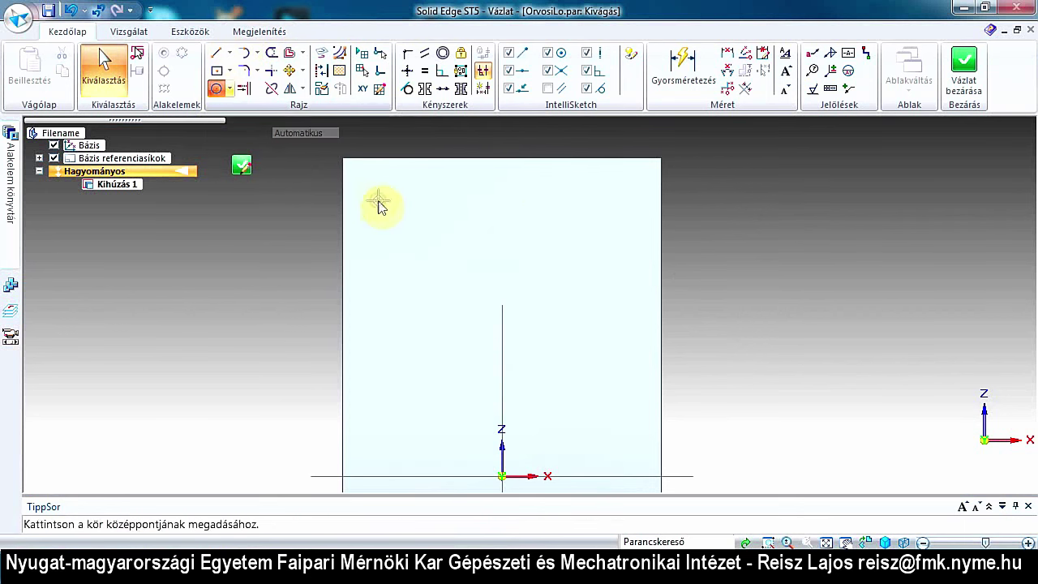
left_click_drag(403, 225, 431, 250)
left_click_drag(573, 279, 573, 280)
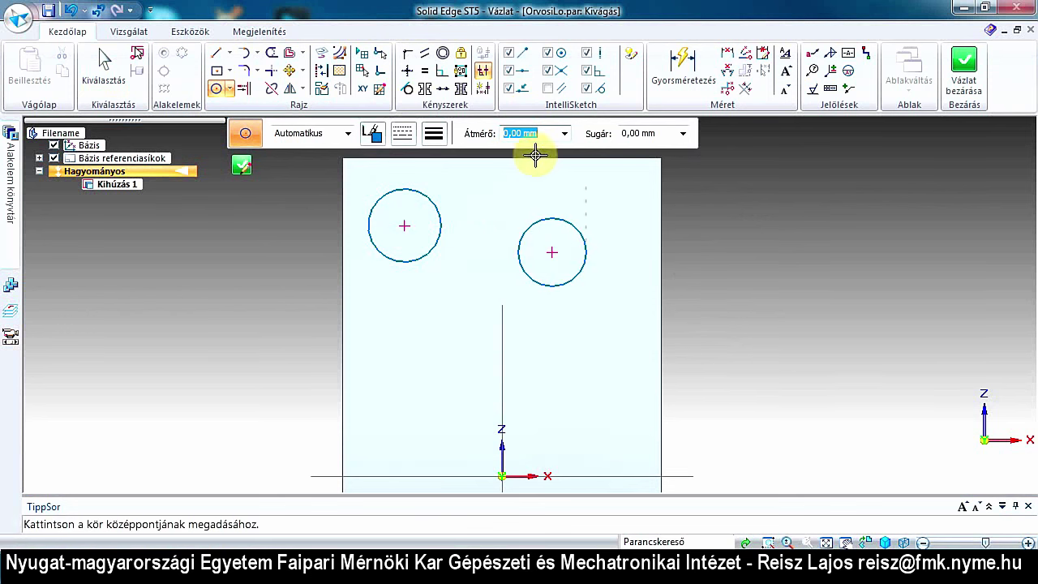
left_click(444, 61)
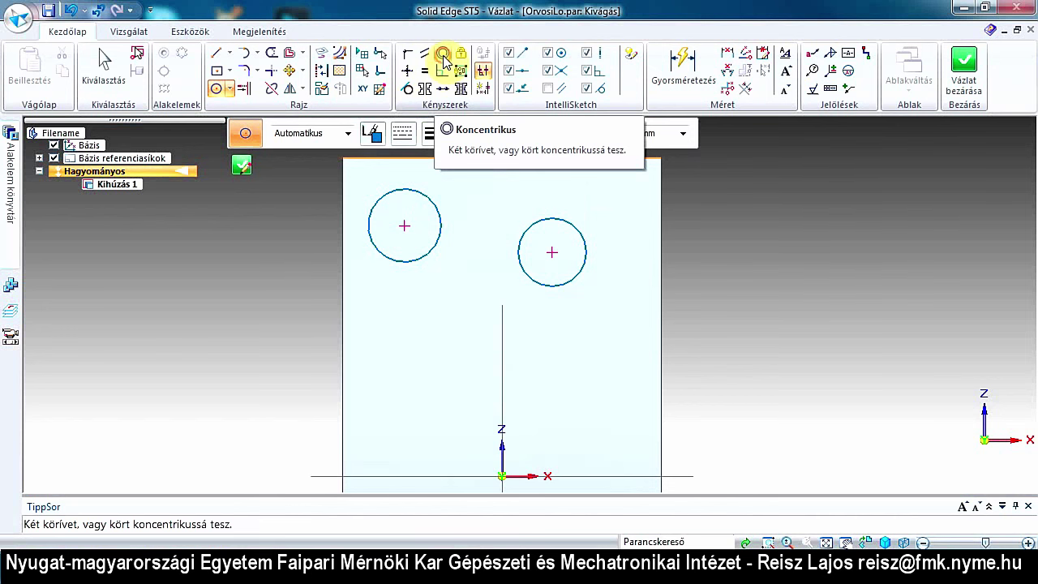
left_click(578, 226)
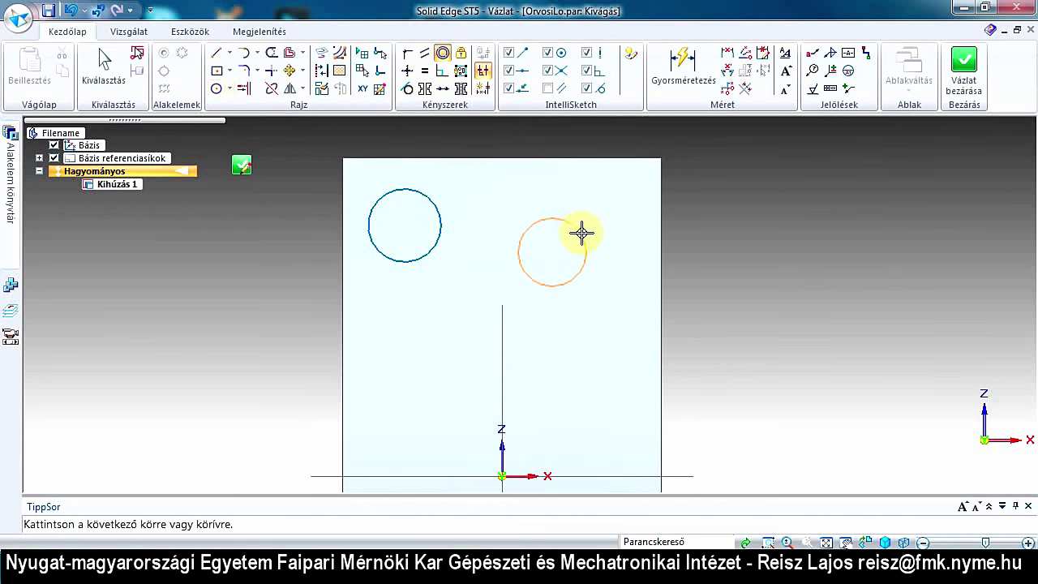
left_click(580, 233)
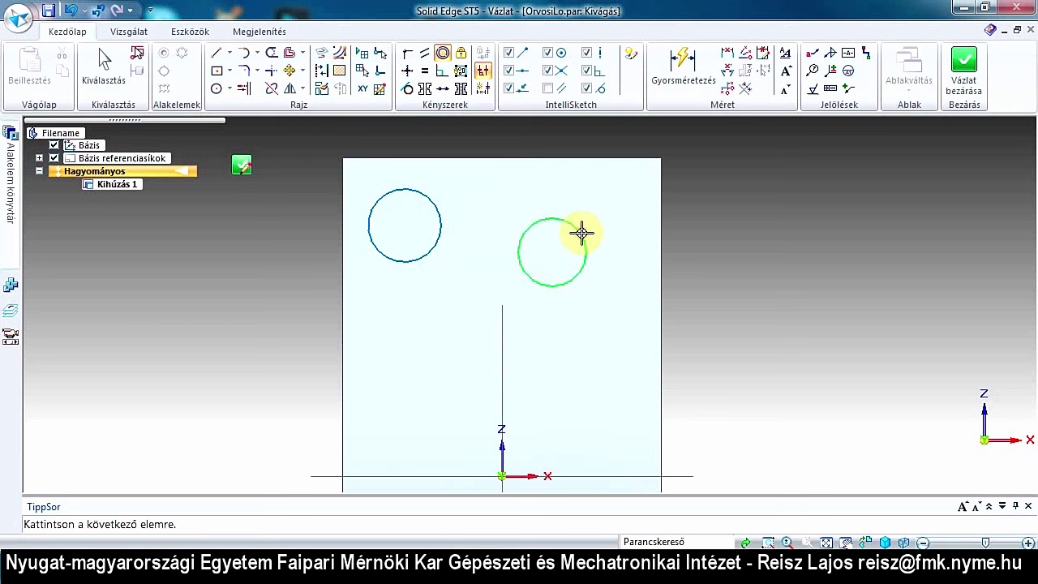
left_click(439, 210)
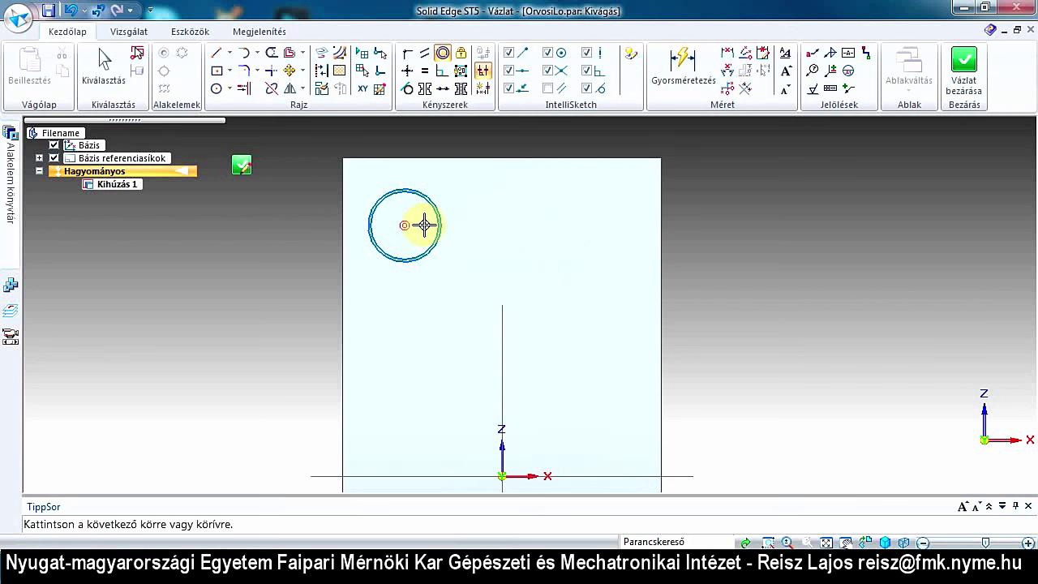
key("Escape")
key("Escape")
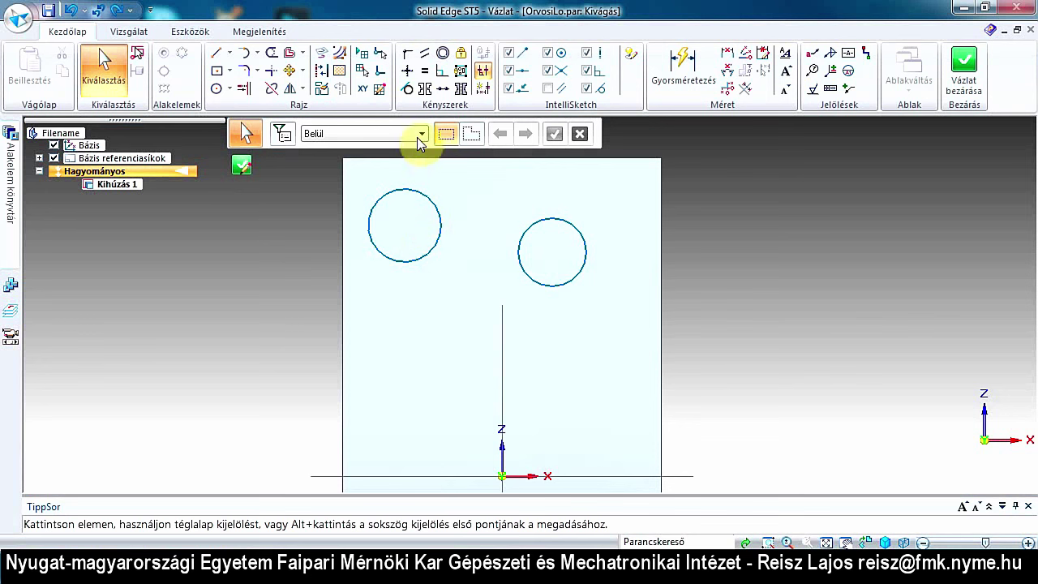
left_click(405, 58)
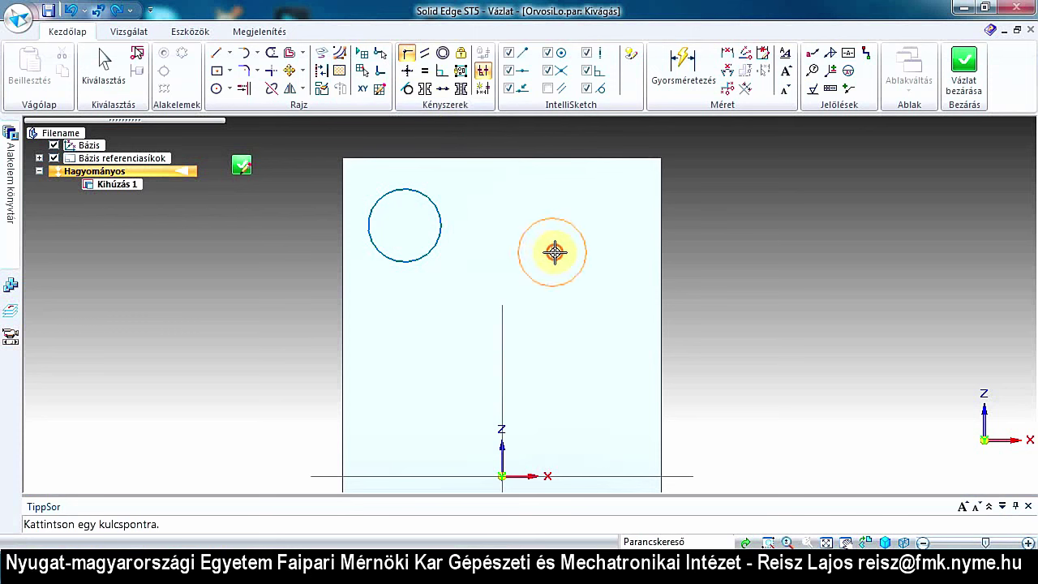
left_click(554, 253)
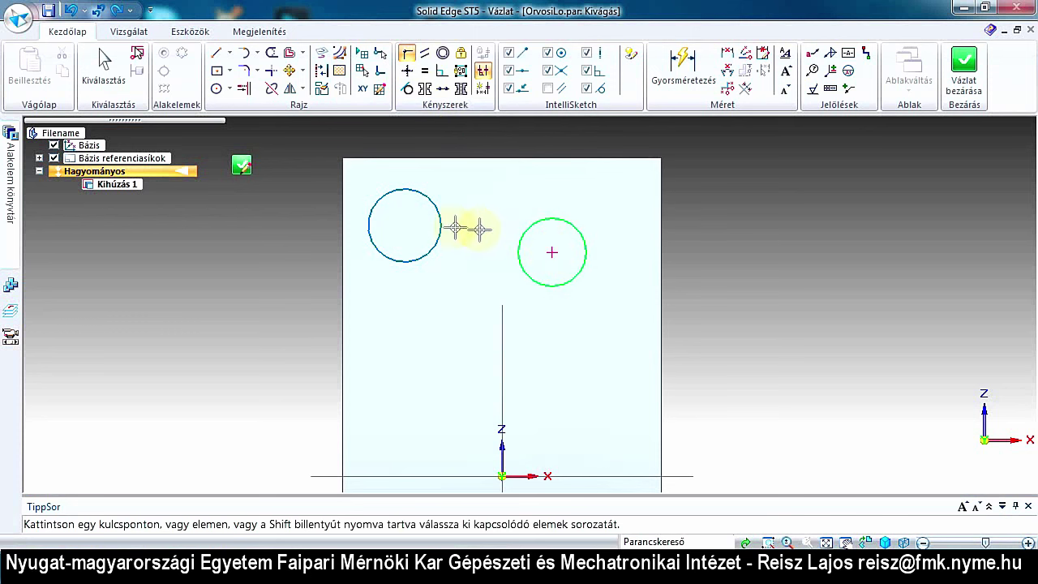
left_click(407, 226)
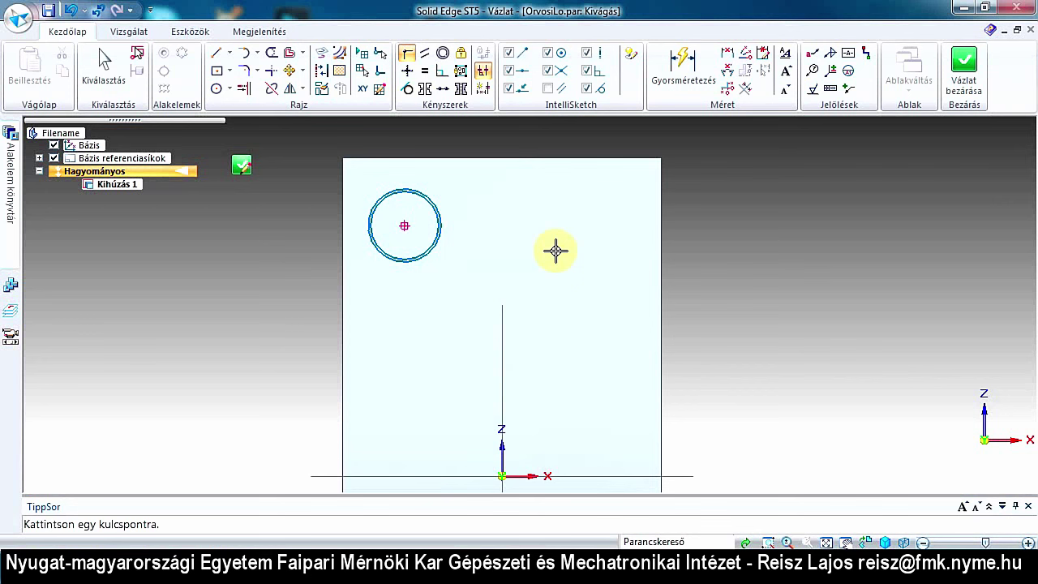
key("ctrl+z")
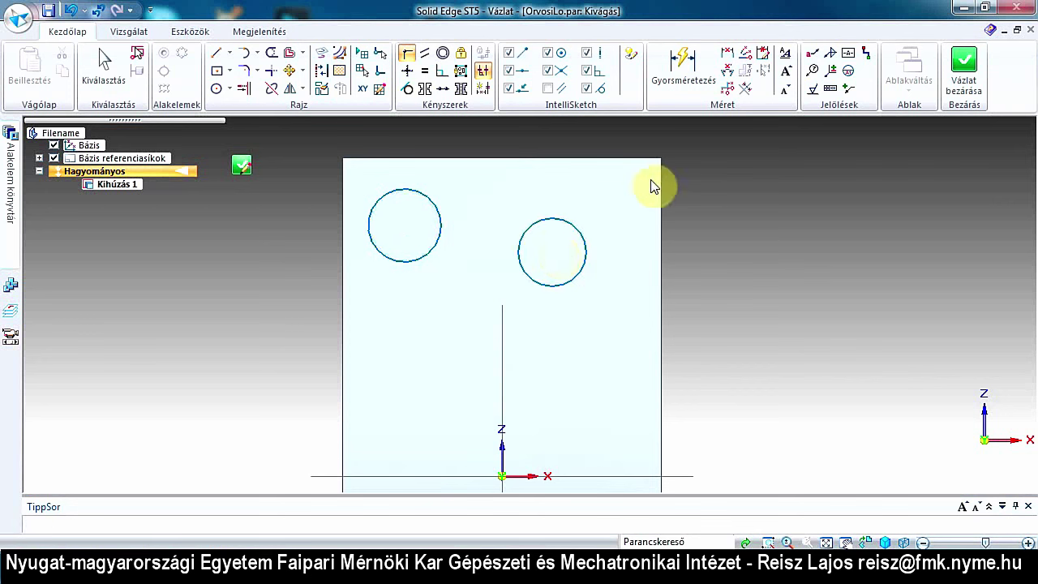
key("Escape")
left_click(405, 56)
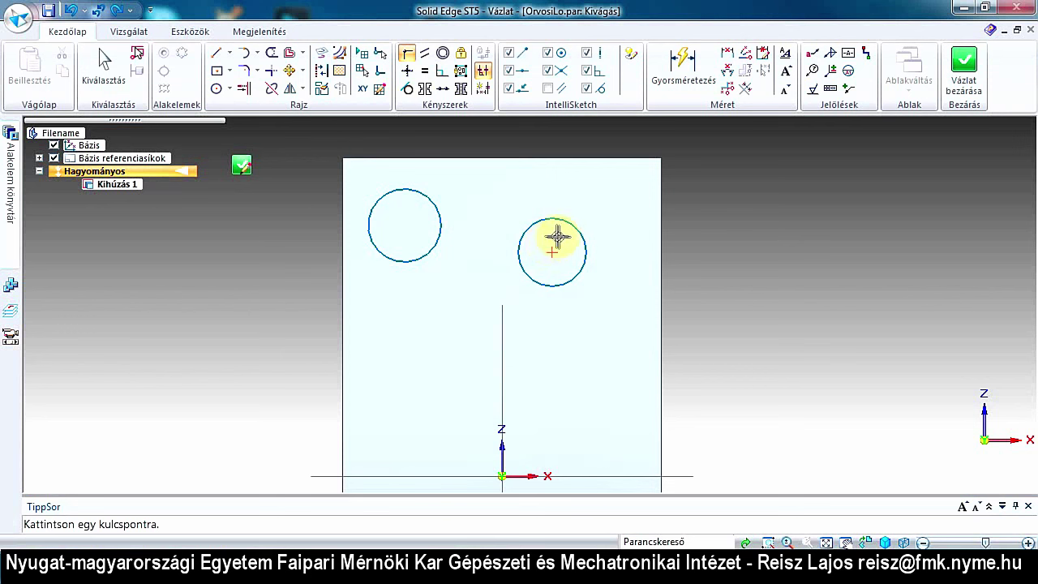
left_click(550, 248)
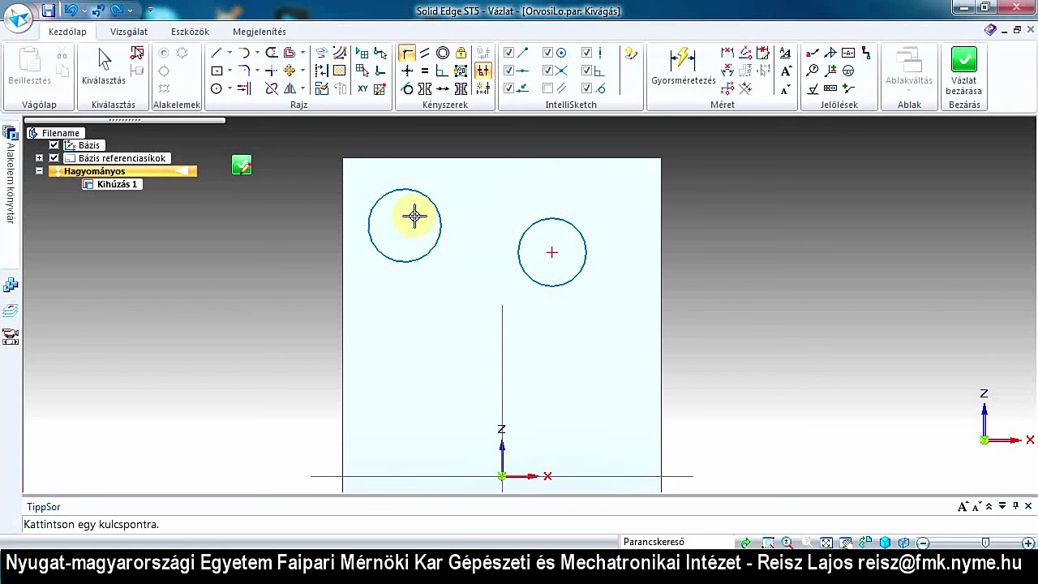
left_click(437, 209)
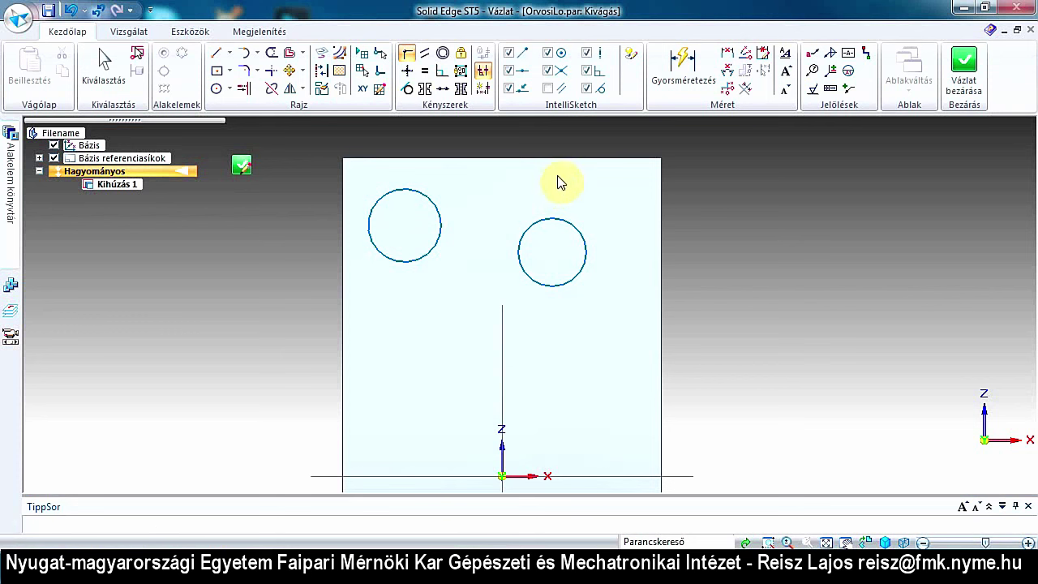
key("Escape")
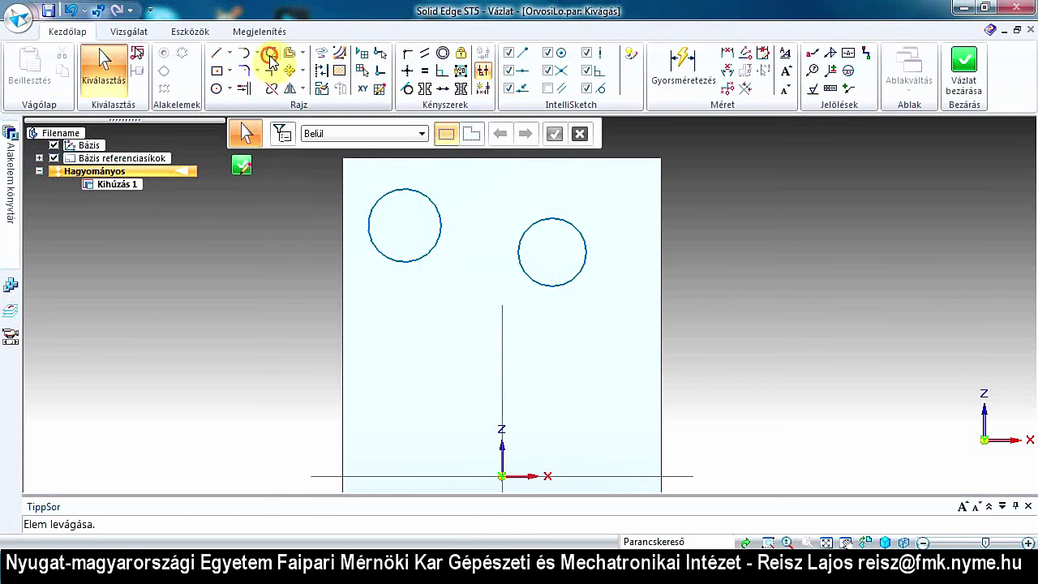
Step: Trim away both circles and draw a short line joined to a long sloping line
left_click(271, 53)
left_click_drag(398, 216, 557, 262)
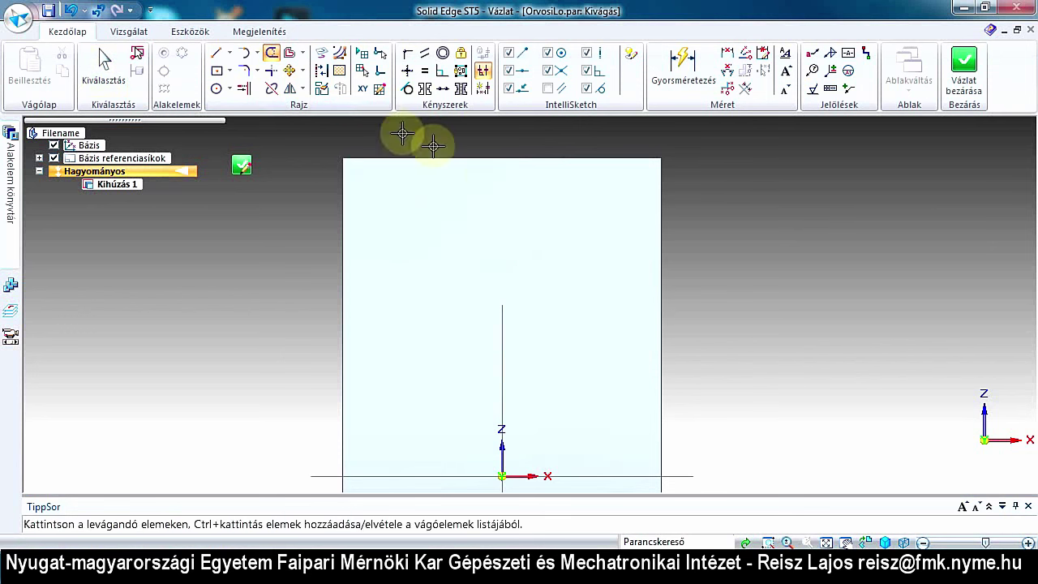
left_click(214, 52)
left_click(395, 211)
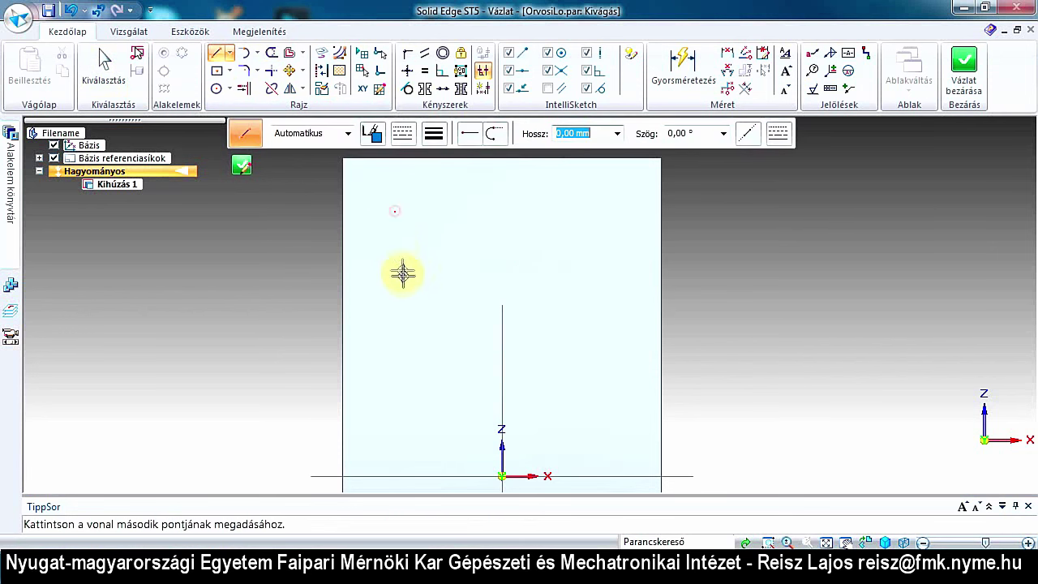
left_click(406, 286)
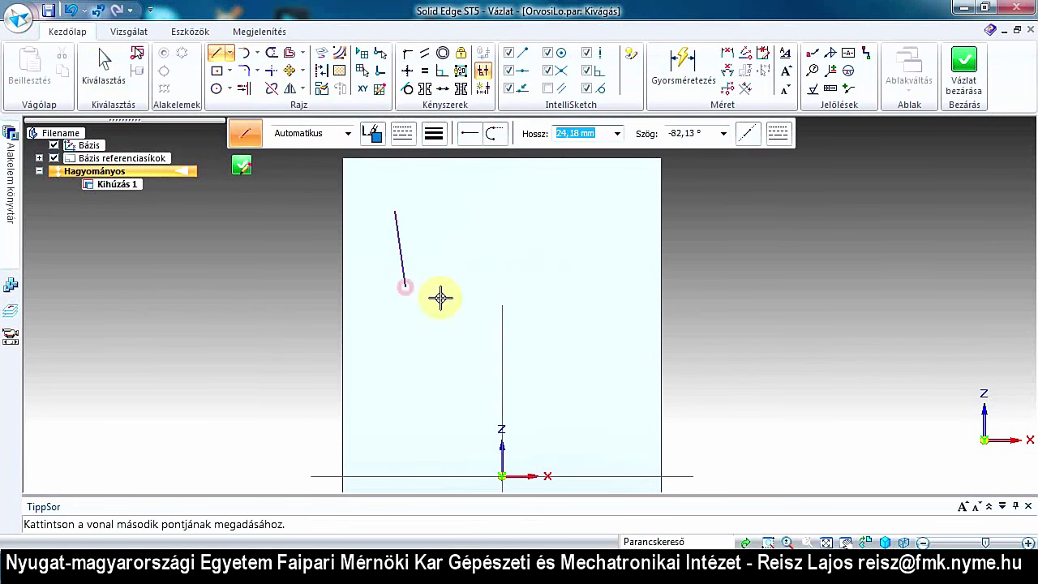
left_click(579, 316)
key("Escape")
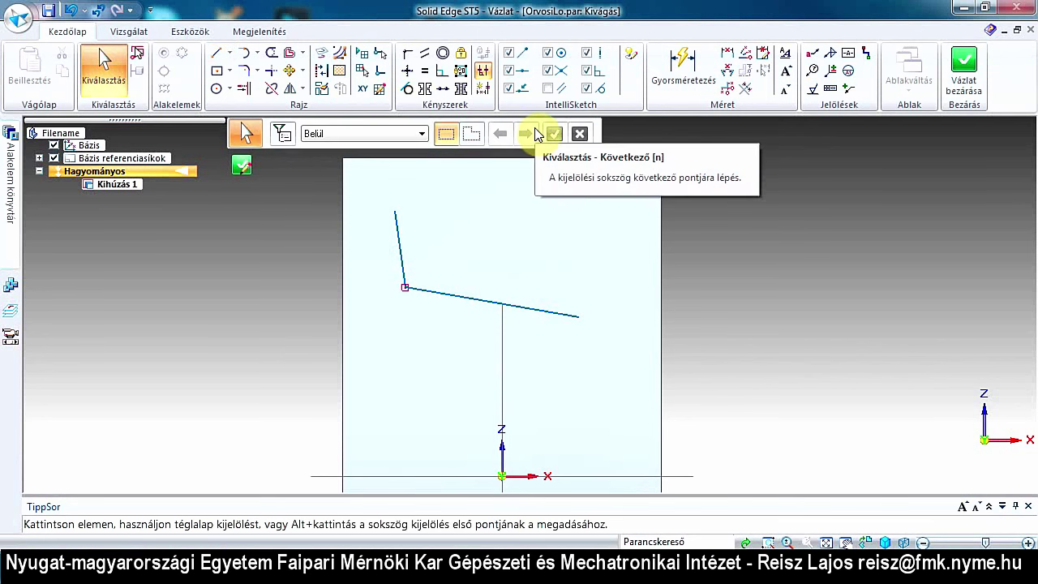
Step: Constrain the short line perpendicular to the long sloping line
left_click(440, 73)
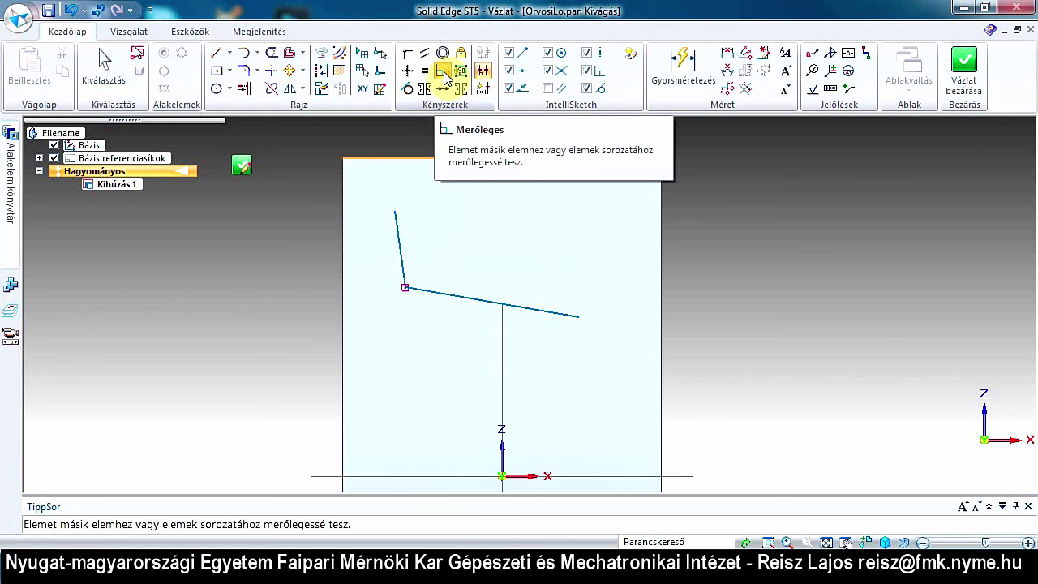
left_click(398, 231)
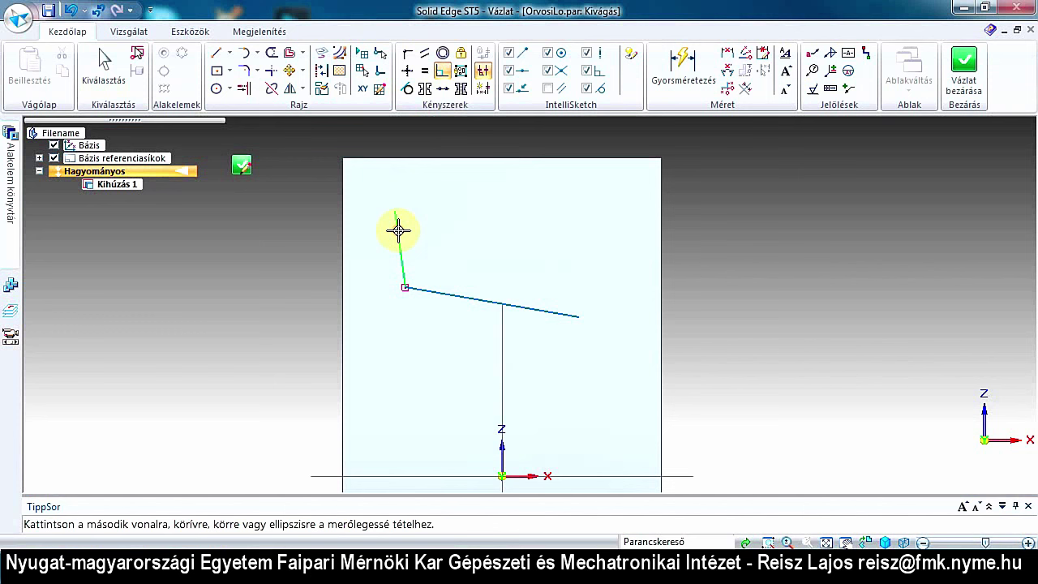
left_click(451, 295)
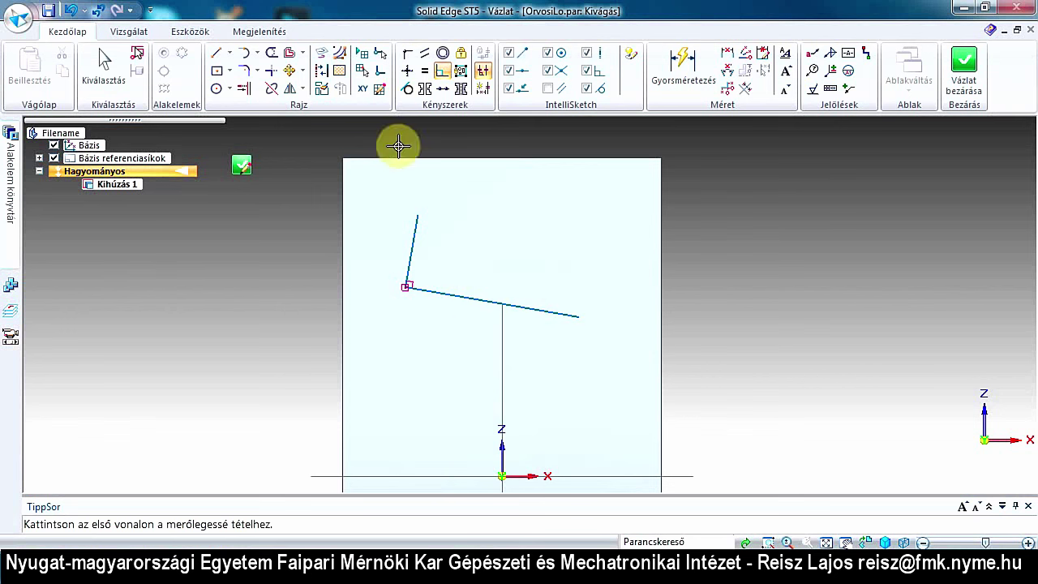
Step: Draw a short horizontal line near the top-left and a second horizontal line on the right
left_click(215, 53)
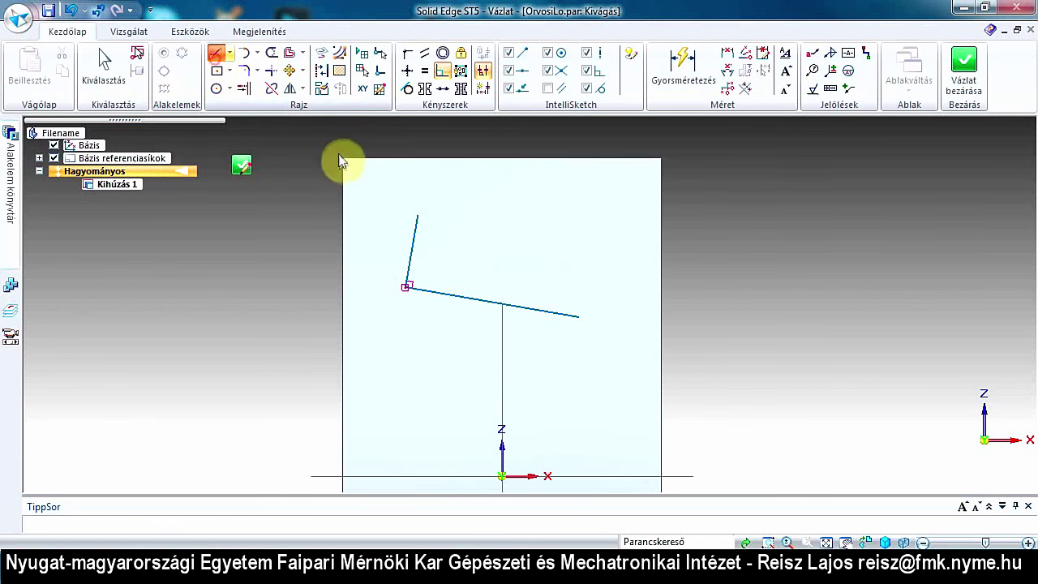
left_click(359, 192)
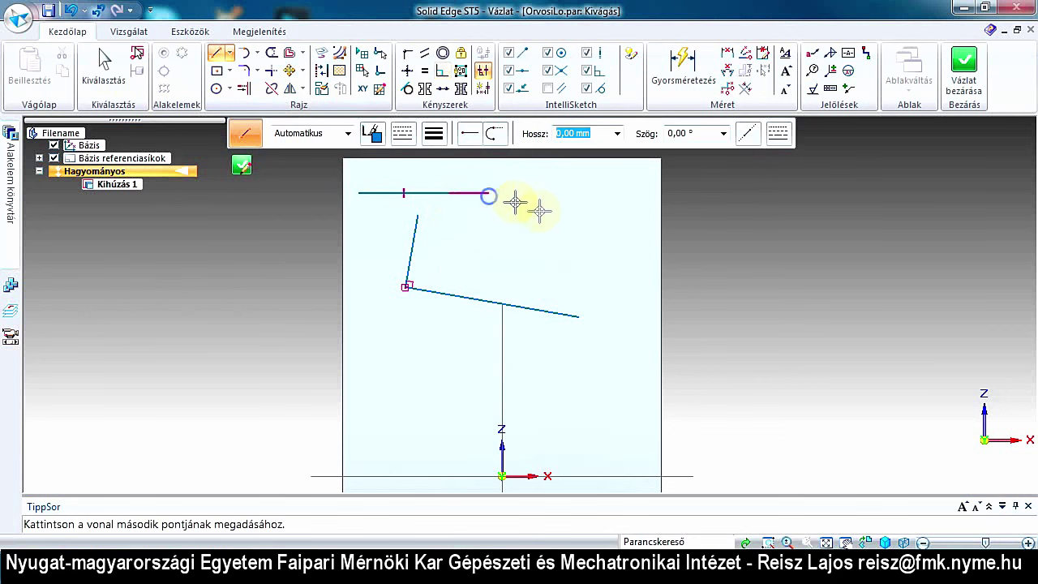
key("Escape")
left_click(557, 238)
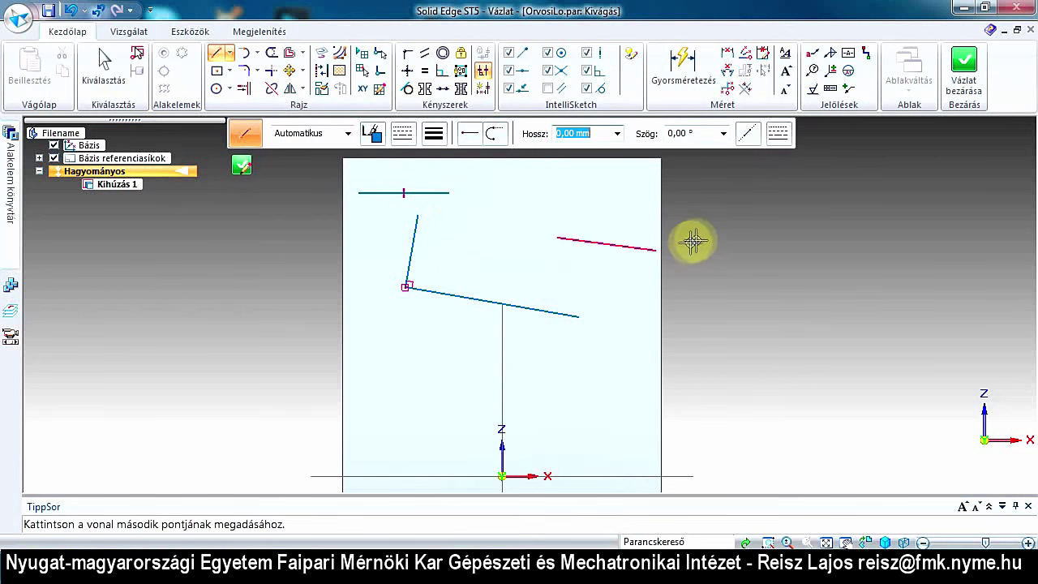
left_click(720, 237)
key("Escape")
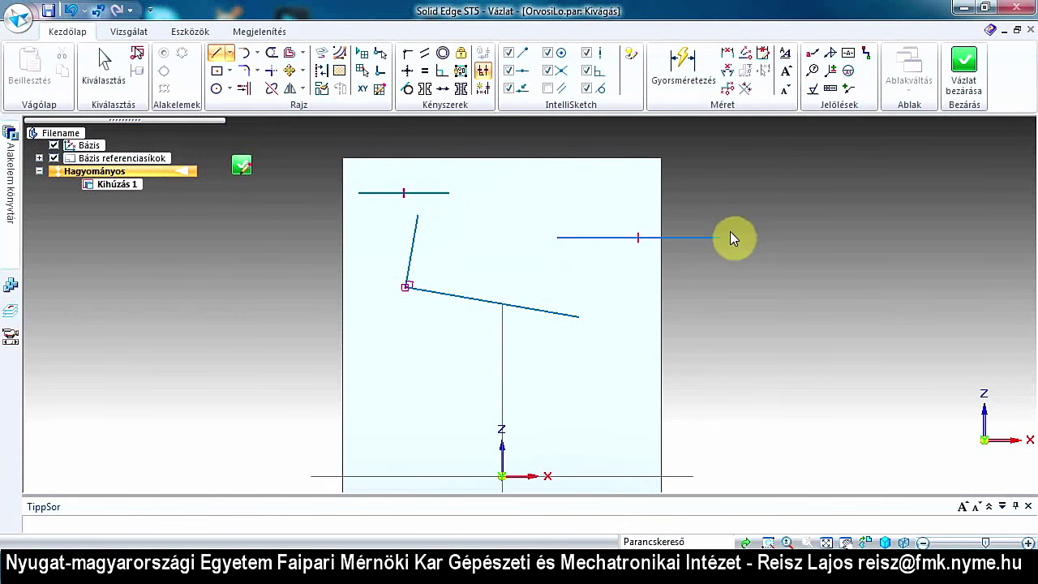
key("Escape")
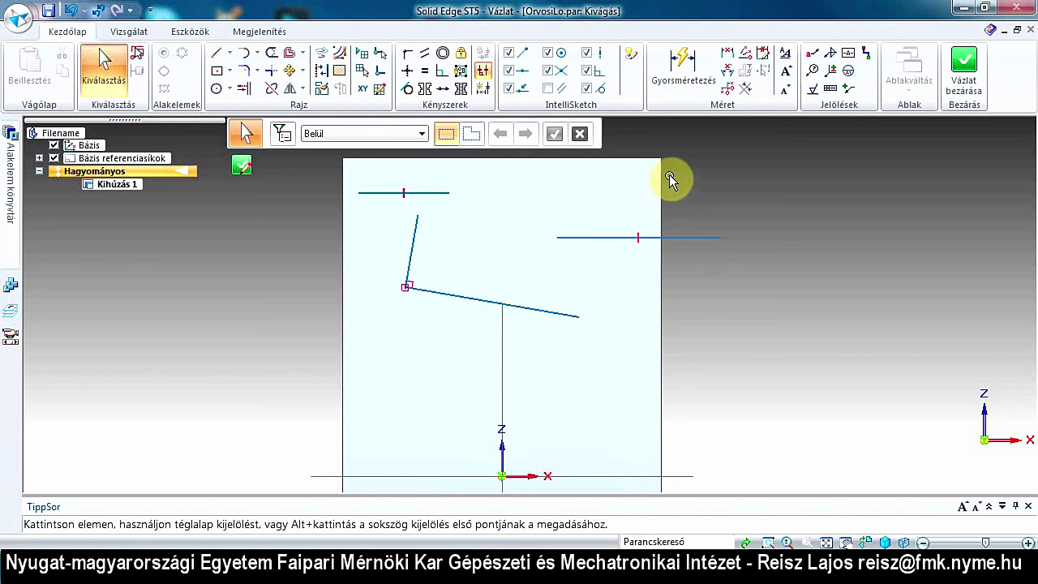
Step: Make the right horizontal line collinear with the top-left line
left_click(445, 91)
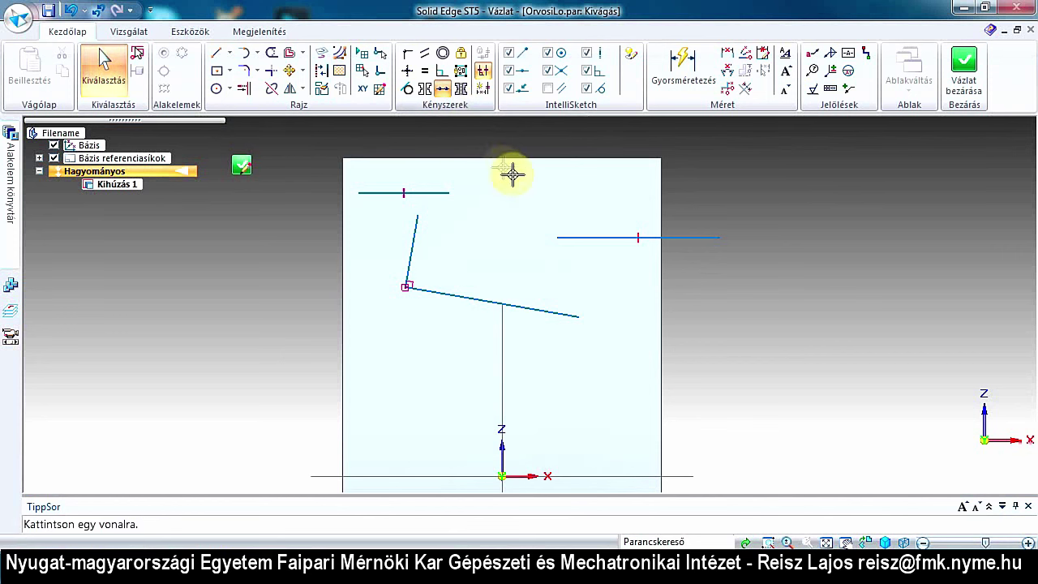
left_click(580, 235)
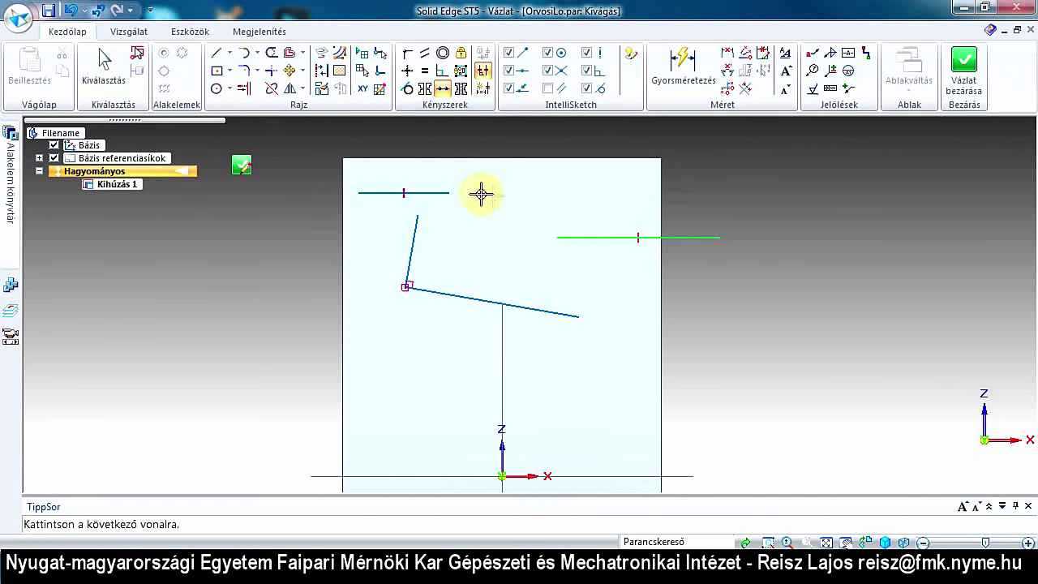
left_click(438, 192)
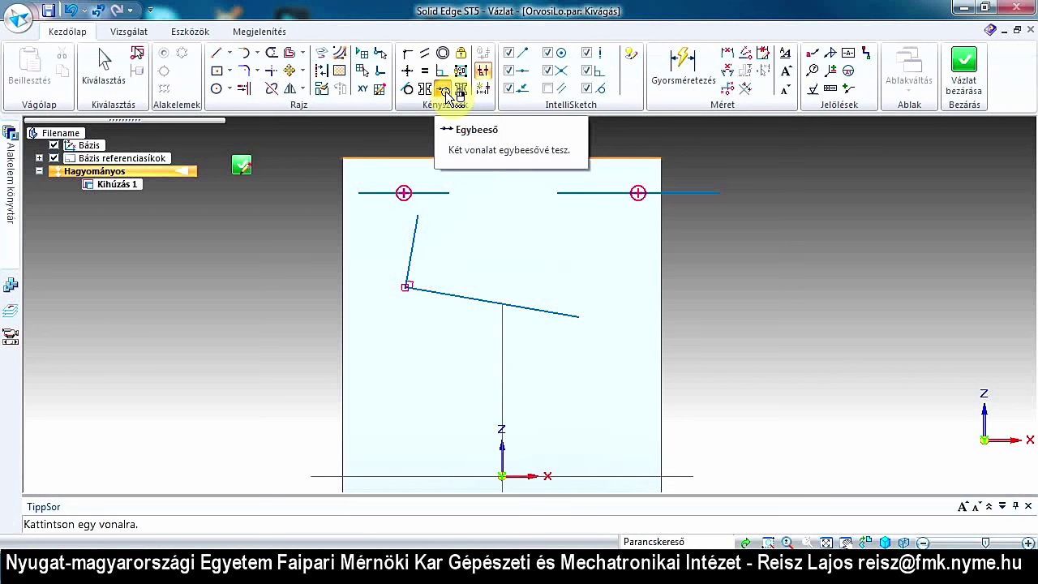
left_click(445, 96)
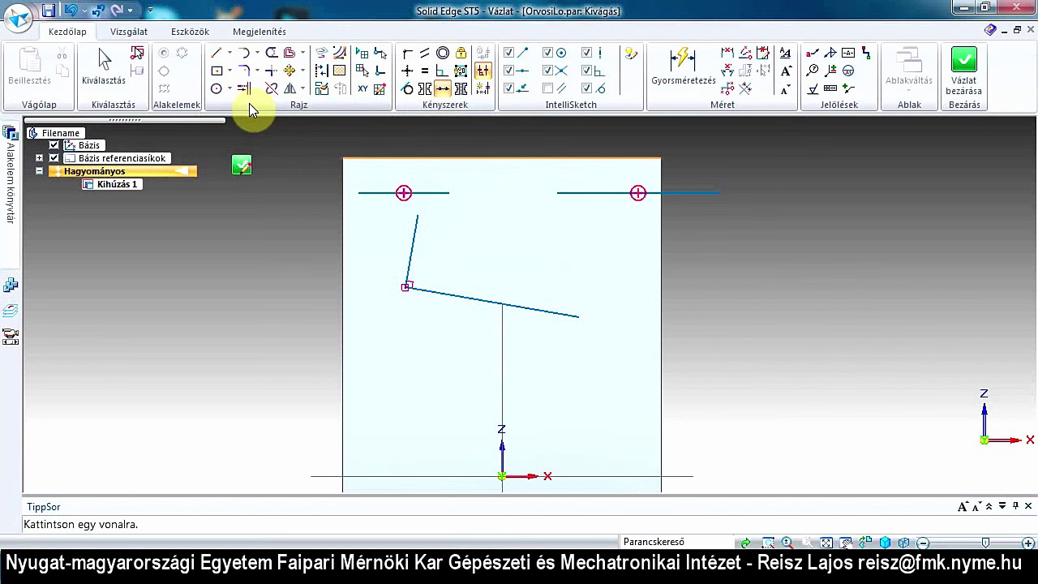
Step: Trim away the practice lines and draw a circle near the block's top-left
left_click(268, 58)
mouse_move(414, 173)
left_mouse_down()
mouse_move(586, 255)
mouse_move(674, 241)
left_mouse_up()
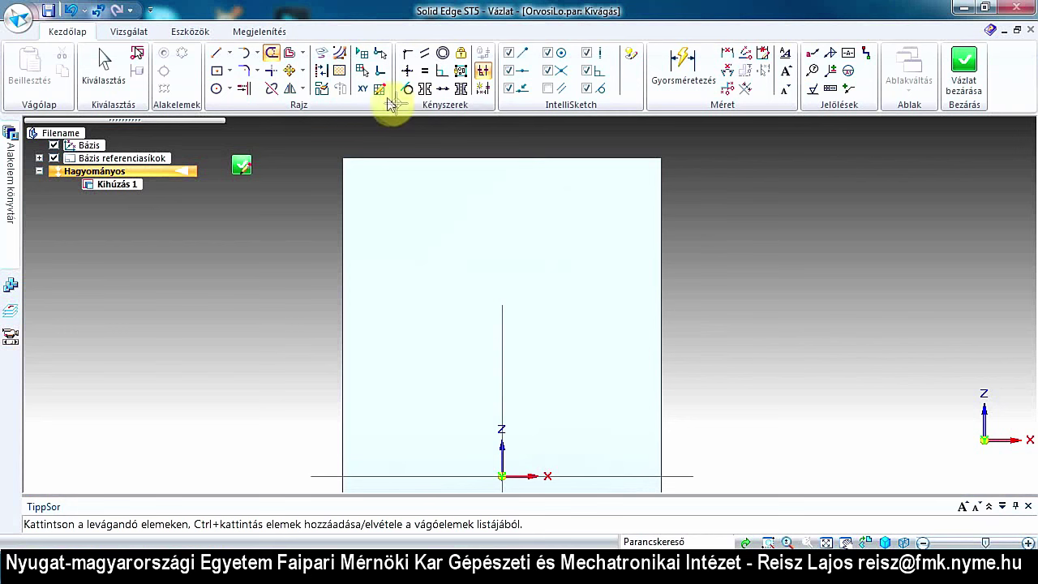
left_click(219, 91)
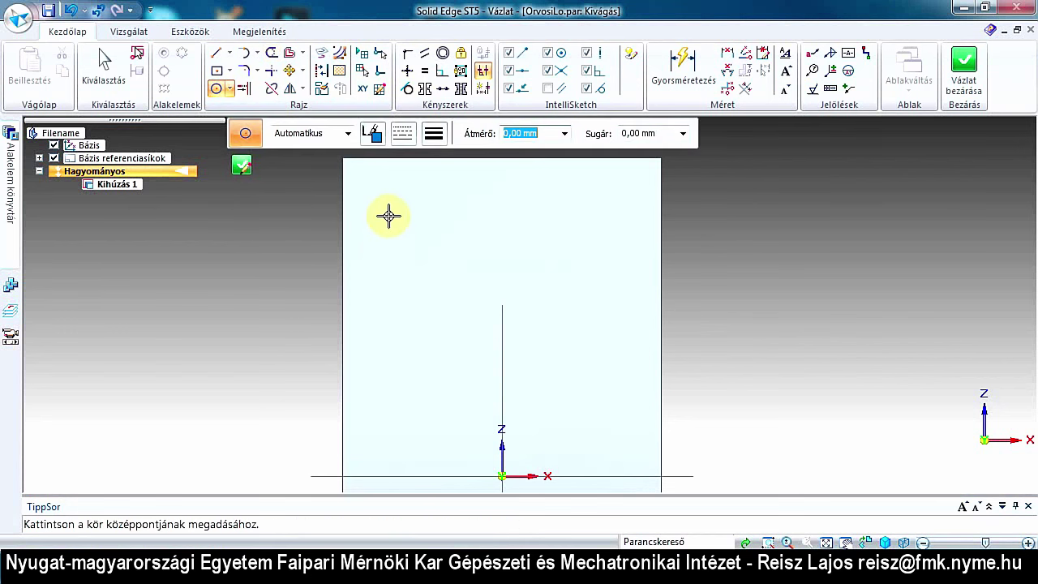
left_click_drag(391, 211, 430, 246)
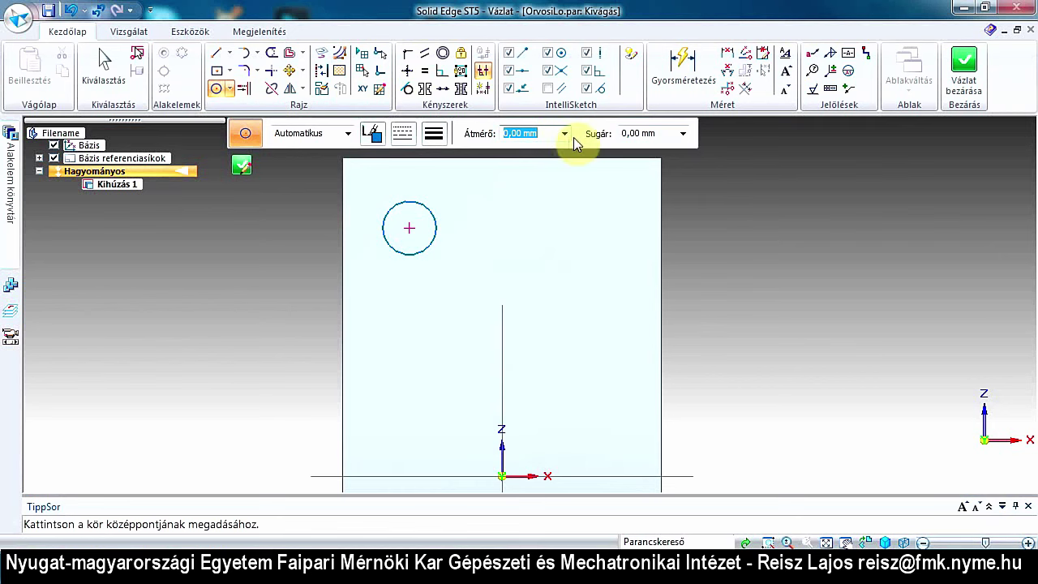
Step: Dimension the circle to a 20 mm diameter
left_click(673, 71)
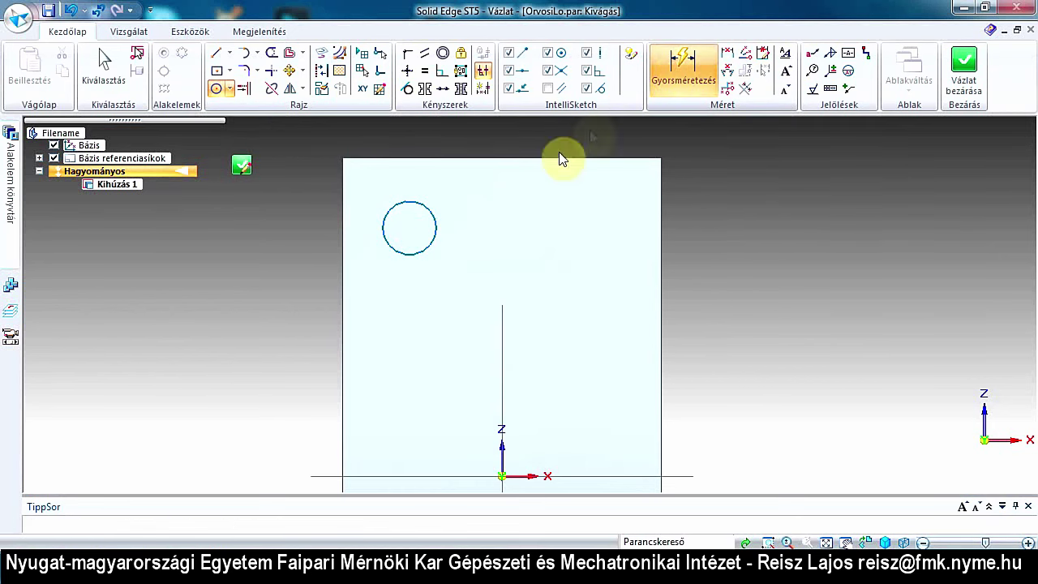
left_click(430, 213)
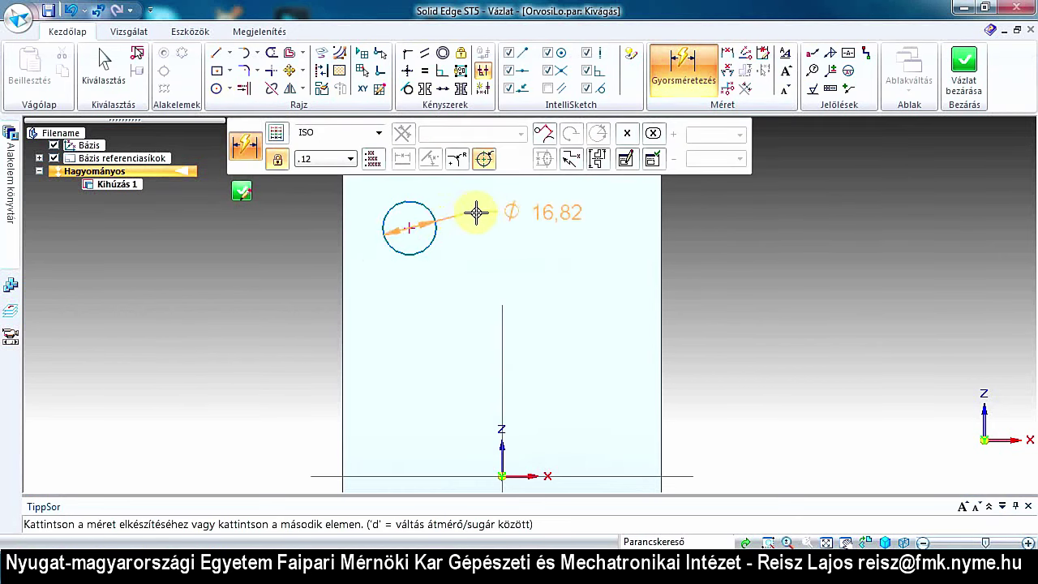
left_click(476, 213)
type("20")
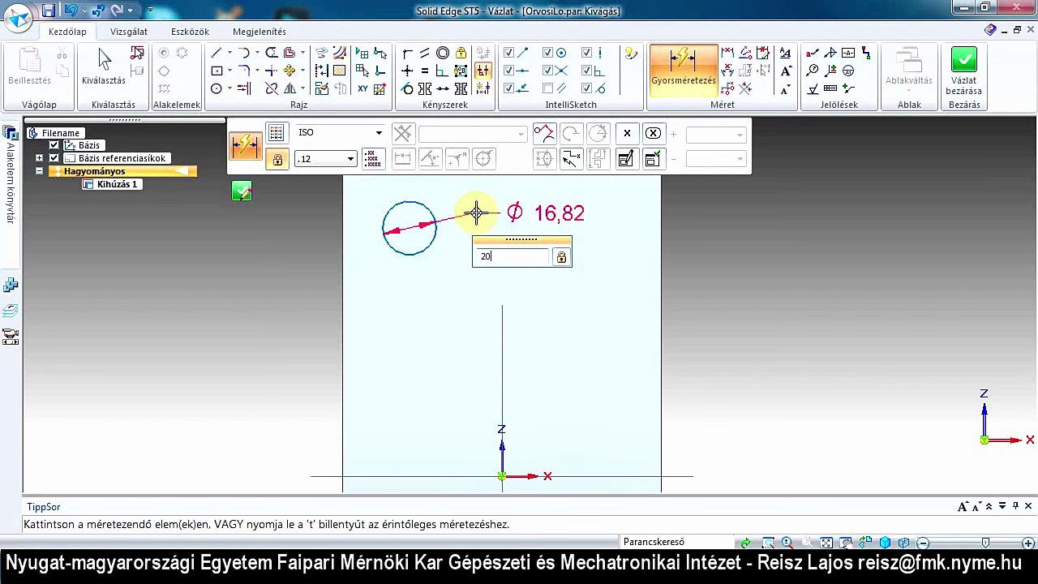
key("Return")
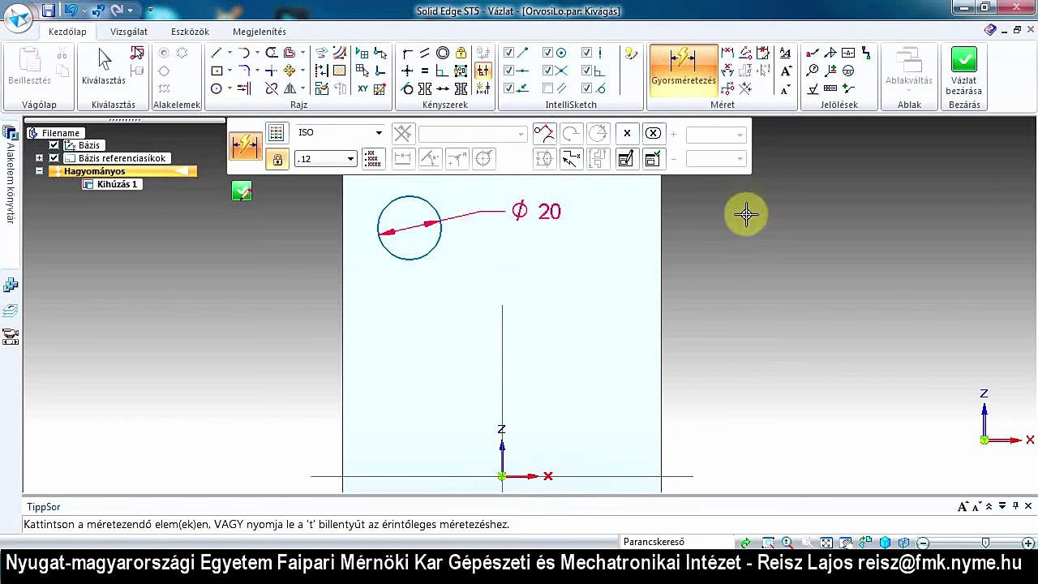
key("Escape")
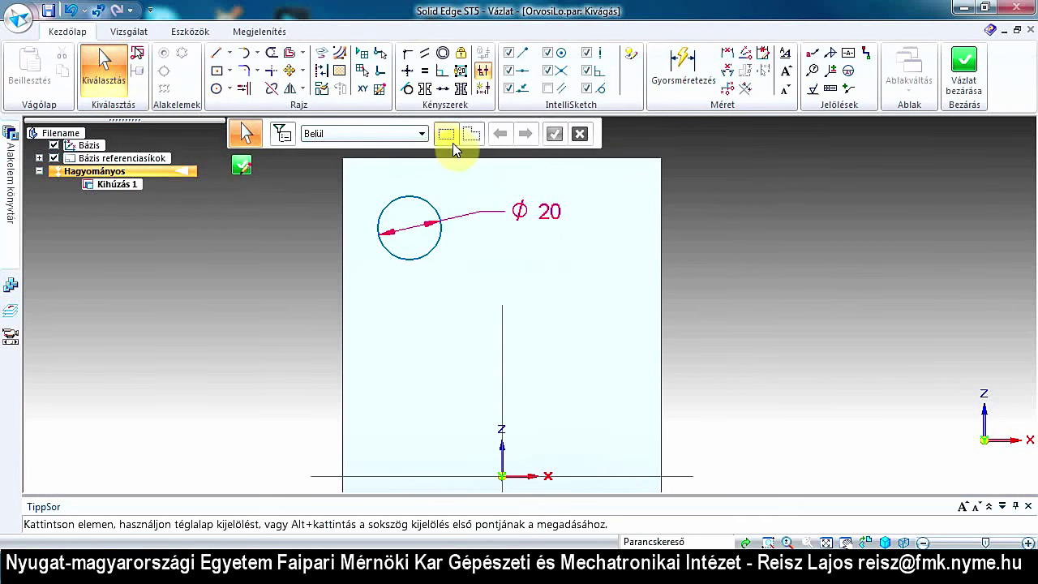
Step: Dimension the Ø20 circle's centre 25 mm from the block's left edge
left_click(727, 55)
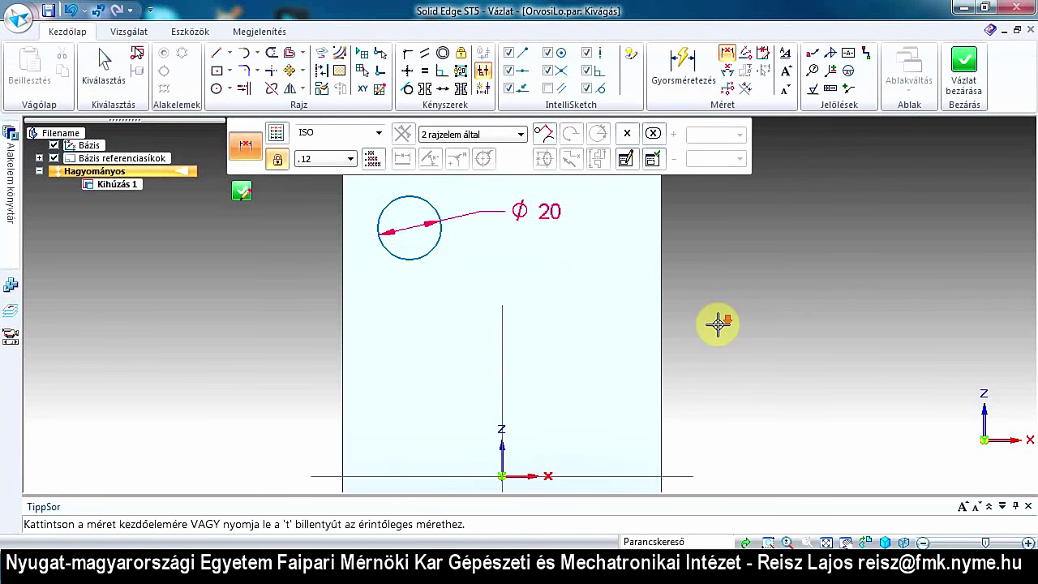
scroll(718, 324, "up", 1)
scroll(717, 324, "down", 3)
scroll(408, 197, "up", 2)
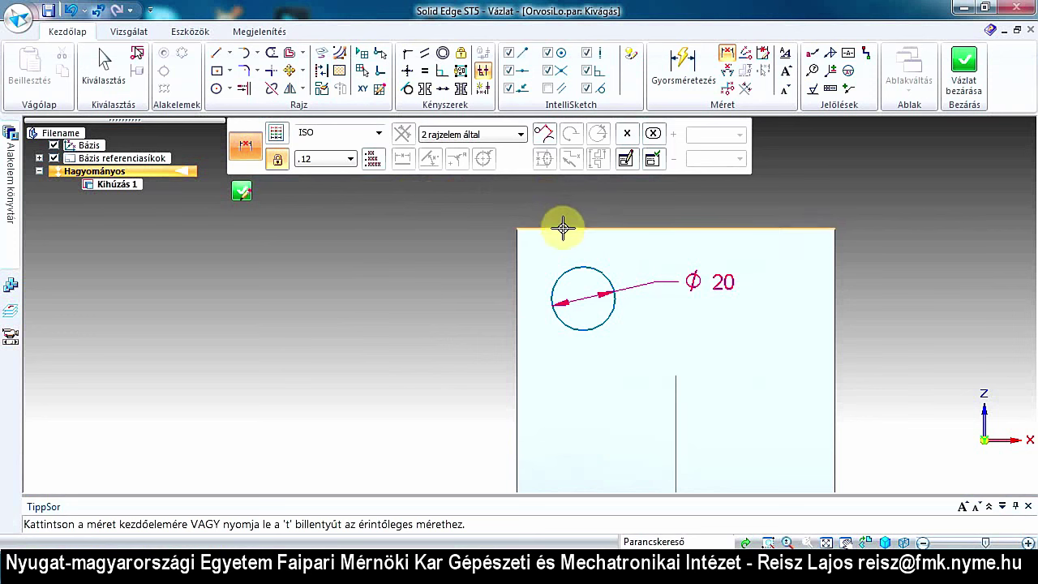
left_click(562, 227)
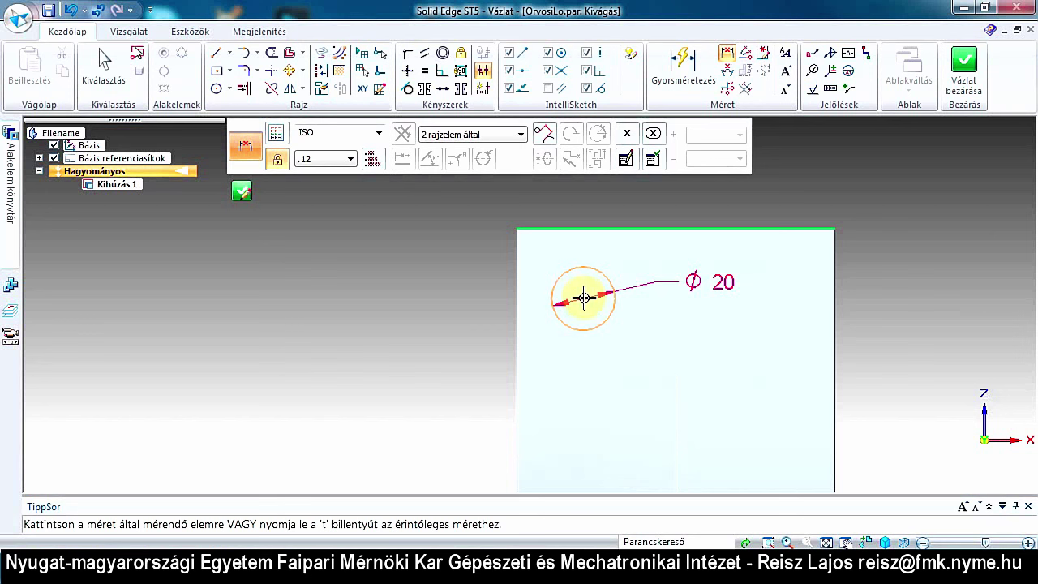
left_click(584, 299)
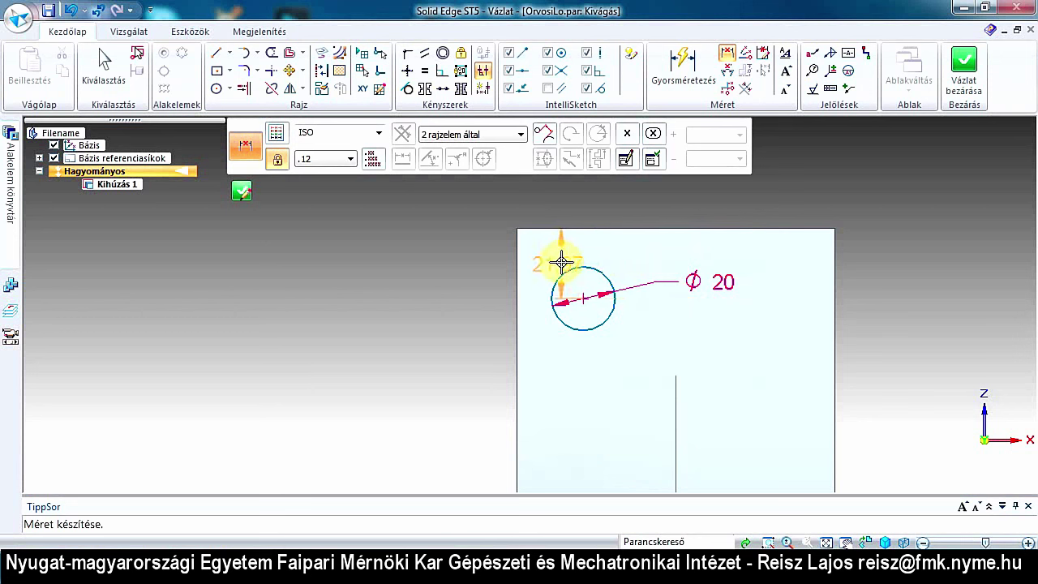
left_click(555, 292)
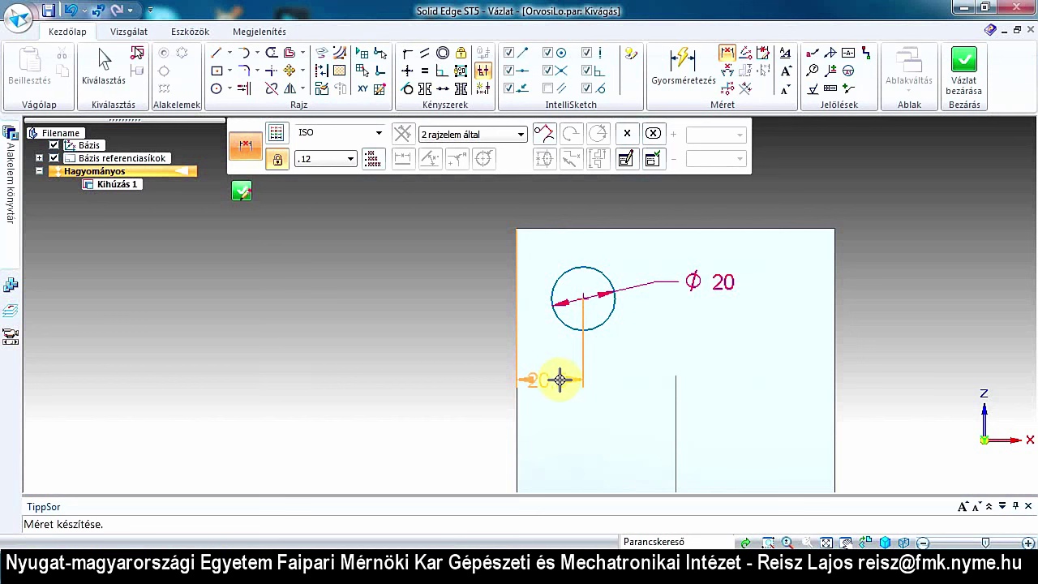
left_click(559, 378)
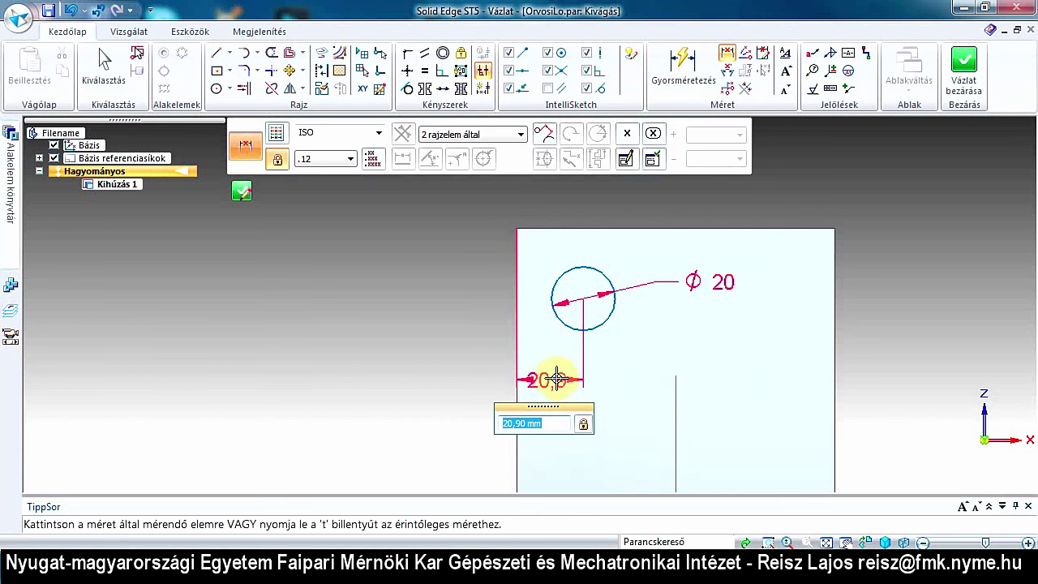
type("25")
key("Return")
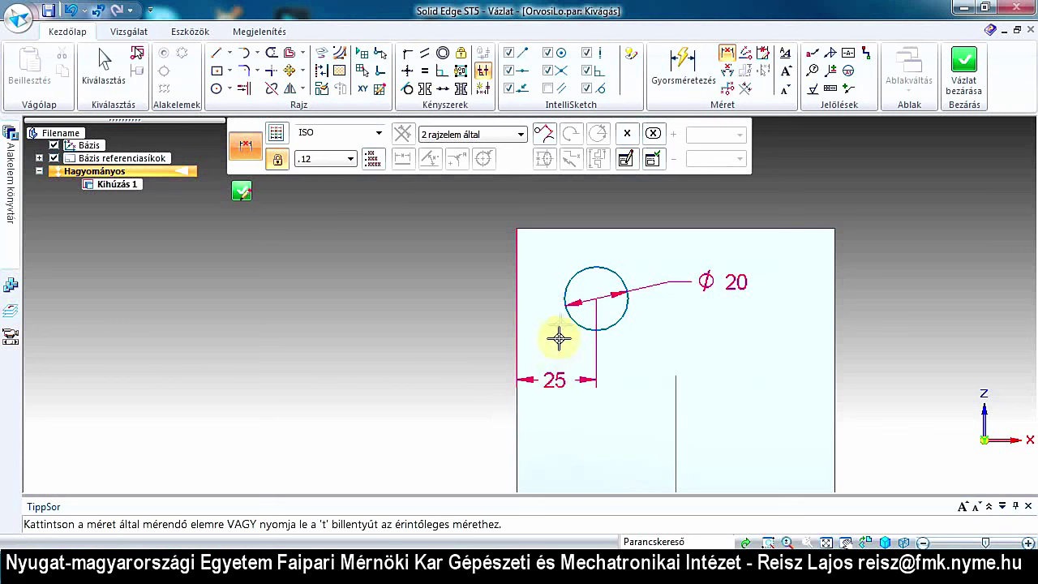
left_click(597, 298)
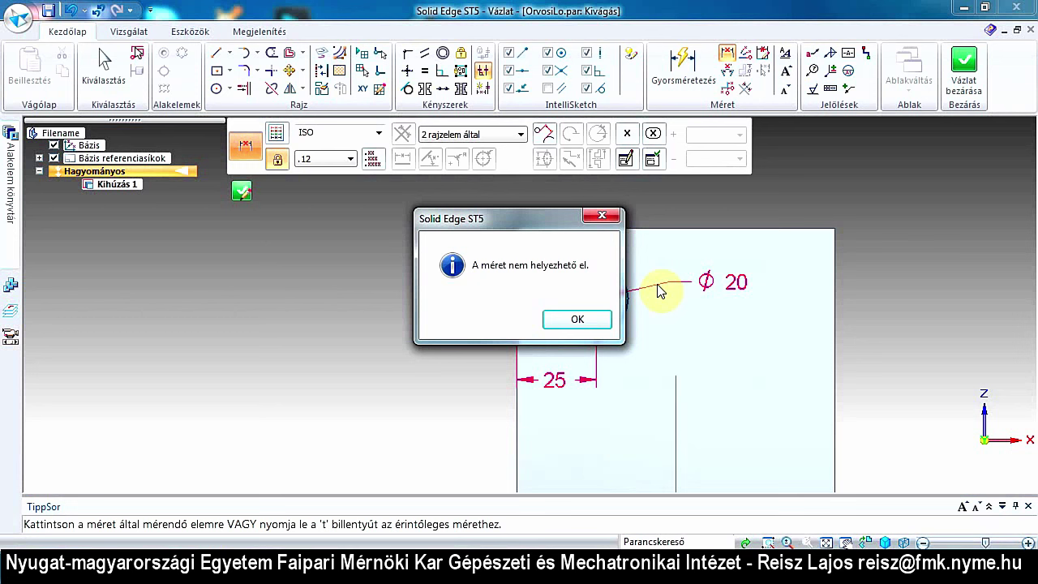
Step: Dismiss the 'A méret nem helyezhető el' warning with OK
left_click(597, 326)
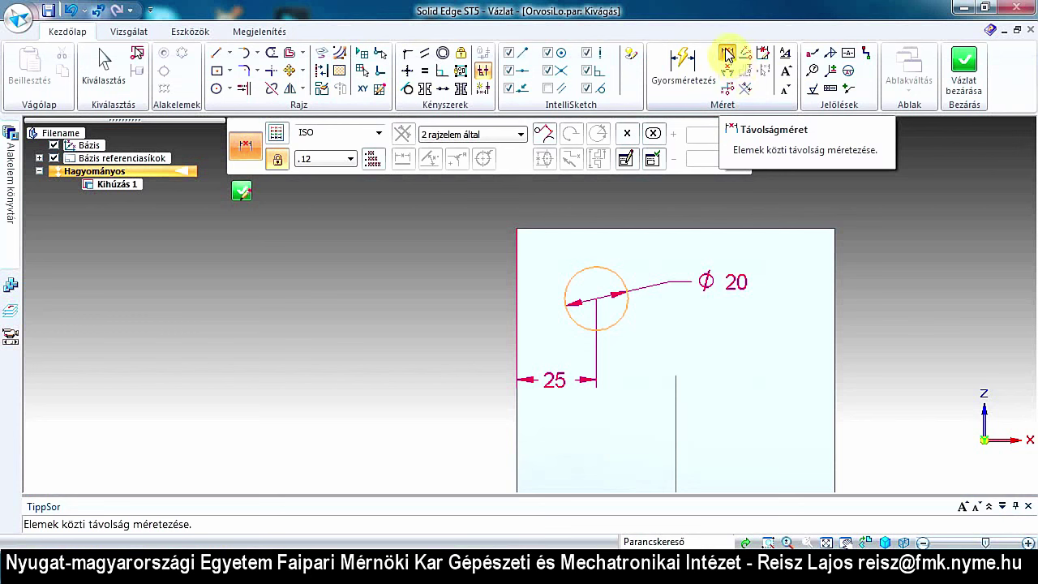
left_click(727, 55)
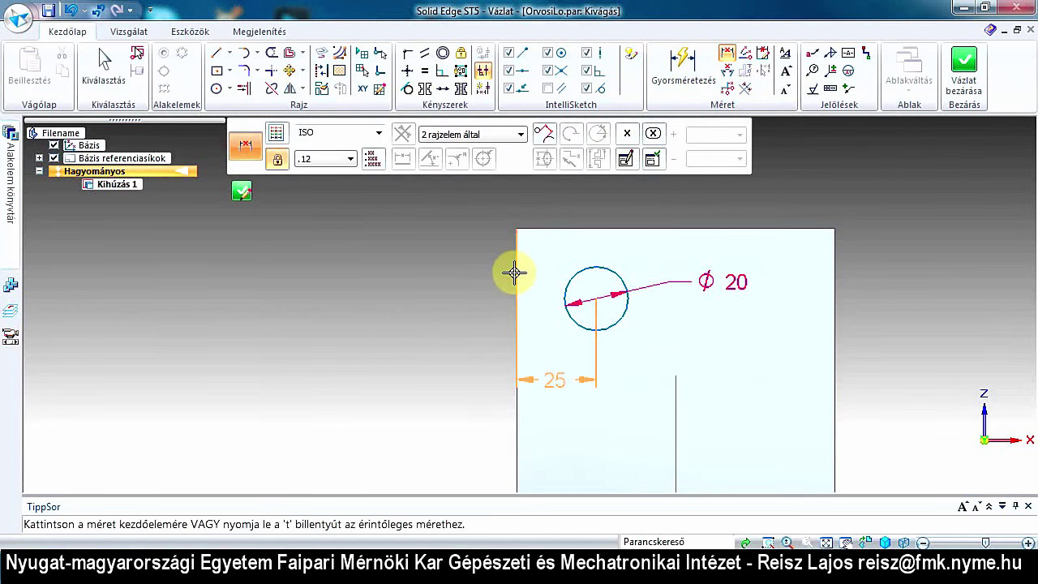
left_click(516, 418)
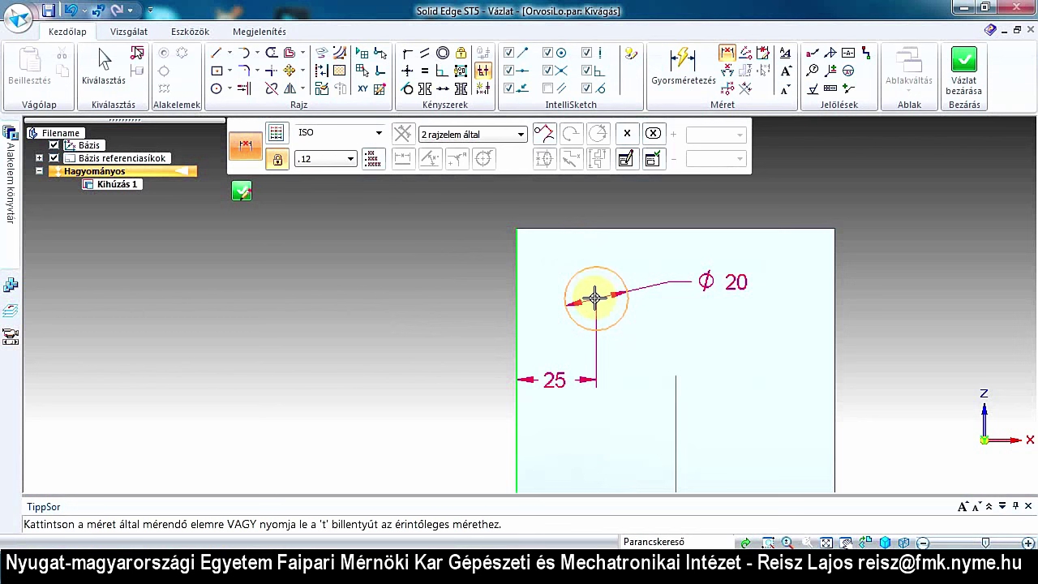
left_click(596, 300)
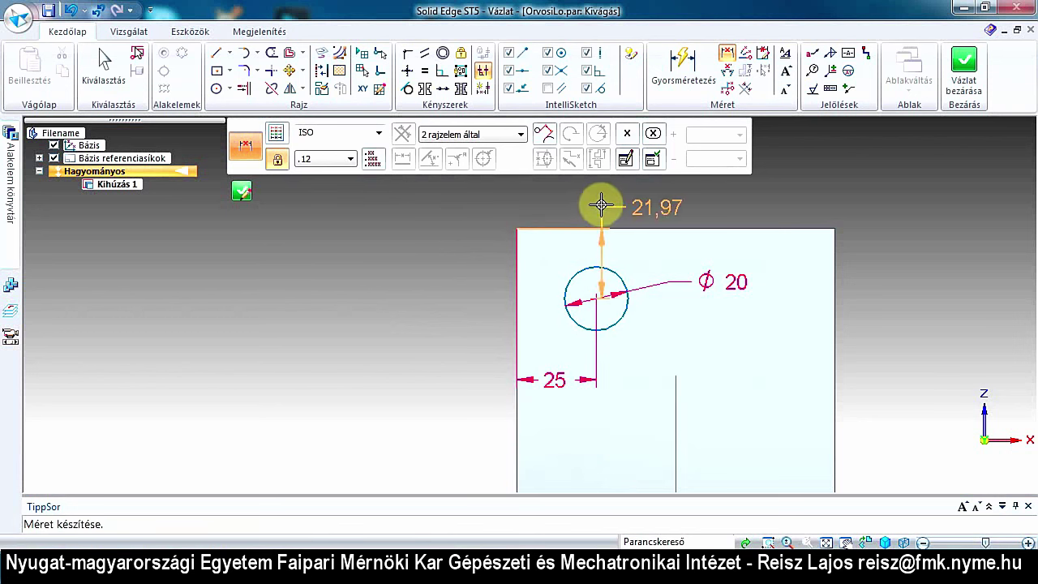
left_click(565, 206)
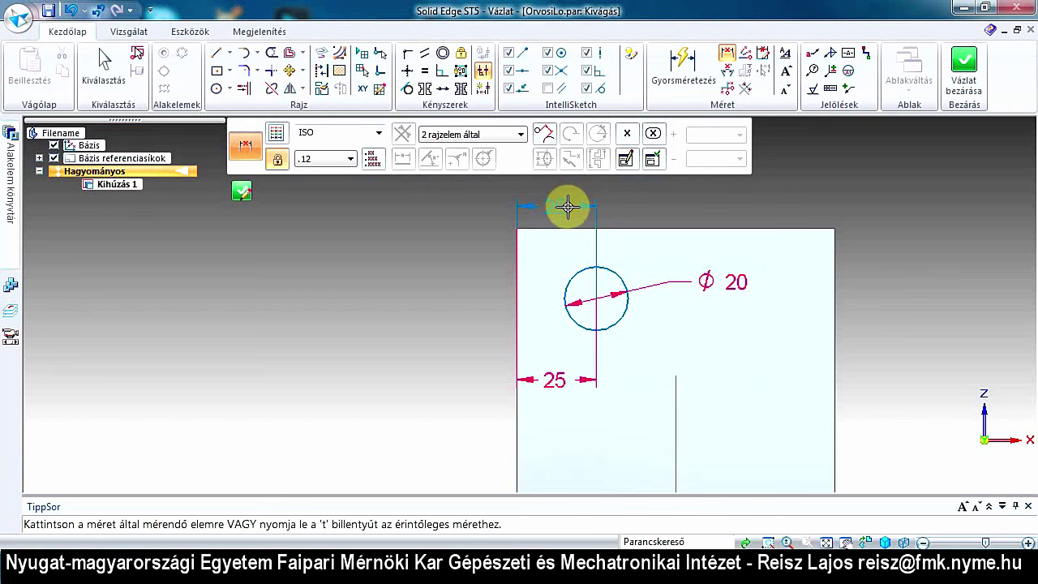
scroll(507, 316, "up", 2)
scroll(508, 316, "down", 3)
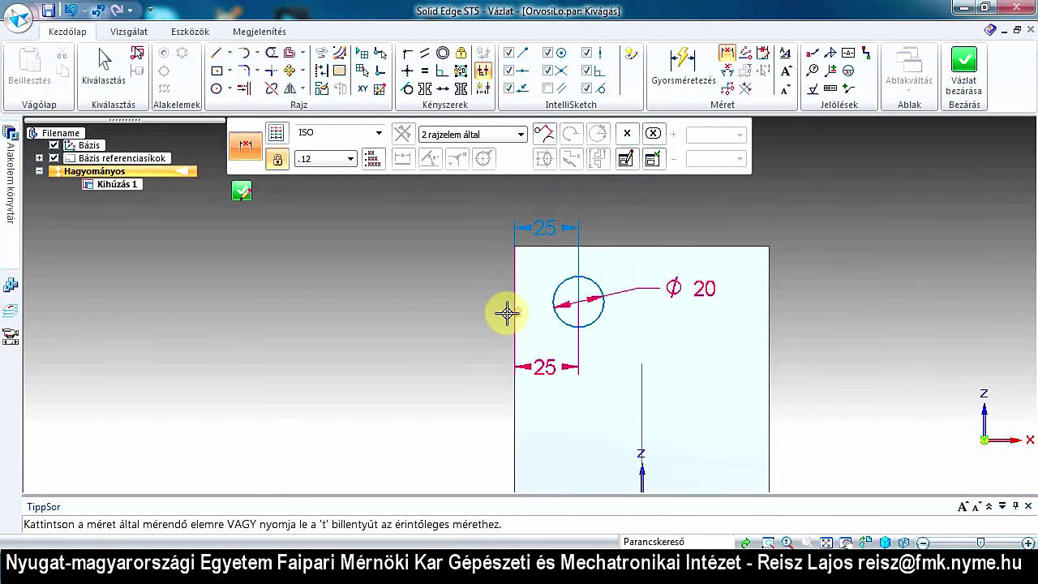
scroll(537, 255, "down", 3)
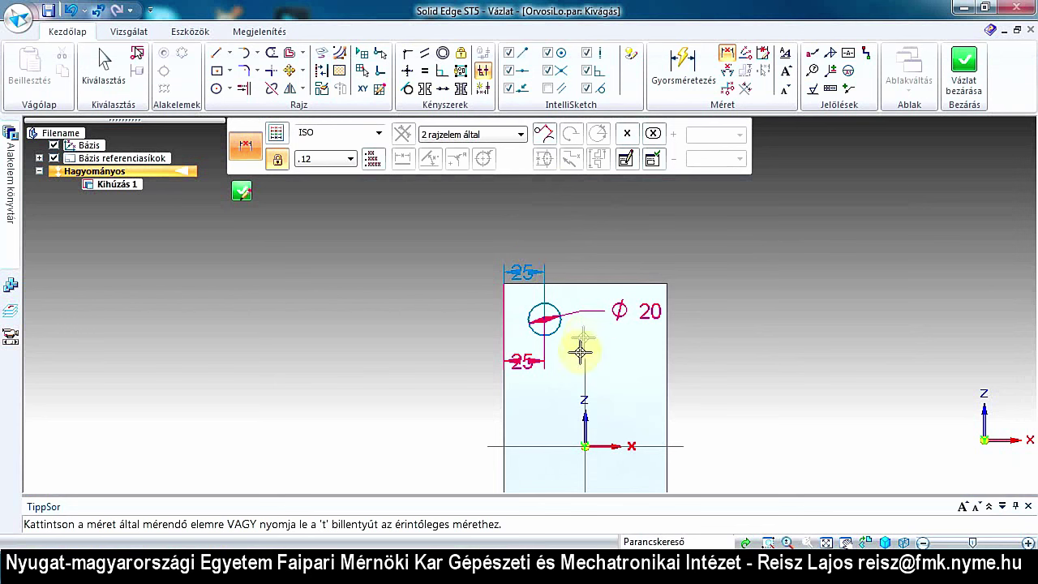
left_click(585, 447)
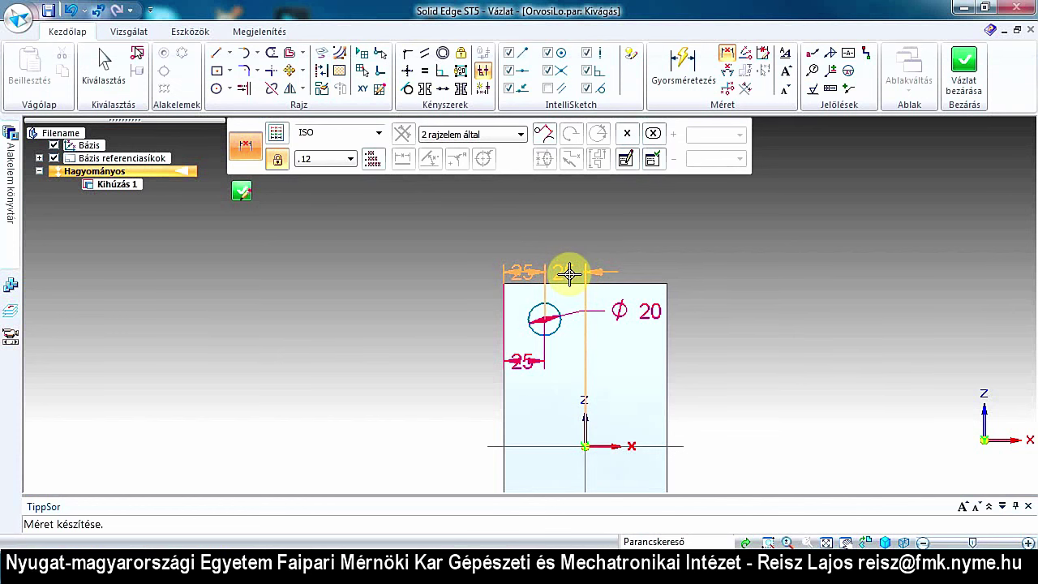
left_click(570, 262)
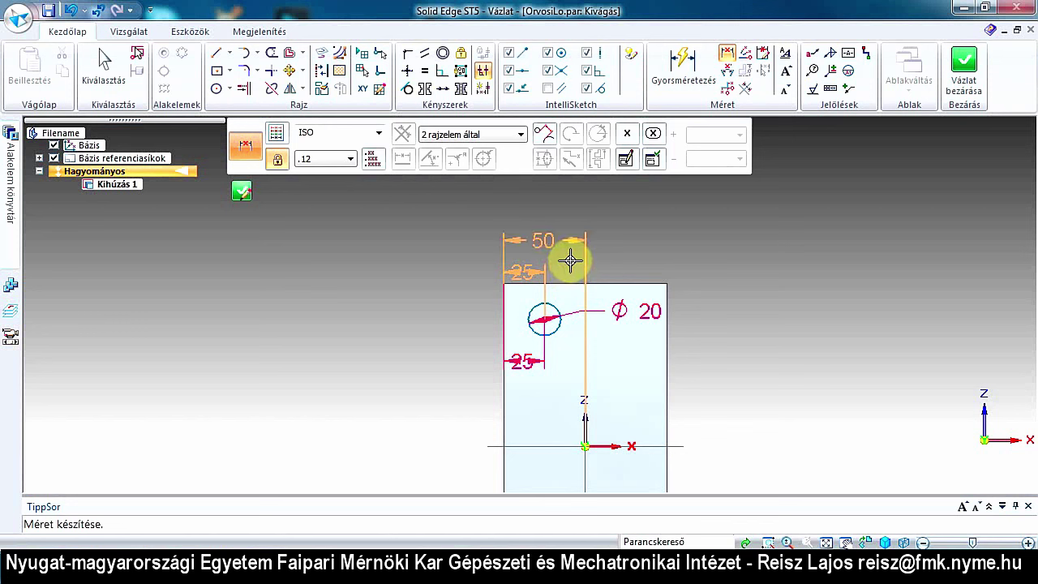
left_click(570, 259)
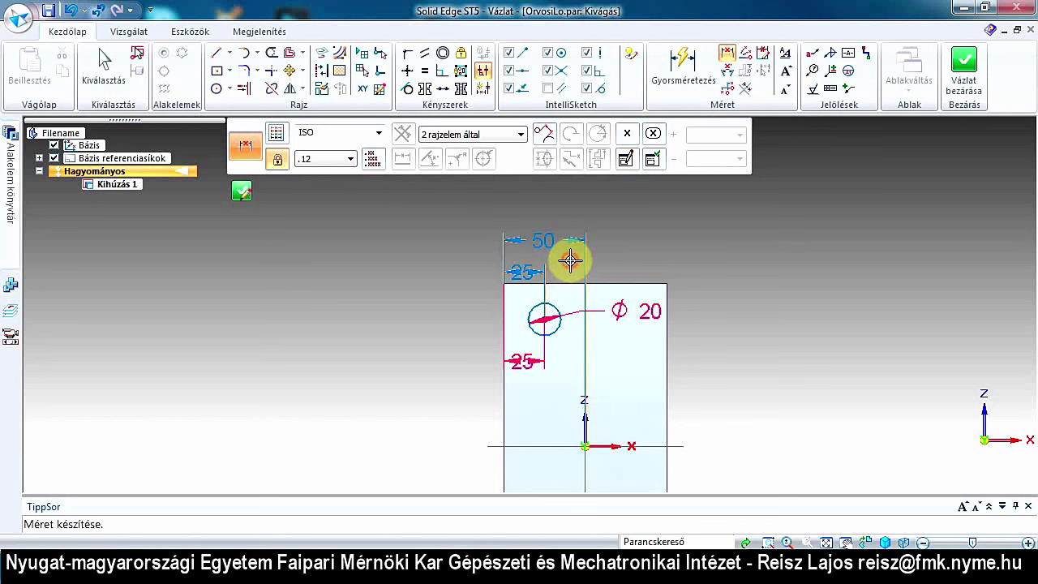
left_click(665, 283)
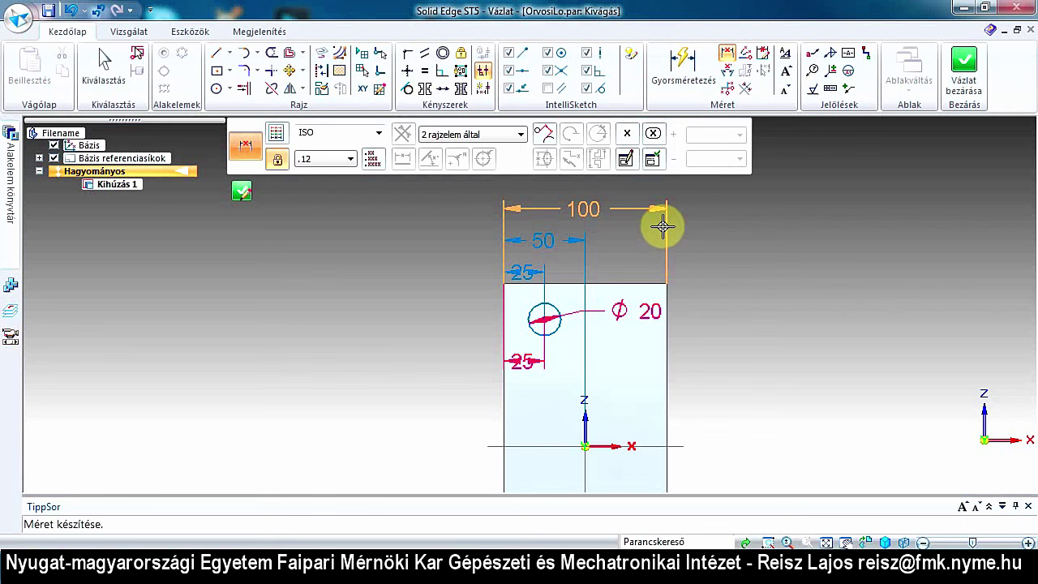
left_click(663, 227)
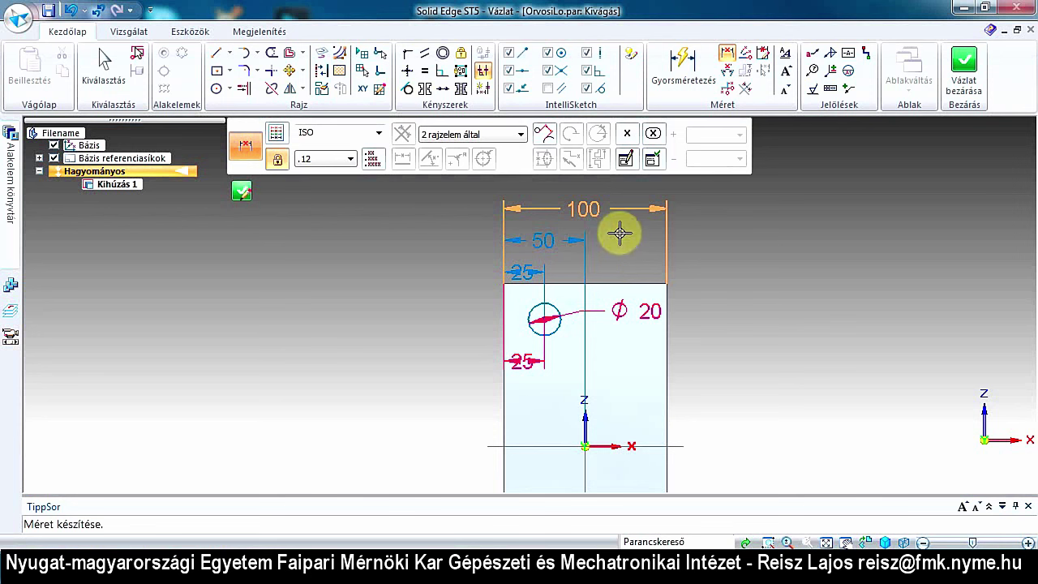
key("Escape")
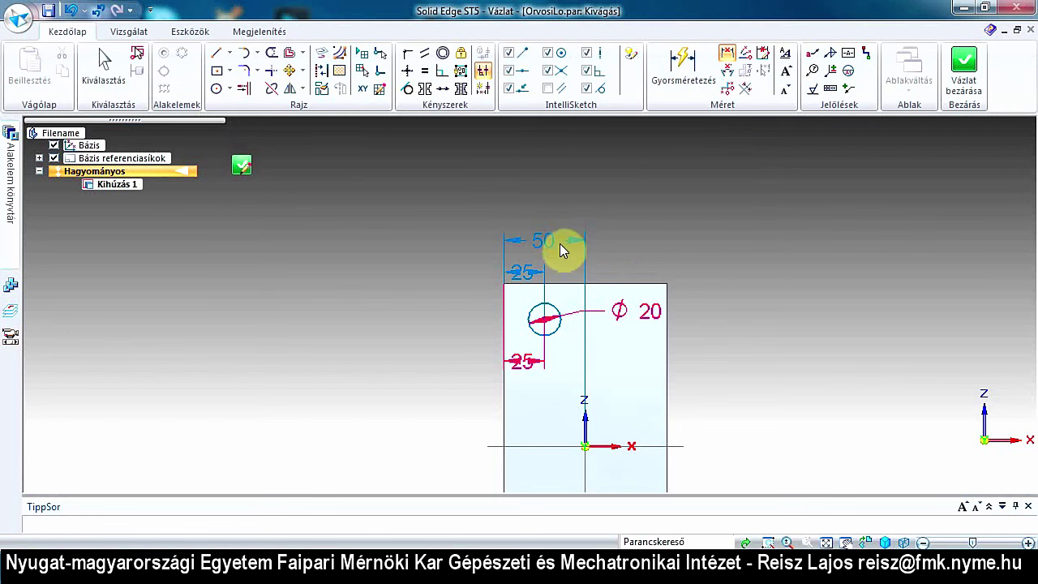
key("Escape")
left_click(561, 245)
key("Delete")
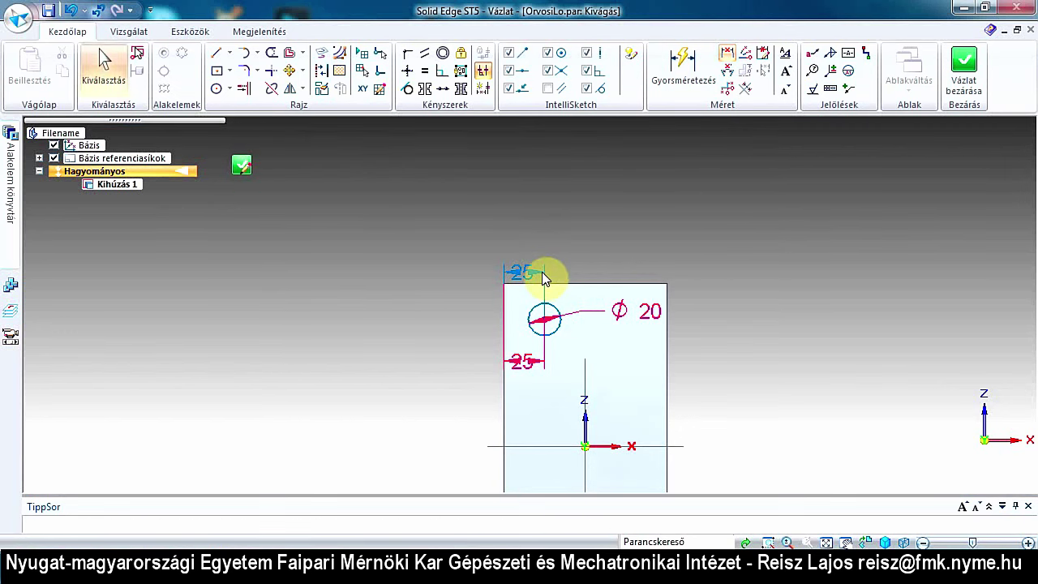
left_click(548, 276)
key("Delete")
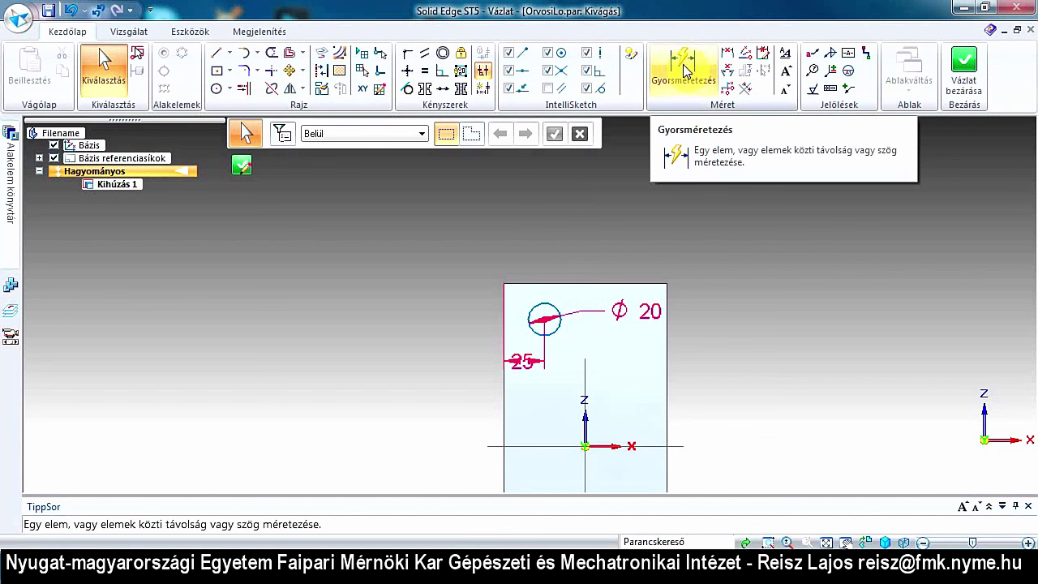
Step: Quick-dimension the circle's centre 25 mm below the block's top edge
left_click(685, 72)
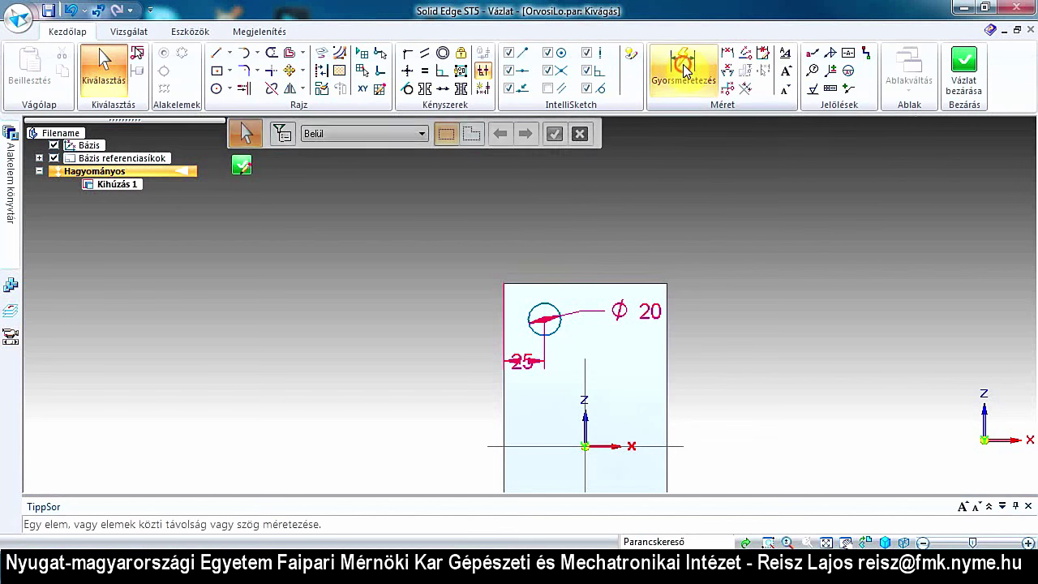
left_click(555, 284)
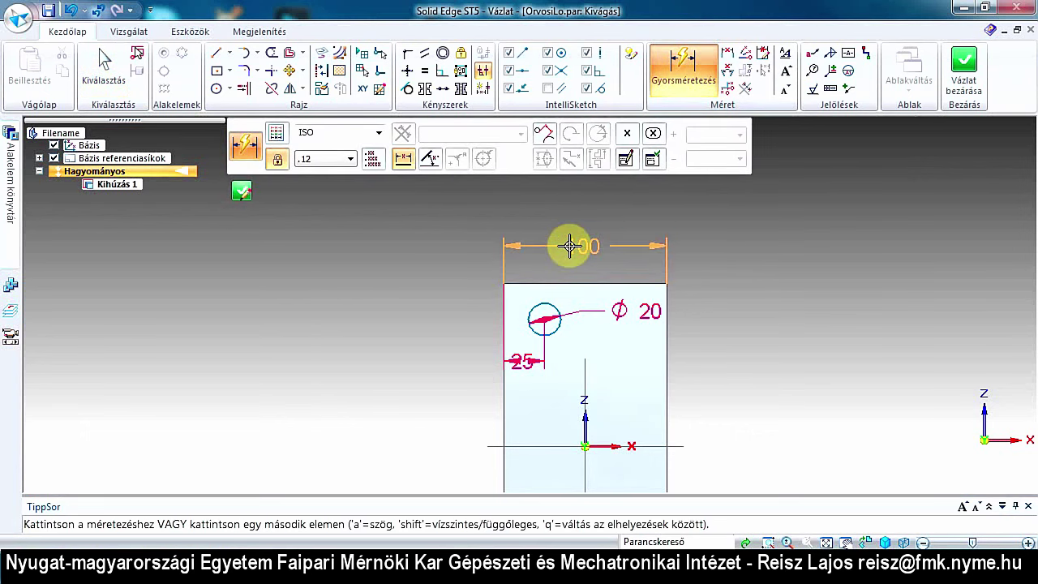
left_click(556, 272)
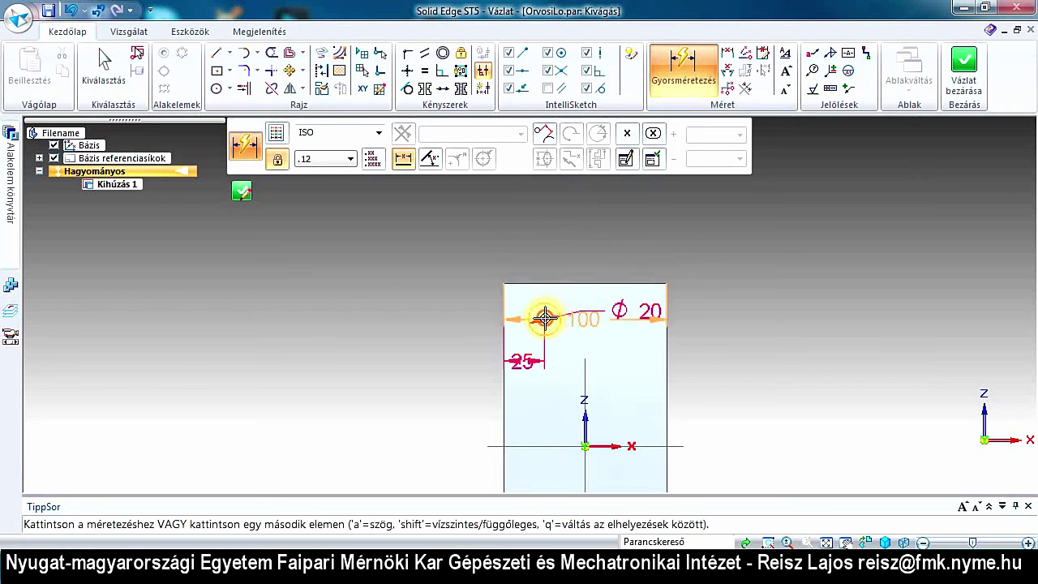
left_click(544, 317)
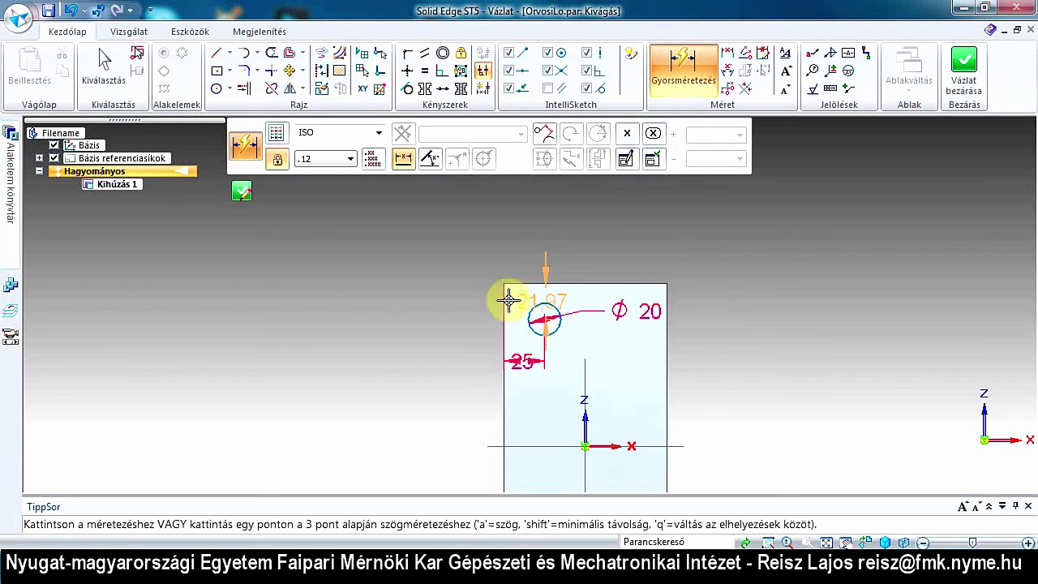
left_click(468, 300)
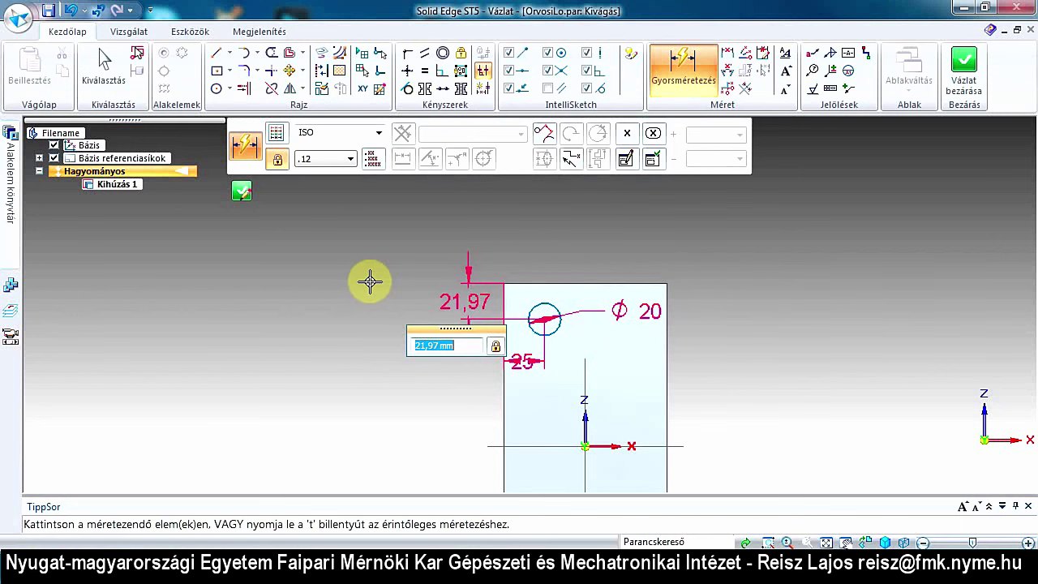
type("25")
key("Return")
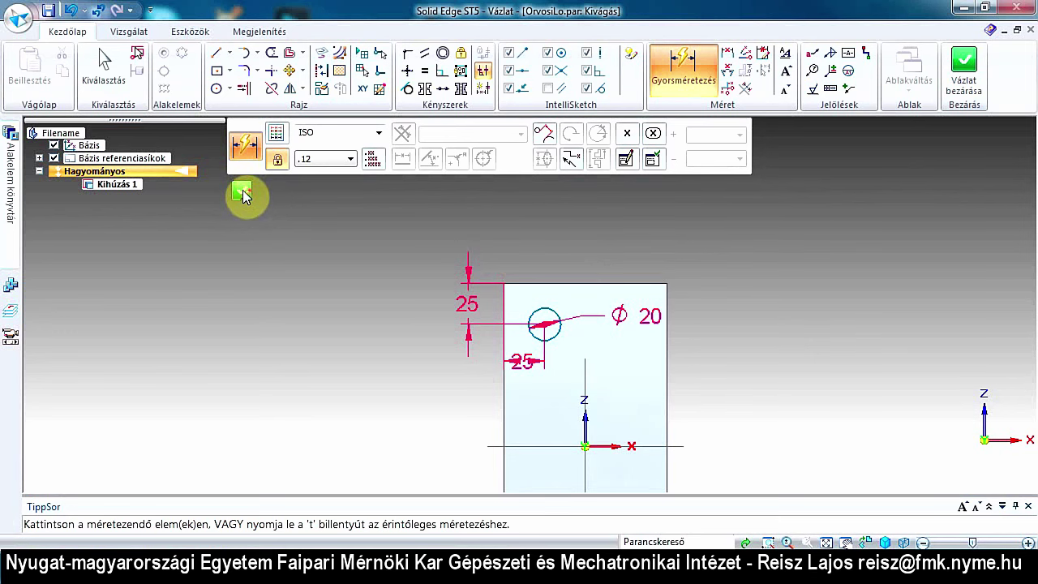
Step: Close the sketch (Vázlat bezárása) to use the Ø20 circle as the cut profile
left_click(244, 193)
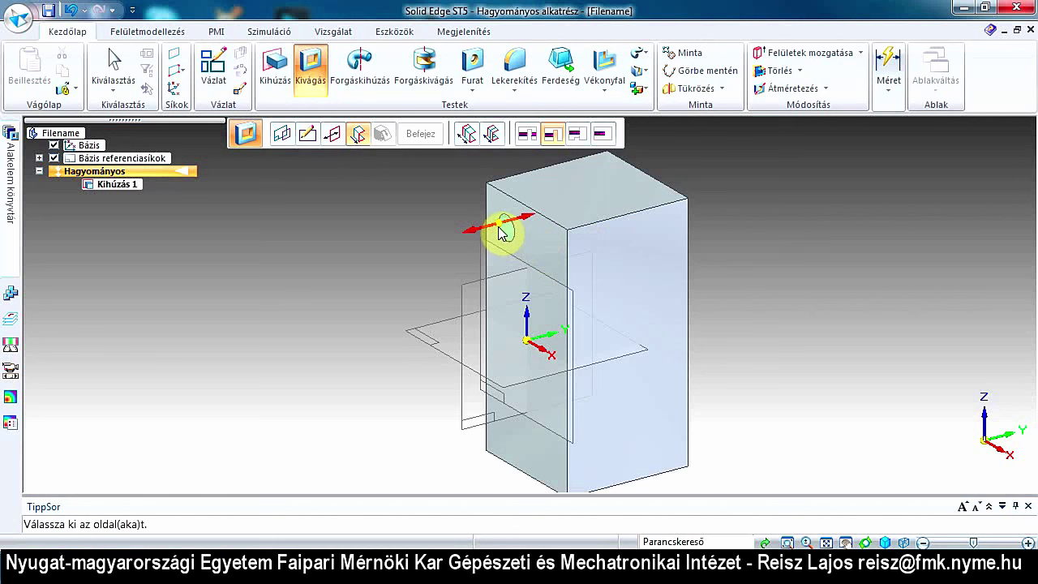
Step: Point the cut into the block and set a non-symmetric extent
left_click(500, 233)
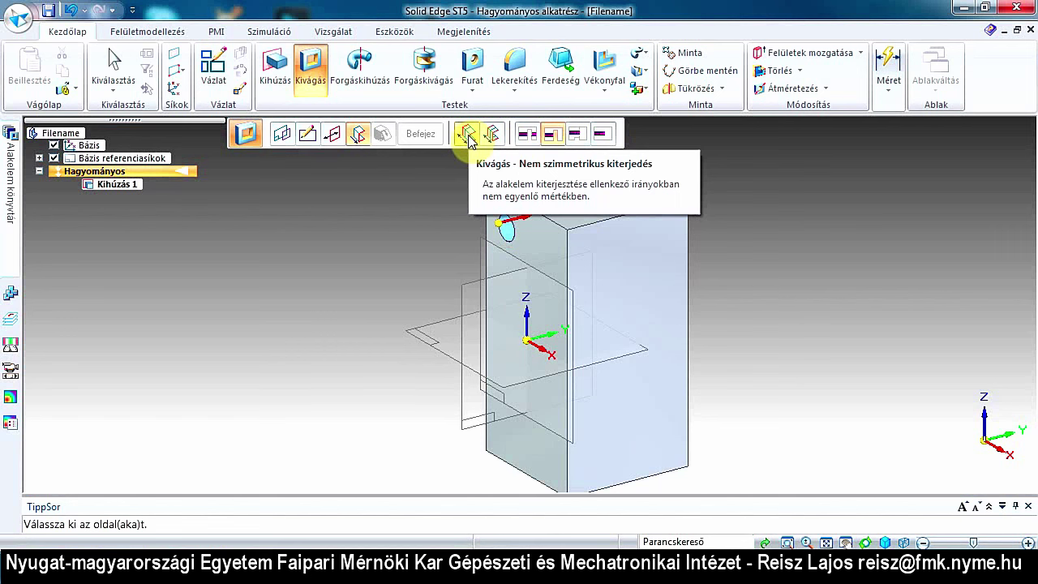
left_click(468, 136)
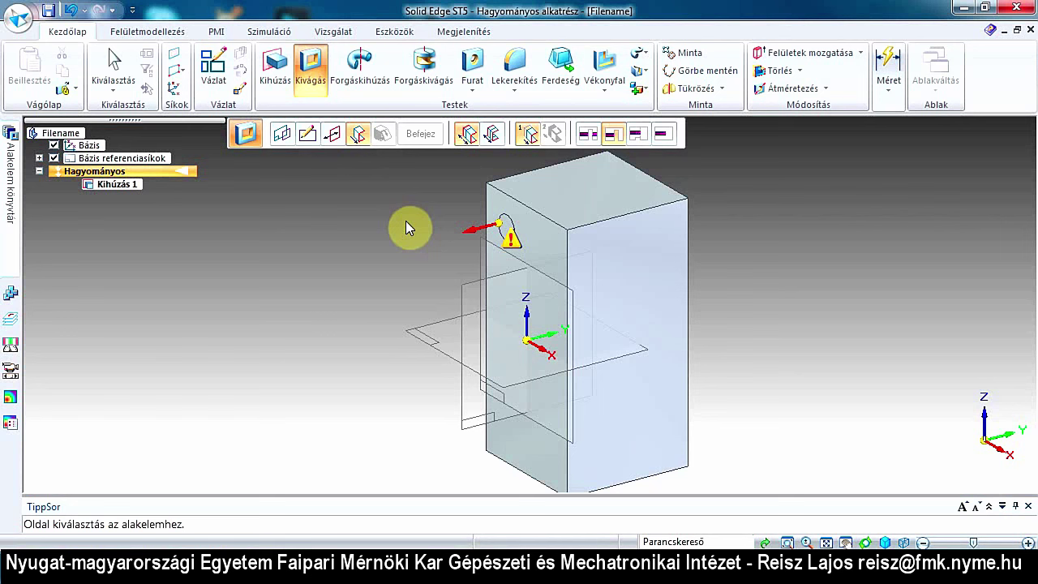
Step: Try the symmetric extent, then choose Mindenen keresztül (through all) for the cut
left_click(492, 135)
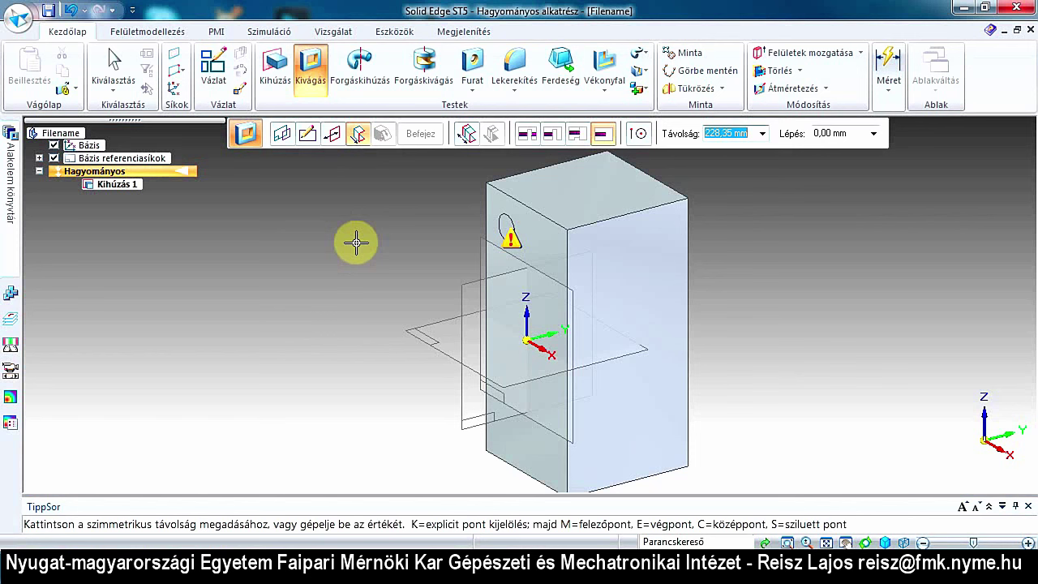
left_click(526, 137)
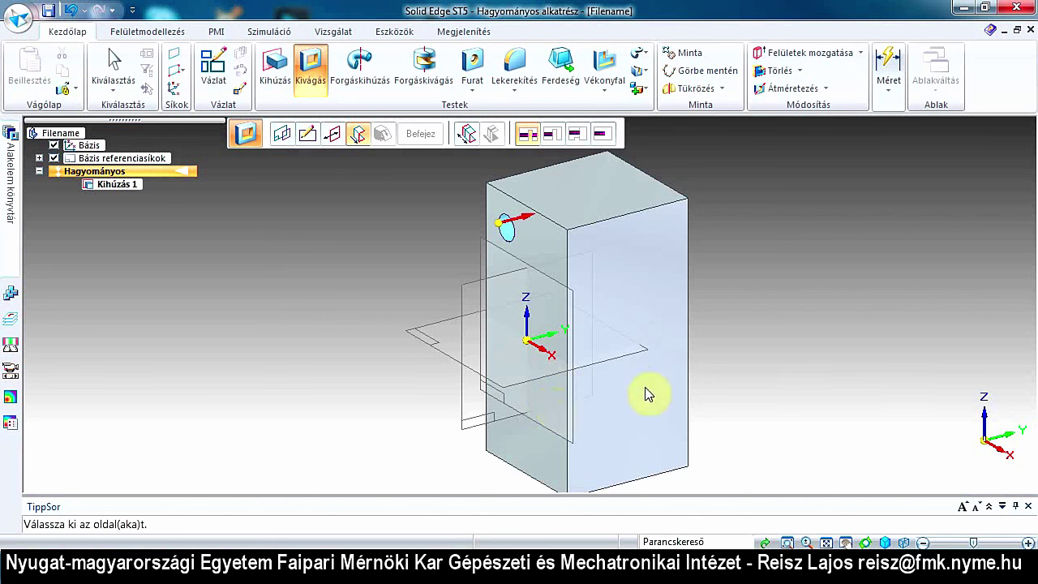
Step: Set the cut to a symmetric extent with a 50 mm distance
left_click(603, 139)
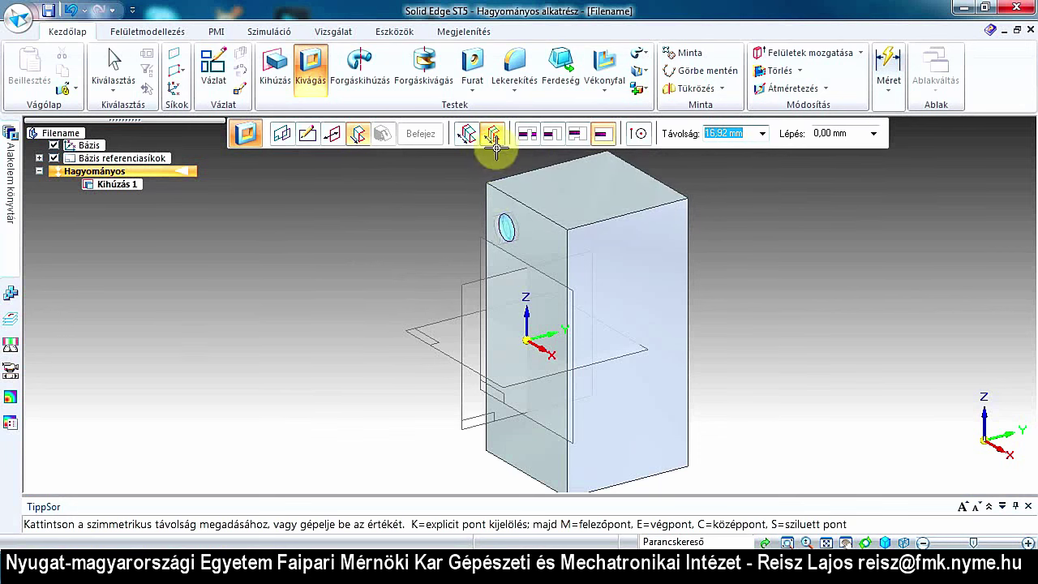
left_click(493, 134)
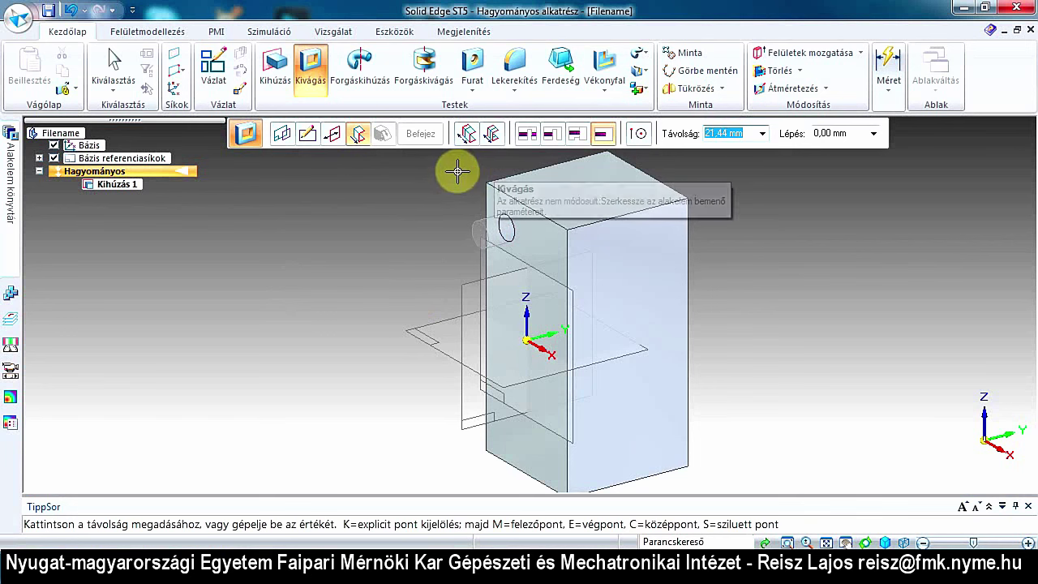
left_click(494, 134)
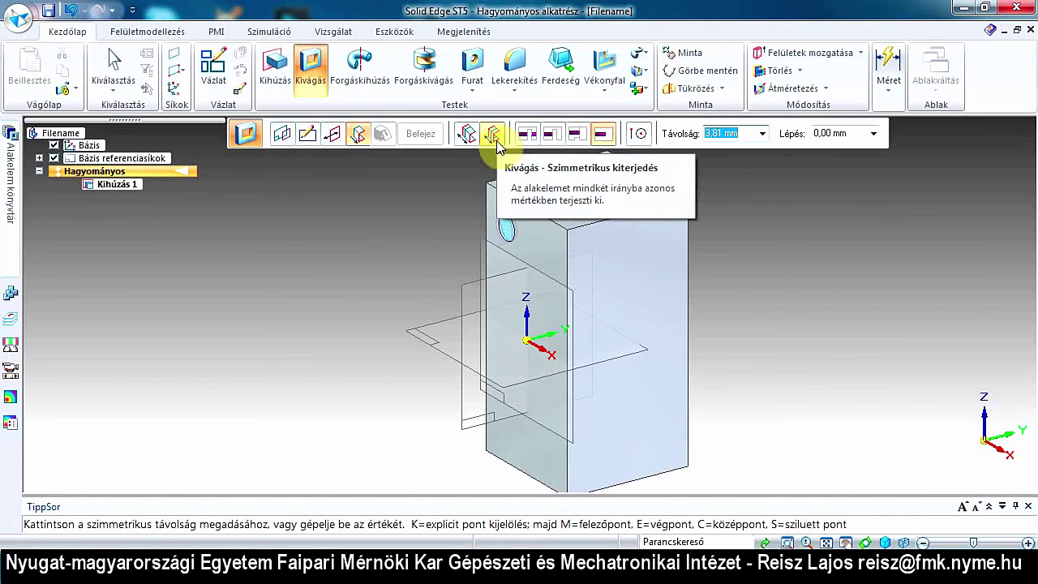
left_click(496, 137)
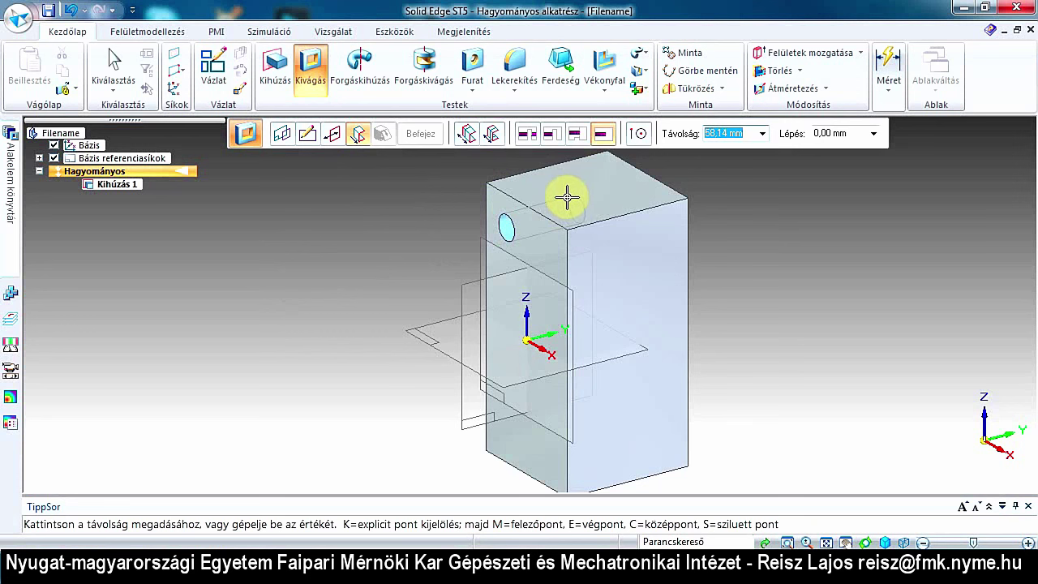
type("50")
key("Return")
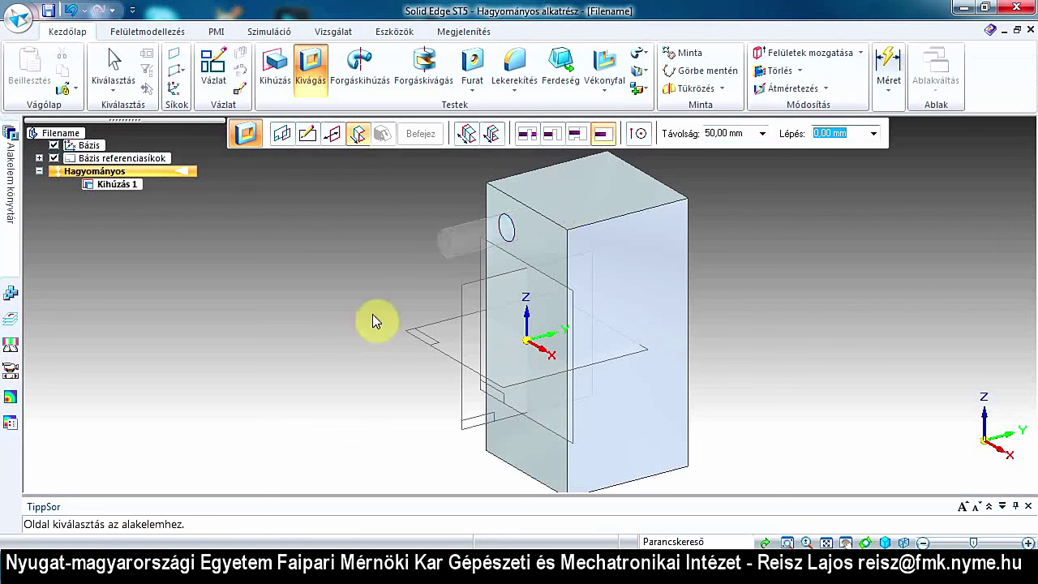
Step: Pick the cut side and finish the Kivágás 2 through hole
left_click(592, 197)
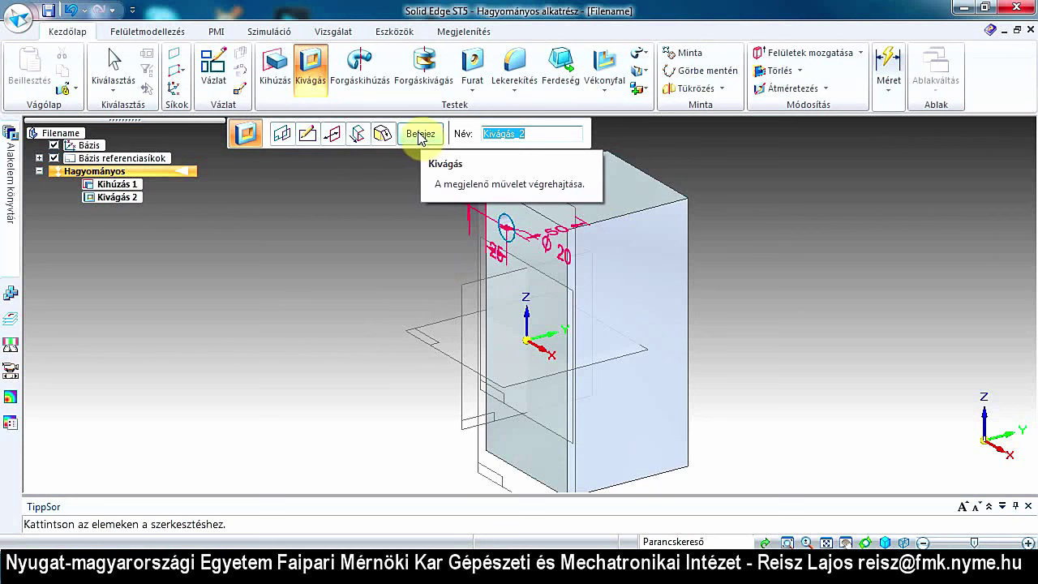
left_click(421, 138)
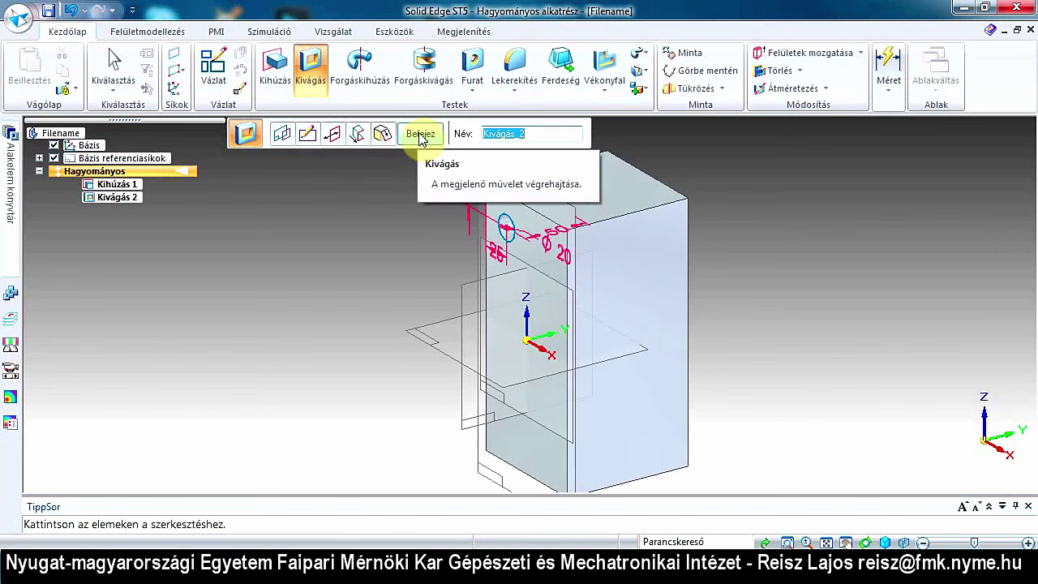
left_click(421, 135)
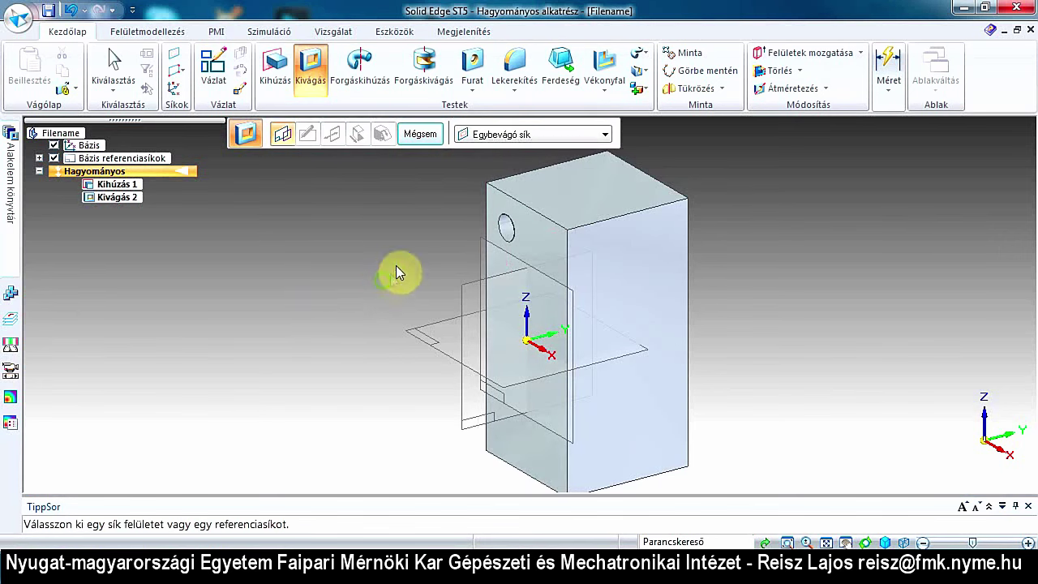
Step: Hide the Bázis referenciasíkok base planes and the Bázis coordinate system in PathFinder
mouse_move(395, 265)
middle_mouse_down()
mouse_move(456, 195)
mouse_move(505, 162)
mouse_move(549, 199)
mouse_move(514, 220)
mouse_move(532, 215)
mouse_move(547, 189)
middle_mouse_up()
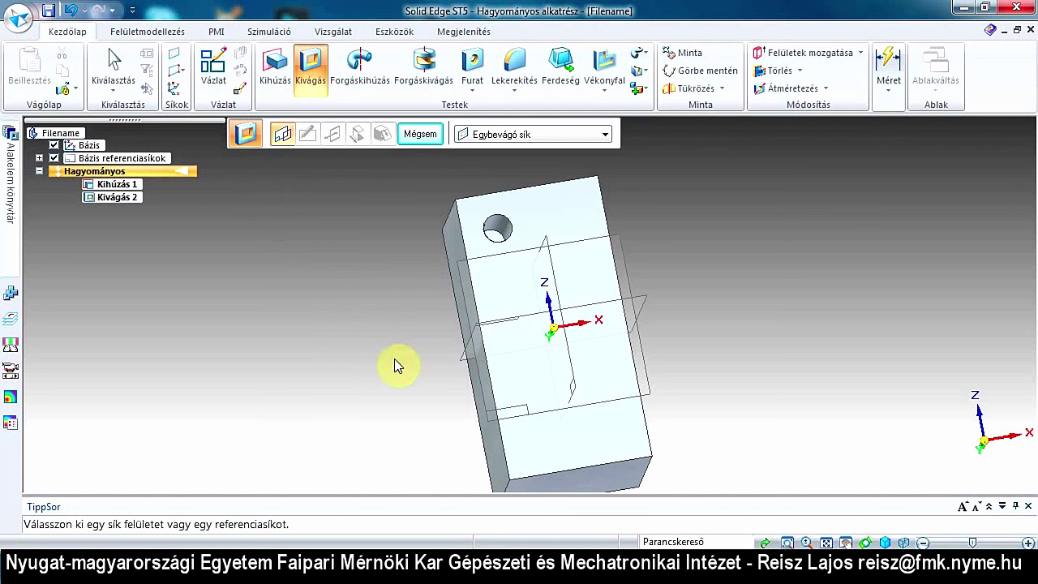
left_click(481, 378)
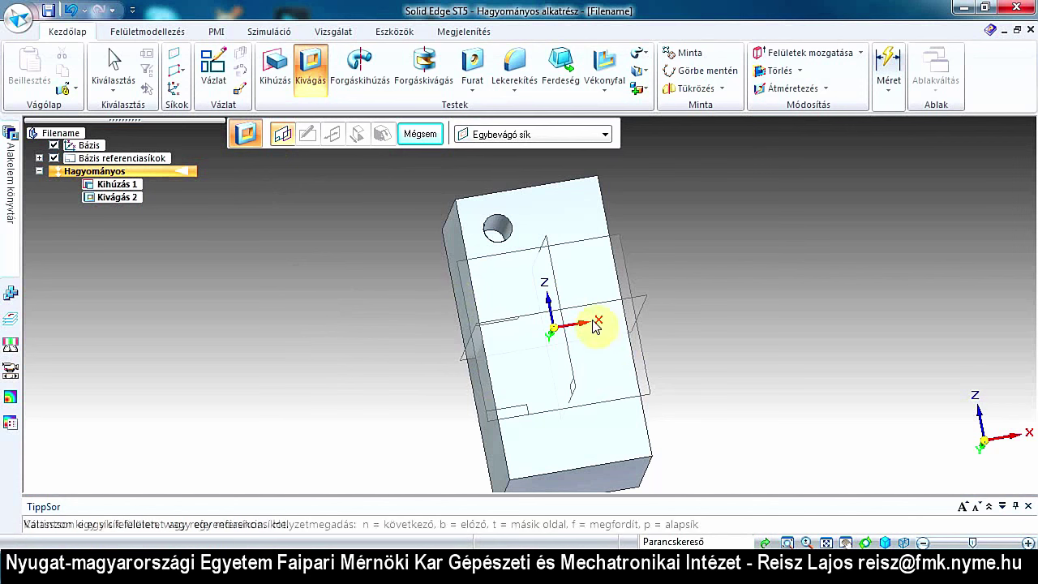
left_click(55, 158)
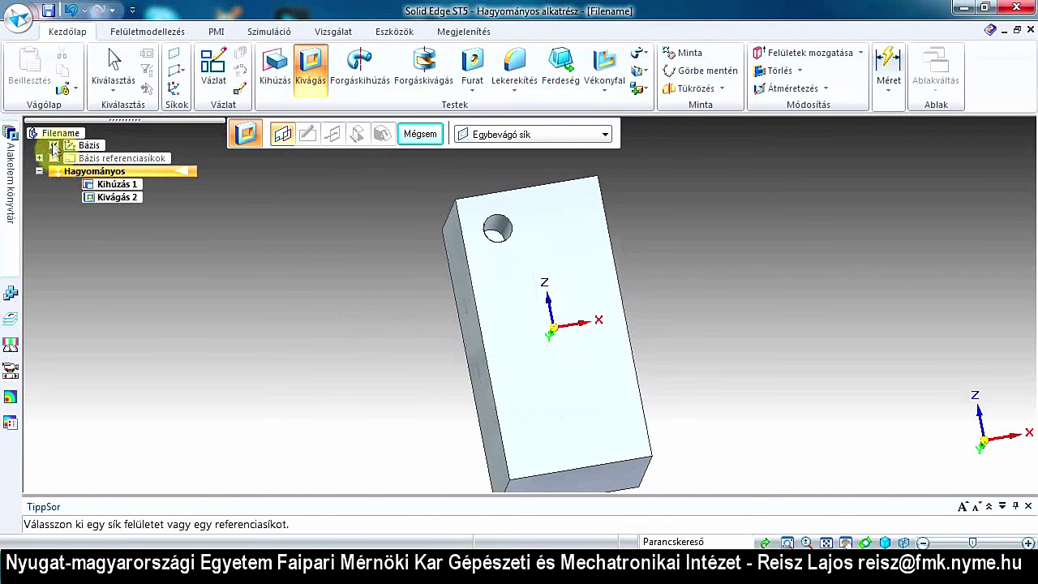
left_click(53, 146)
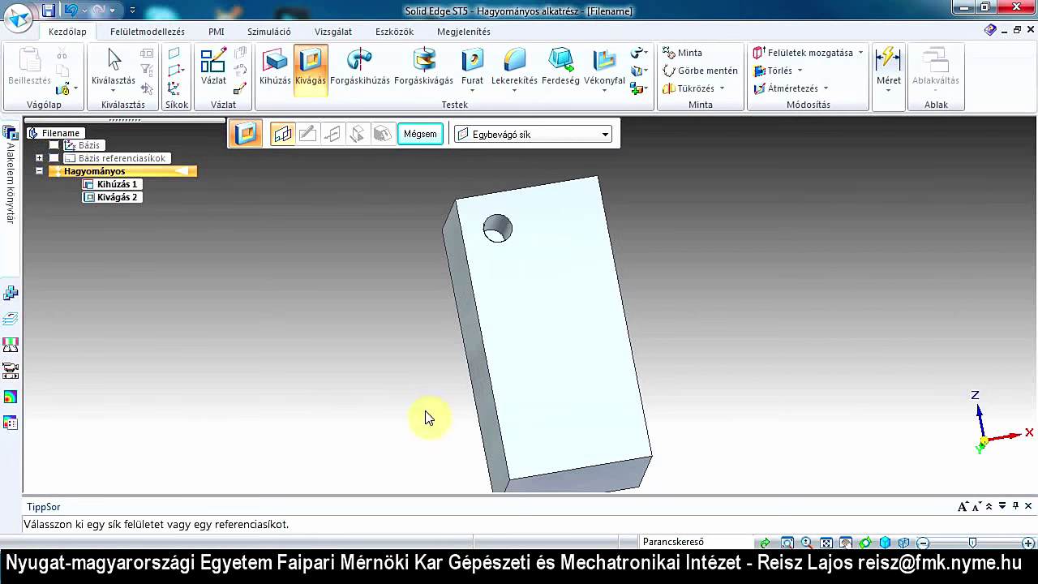
mouse_move(424, 417)
middle_mouse_down()
mouse_move(335, 211)
mouse_move(430, 175)
middle_mouse_up()
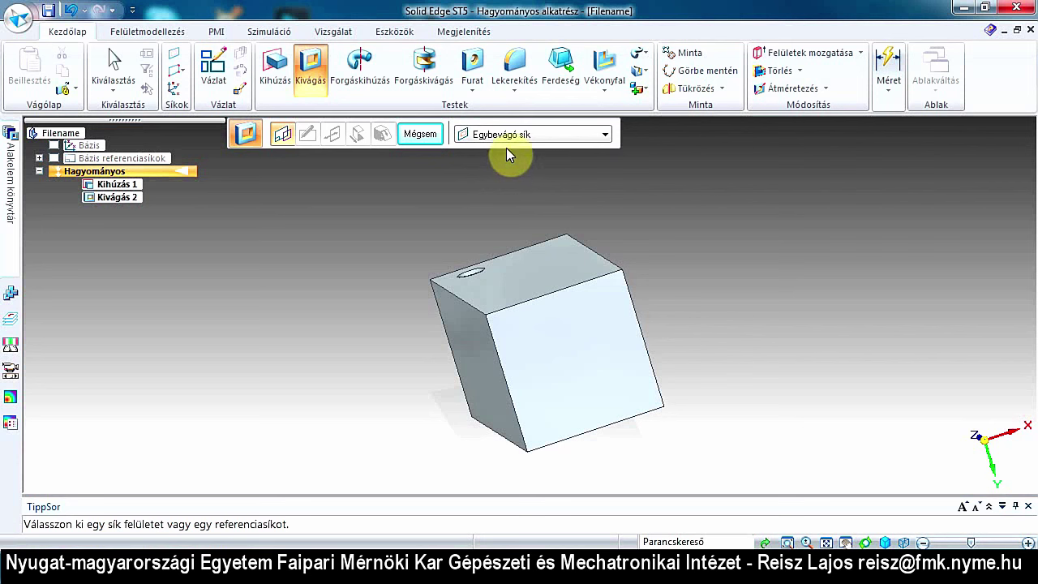
Step: Start a new Furat hole feature from the Testek group's hole dropdown
left_click(476, 95)
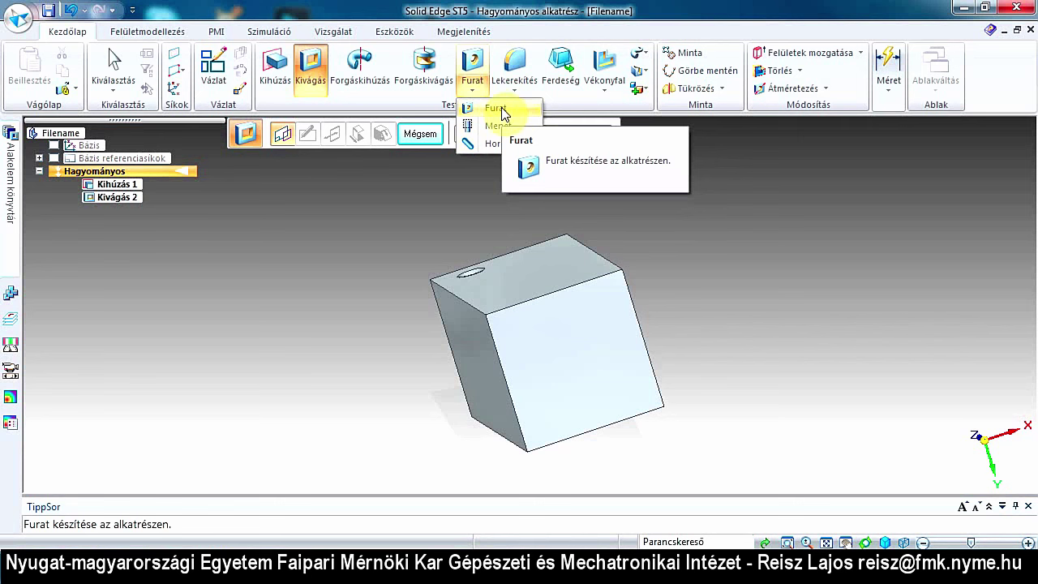
left_click(501, 108)
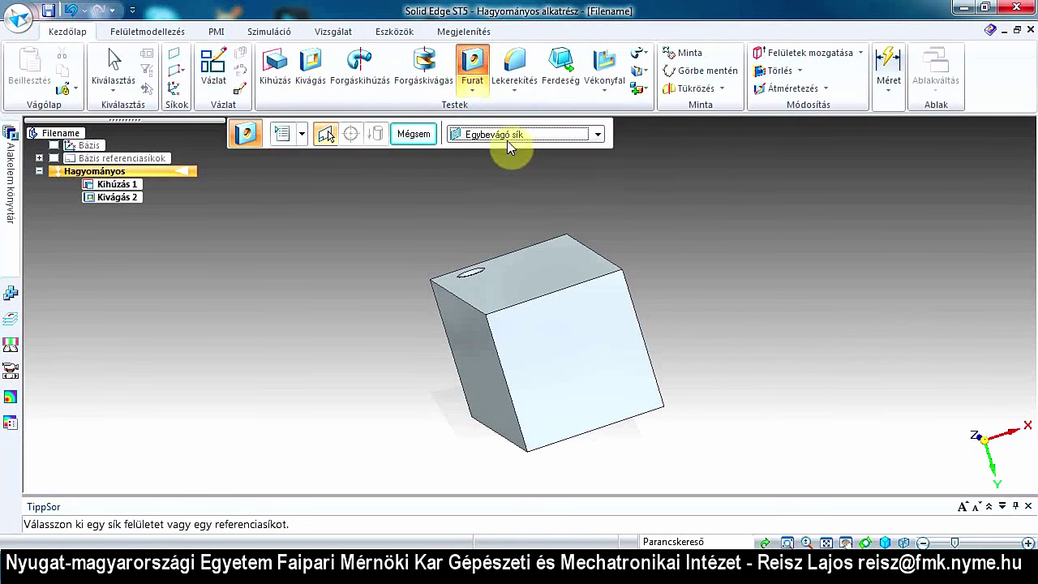
Step: Pick the block's top face as the hole's sketch plane
mouse_move(507, 140)
middle_mouse_down()
mouse_move(570, 218)
mouse_move(608, 234)
middle_mouse_up()
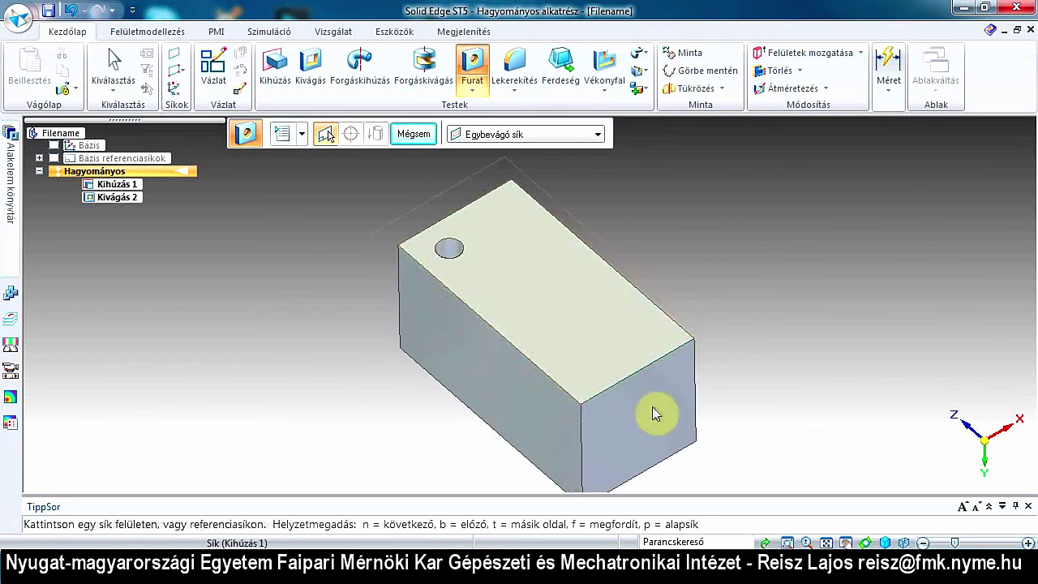
left_click(599, 339)
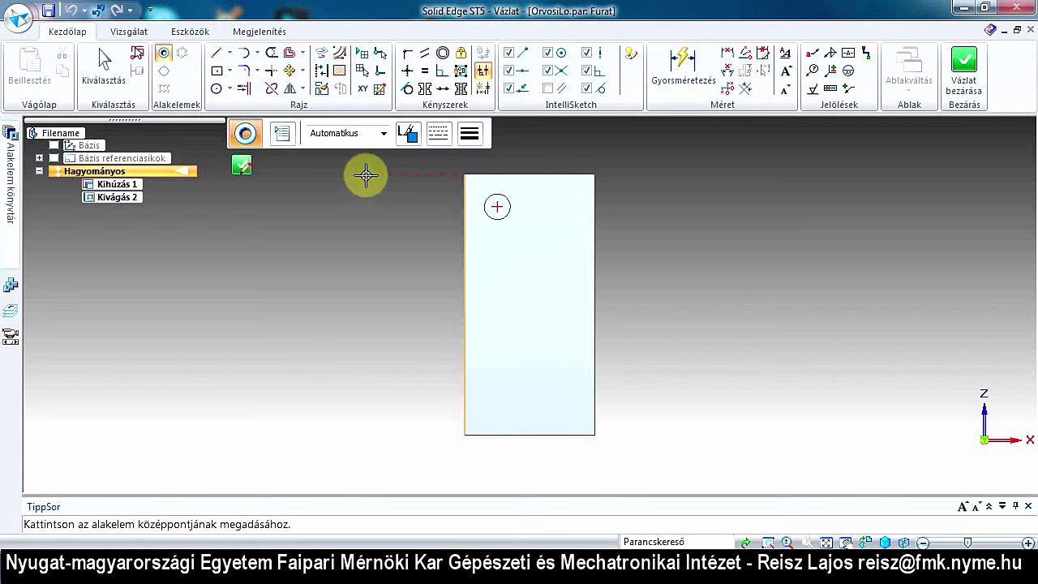
left_click(279, 136)
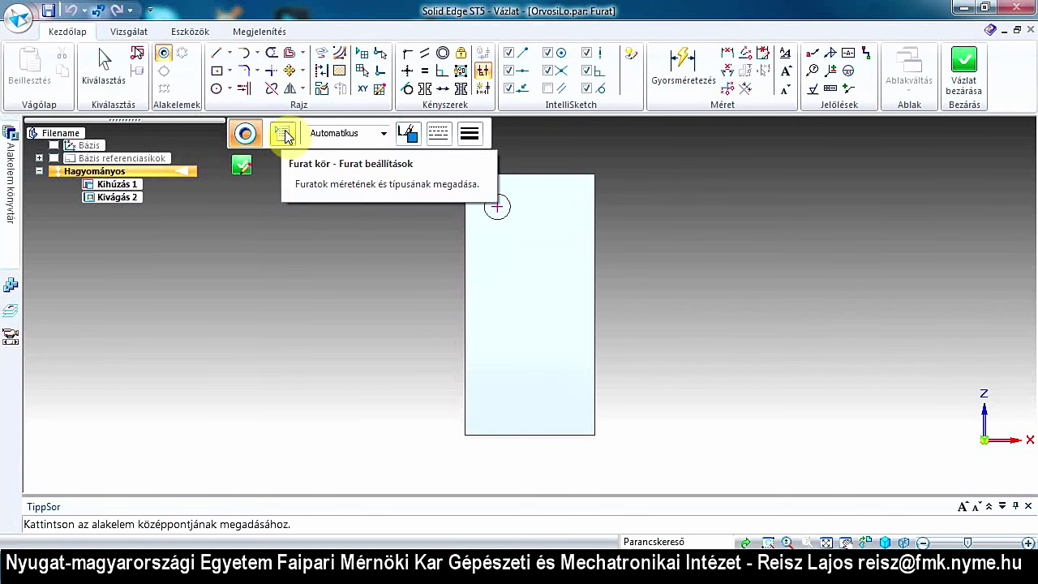
key("Escape")
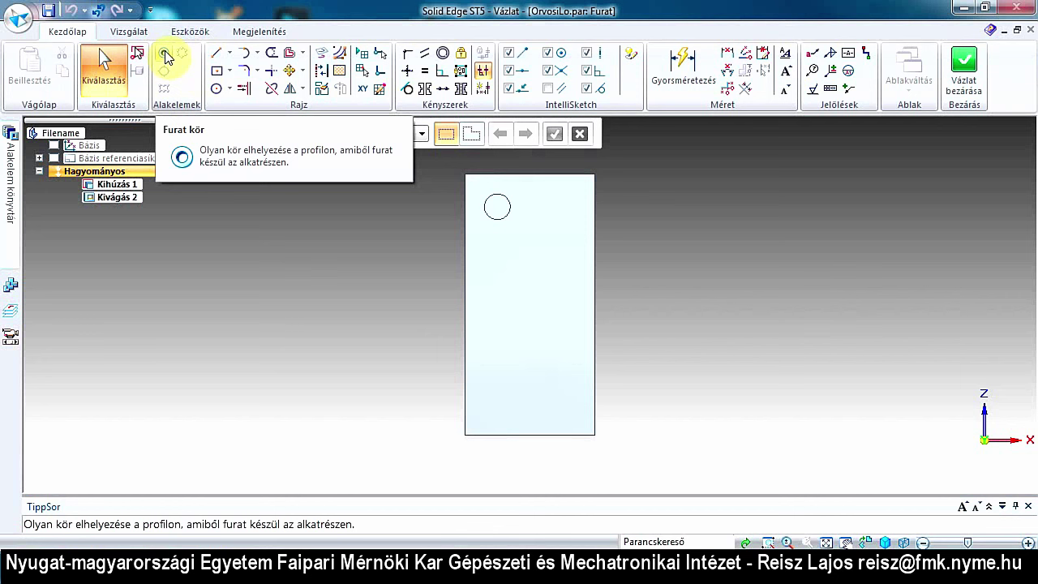
left_click(165, 55)
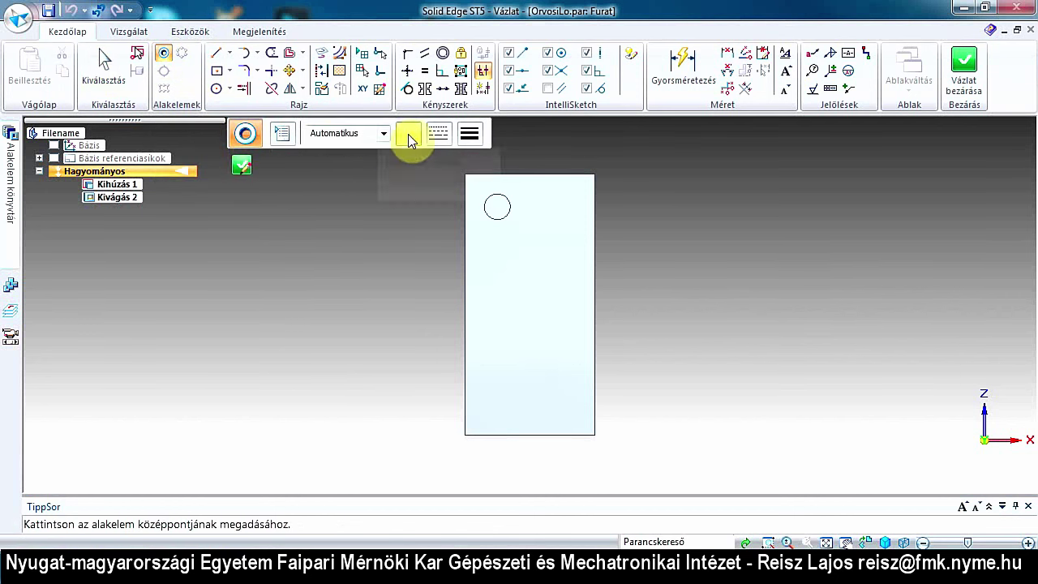
left_click(284, 140)
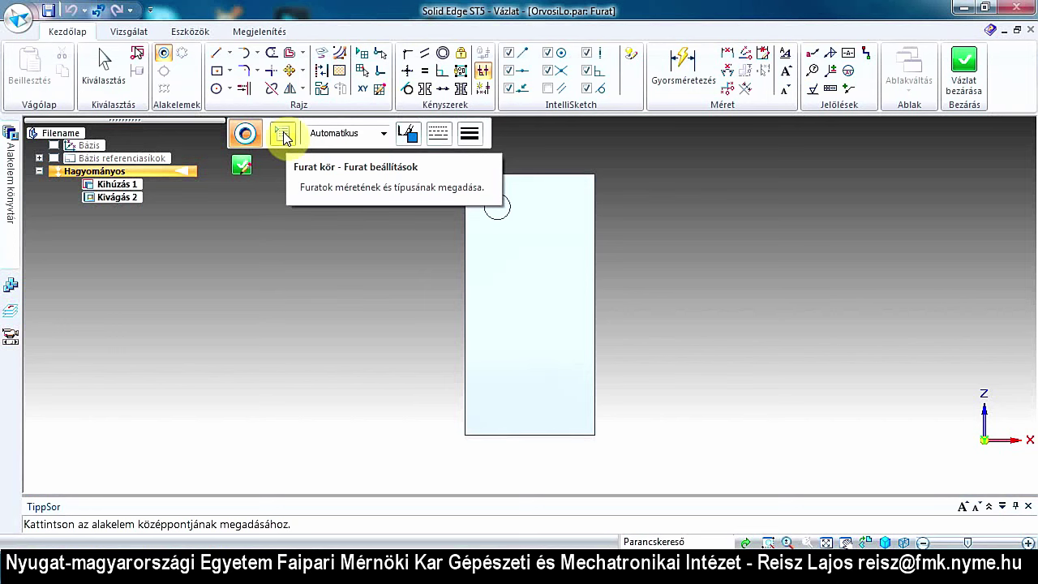
Step: Set the hole type to Kúpos süllyesztett in Furat tulajdonságai
left_click(283, 135)
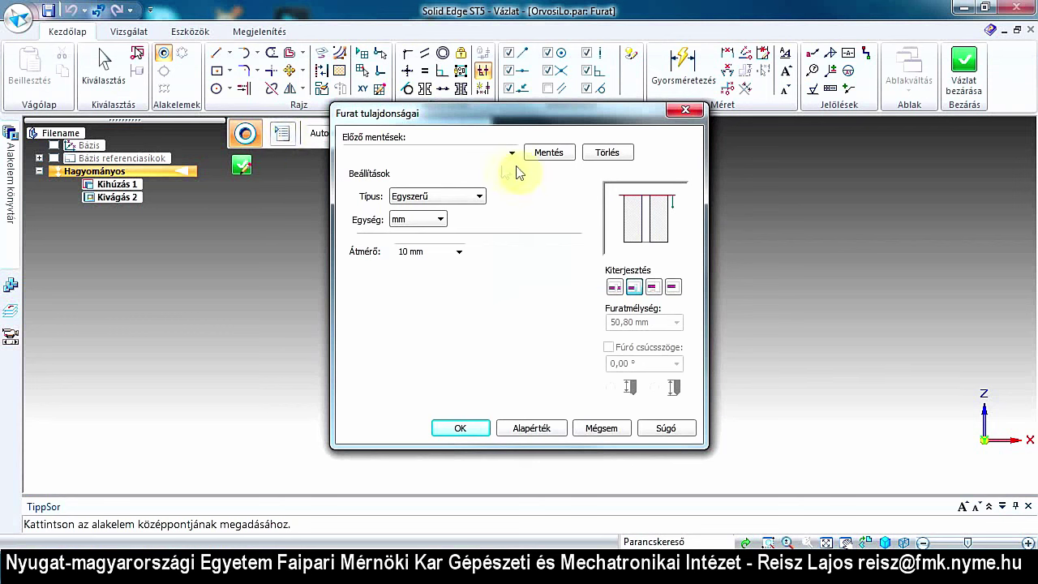
left_click(479, 199)
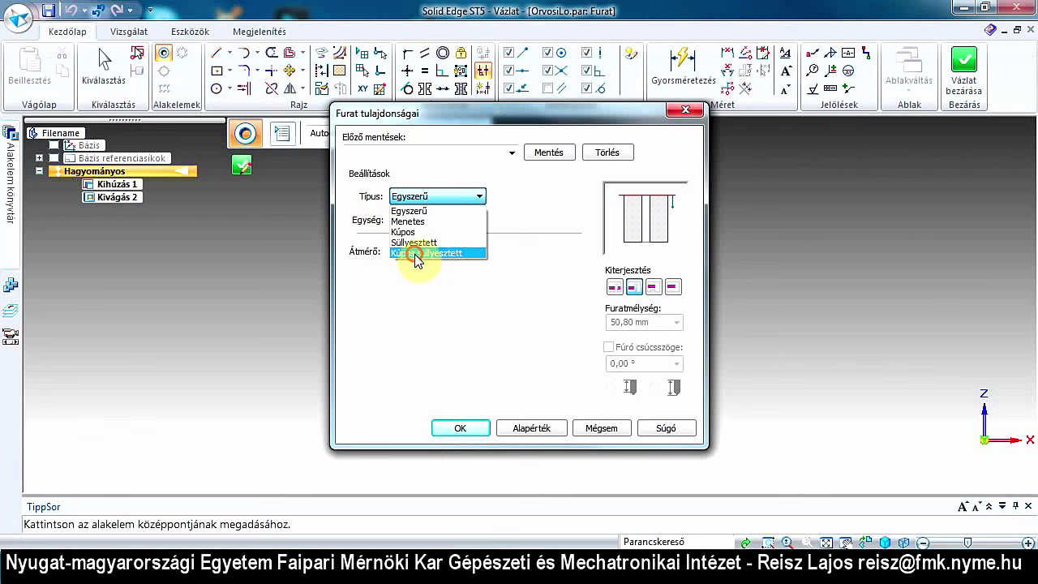
left_click(416, 253)
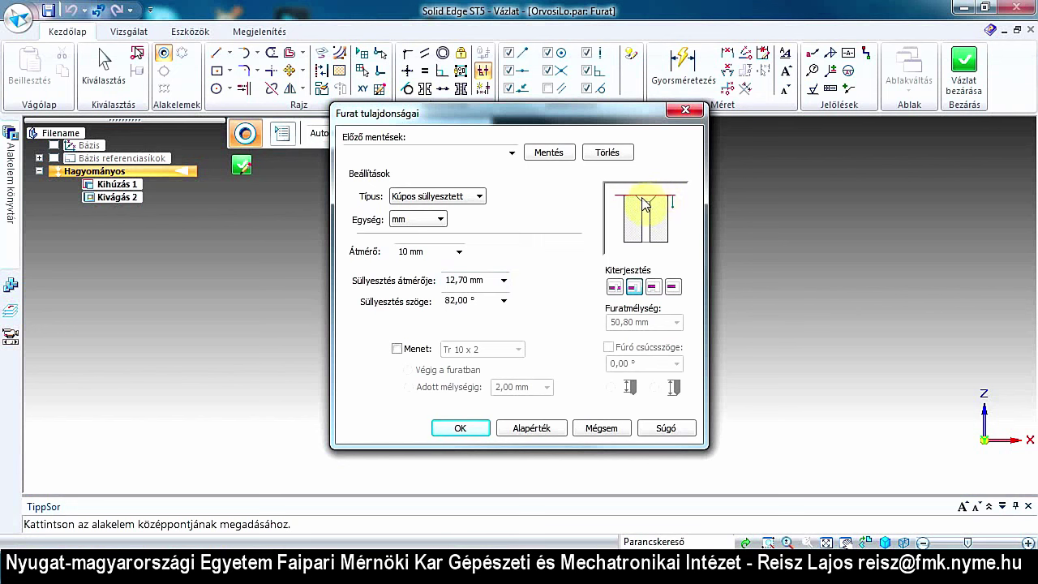
Step: Set the countersink diameter to 15 mm and its angle to 90°
left_click_drag(490, 280, 447, 280)
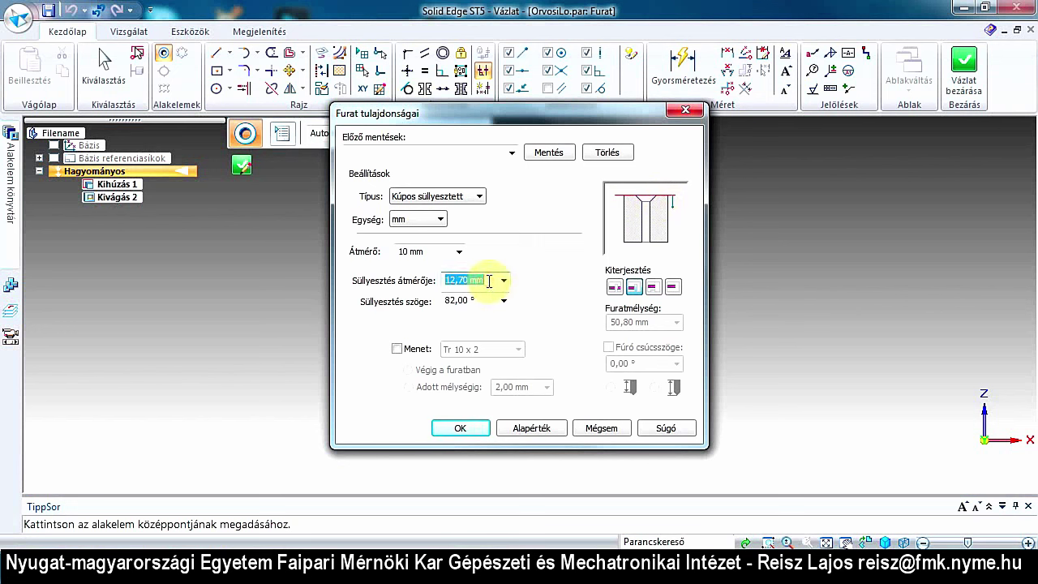
type("15")
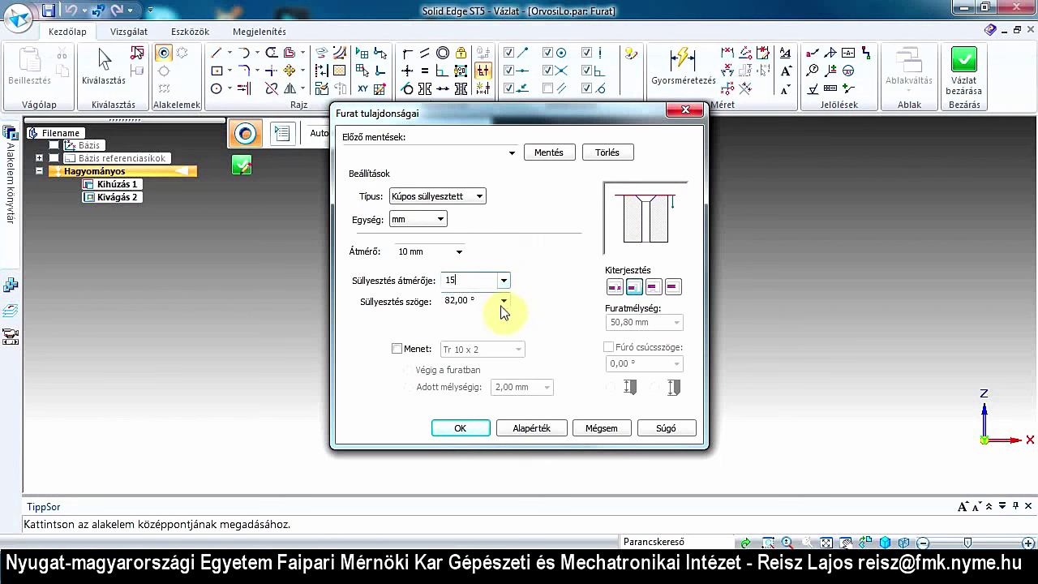
left_click(500, 302)
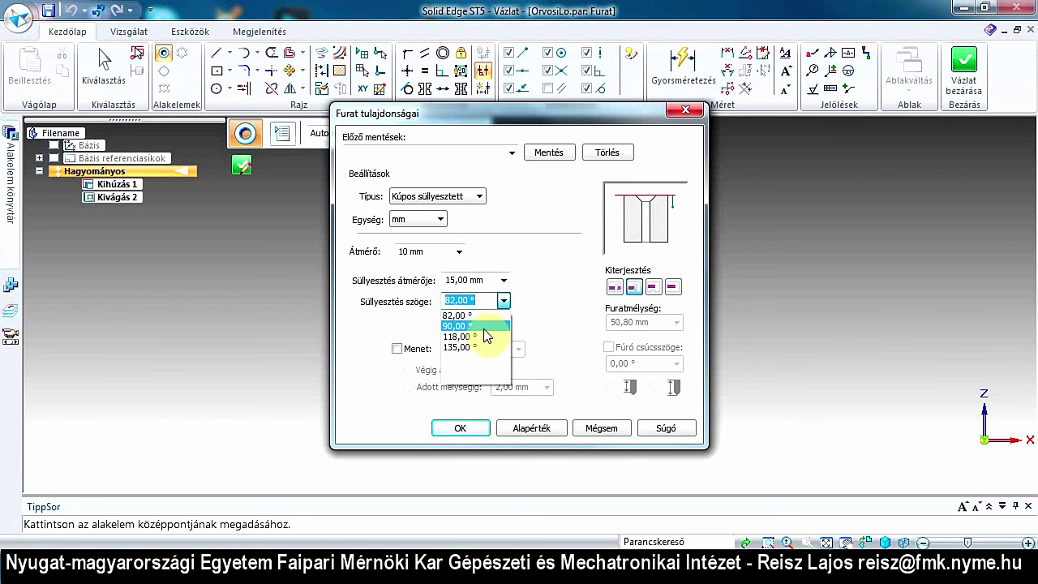
left_click(476, 328)
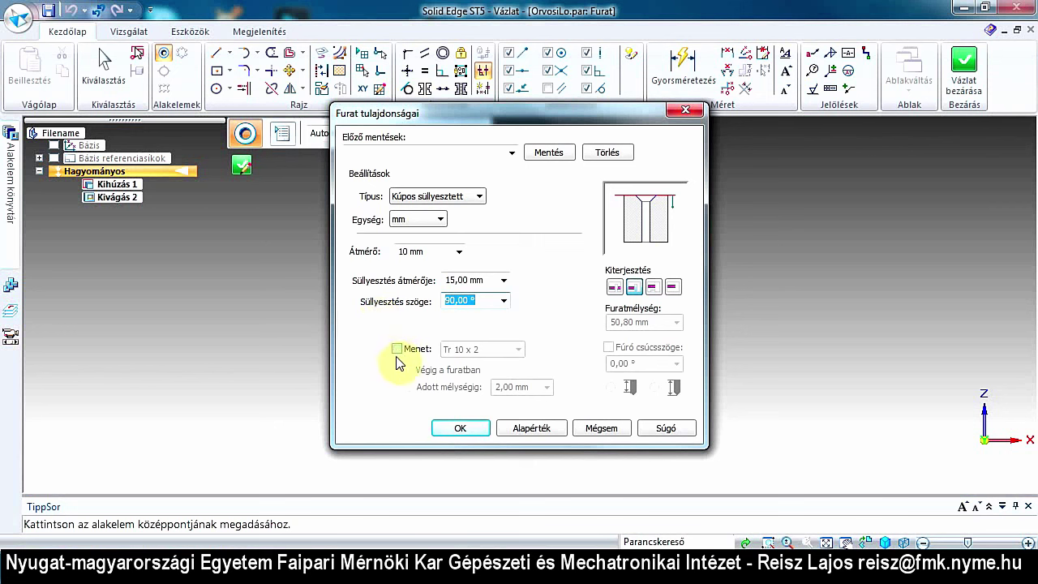
Step: Enable an M10 thread with a depth of 20
left_click(397, 350)
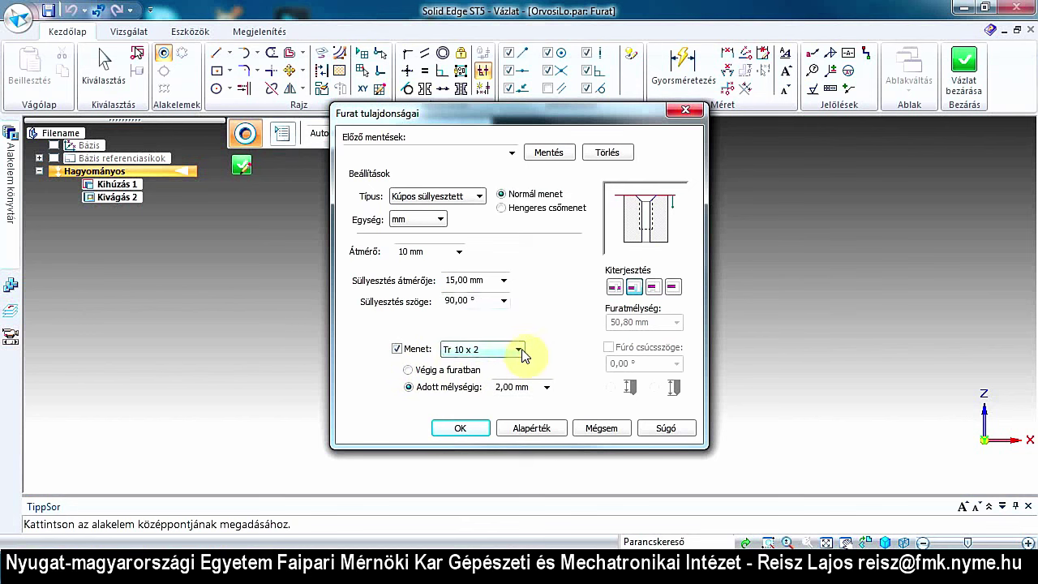
left_click(518, 349)
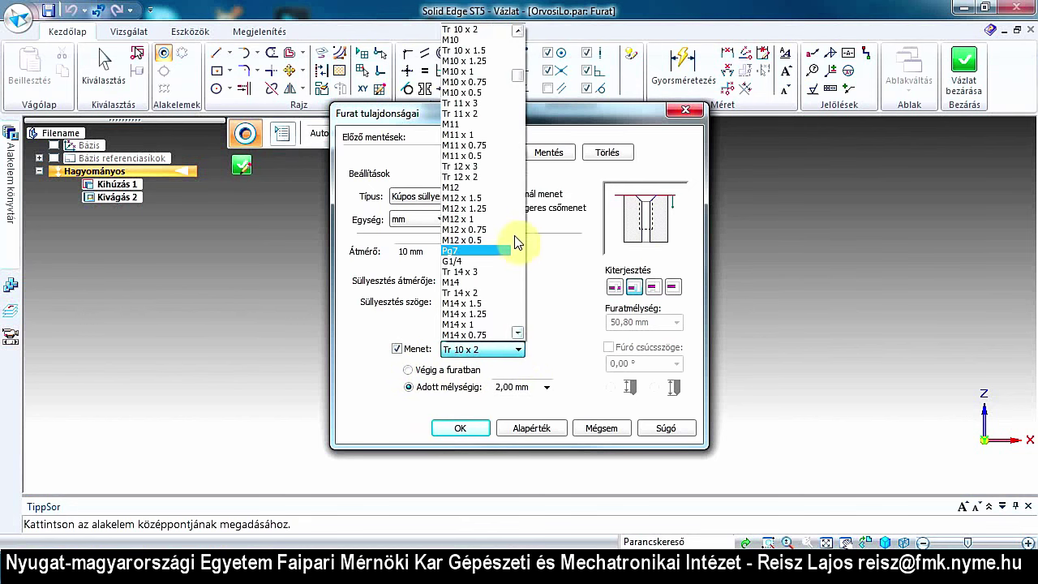
left_click(476, 41)
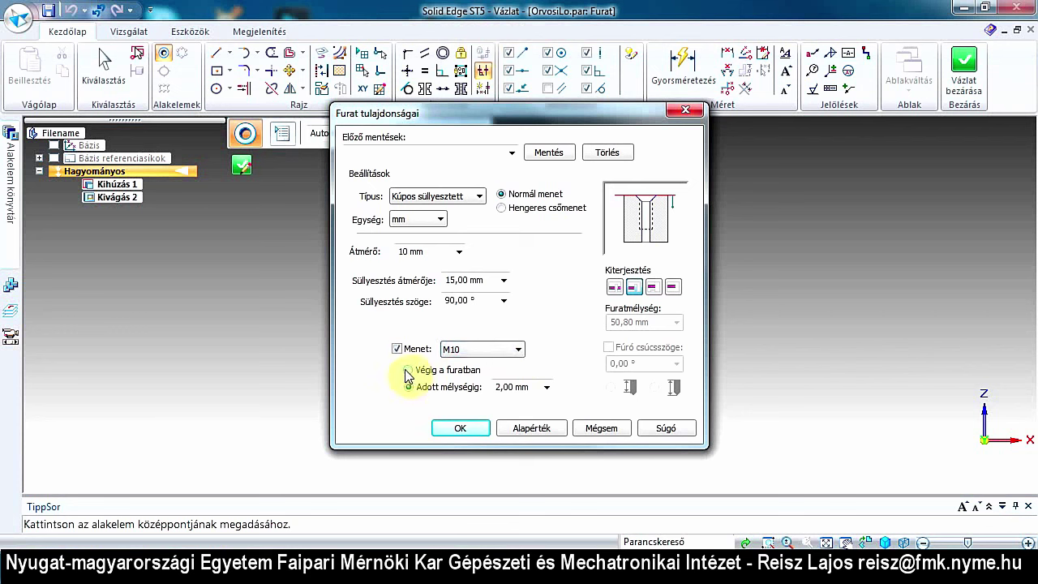
left_click_drag(496, 387, 529, 388)
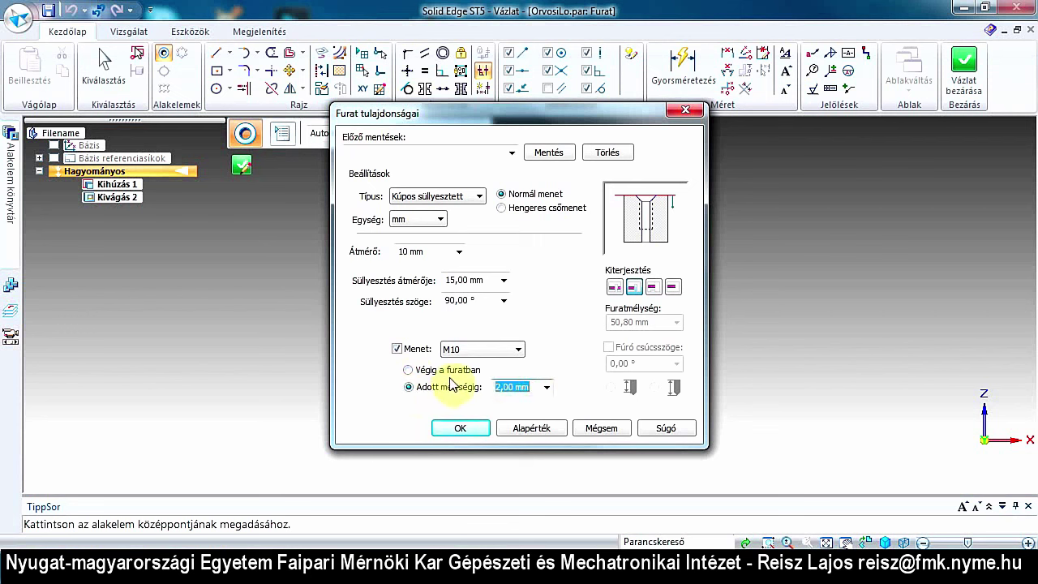
type("20")
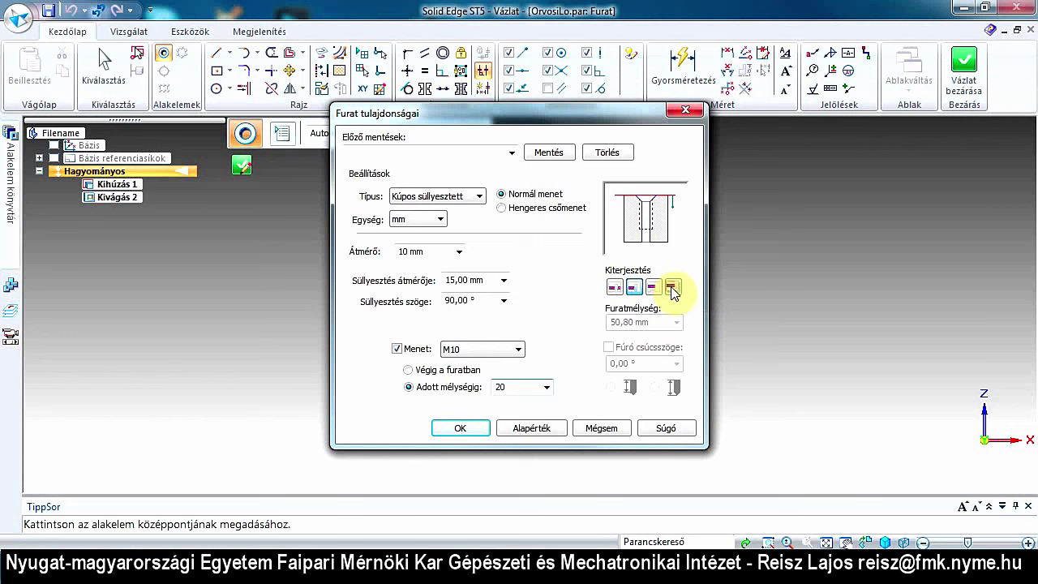
Step: Give the hole a fixed 30 mm depth and a 118° drill point using the first drill-point option
left_click(672, 289)
double_click(657, 323)
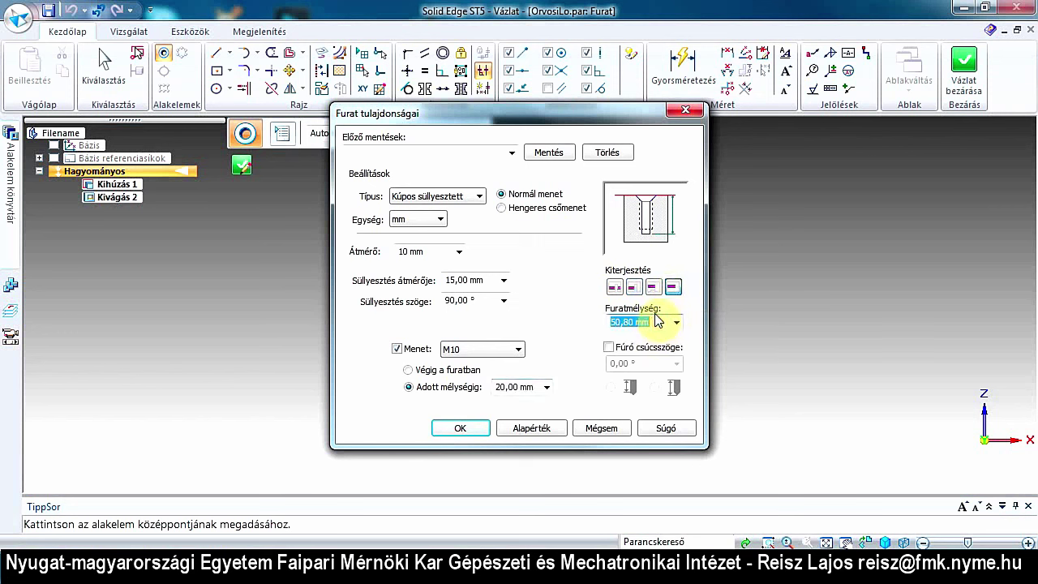
type("30")
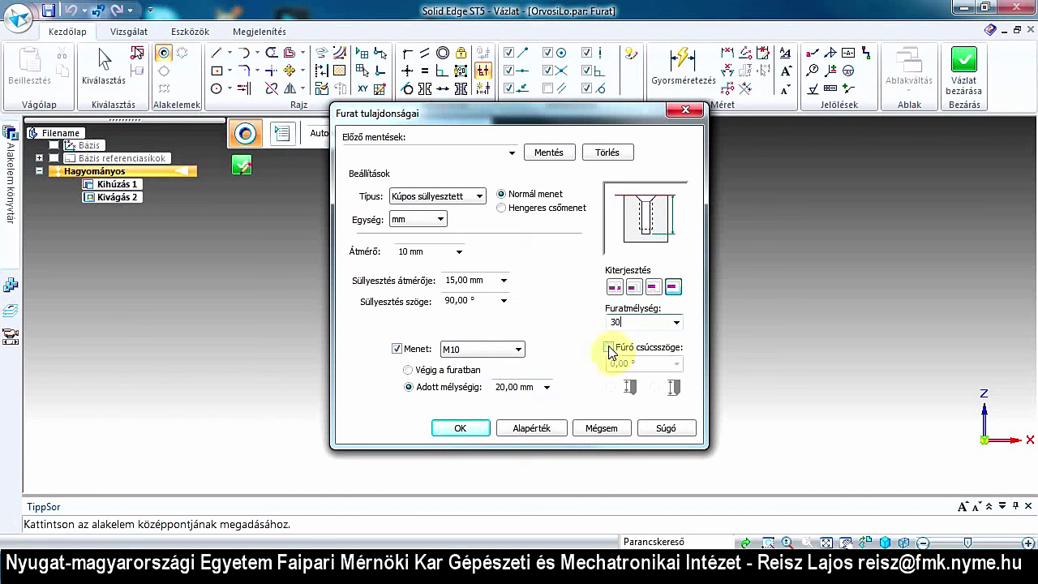
left_click(608, 348)
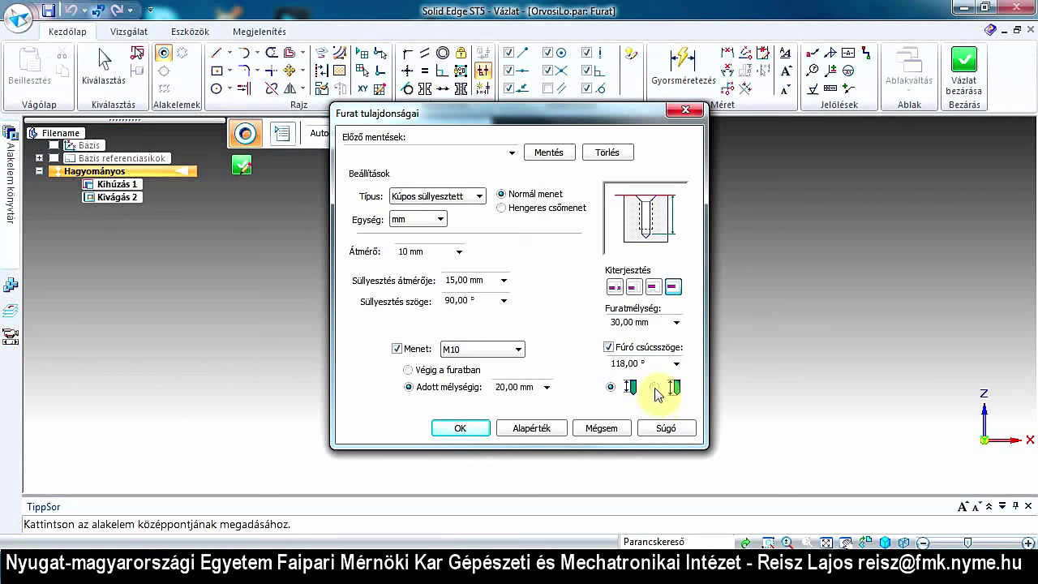
left_click(654, 386)
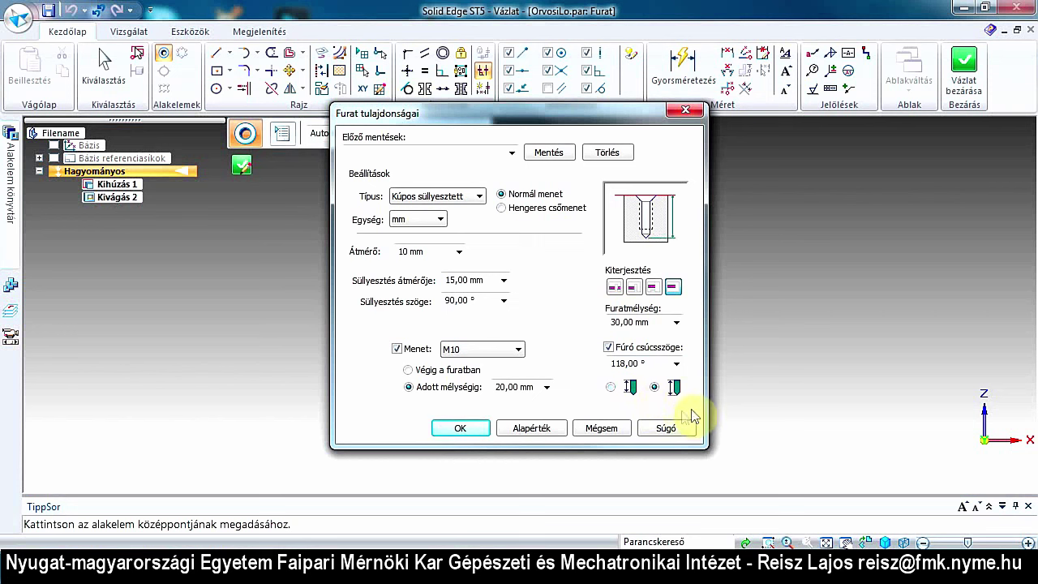
left_click(611, 386)
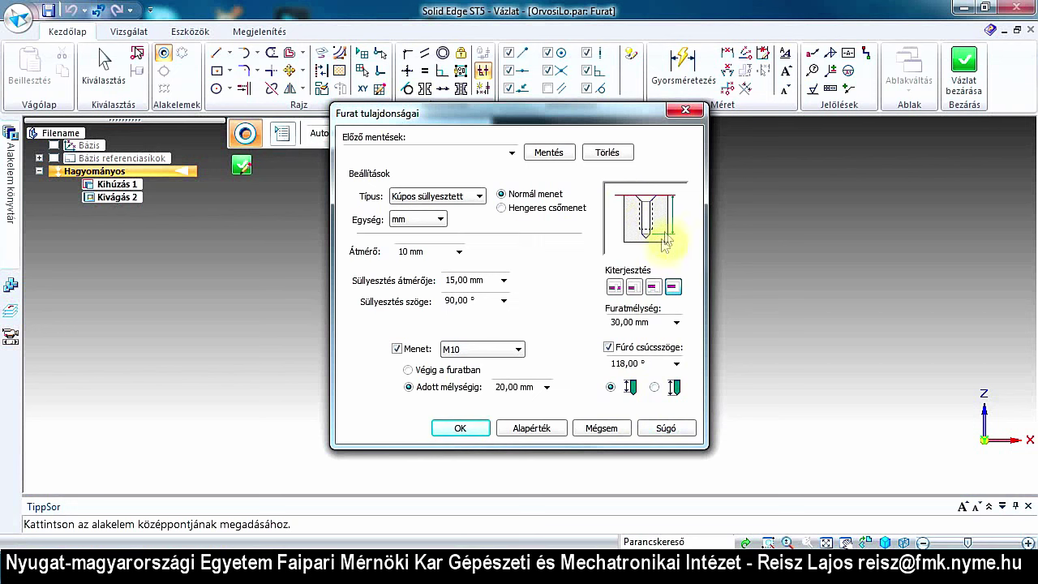
left_click(655, 387)
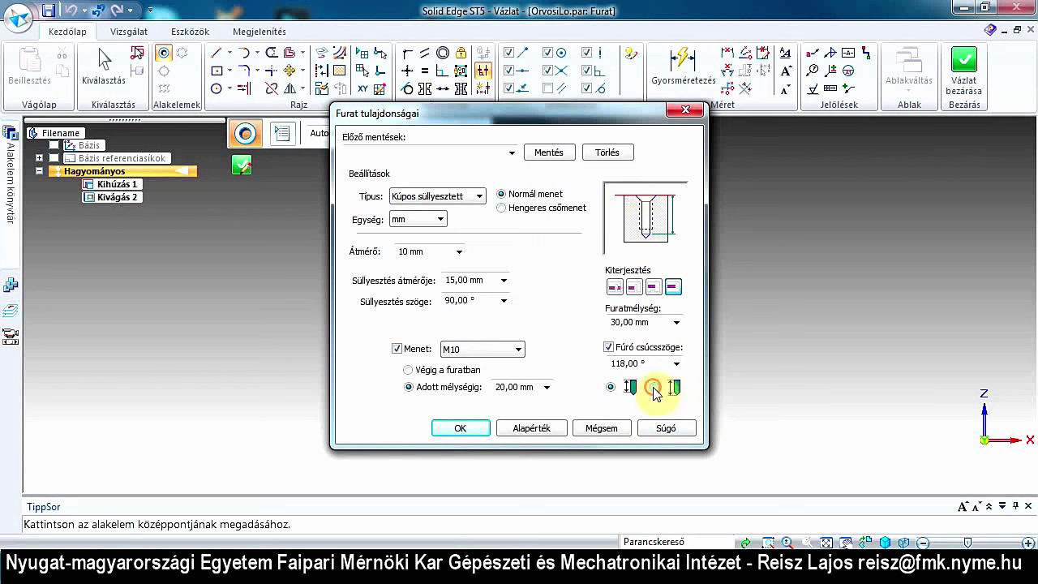
left_click(610, 387)
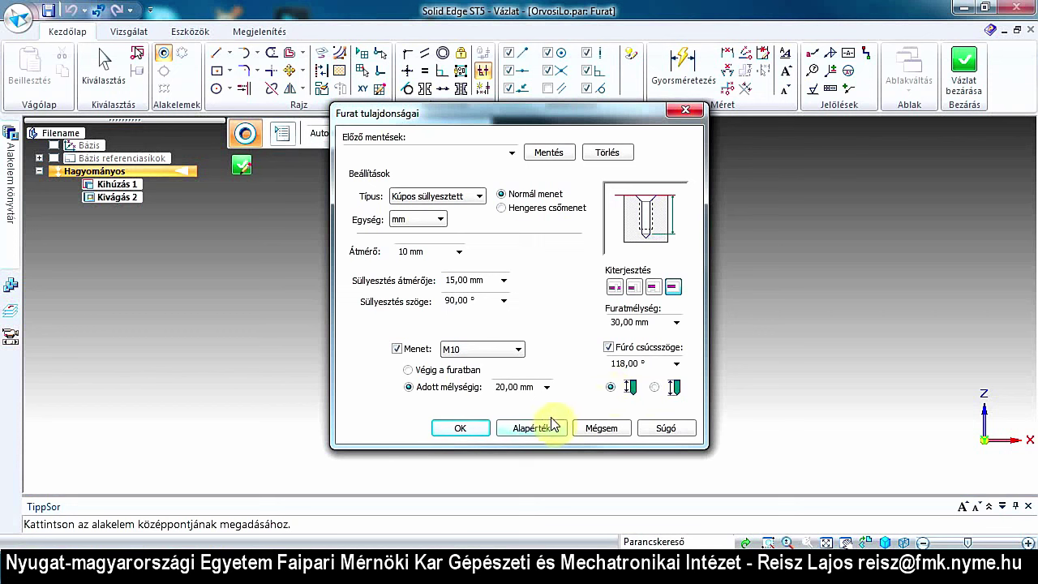
Step: Accept the hole properties and bring the hole preview onto the large Ø20 circle
left_click(460, 428)
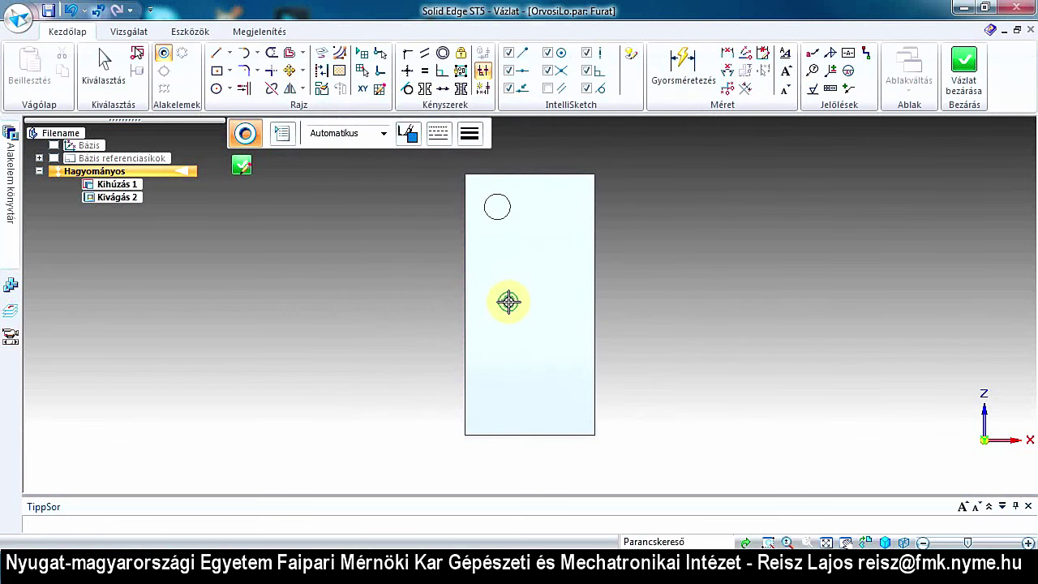
scroll(509, 302, "up", 5)
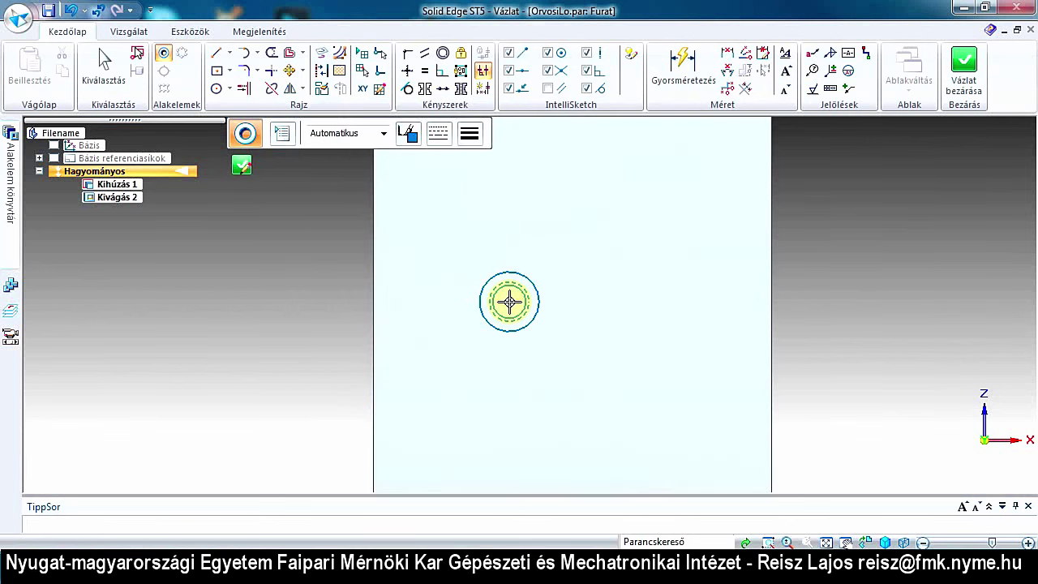
scroll(509, 302, "up", 2)
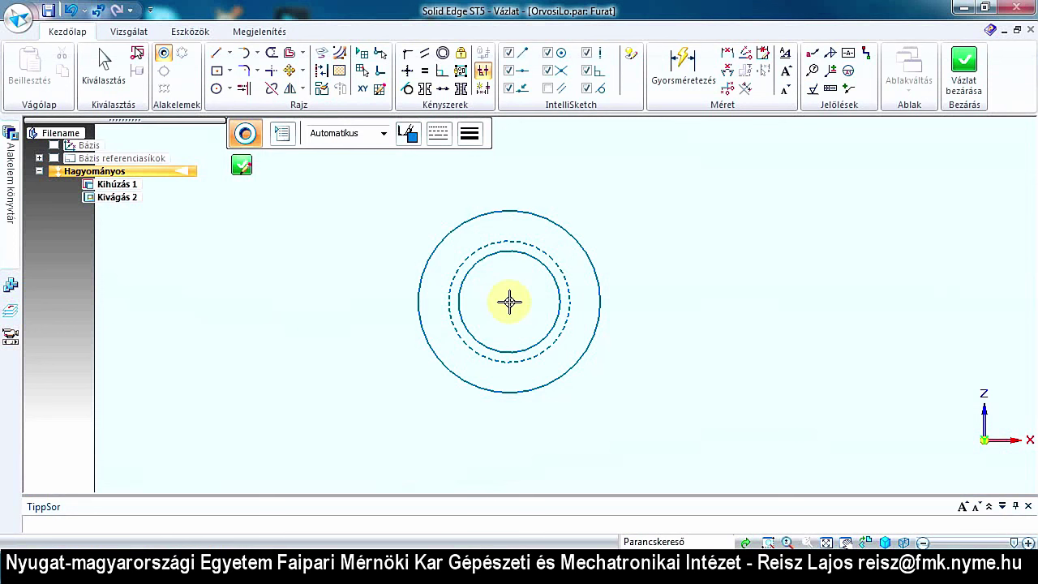
scroll(538, 308, "up", 2)
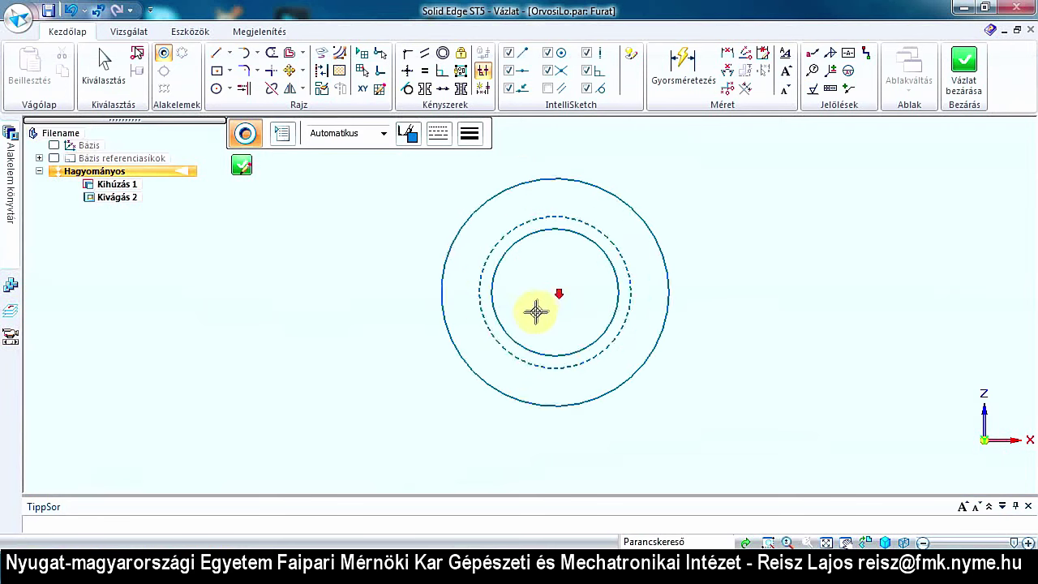
scroll(535, 312, "down", 5)
scroll(535, 313, "up", 2)
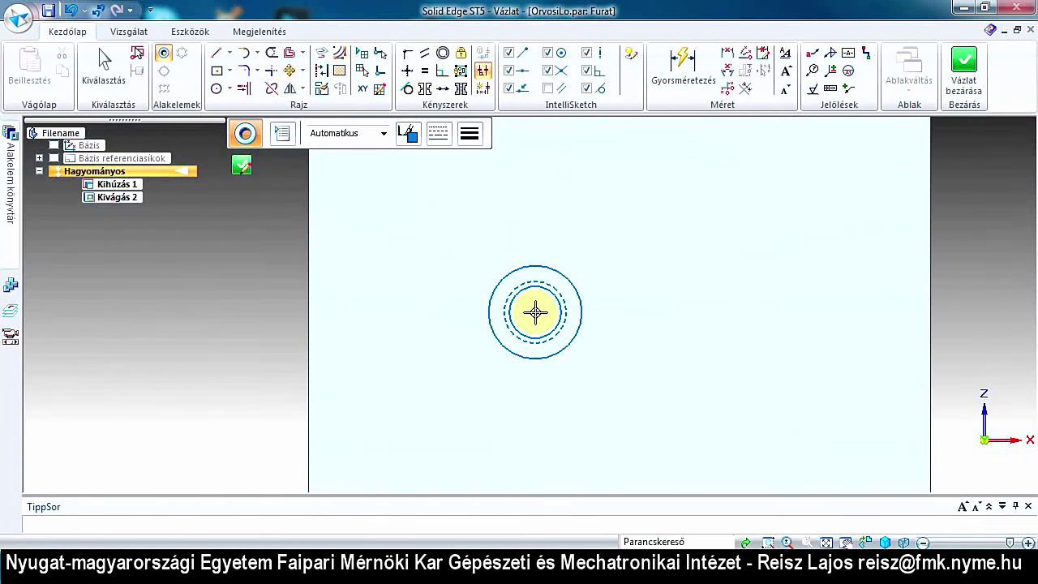
scroll(535, 312, "up", 1)
scroll(535, 312, "down", 3)
scroll(535, 312, "down", 2)
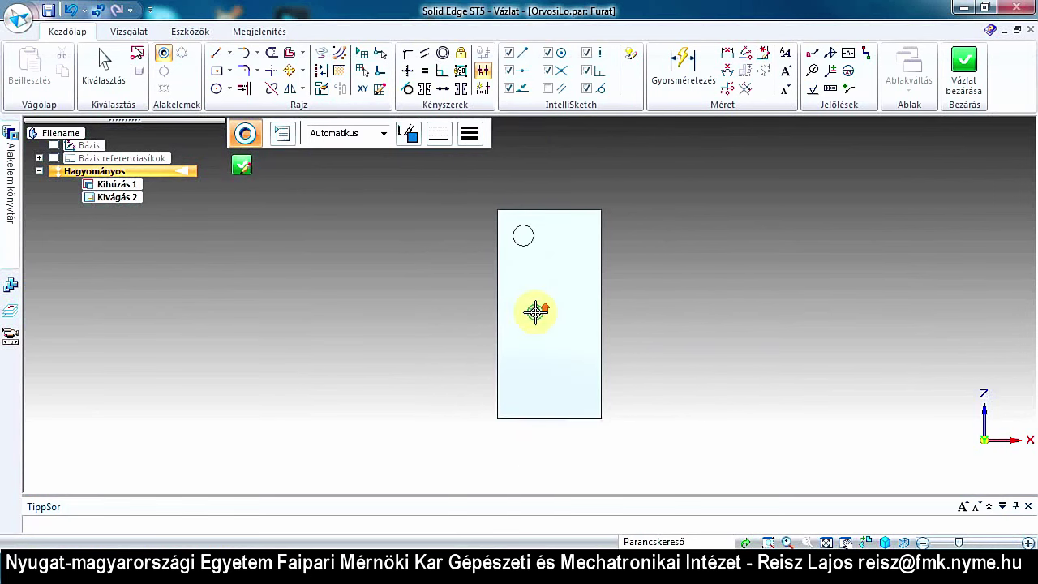
scroll(571, 223, "up", 3)
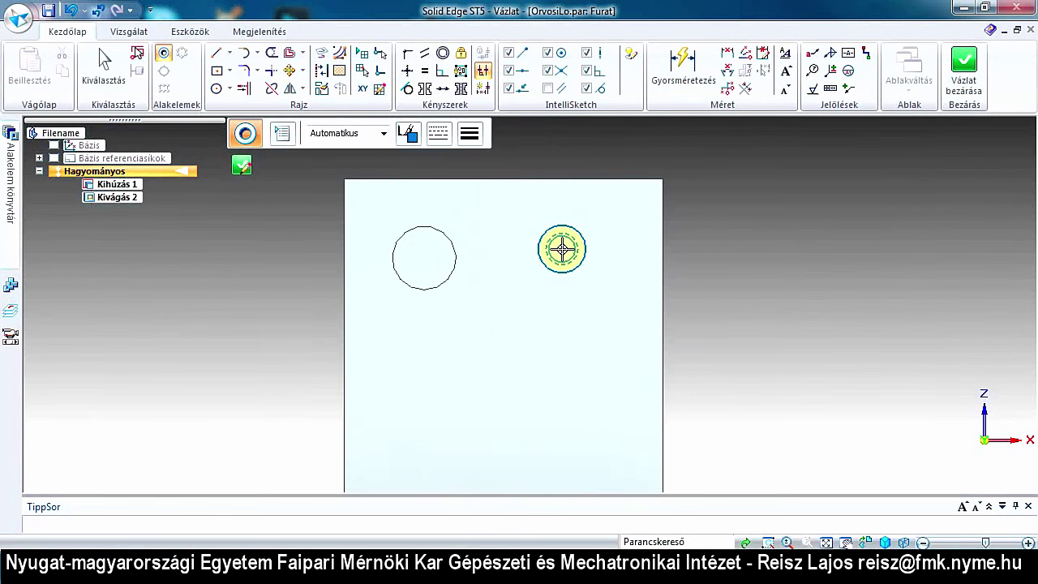
mouse_move(562, 249)
left_mouse_down()
mouse_move(433, 244)
mouse_move(423, 258)
mouse_move(440, 238)
mouse_move(428, 259)
left_mouse_up()
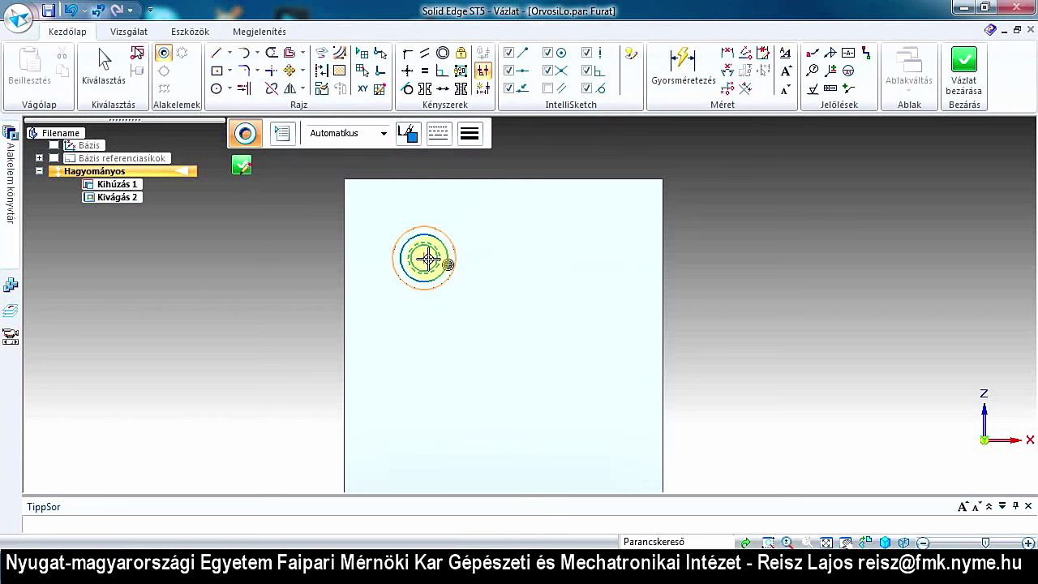
Step: Place the hole right of the Ø20 circle, level with its centre, then stop placing
left_click_drag(428, 260, 424, 258)
left_click_drag(424, 258, 557, 258)
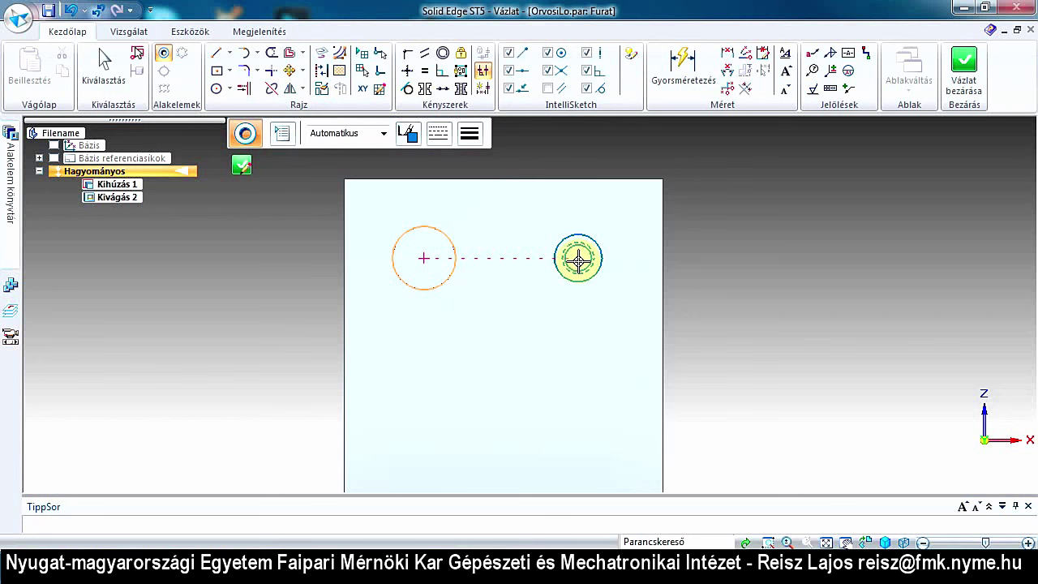
left_click(578, 258)
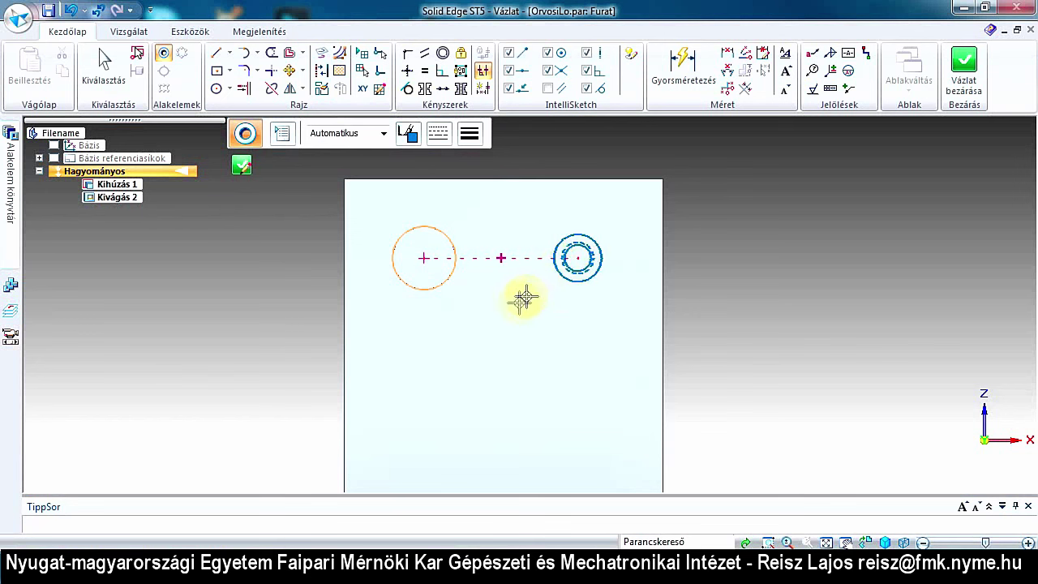
key("Escape")
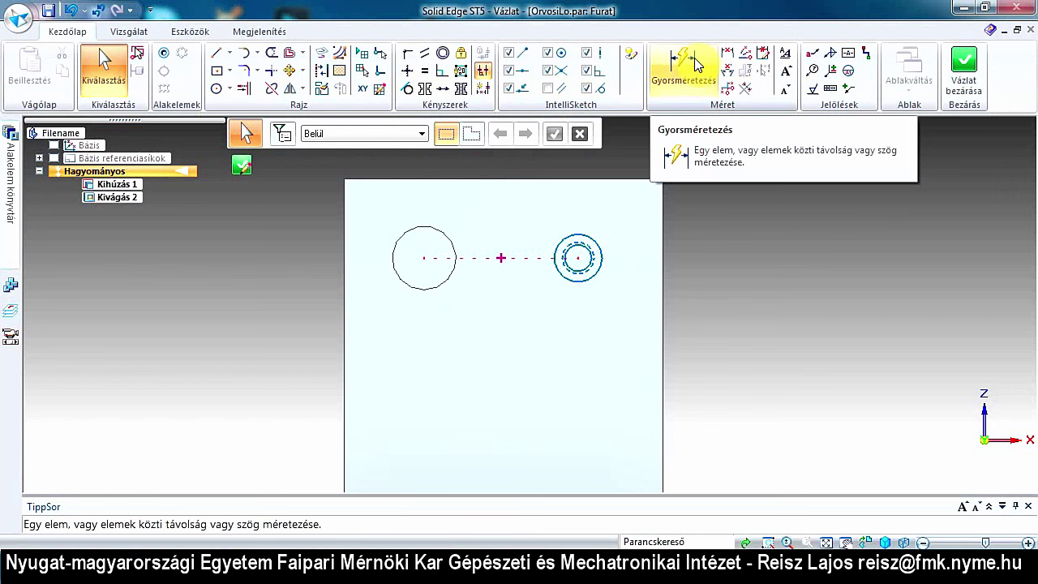
Step: Add a trial 25 mm vertical dimension from the top edge to the hole, then delete it
left_click(698, 65)
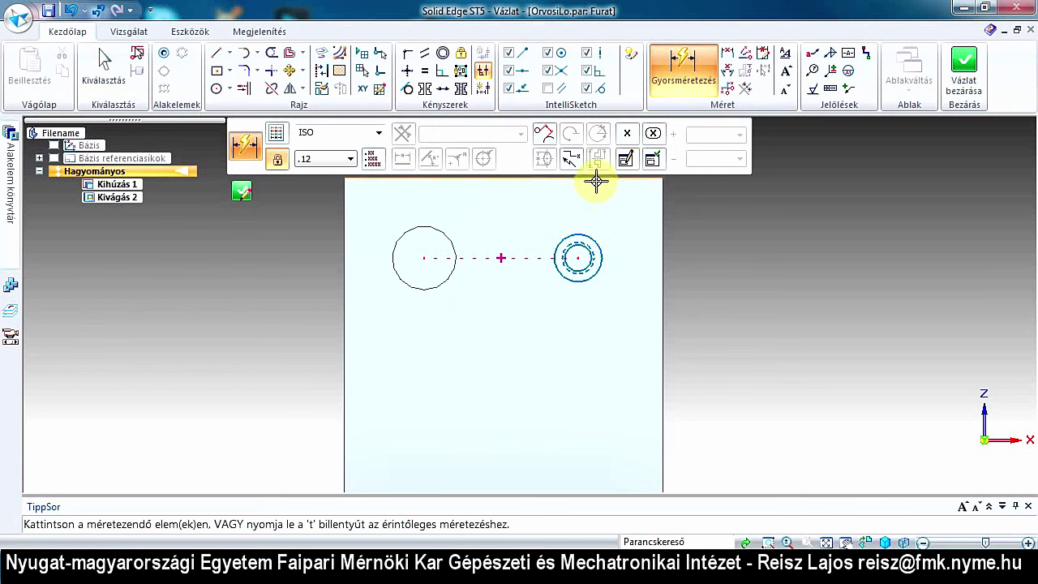
left_click(596, 180)
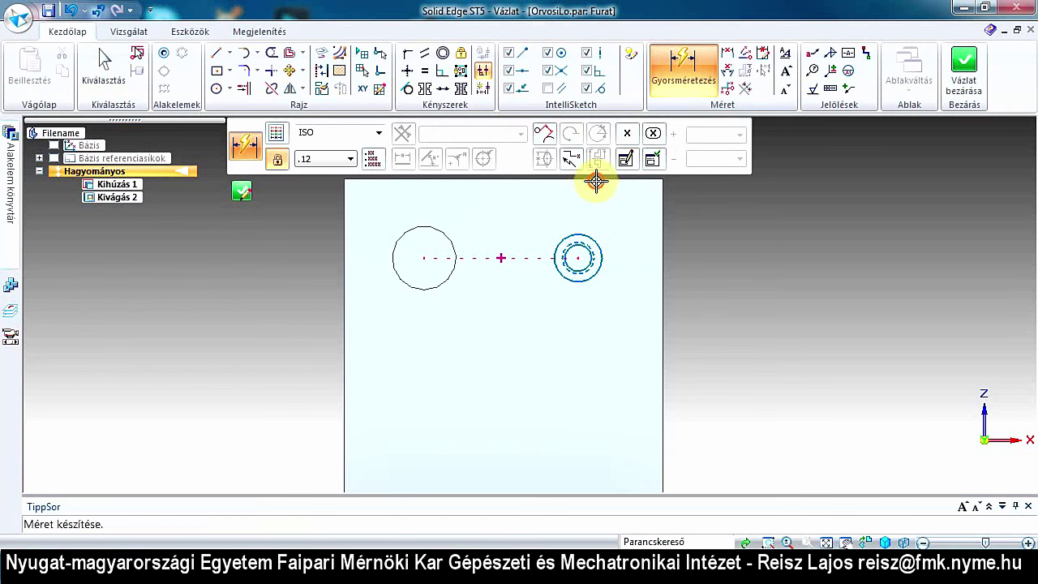
left_click(579, 257)
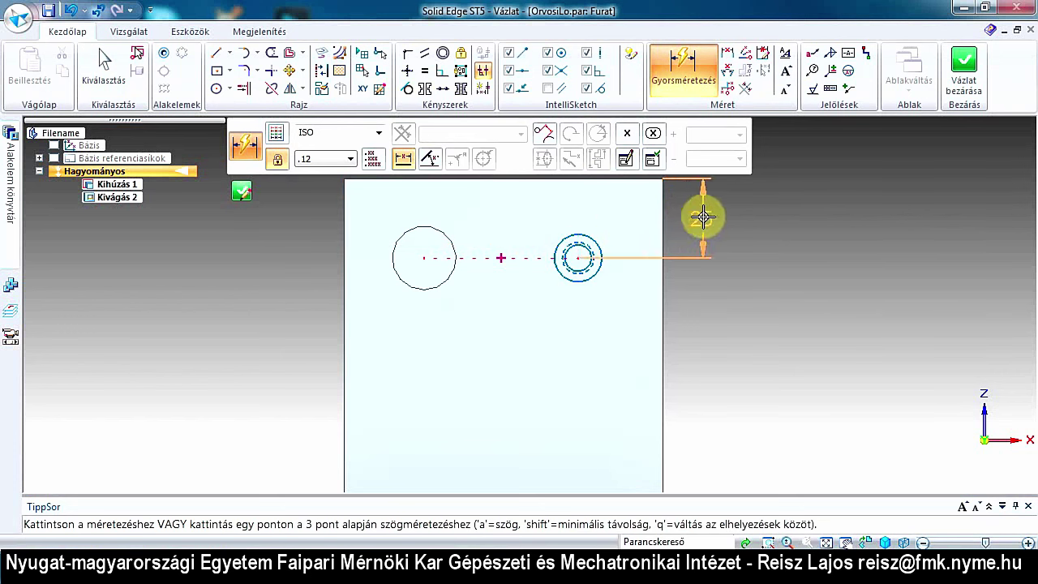
left_click(702, 219)
type("25")
key("Return")
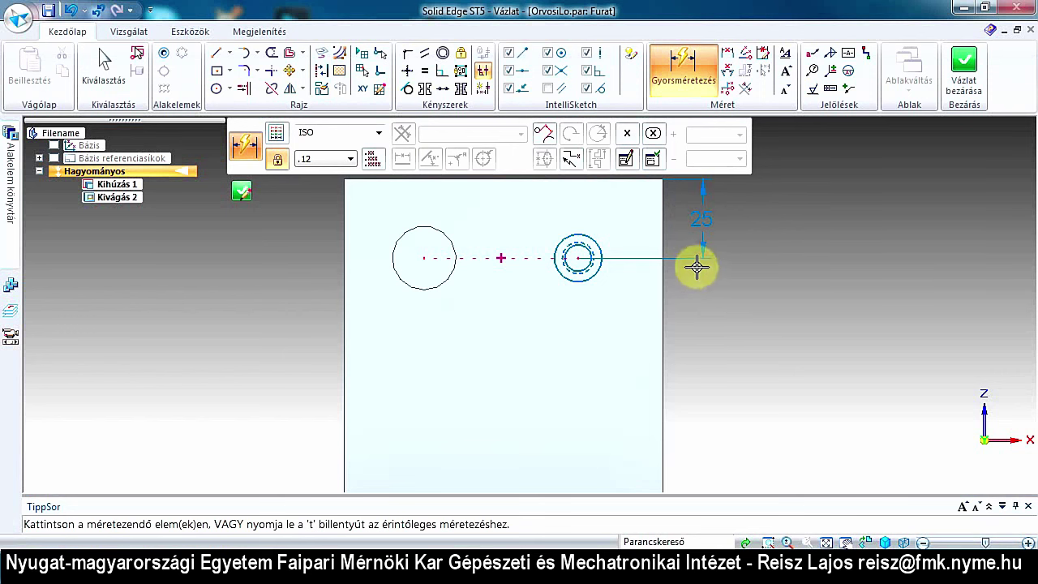
key("Escape")
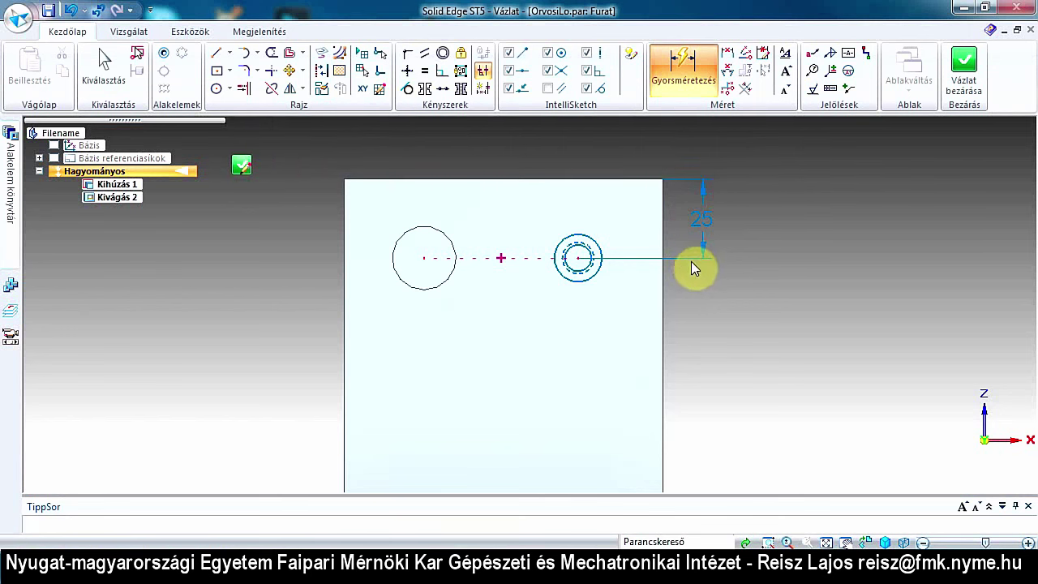
left_click(691, 261)
key("Delete")
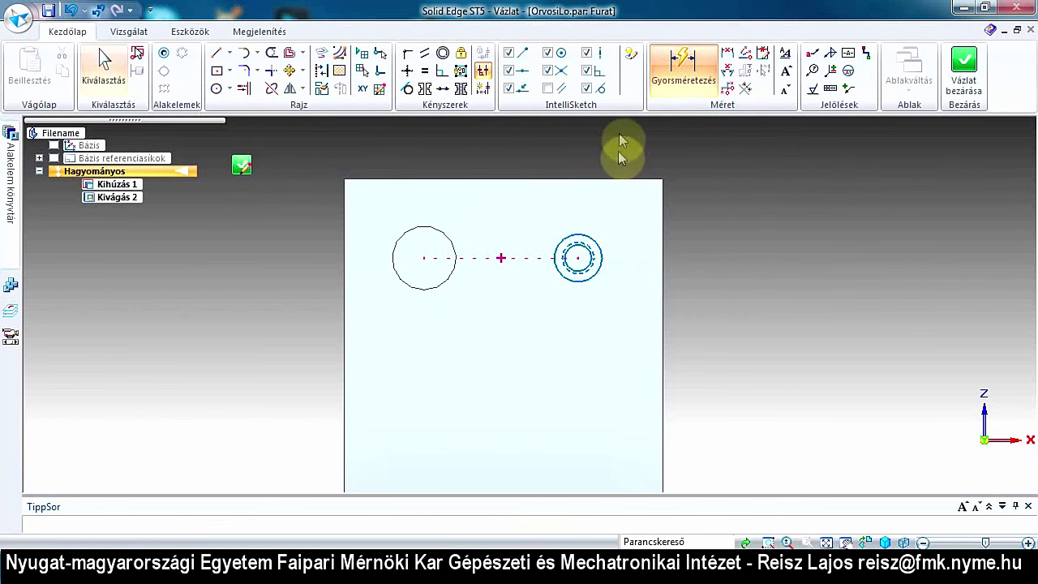
Step: Dimension the hole centre 25 mm from the block's right edge
left_click(671, 85)
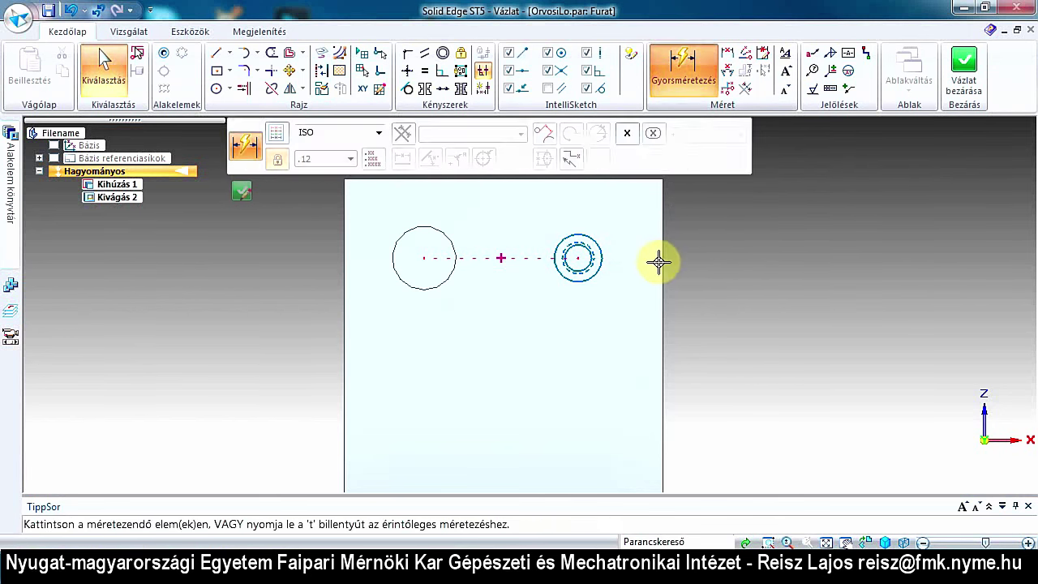
left_click(663, 261)
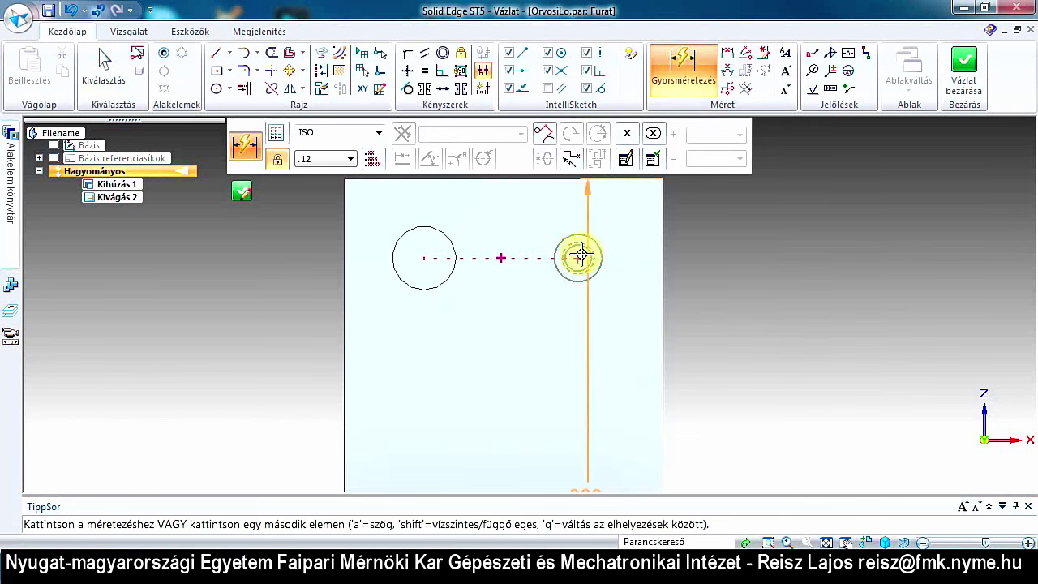
left_click(578, 256)
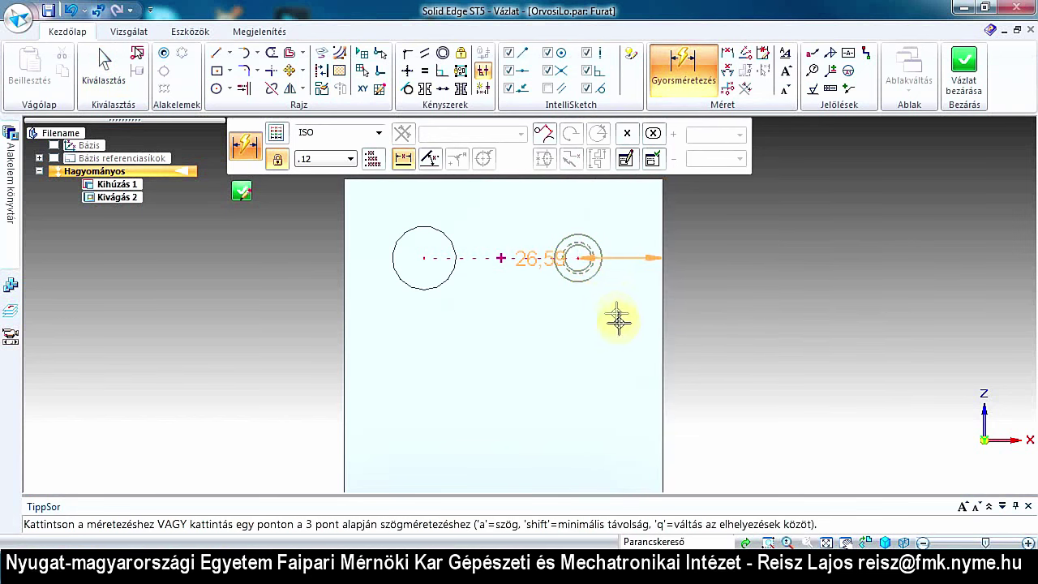
left_click(623, 334)
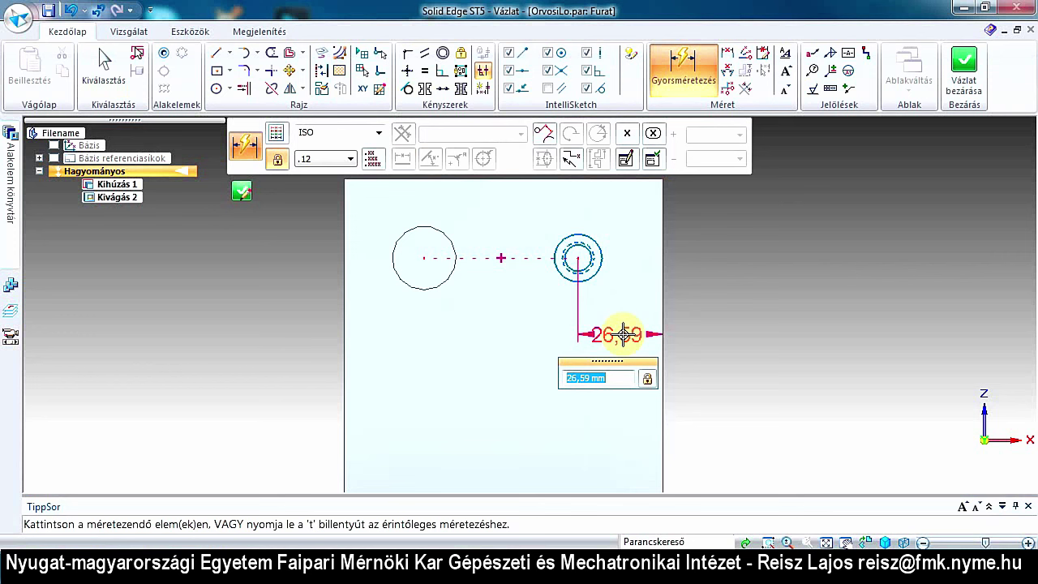
type("25")
key("Return")
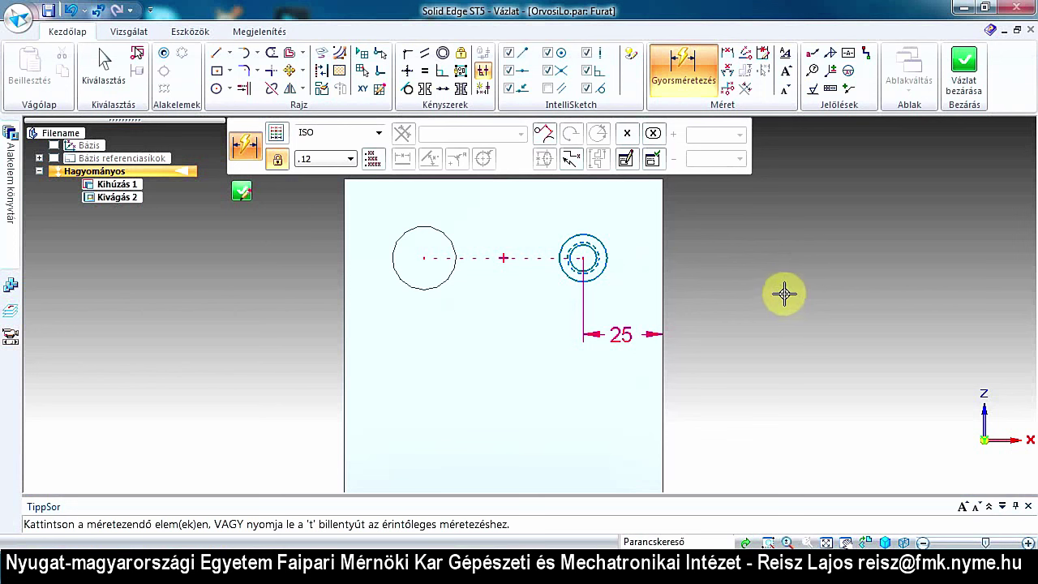
Step: Close the sketch, place the hole on the top face, and finish Furat 1
left_click(964, 73)
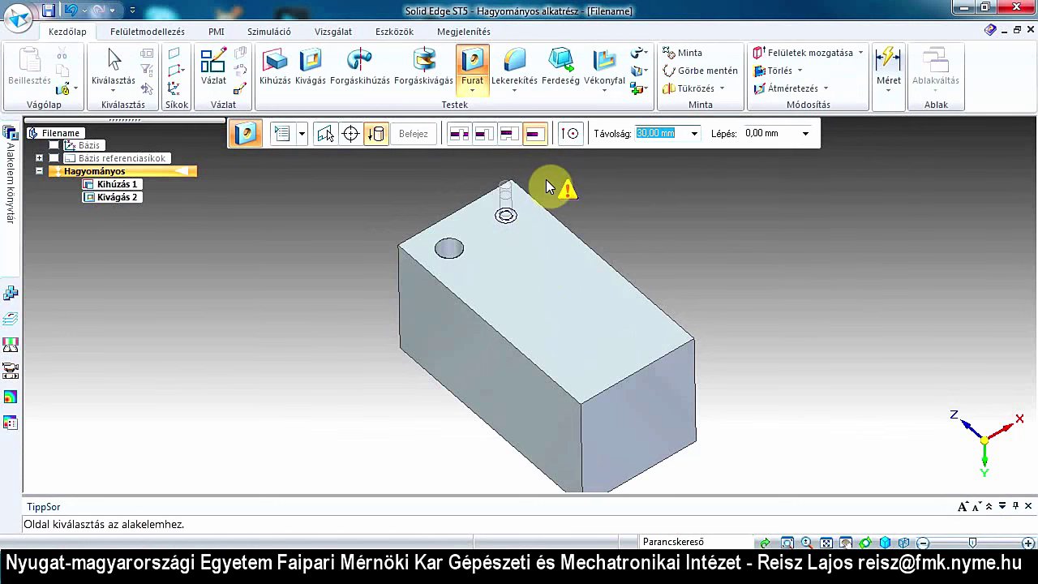
left_click(542, 276)
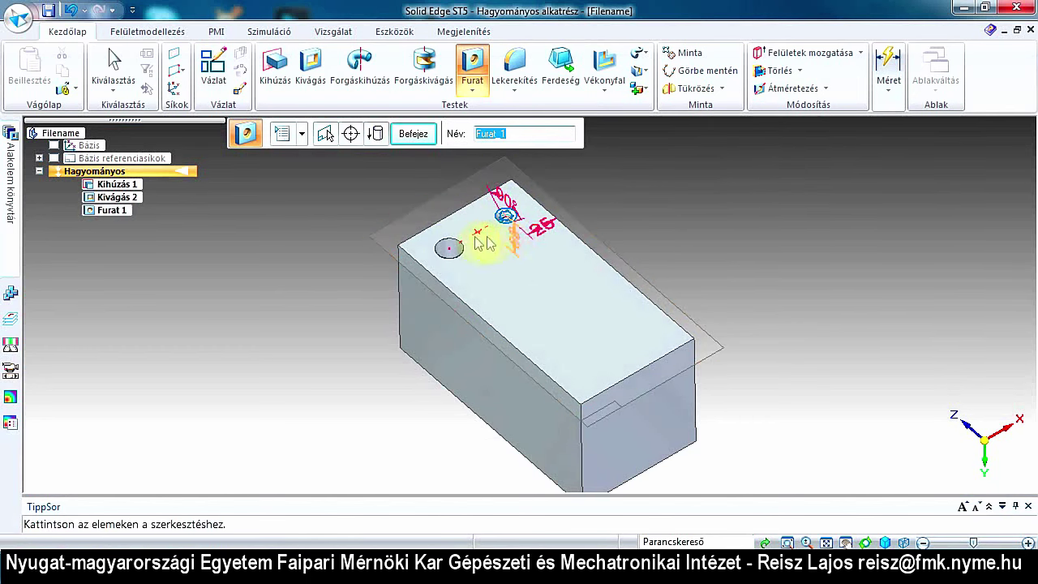
left_click(414, 136)
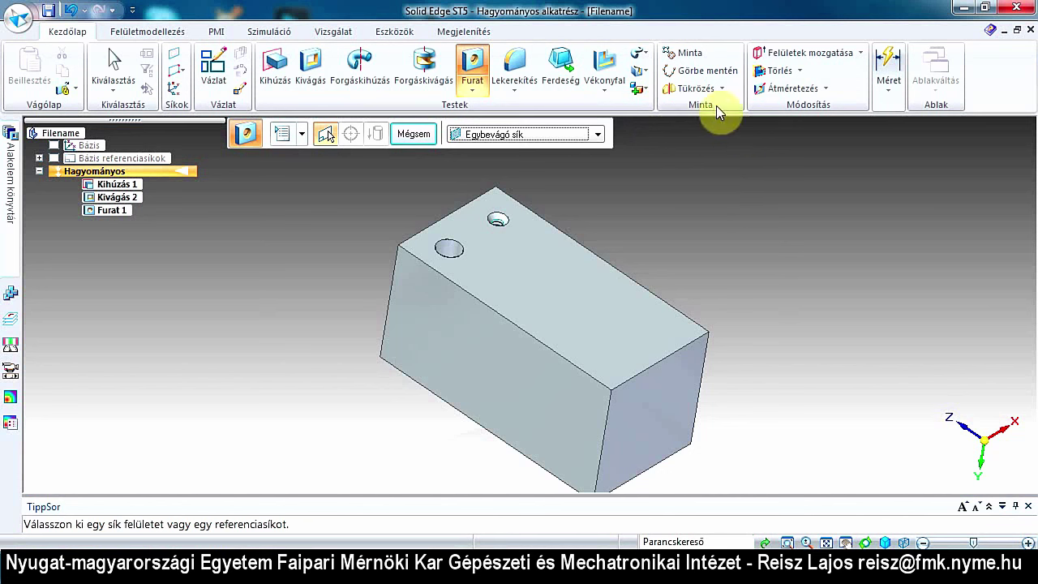
Step: Start a detailed pattern of hole Furat 1 with its layout sketch on the block's top face
left_click(695, 58)
left_click(681, 55)
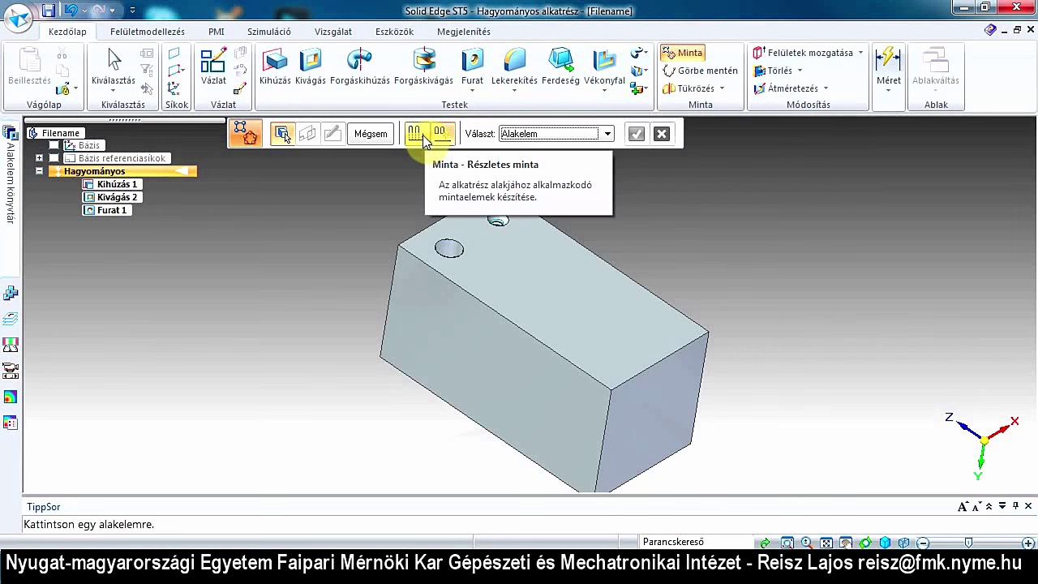
left_click(422, 134)
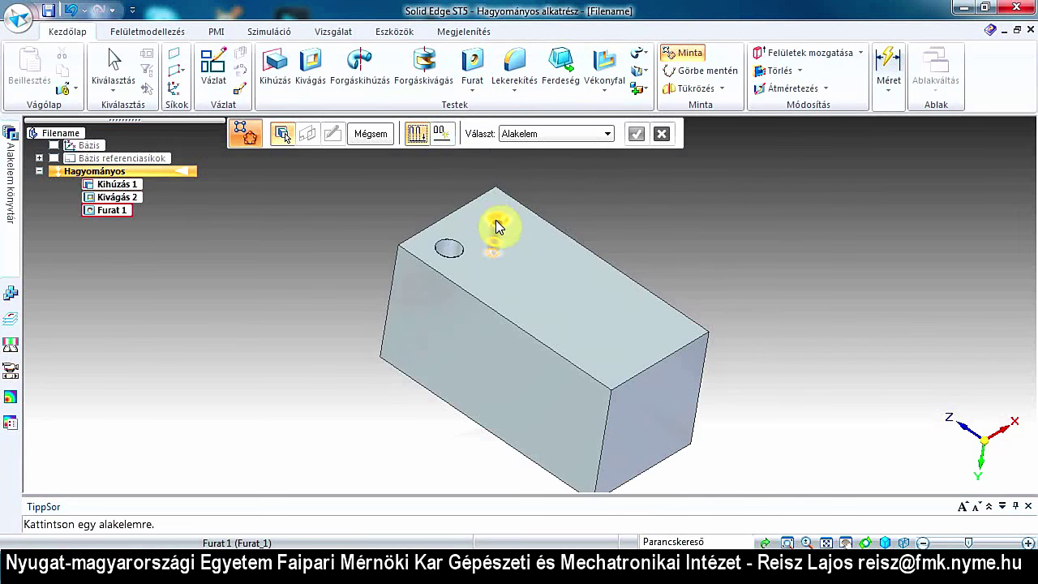
left_click(496, 221)
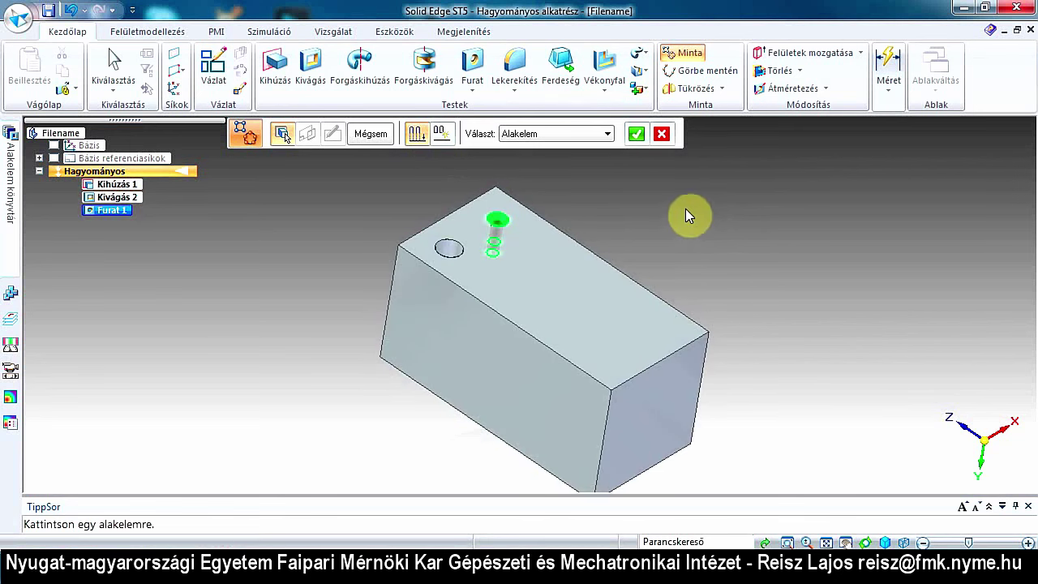
left_click(635, 134)
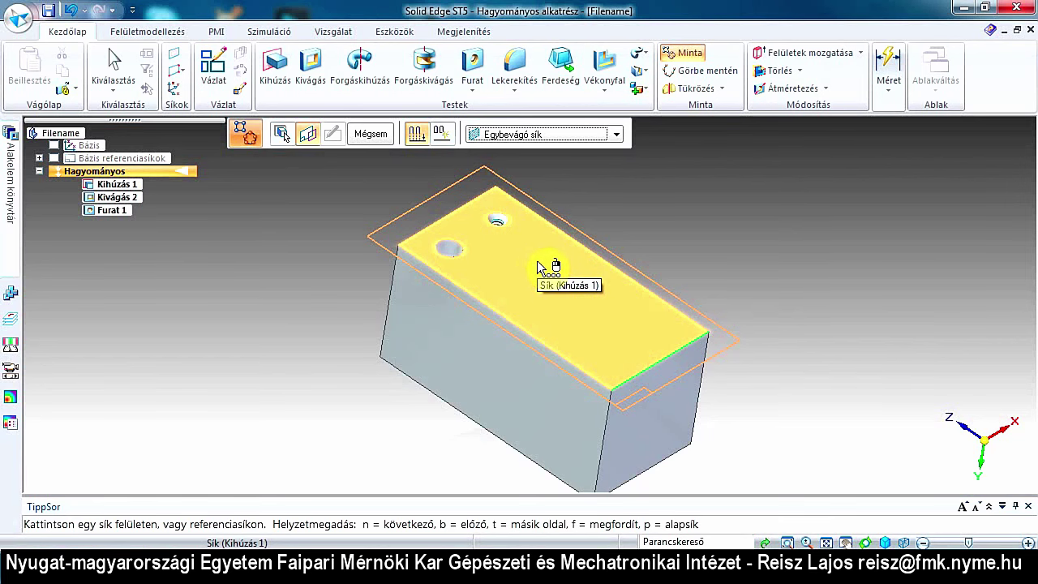
left_click(536, 261)
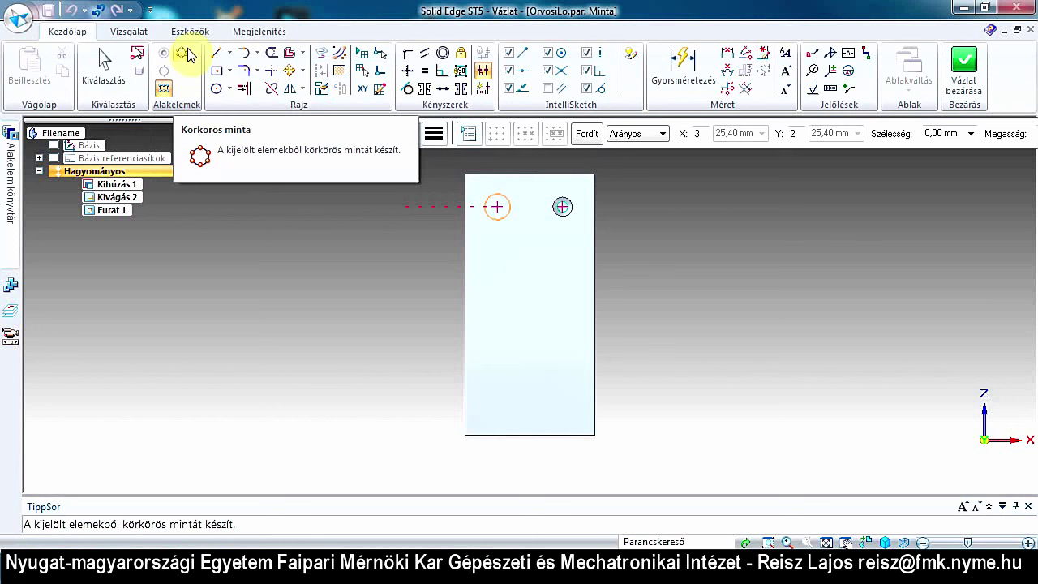
Step: Draw a 10 mm wide rectangular pattern from the small hole's centre toward the block's far end
left_click(163, 91)
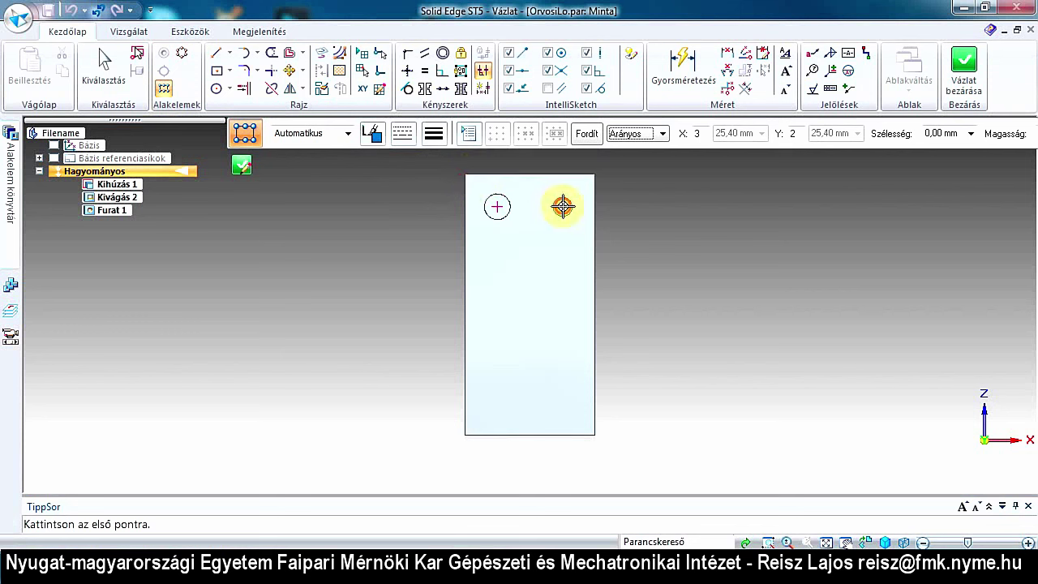
left_click(559, 207)
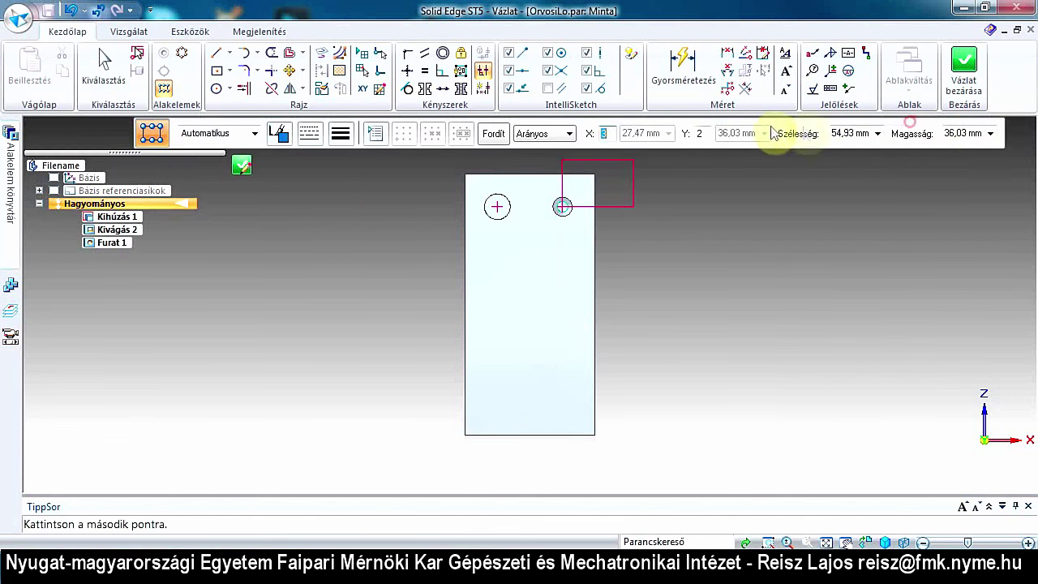
left_click(733, 142)
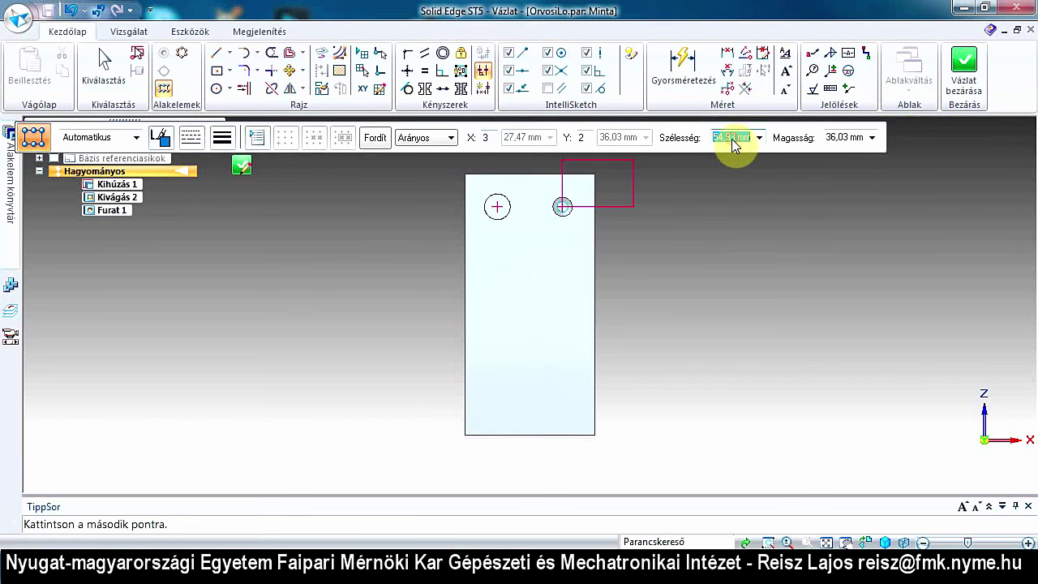
type("100")
key("Tab")
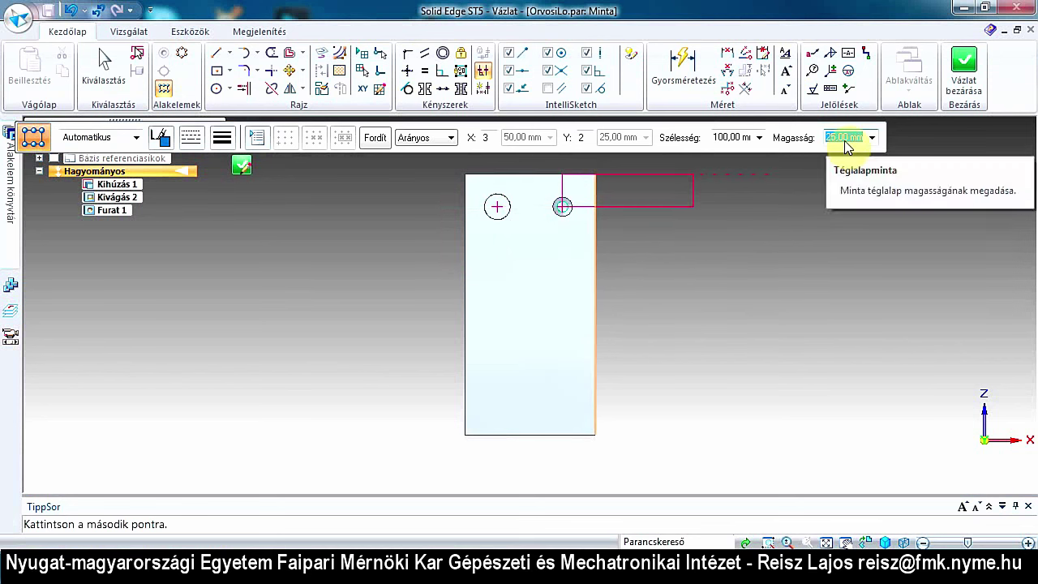
left_click(741, 137)
type("10")
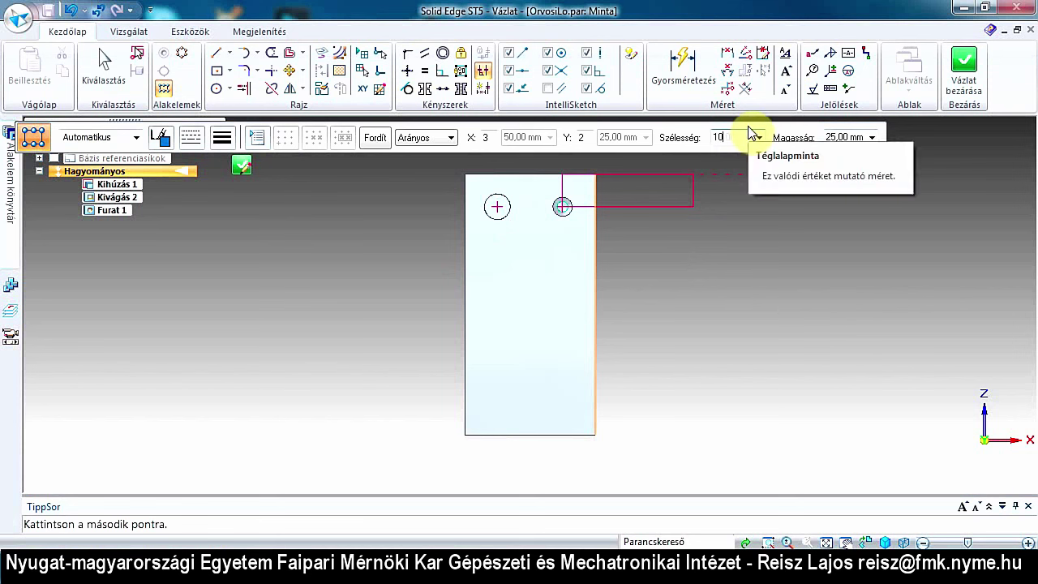
key("Tab")
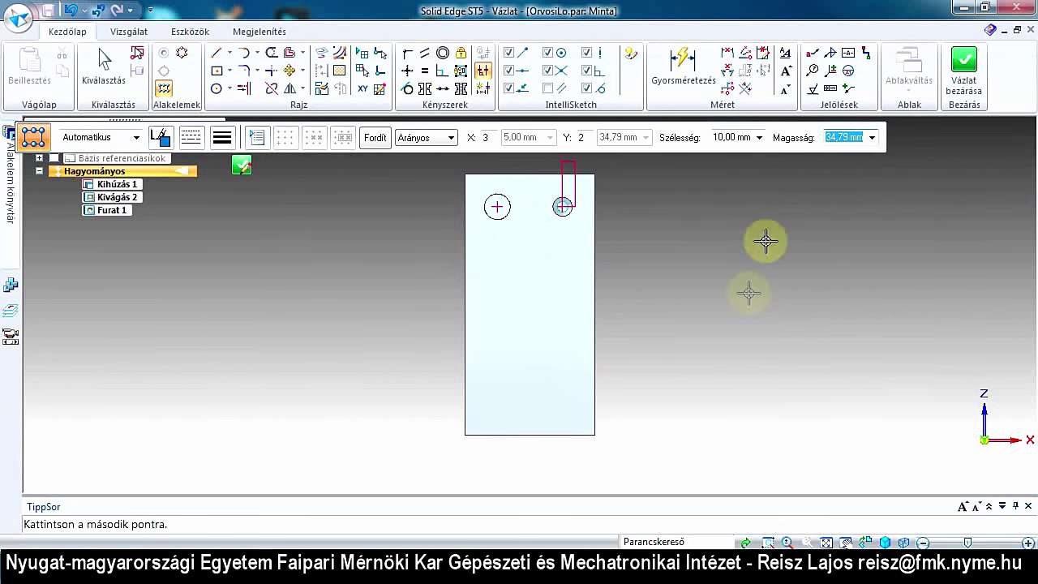
left_click(542, 393)
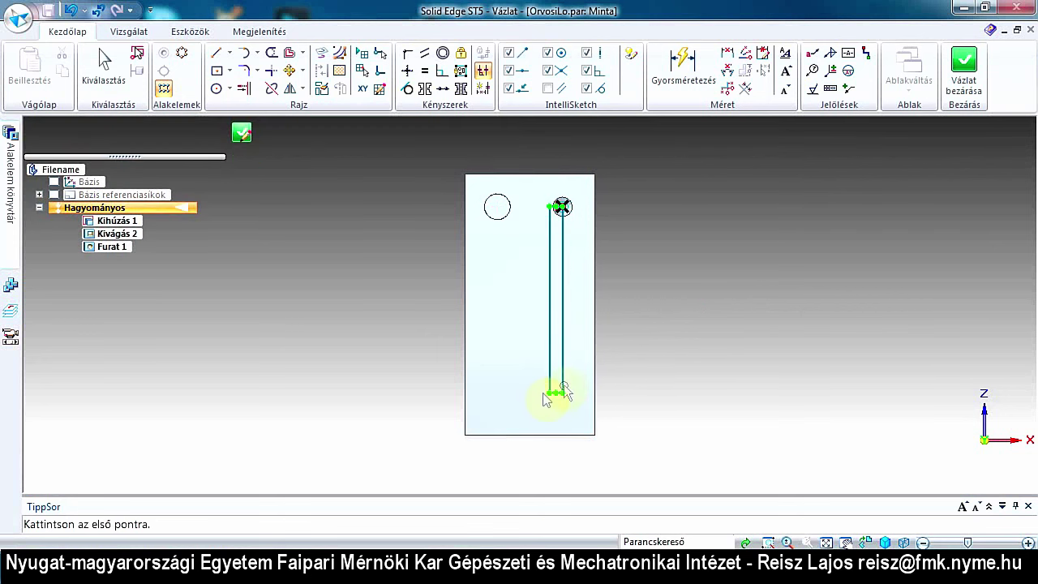
key("Escape")
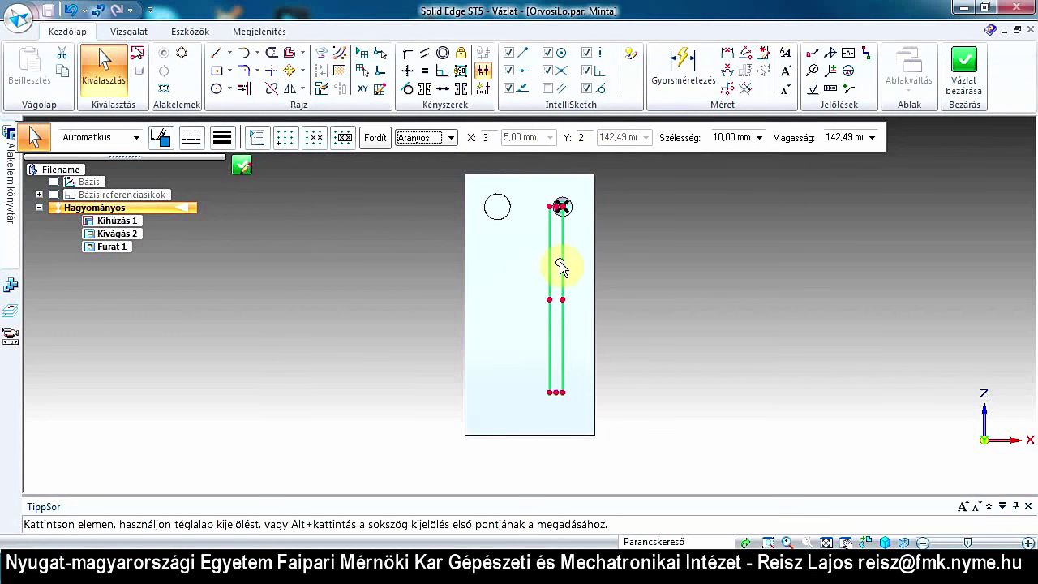
Step: Dimension the pattern's width to 25 mm
left_click(561, 208)
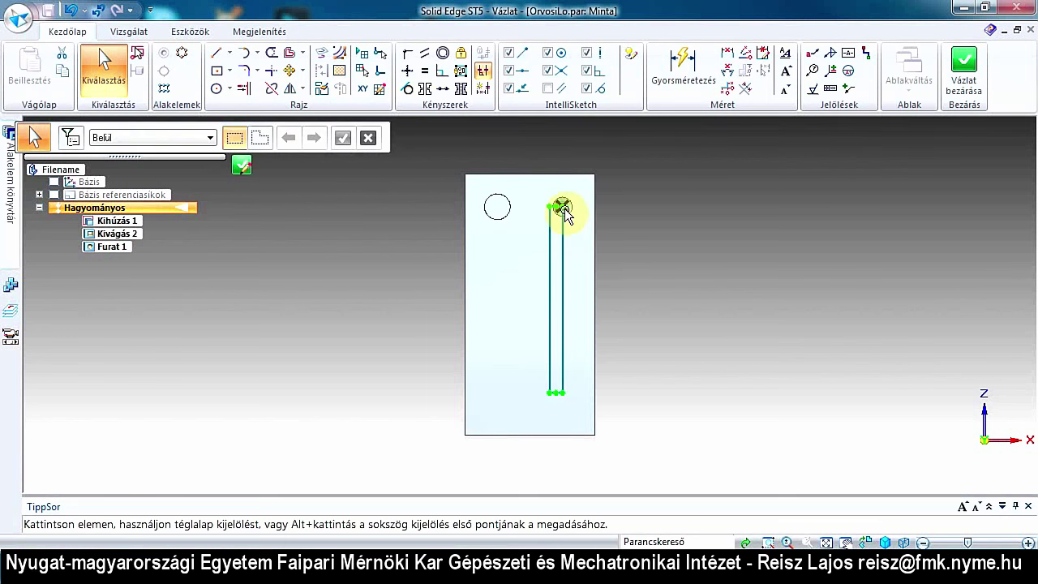
left_click(685, 72)
scroll(545, 193, "up", 5)
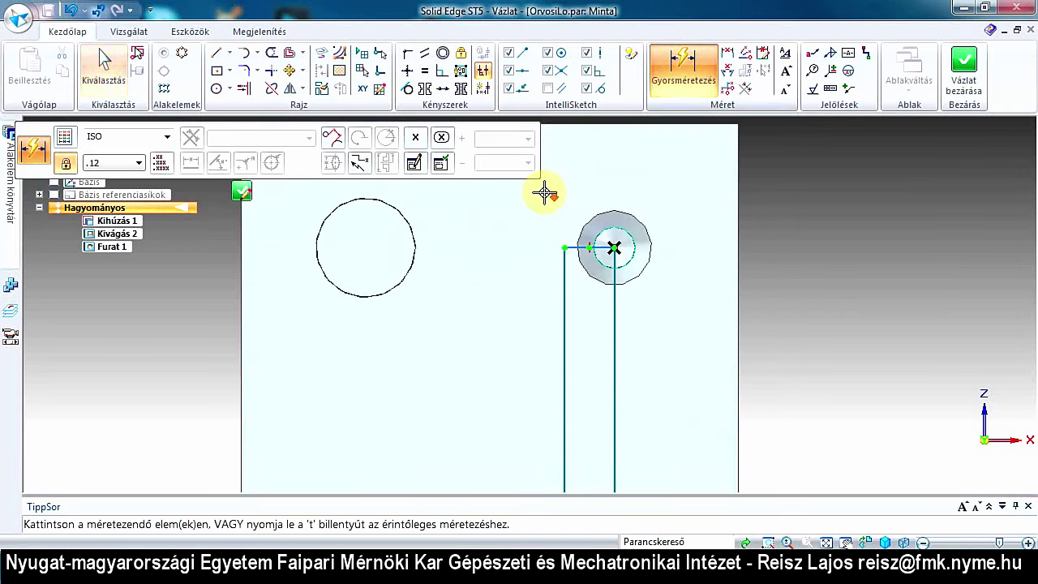
scroll(545, 193, "up", 3)
left_click(603, 292)
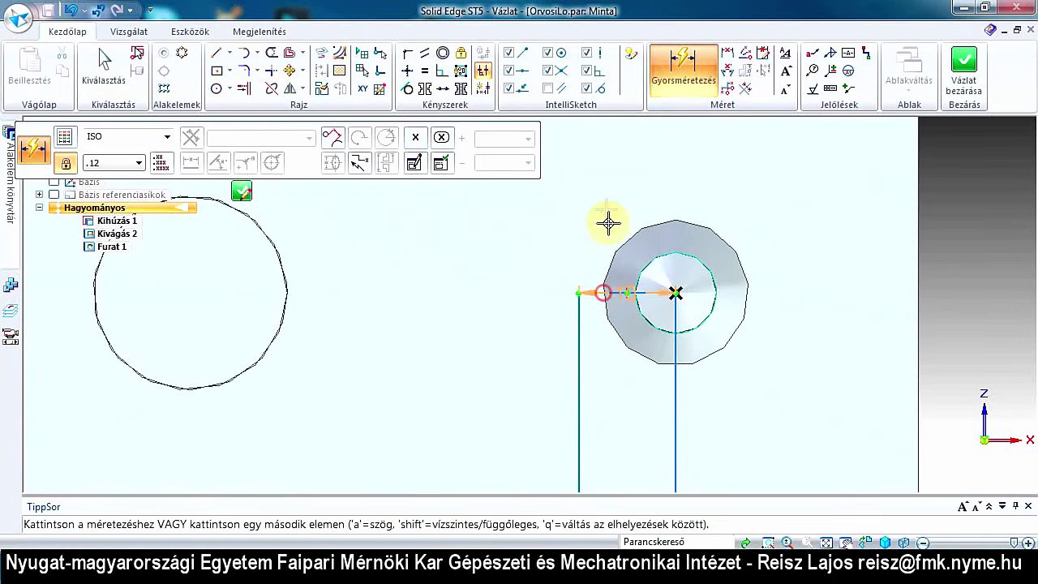
left_click(607, 175)
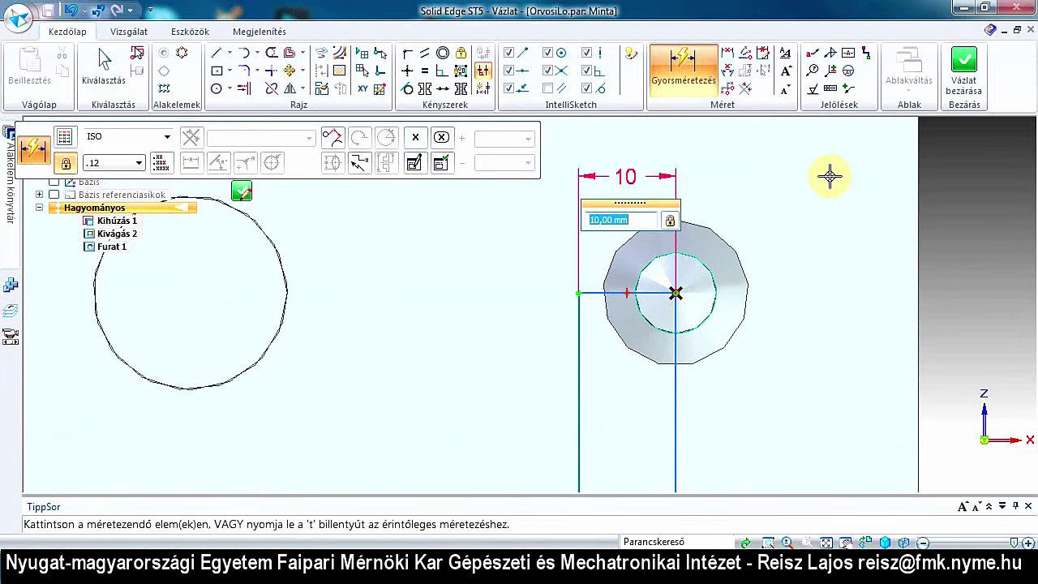
type("25")
key("Return")
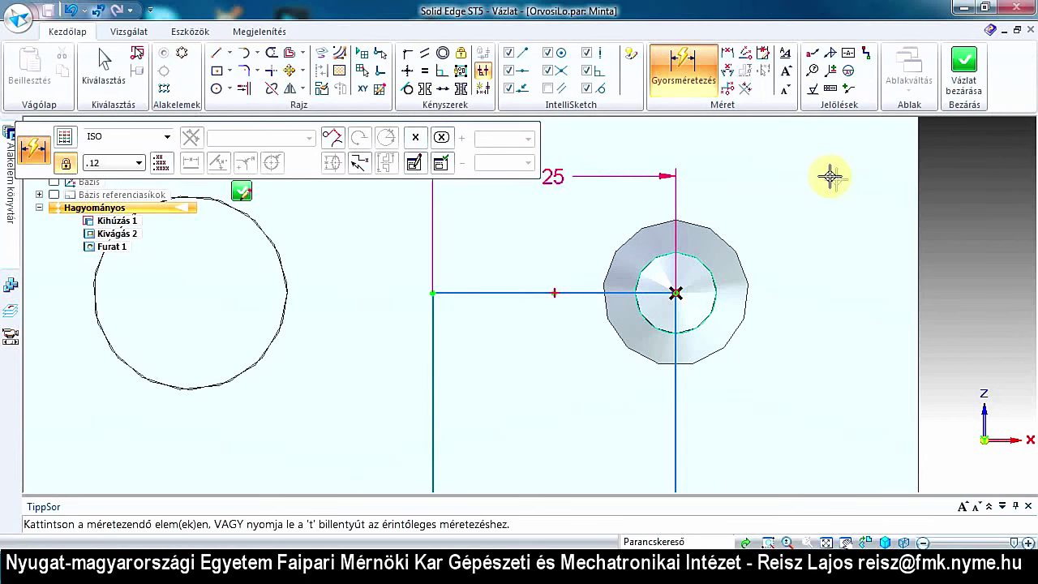
Step: Place the pattern's end 30 mm from the block's bottom edge, then close the sketch
scroll(732, 208, "up", 1)
scroll(734, 208, "down", 1)
scroll(732, 209, "down", 1)
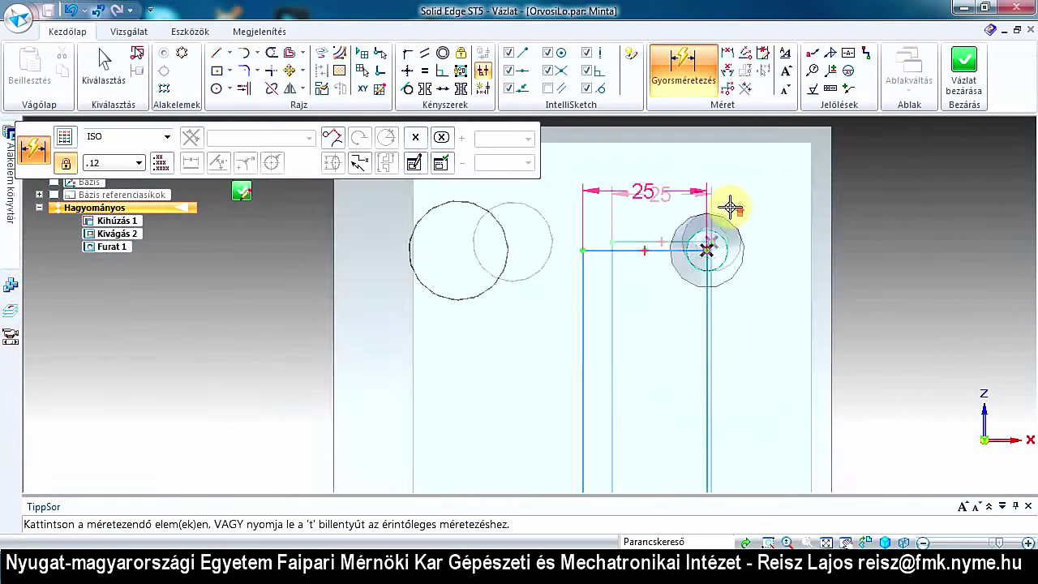
scroll(729, 207, "down", 2)
left_click(725, 52)
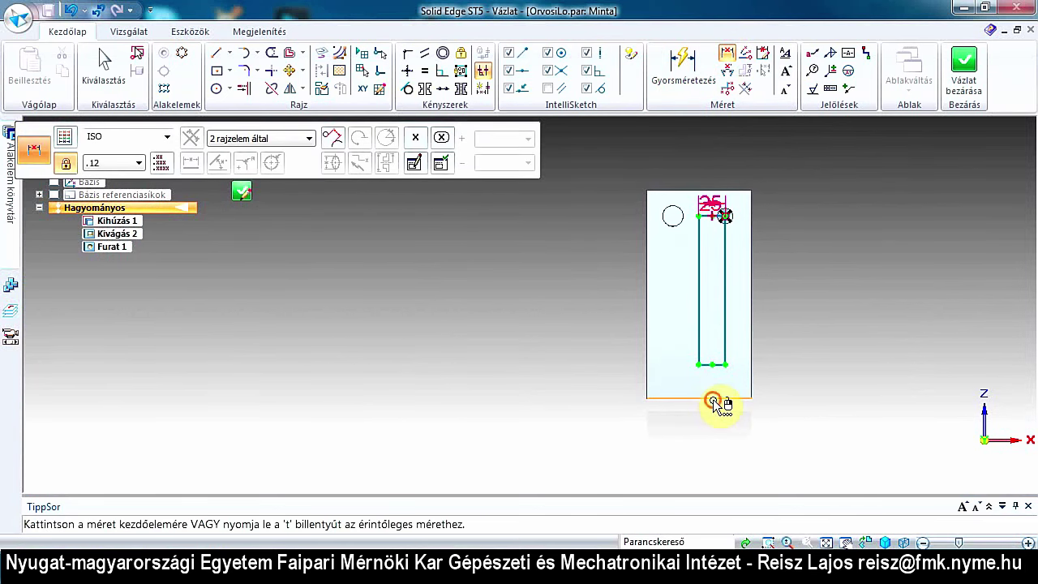
left_click(713, 399)
left_click(716, 364)
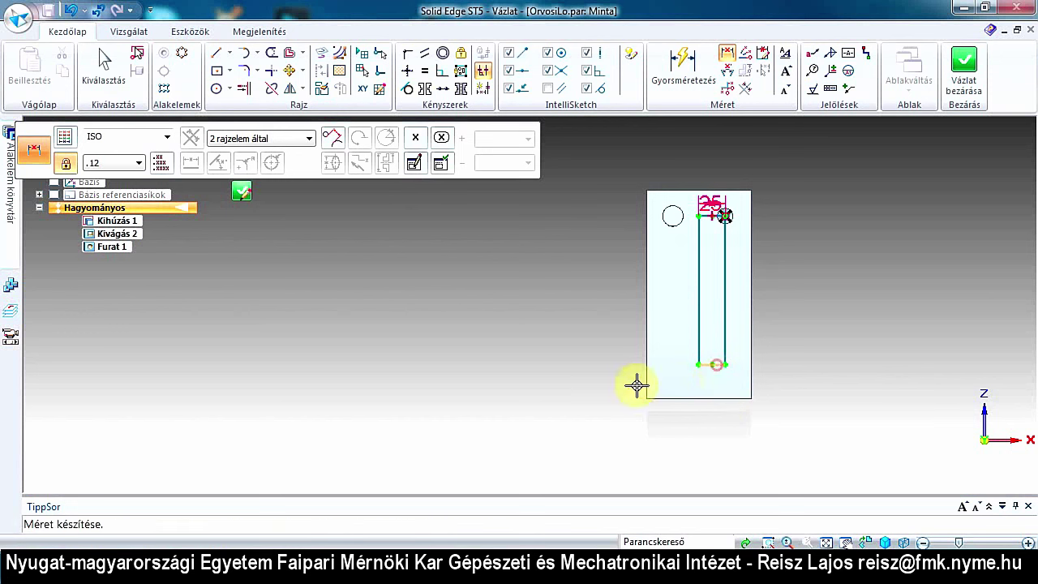
left_click(598, 371)
type("30")
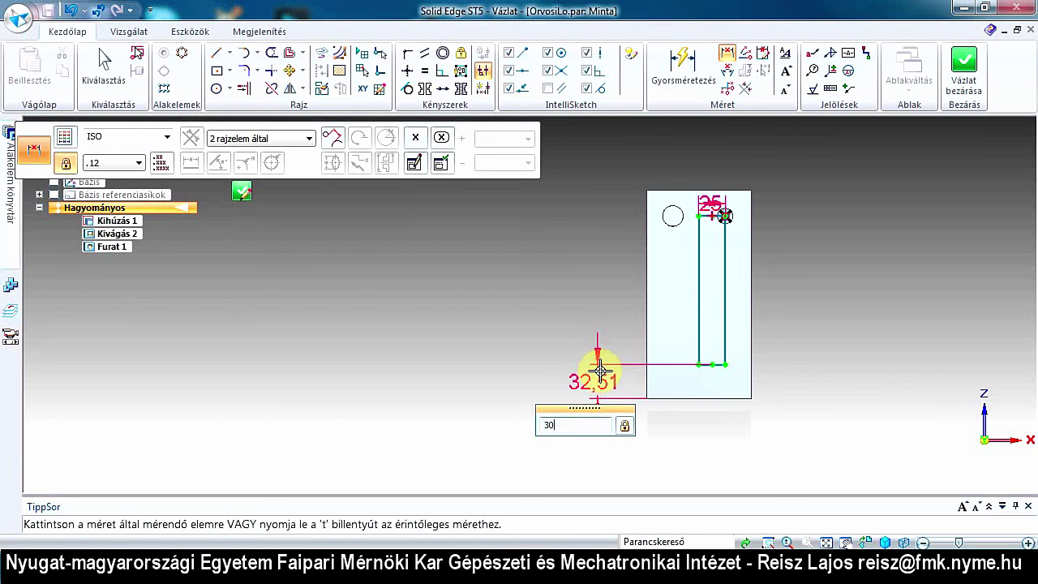
key("Return")
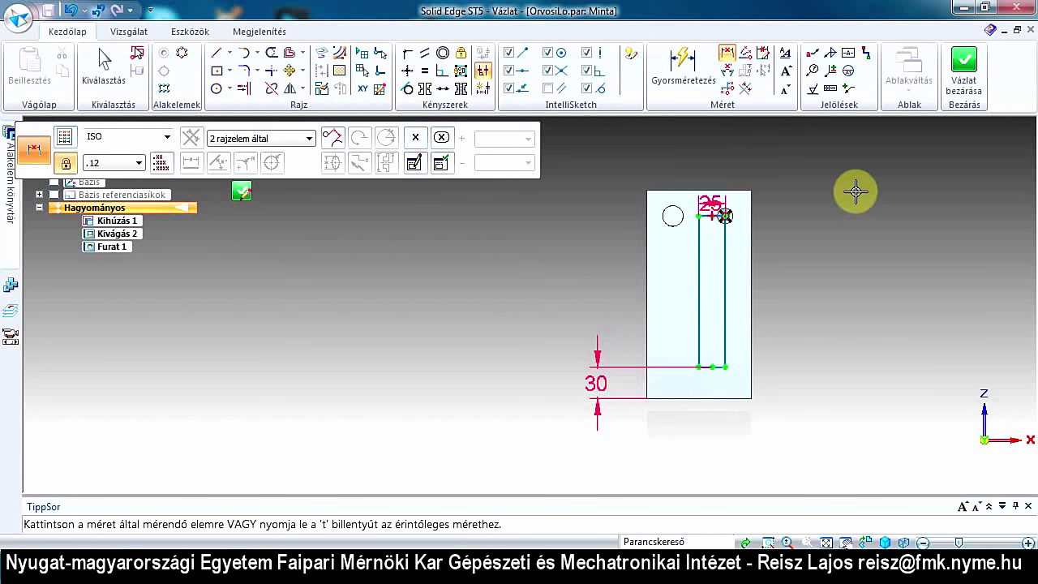
left_click(959, 70)
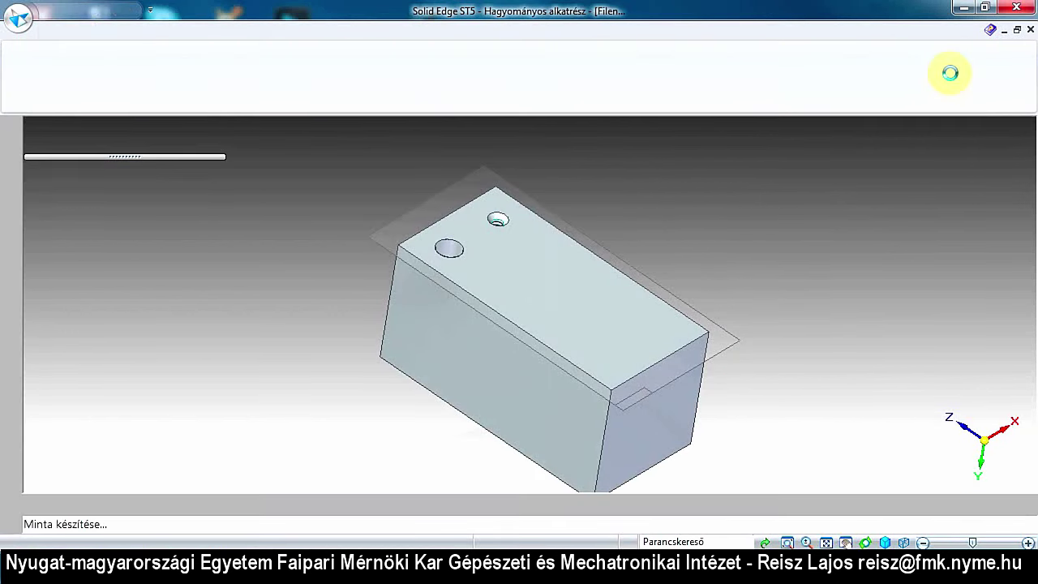
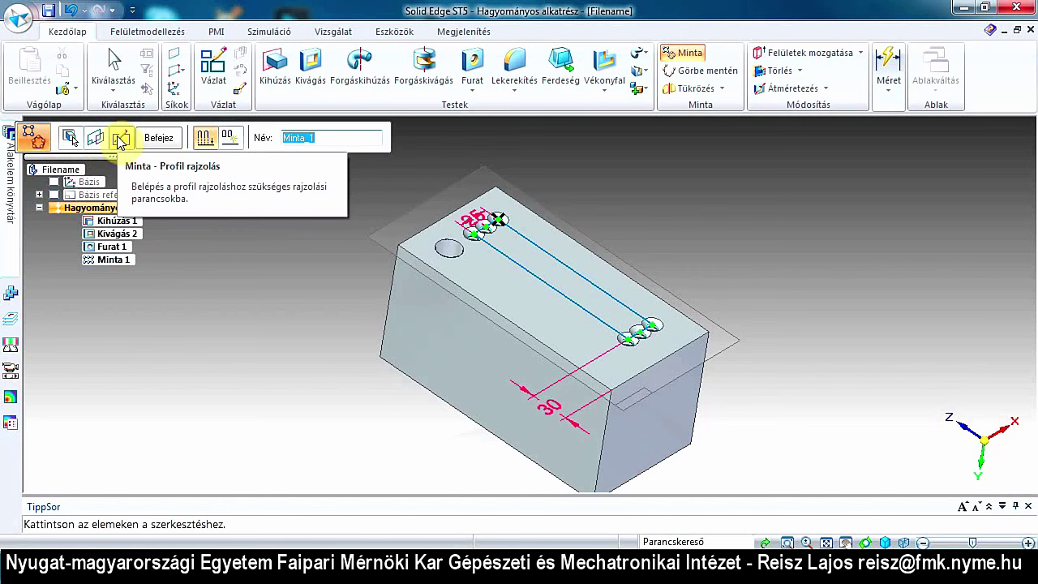
Step: Add a rectangular pattern with 2 instances along X to the pattern profile sketch, then close the sketch
left_click(118, 138)
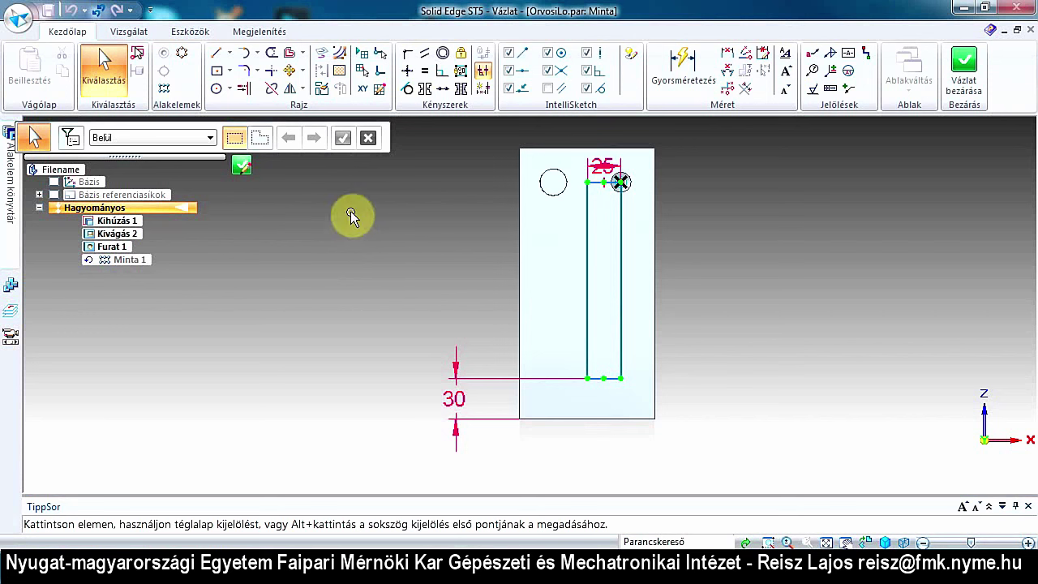
left_click(166, 94)
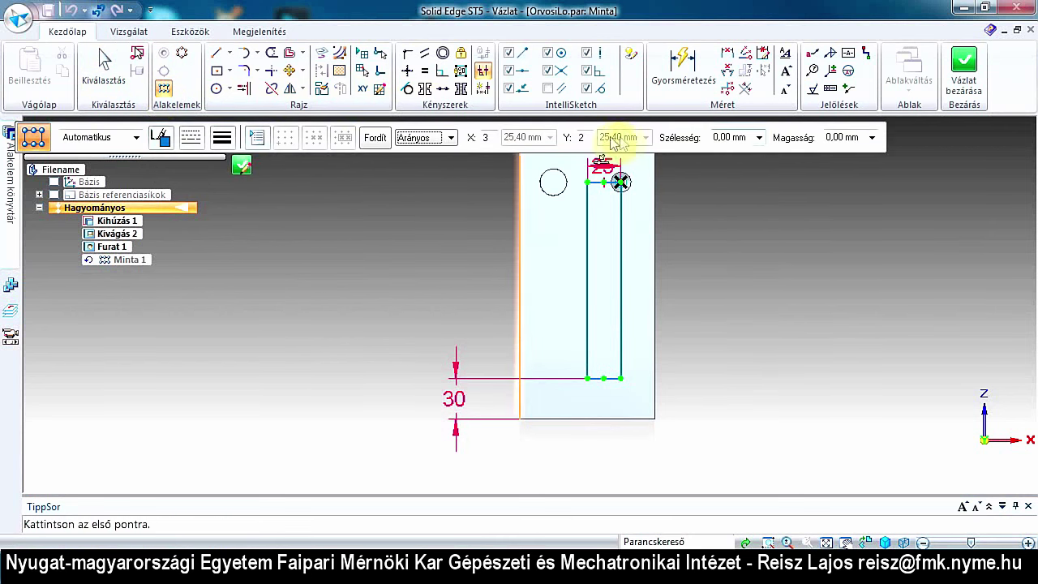
left_click(489, 138)
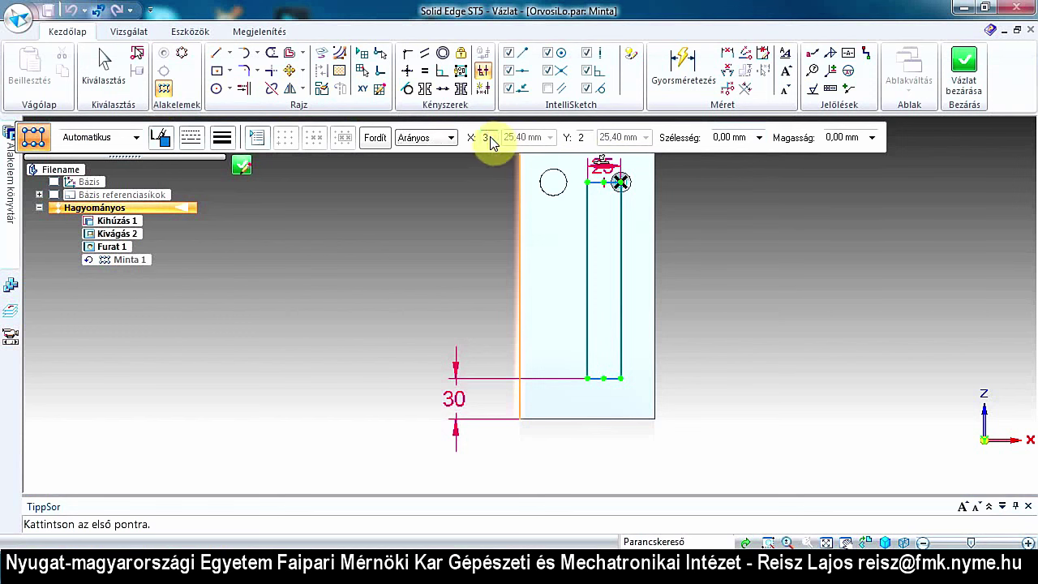
key("BackSpace")
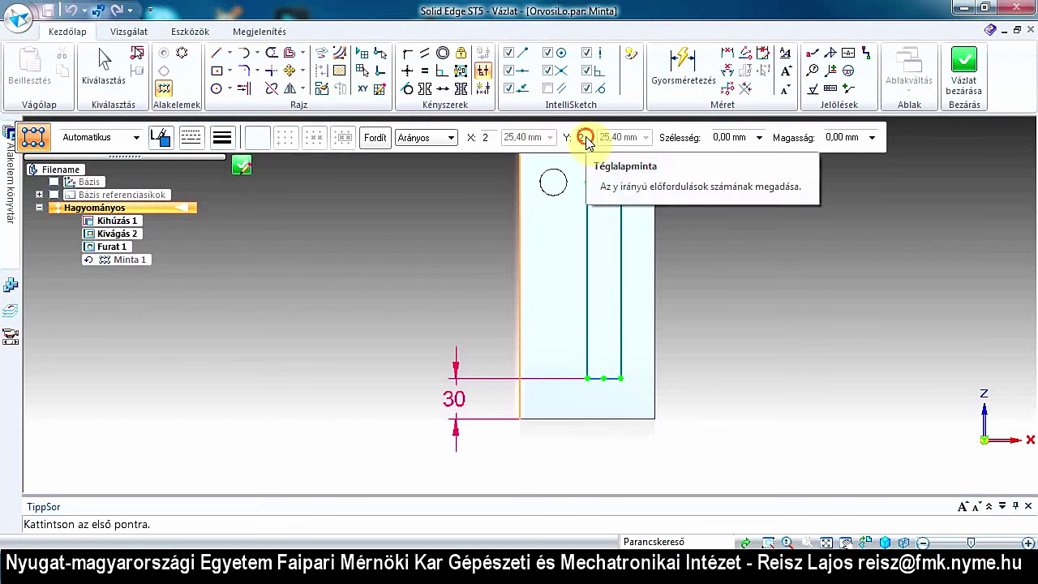
type("2")
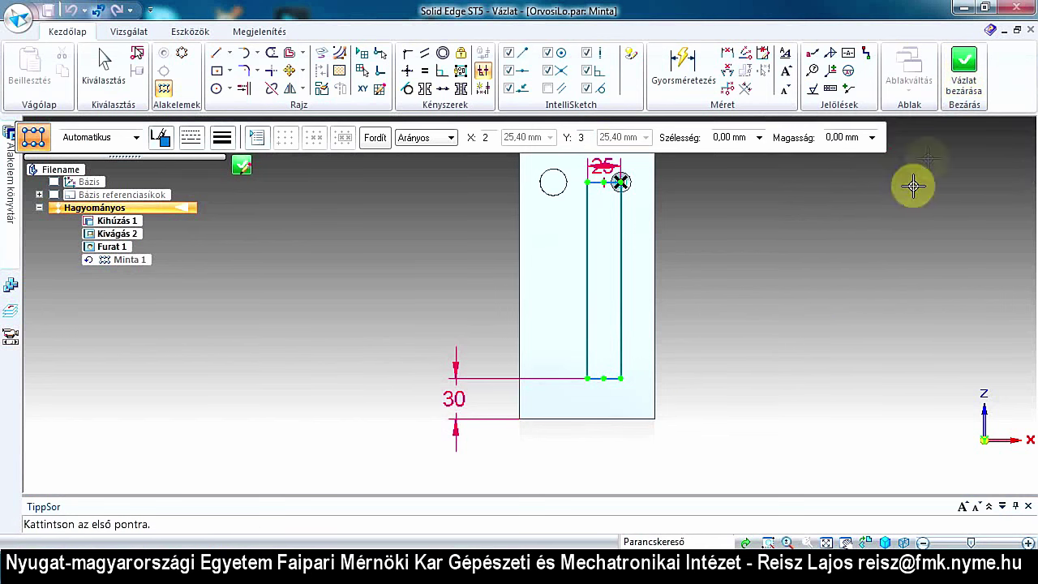
left_click(965, 86)
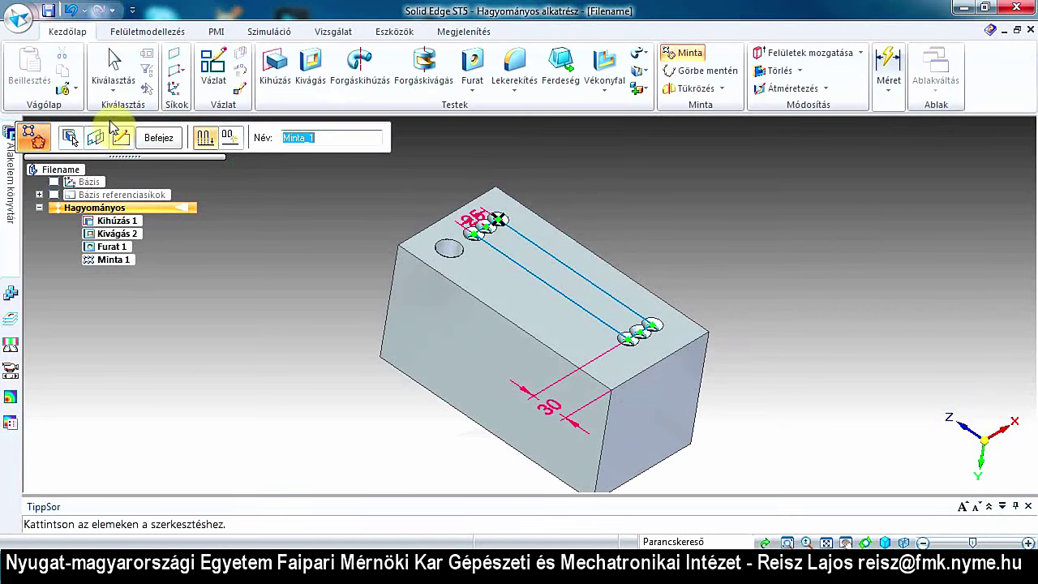
Step: Finish the hole pattern, then reopen Minta 1's profile sketch and select its pattern rectangle
left_click(159, 139)
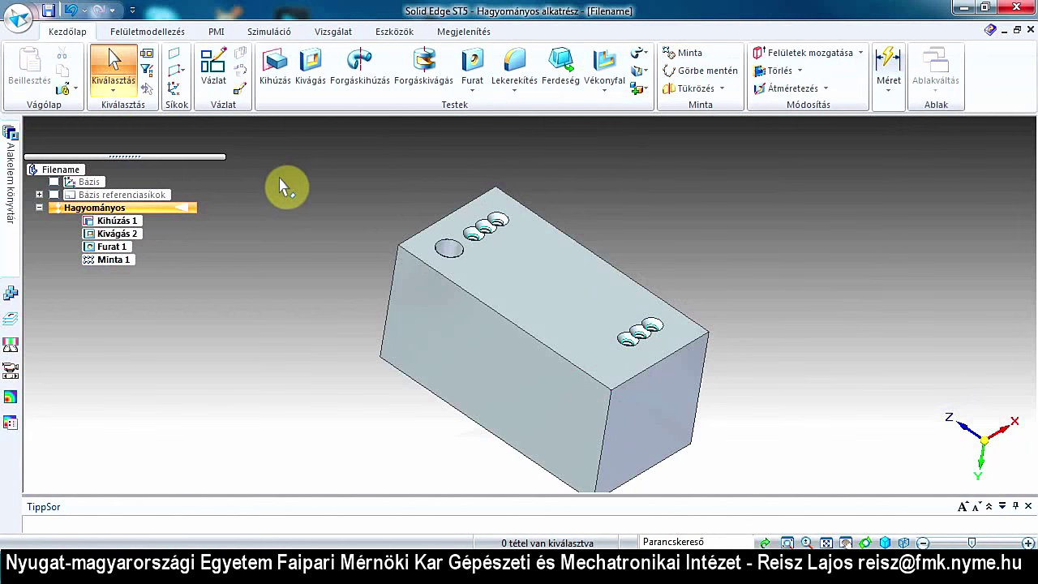
left_click(112, 259)
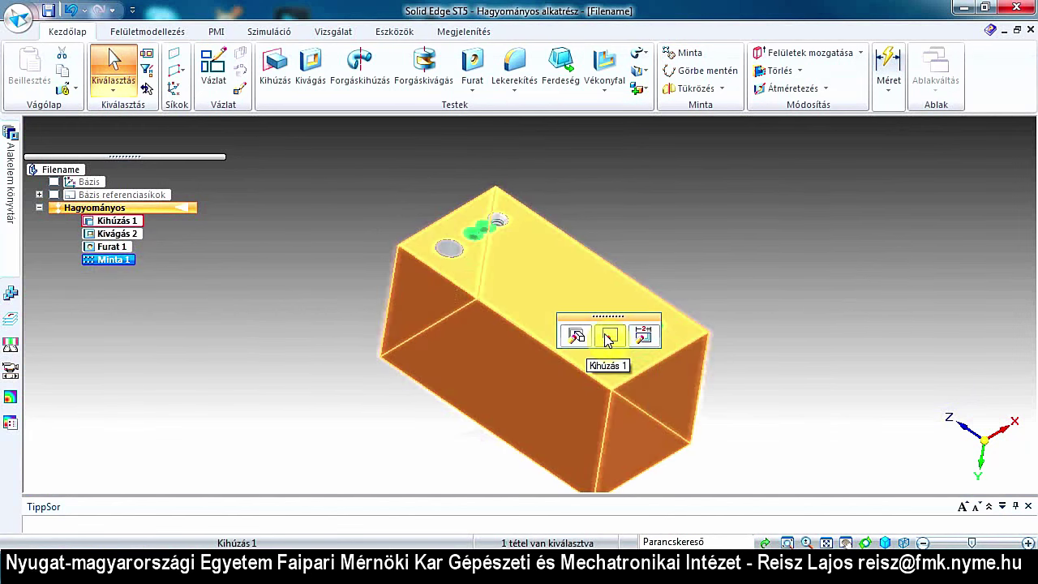
left_click(607, 335)
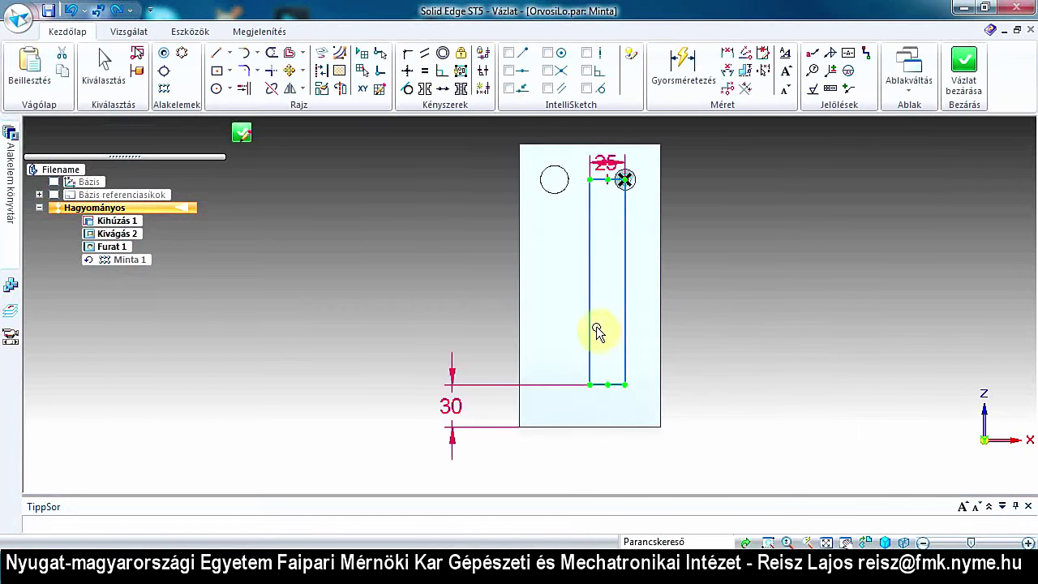
left_click(163, 88)
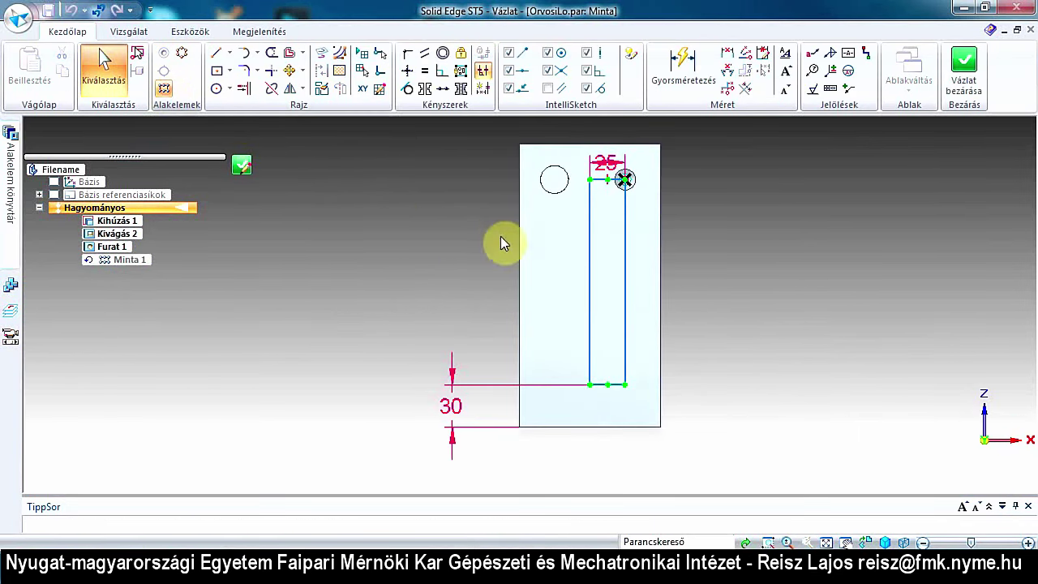
key("Escape")
left_click(591, 245)
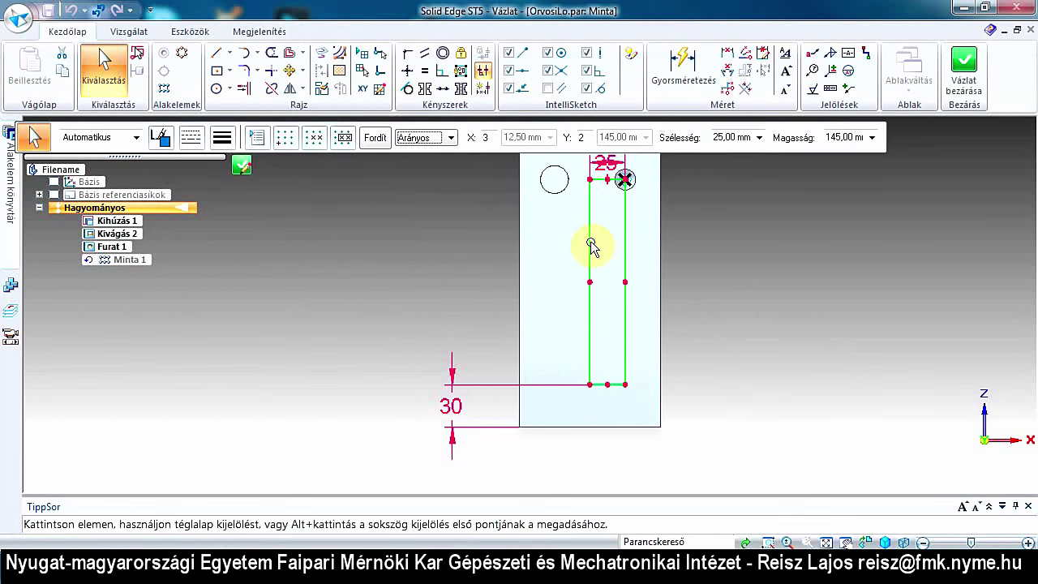
left_click(591, 246)
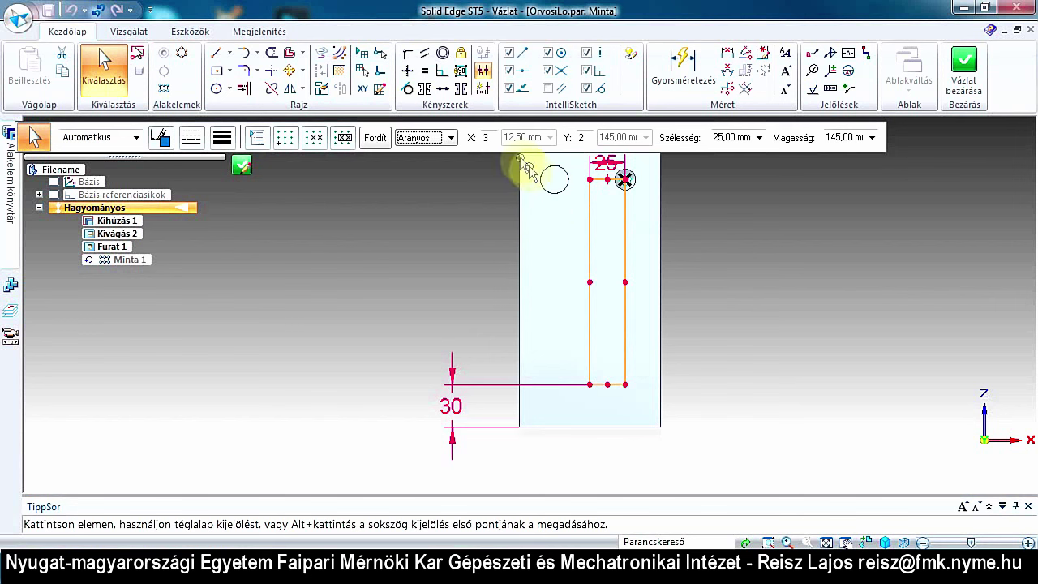
Step: Set the pattern counts to X=2 and Y=3, close the sketch and finish Minta 1
left_click(486, 138)
type("2")
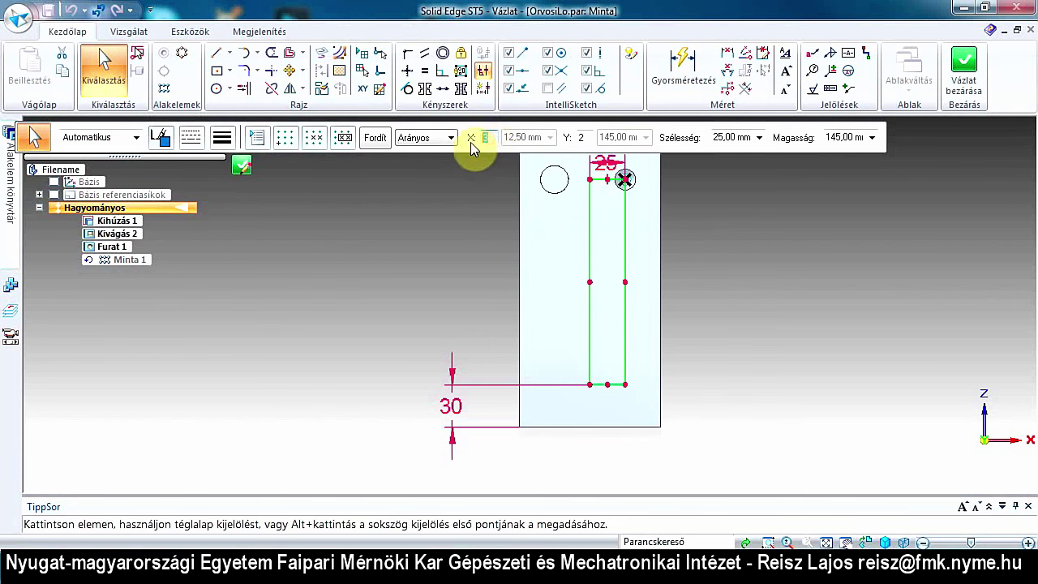
left_click(578, 138)
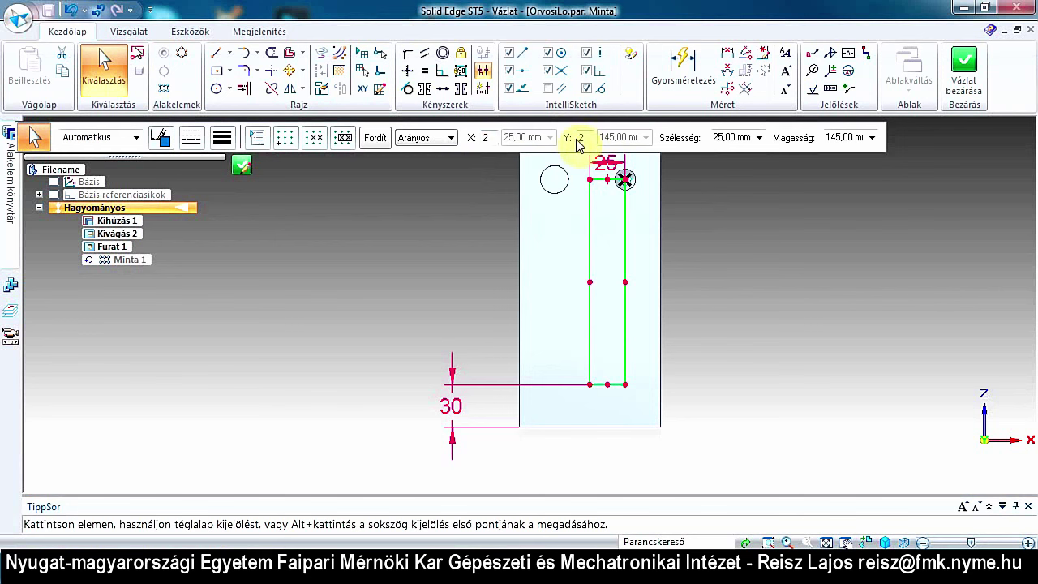
type("3")
key("Return")
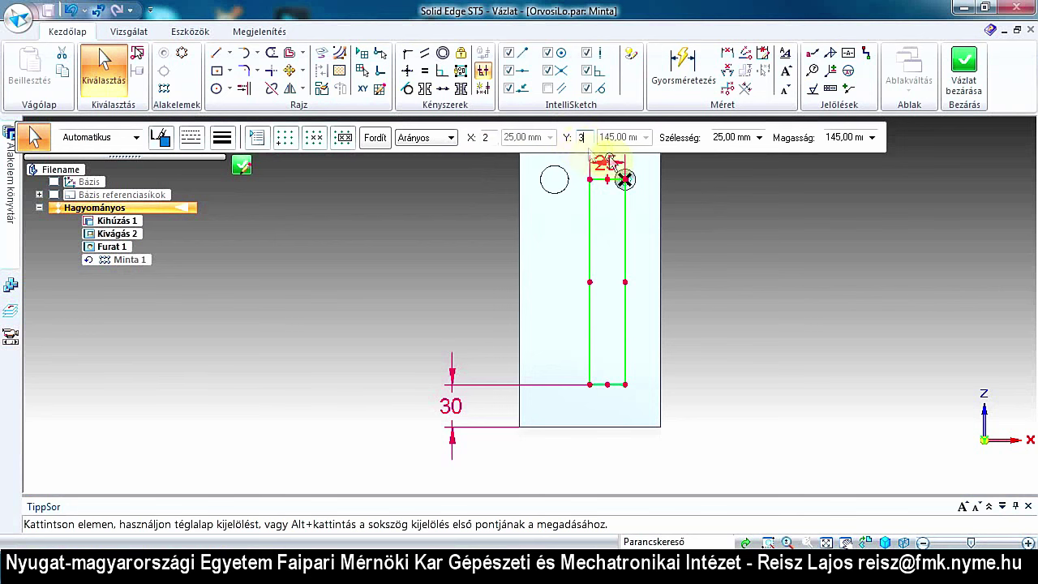
left_click(966, 65)
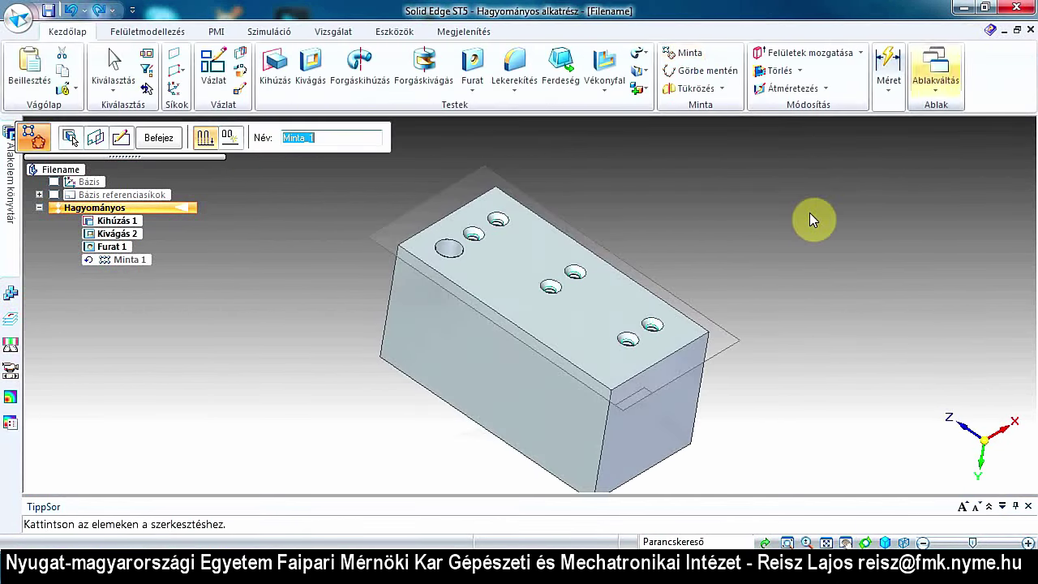
left_click(161, 142)
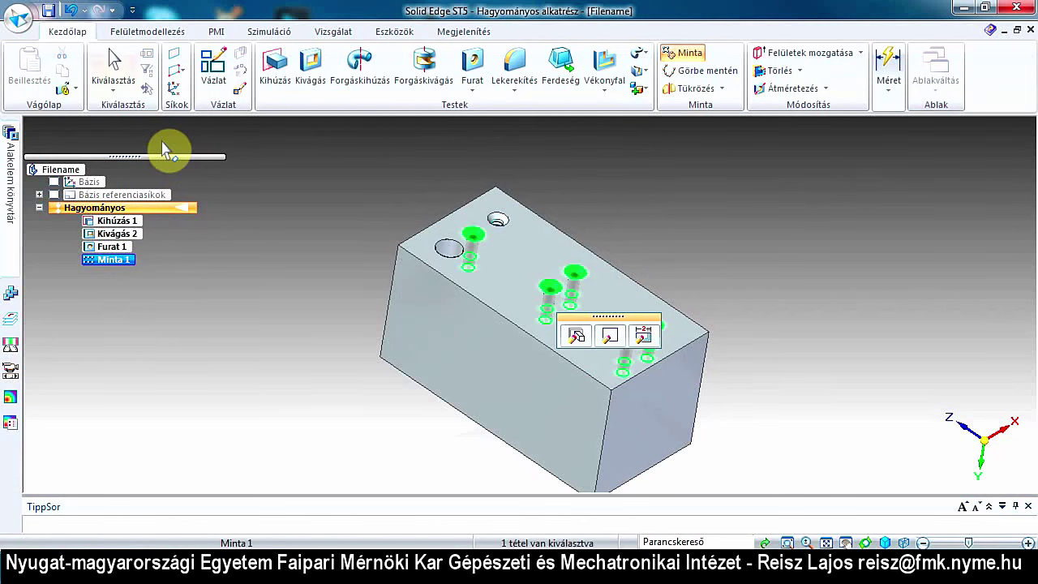
left_click(787, 253)
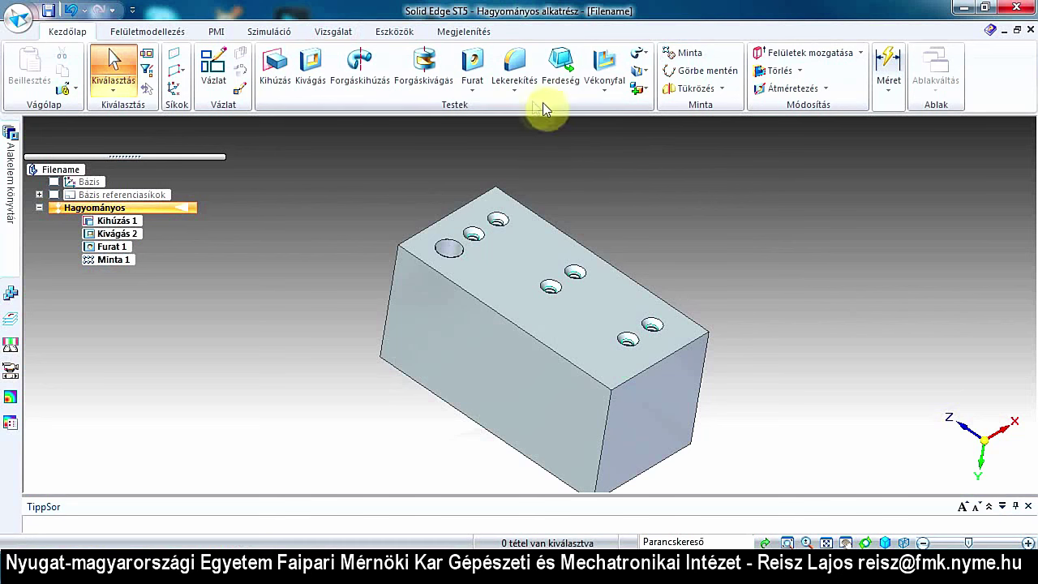
Step: Start a round in edge-loop selection mode and pick the block's top-face edge loop
left_click(513, 89)
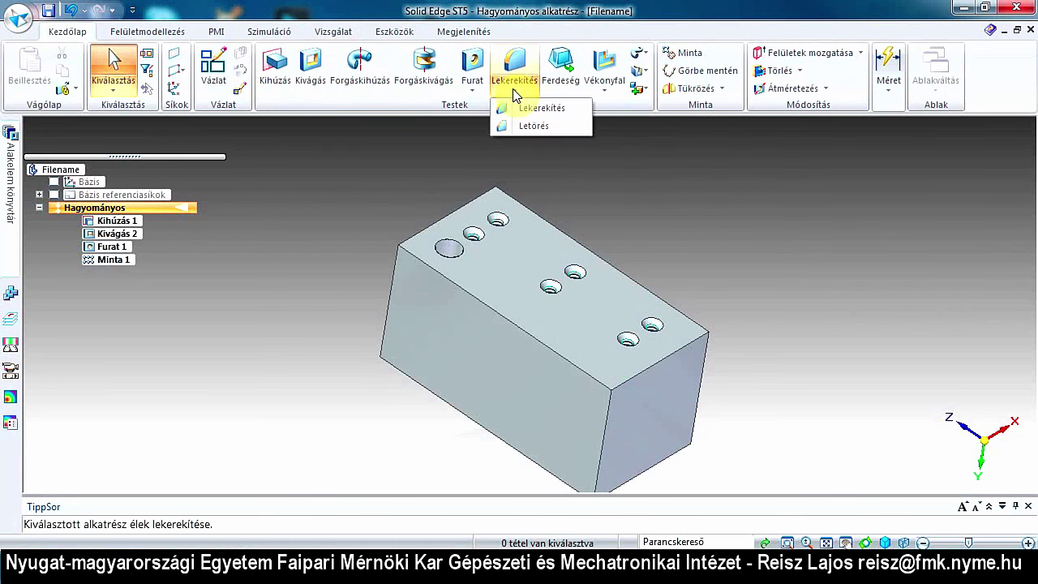
left_click(554, 110)
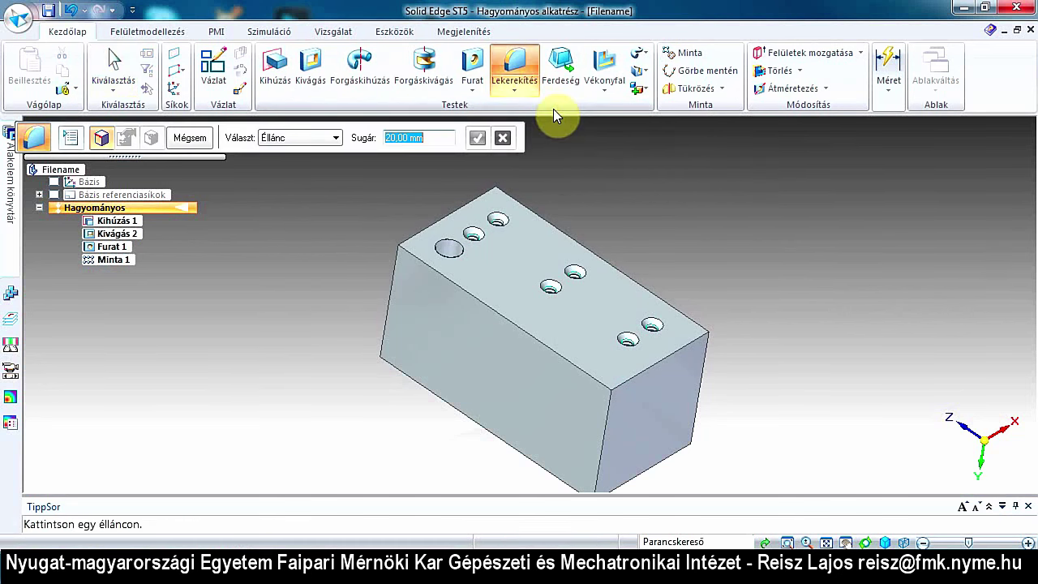
left_click(335, 138)
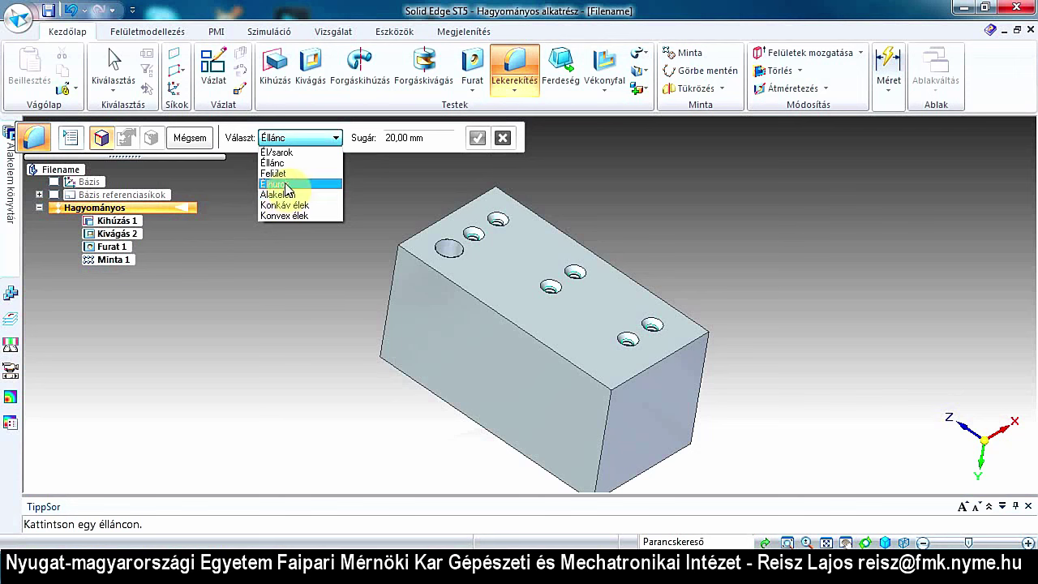
left_click(286, 184)
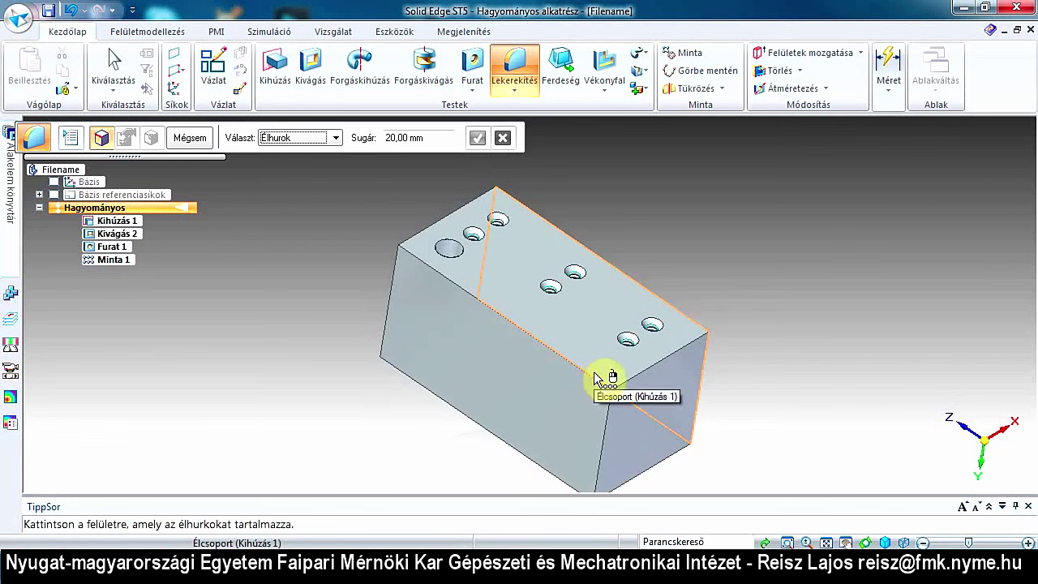
right_click(595, 378)
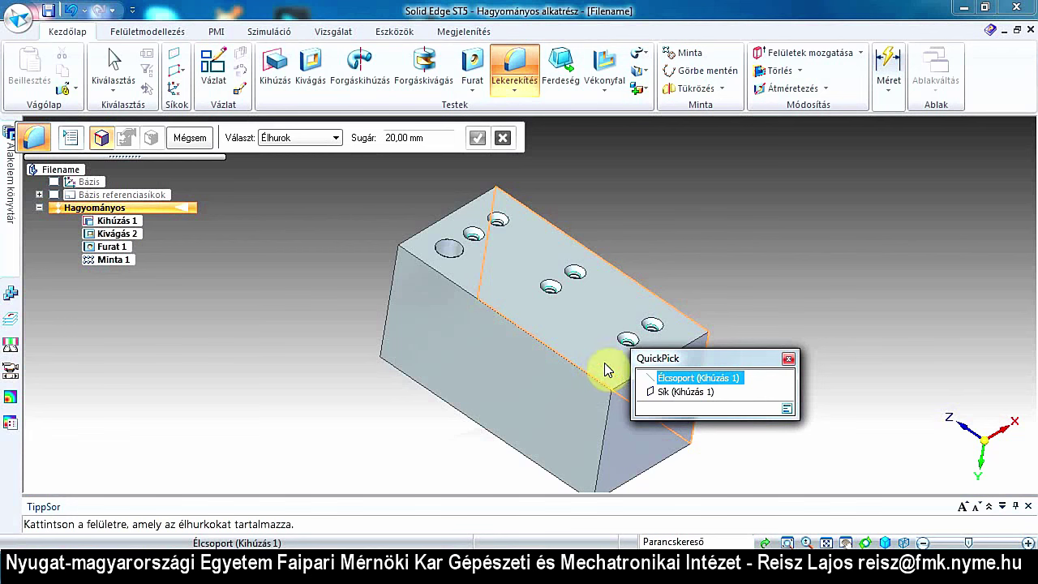
left_click_drag(706, 363, 820, 219)
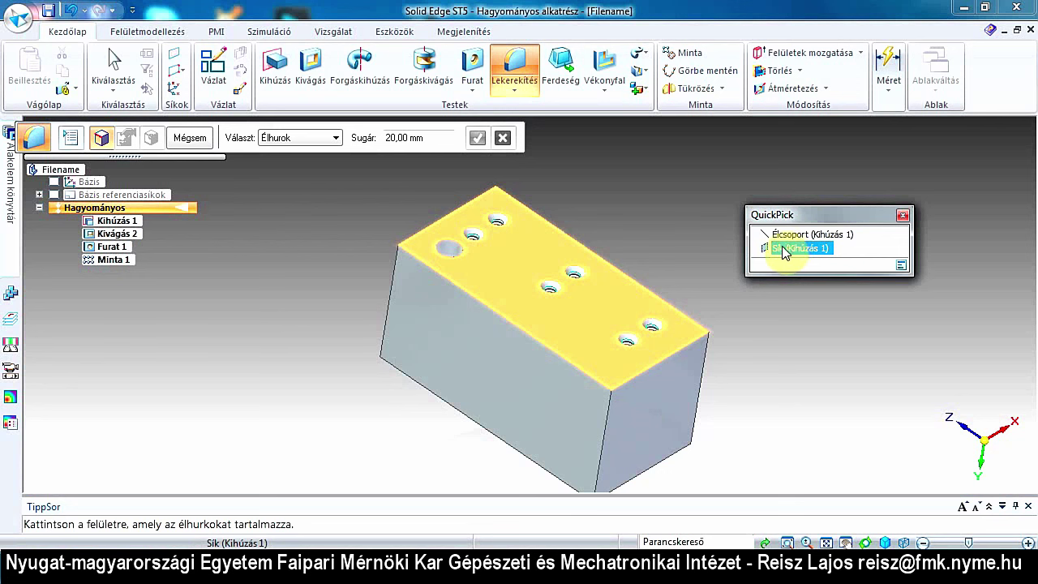
left_click(783, 248)
type("5")
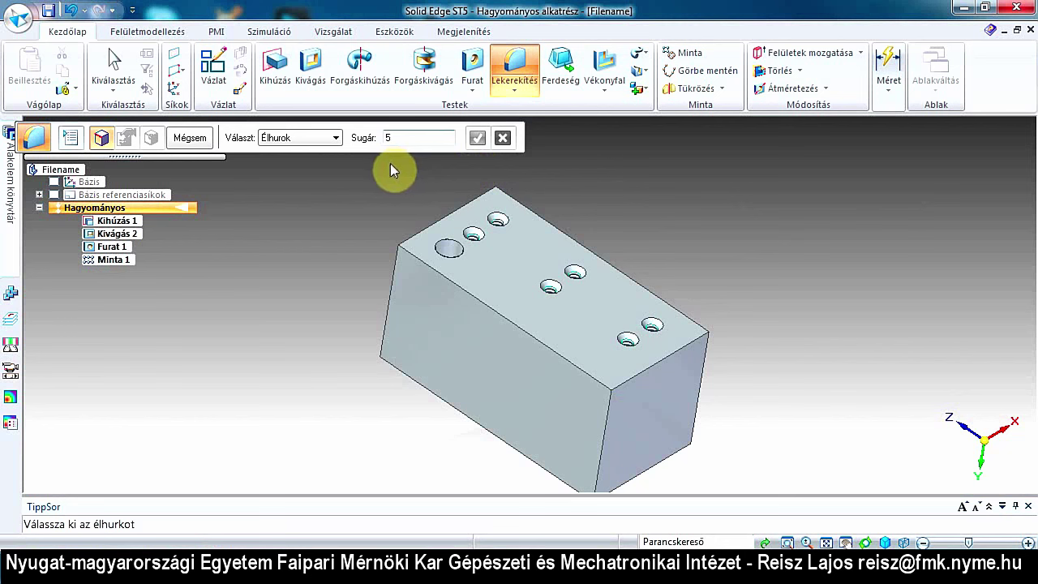
left_click(452, 214)
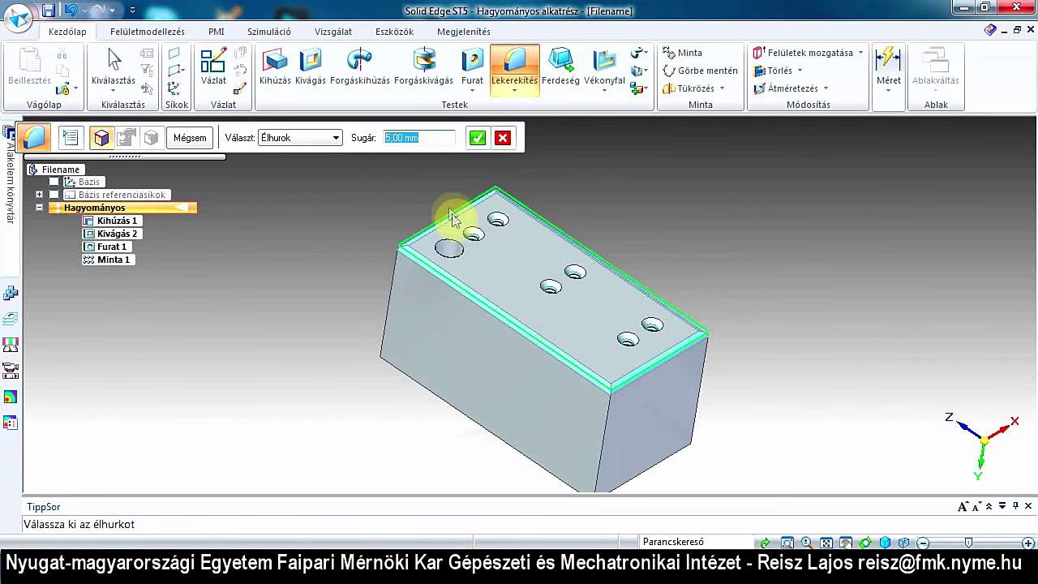
Step: Set the round radius to 10 mm and preview the fillet on the top loop
mouse_move(398, 319)
middle_mouse_down()
mouse_move(417, 258)
mouse_move(419, 297)
middle_mouse_up()
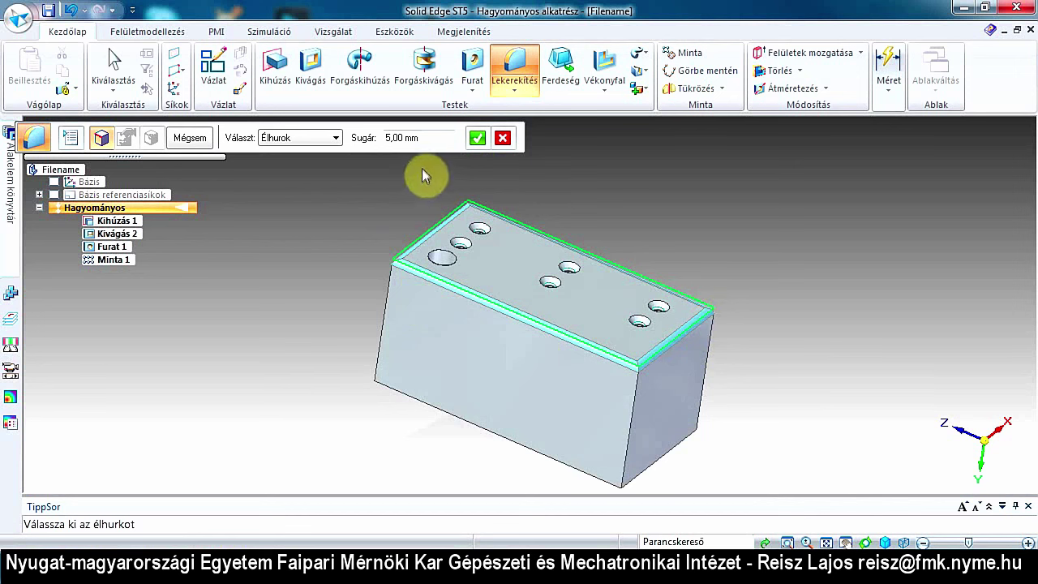
left_click(432, 134)
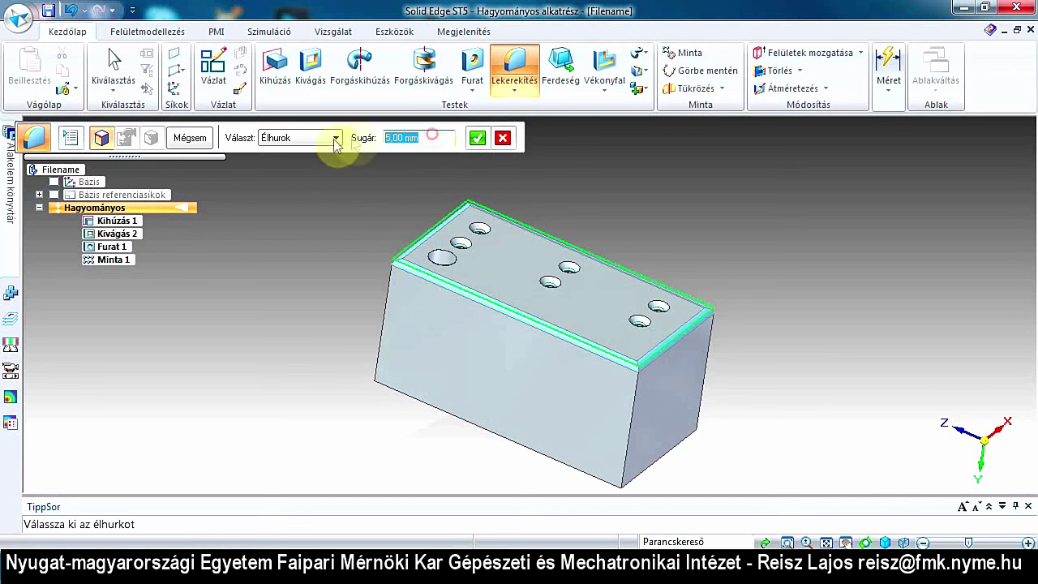
type("10")
key("Return")
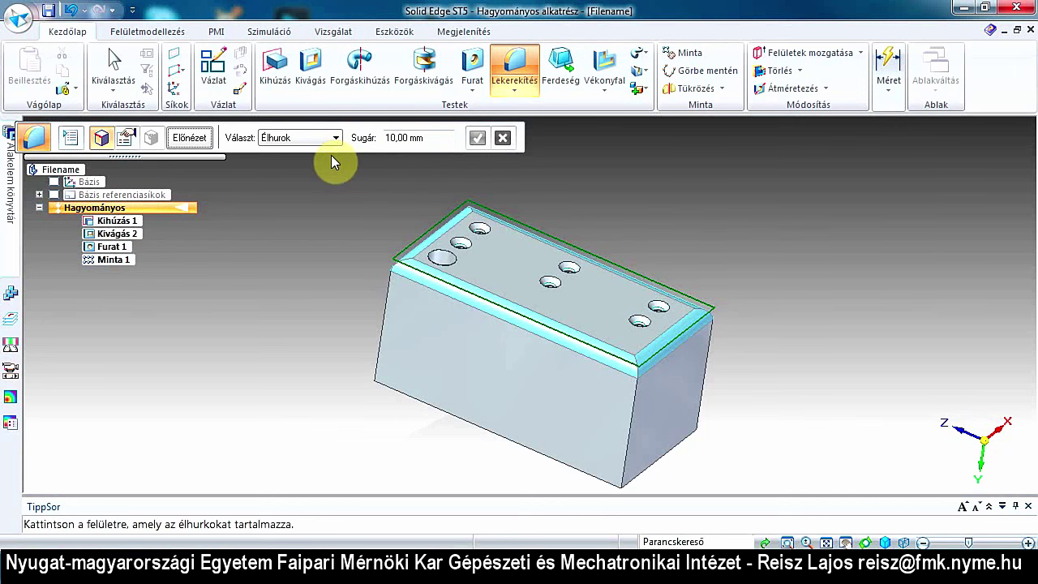
mouse_move(394, 282)
middle_mouse_down()
mouse_move(370, 243)
mouse_move(401, 216)
mouse_move(431, 221)
mouse_move(394, 259)
mouse_move(401, 294)
middle_mouse_up()
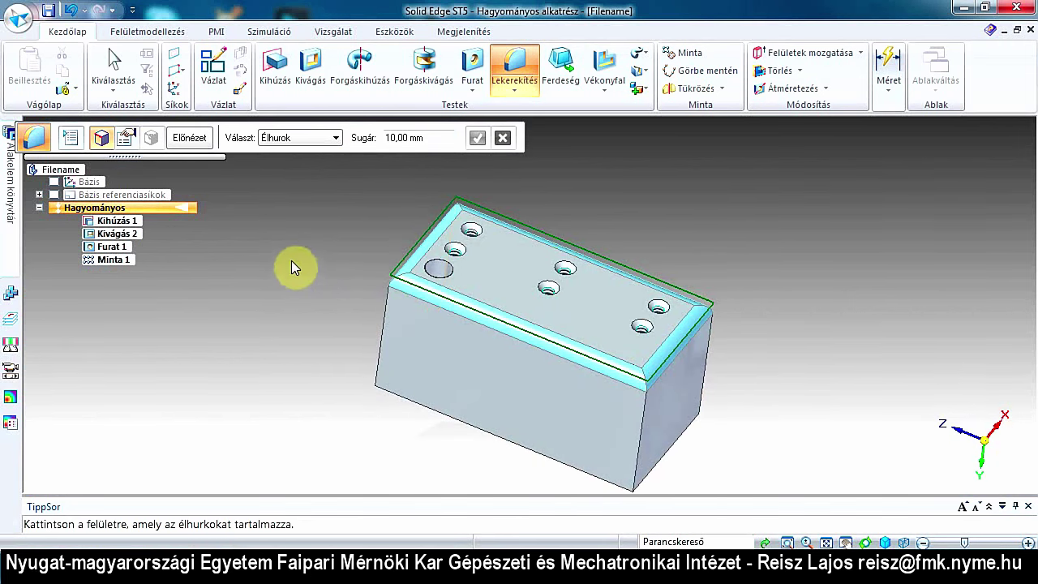
left_click(191, 144)
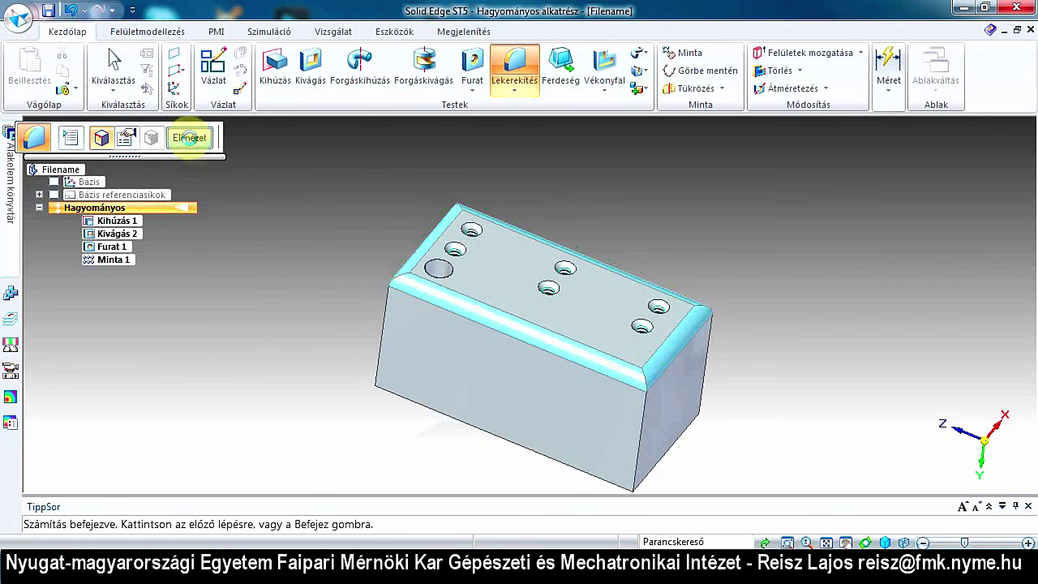
left_click(193, 144)
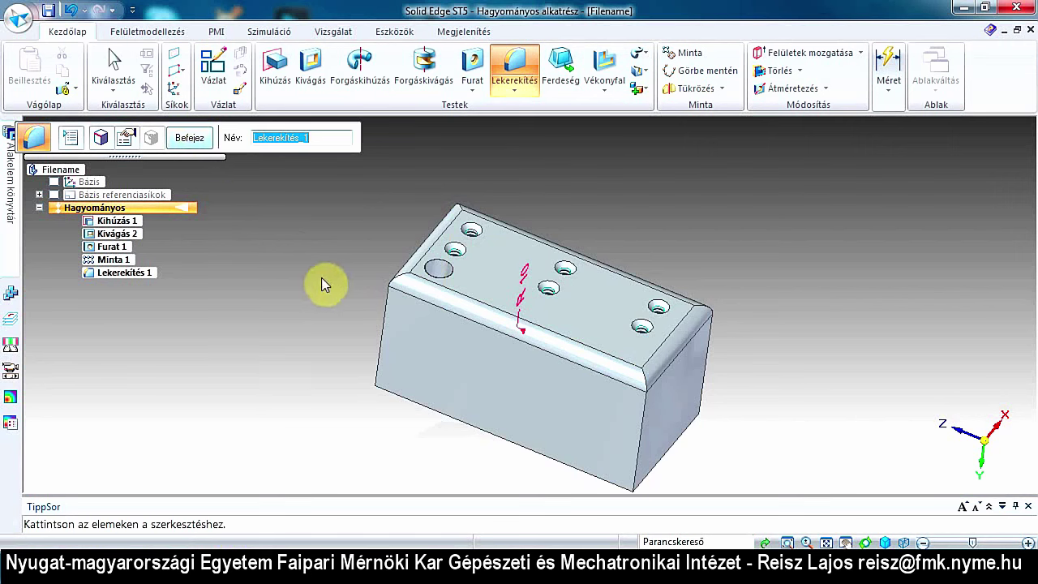
Step: Try a 25 mm fillet radius, revert to 10 mm, and finish Lekerekítés 1
middle_click_drag(343, 283, 261, 241)
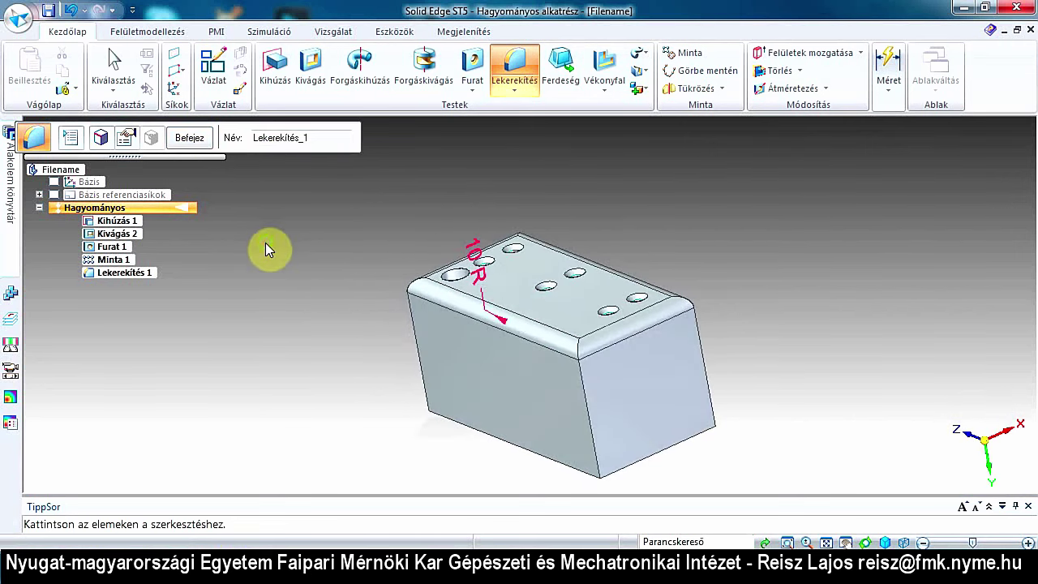
left_click(475, 263)
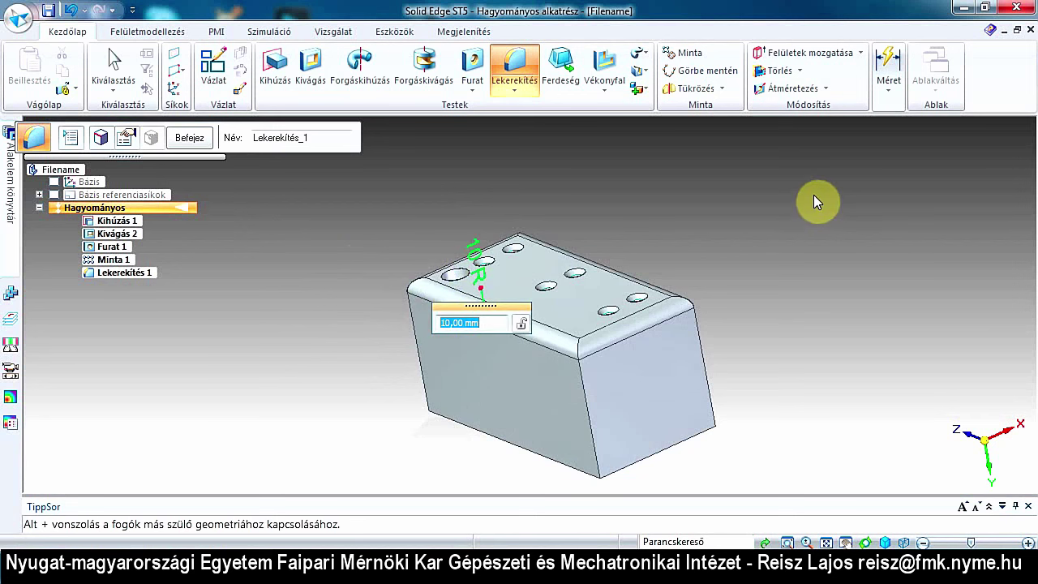
type("25")
key("Return")
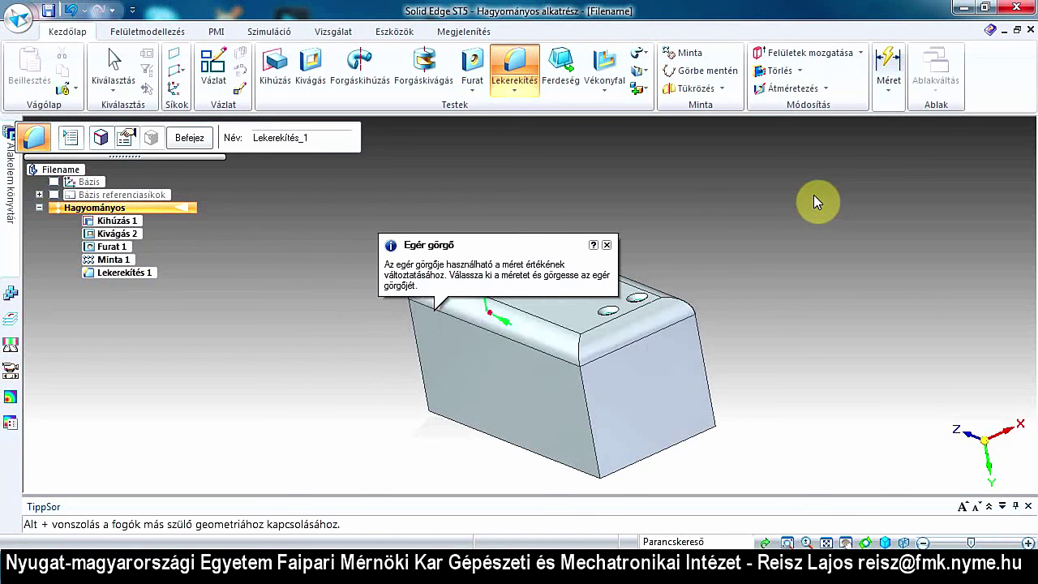
left_click(607, 244)
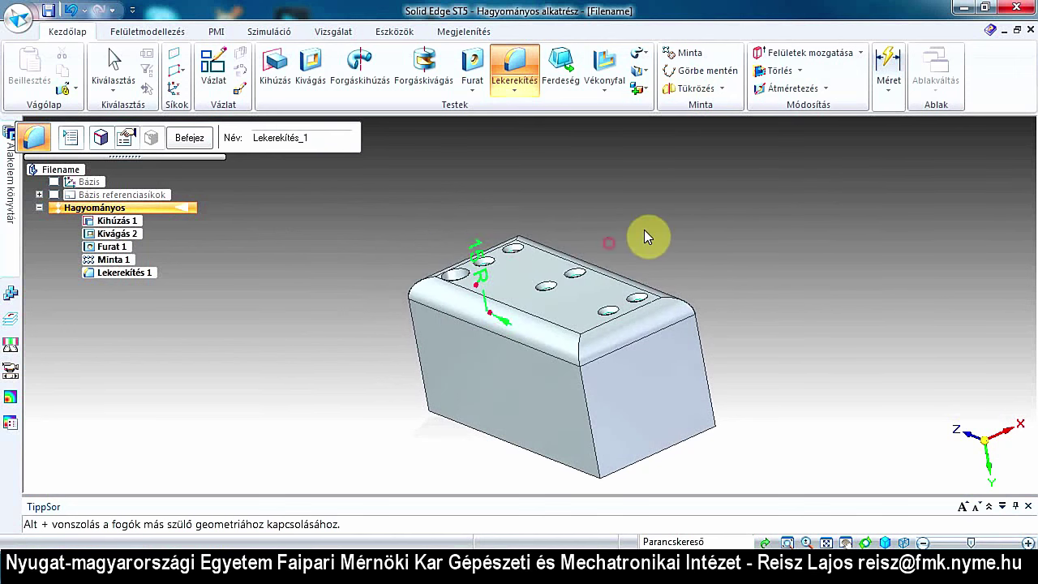
left_click(476, 262)
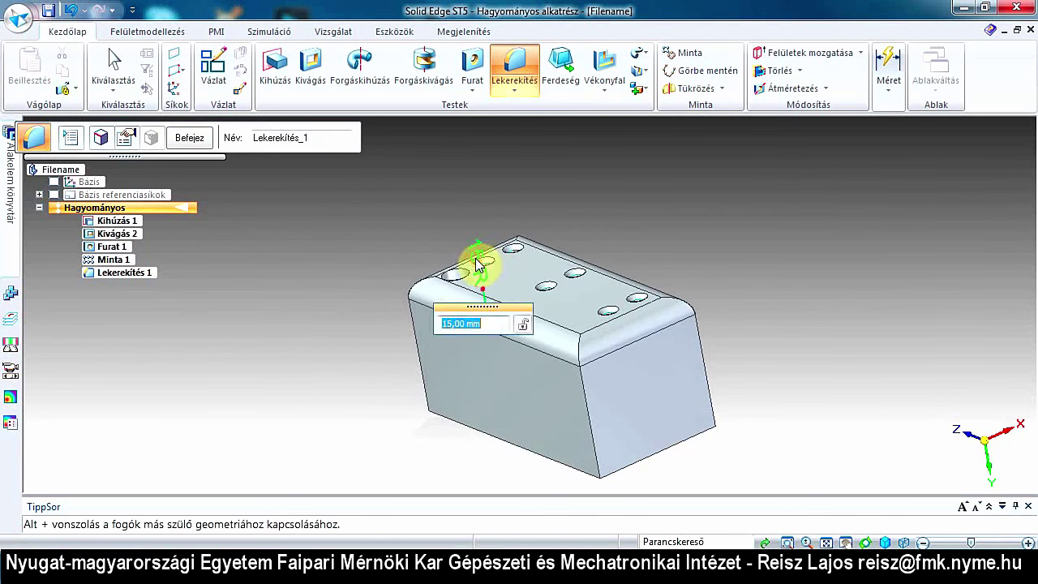
type("10")
key("Return")
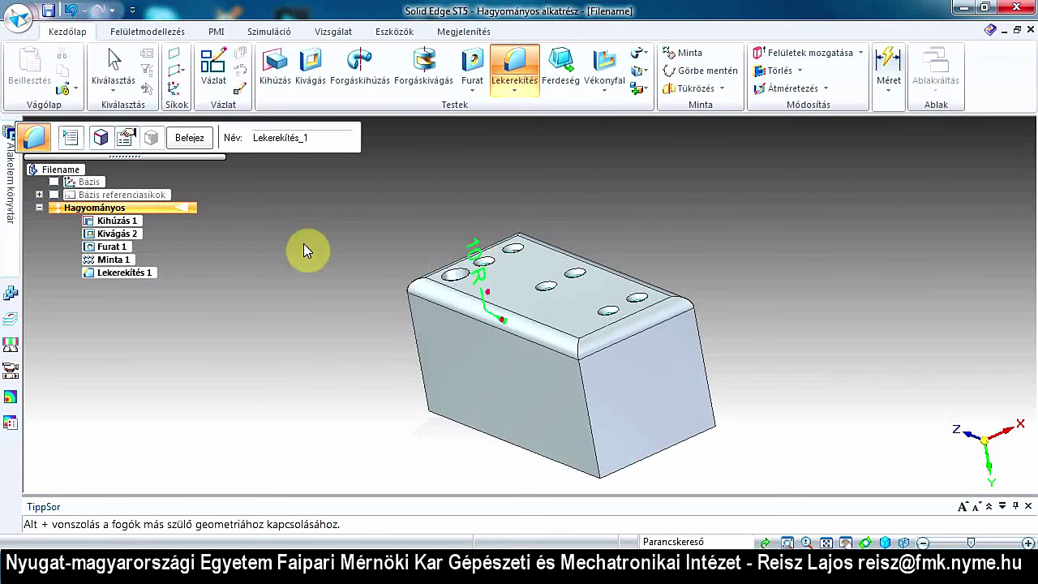
left_click(189, 138)
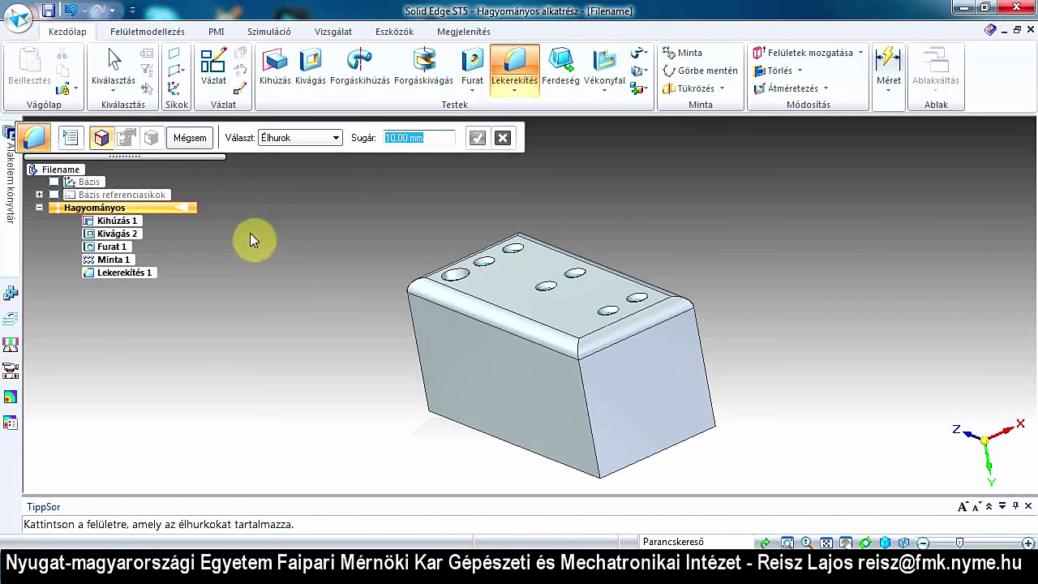
Step: Add Letörés 1, an equal-setback 5 mm chamfer on the large hole's edge
left_click(515, 91)
left_click(526, 126)
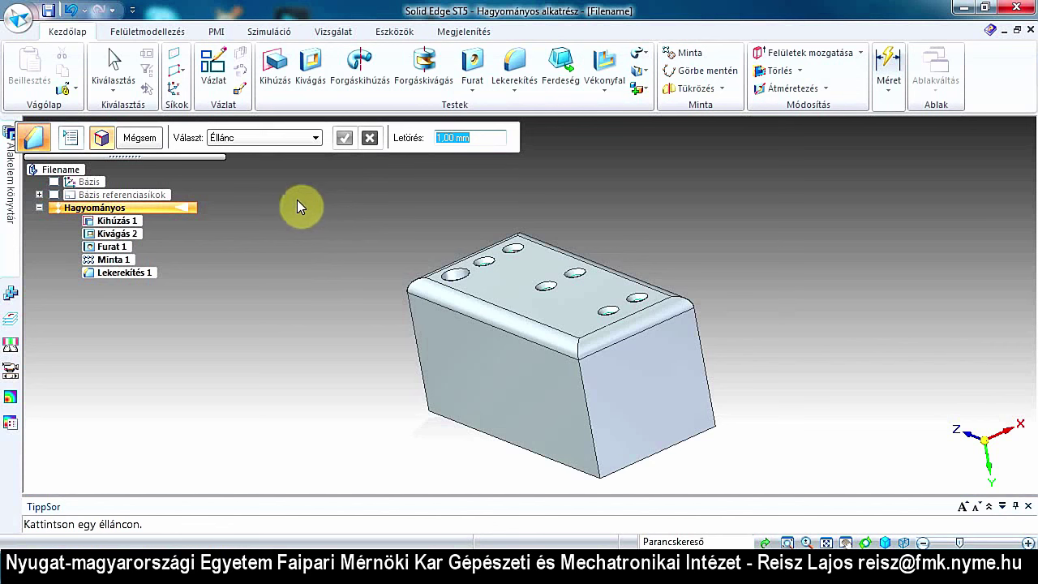
left_click(72, 142)
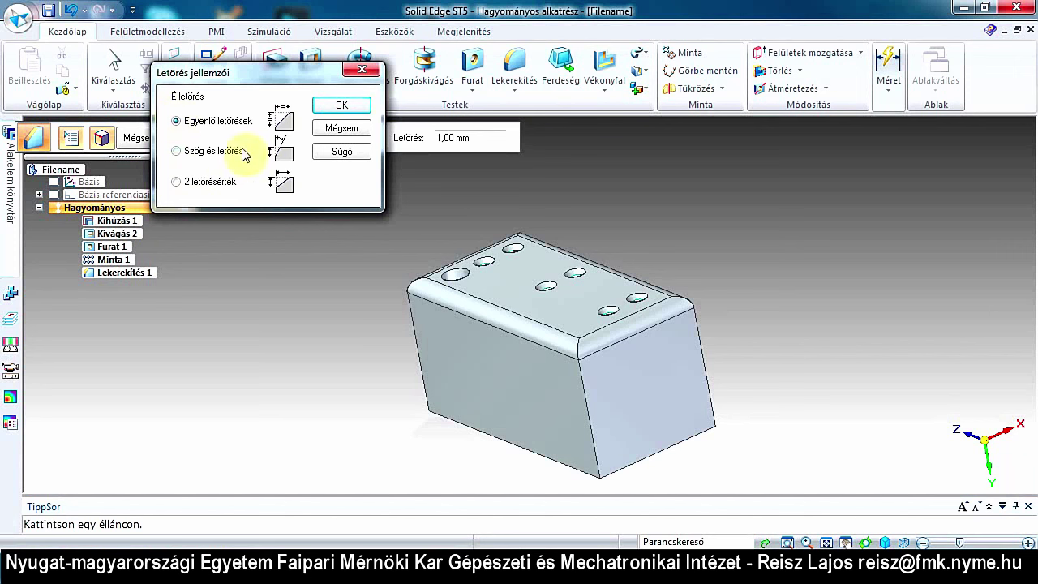
left_click(353, 112)
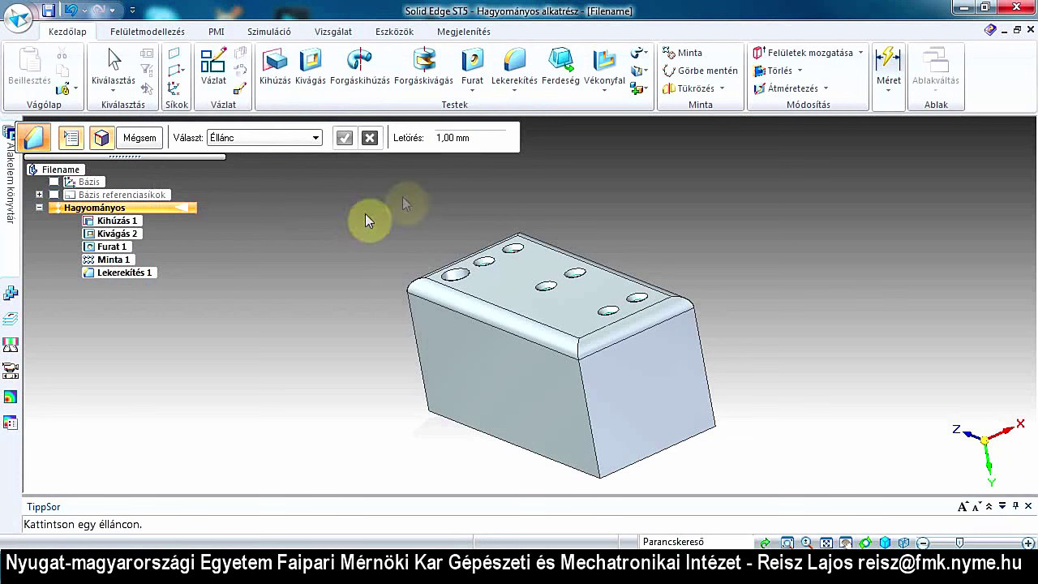
left_click(459, 282)
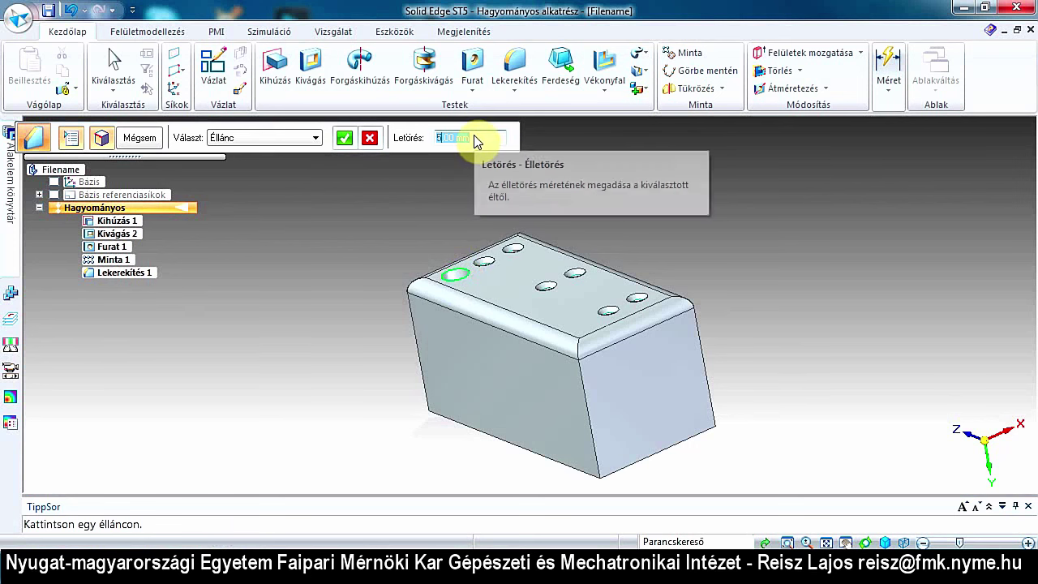
type("5")
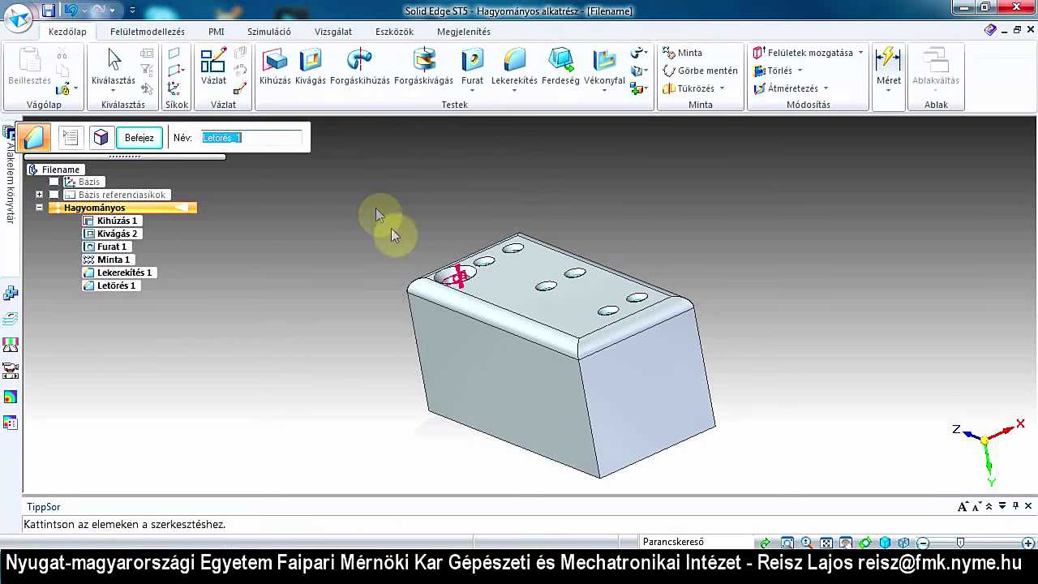
mouse_move(384, 231)
middle_mouse_down()
mouse_move(436, 363)
mouse_move(389, 312)
middle_mouse_up()
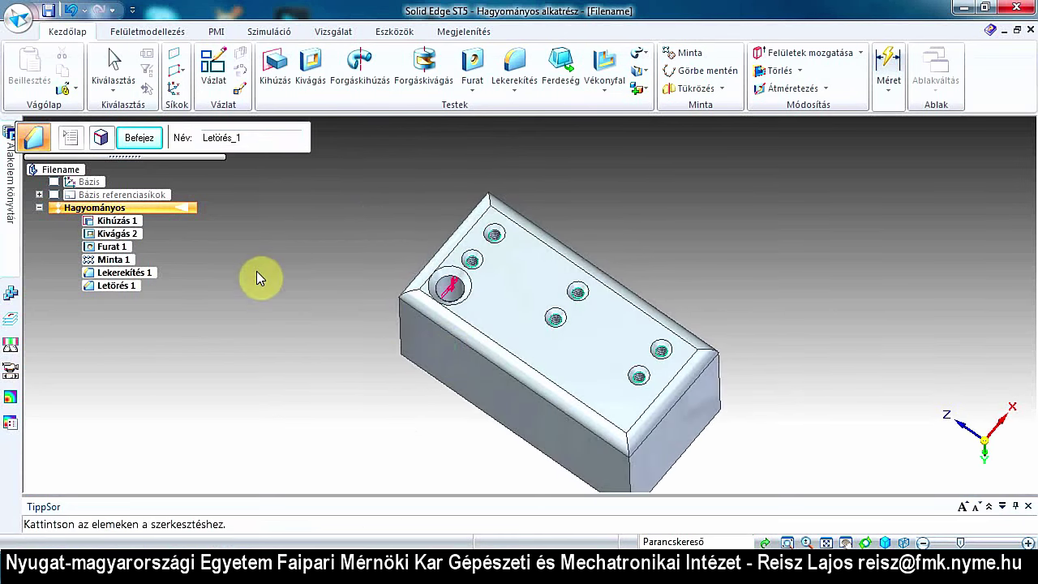
left_click(141, 141)
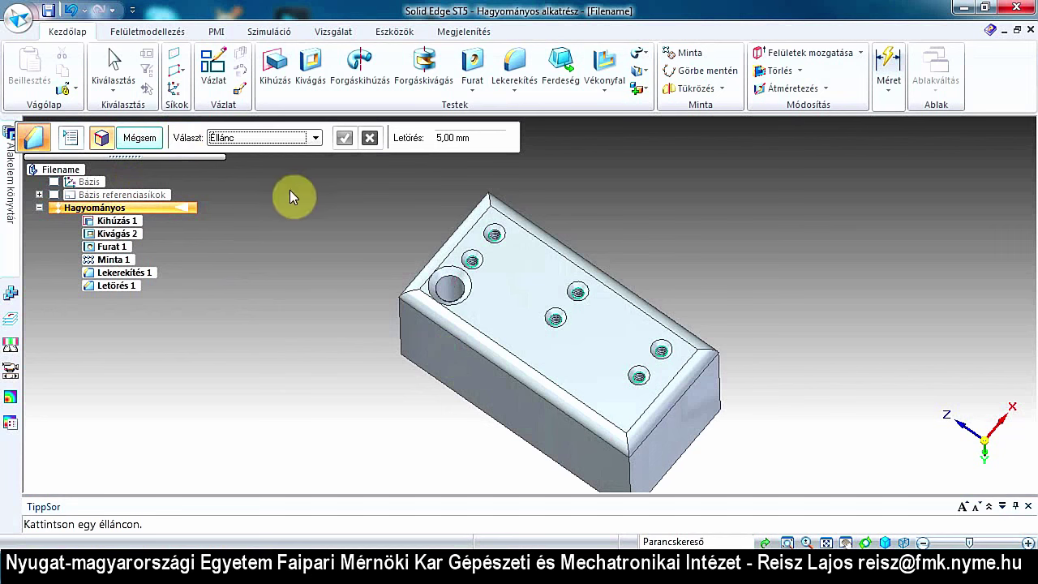
key("Escape")
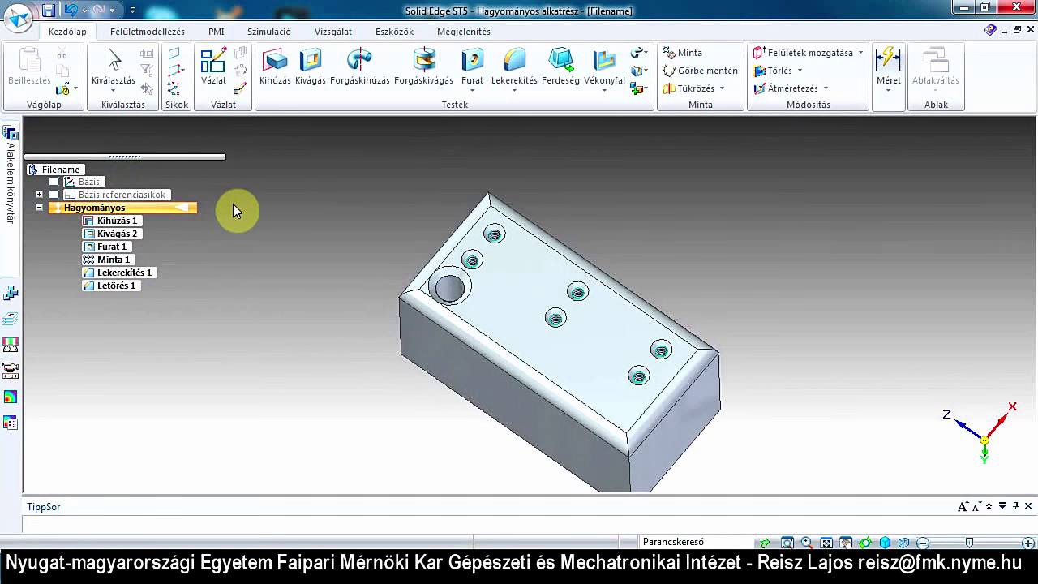
Step: Orbit the block to show its plain face and start a Forgáskihúzás revolved protrusion
middle_click_drag(303, 238, 304, 181)
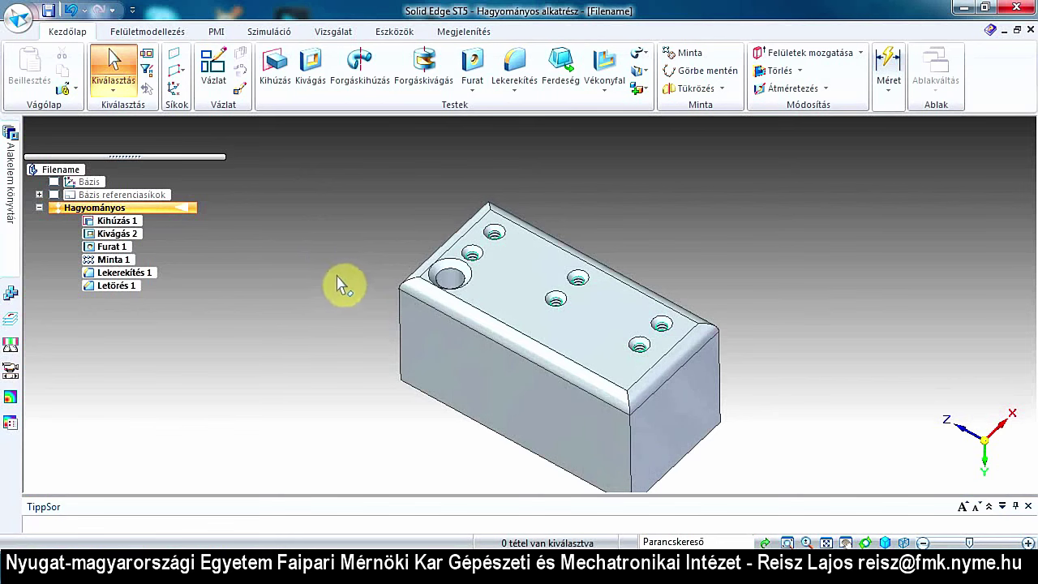
mouse_move(458, 290)
middle_mouse_down()
mouse_move(462, 204)
mouse_move(440, 144)
middle_mouse_up()
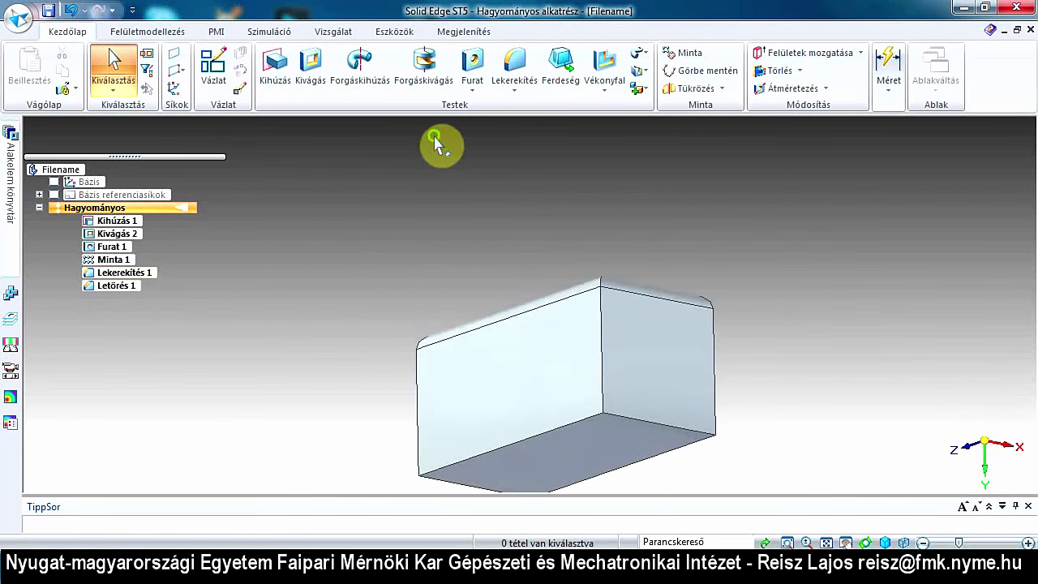
mouse_move(714, 492)
middle_mouse_down()
mouse_move(668, 235)
mouse_move(614, 371)
mouse_move(540, 479)
middle_mouse_up()
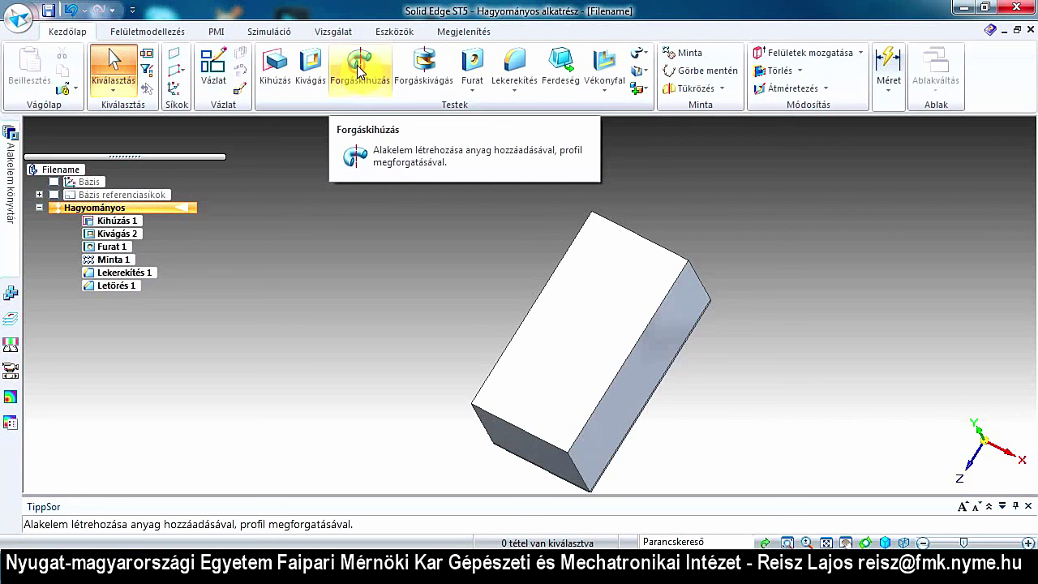
left_click(360, 72)
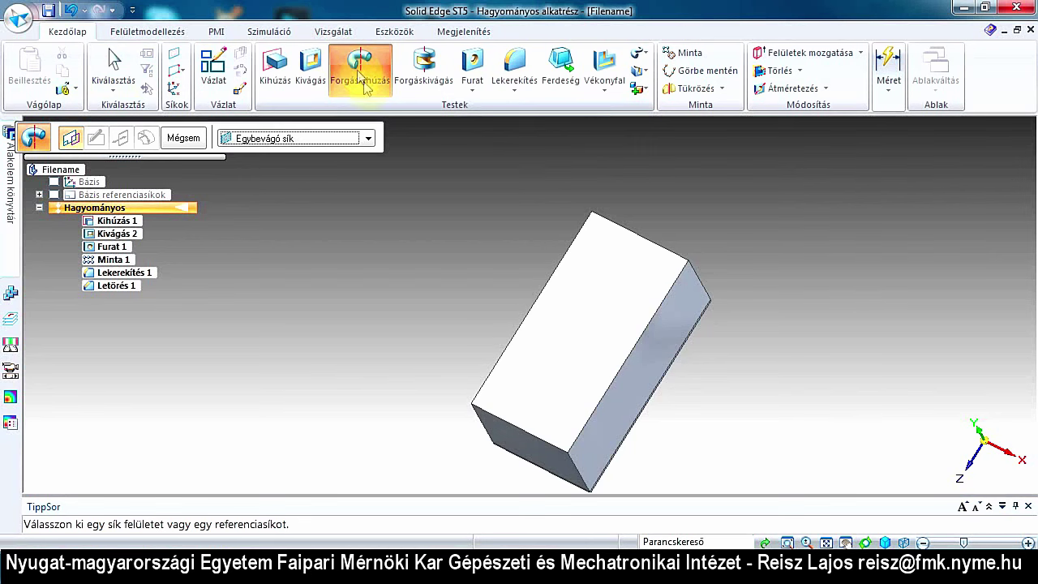
Step: Sketch on the block's large flat face and draw a circle near its upper end
left_click(622, 292)
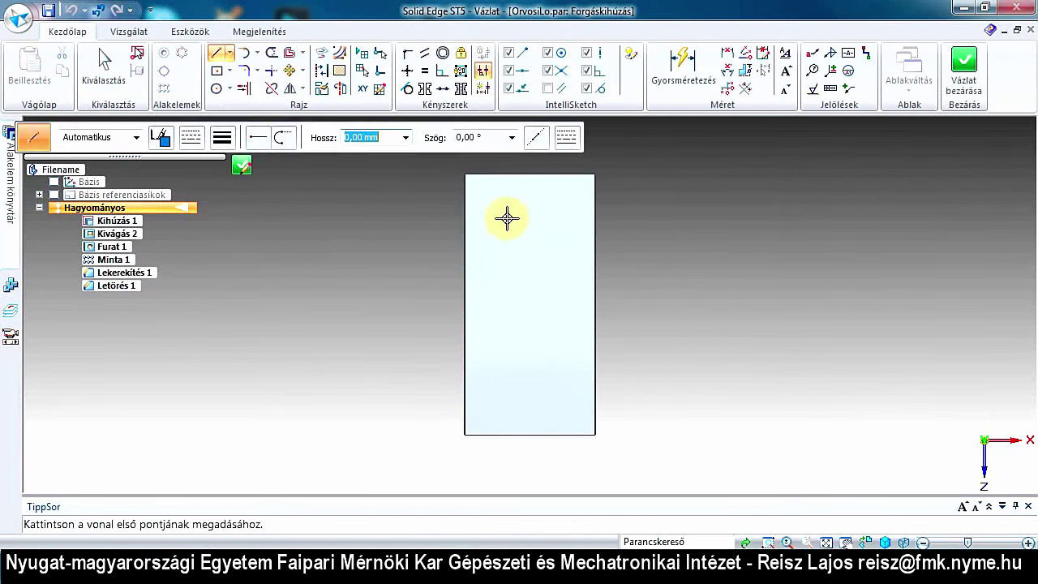
left_click(212, 87)
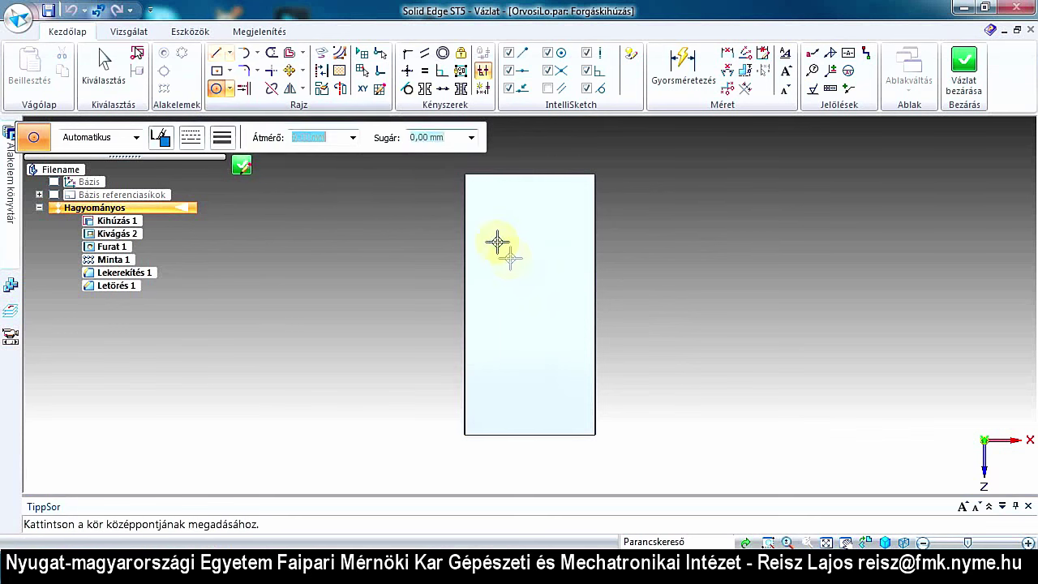
mouse_move(487, 216)
left_mouse_down()
mouse_move(545, 257)
mouse_move(546, 243)
mouse_move(572, 253)
left_mouse_up()
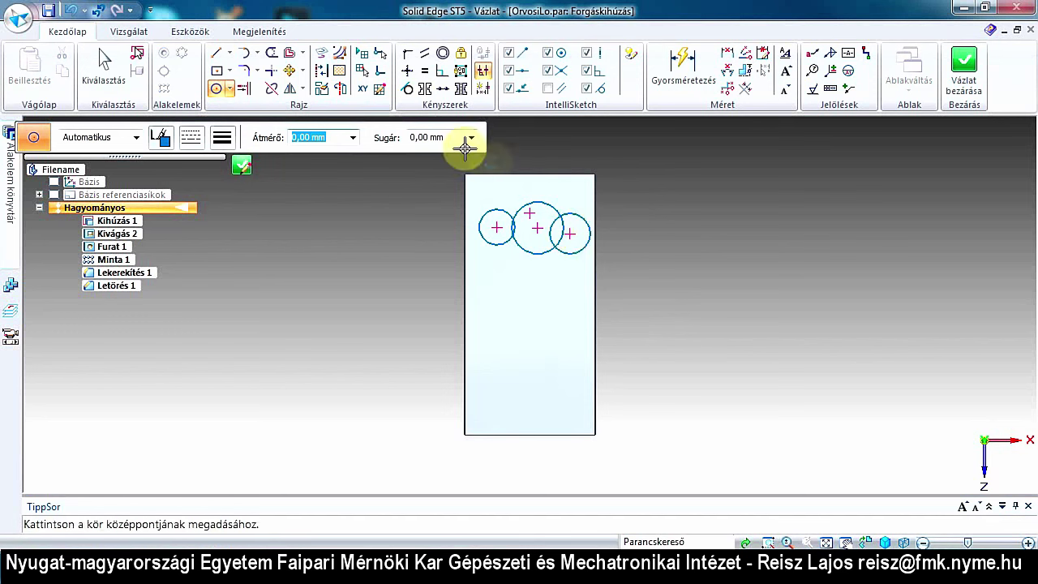
Step: Trim away the inner arcs of the overlapping circles, leaving one lobed outline
left_click(272, 53)
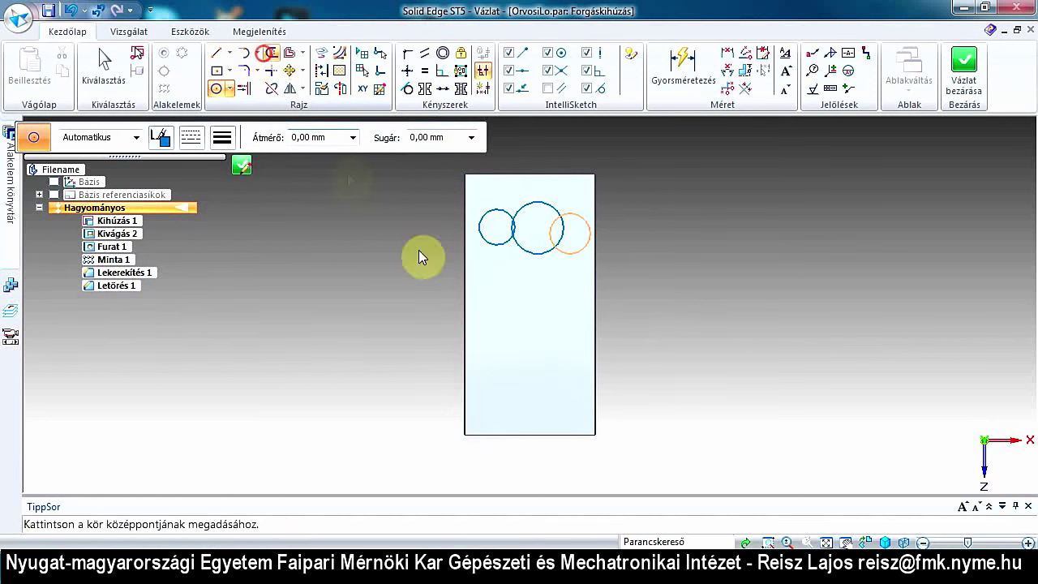
mouse_move(493, 228)
left_mouse_down()
mouse_move(556, 225)
mouse_move(565, 240)
left_mouse_up()
scroll(516, 215, "down", 2)
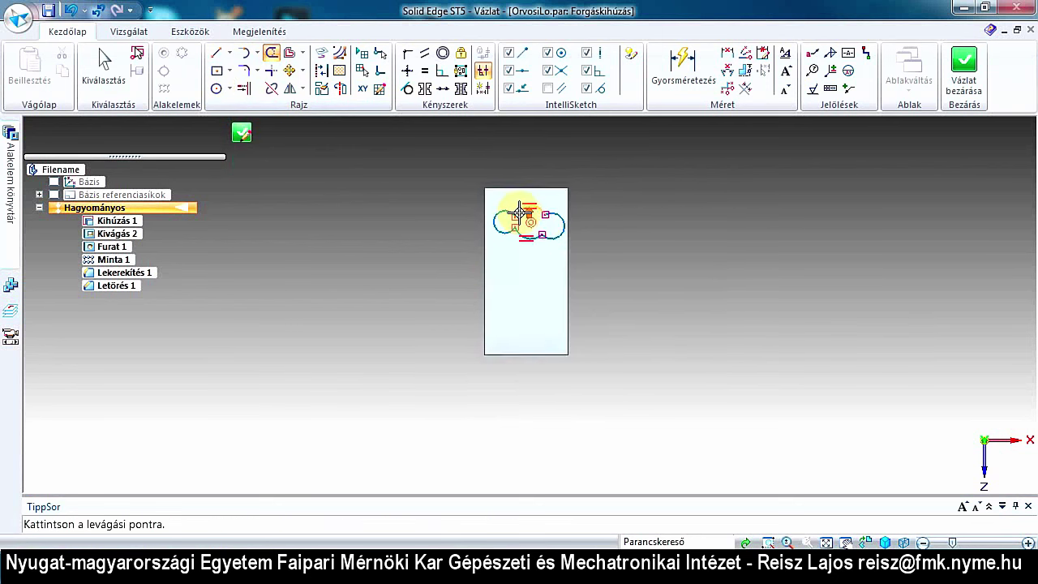
scroll(519, 214, "up", 2)
scroll(527, 214, "up", 2)
scroll(534, 215, "down", 2)
key("Escape")
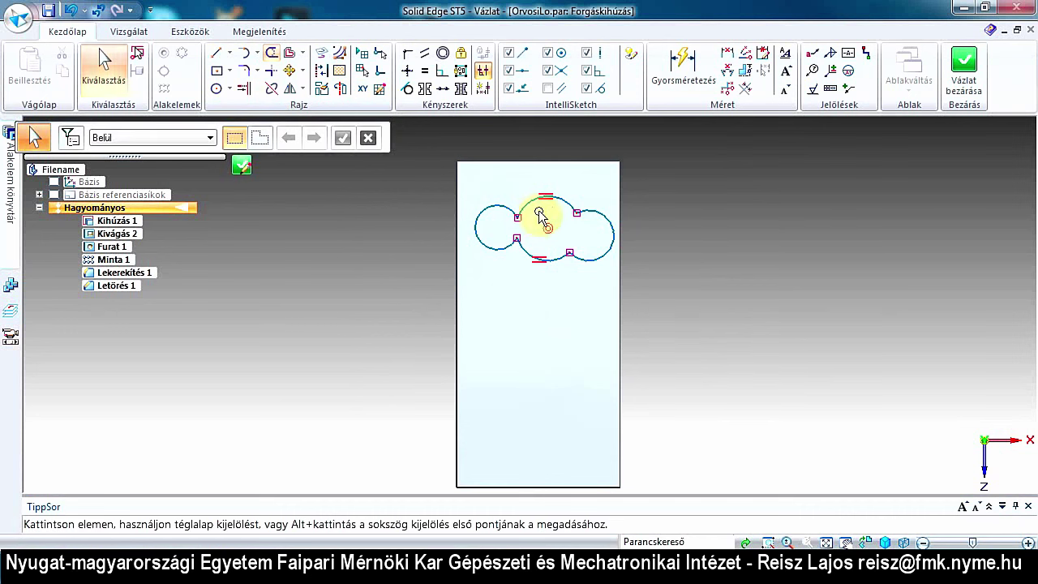
Step: Attempt to close the lobed profile sketch and dismiss the missing-axis profile error
left_click(964, 68)
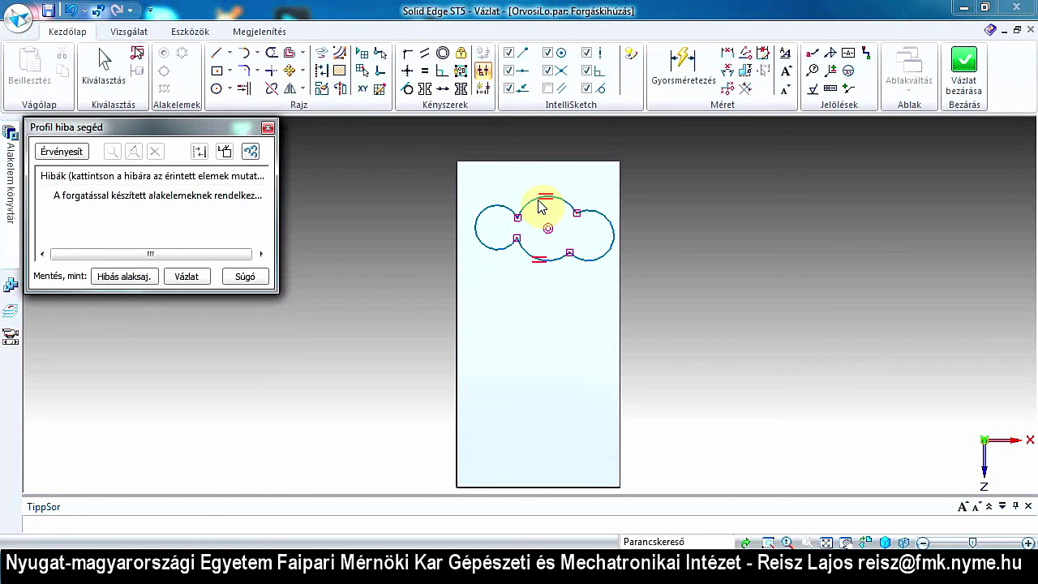
left_click(269, 128)
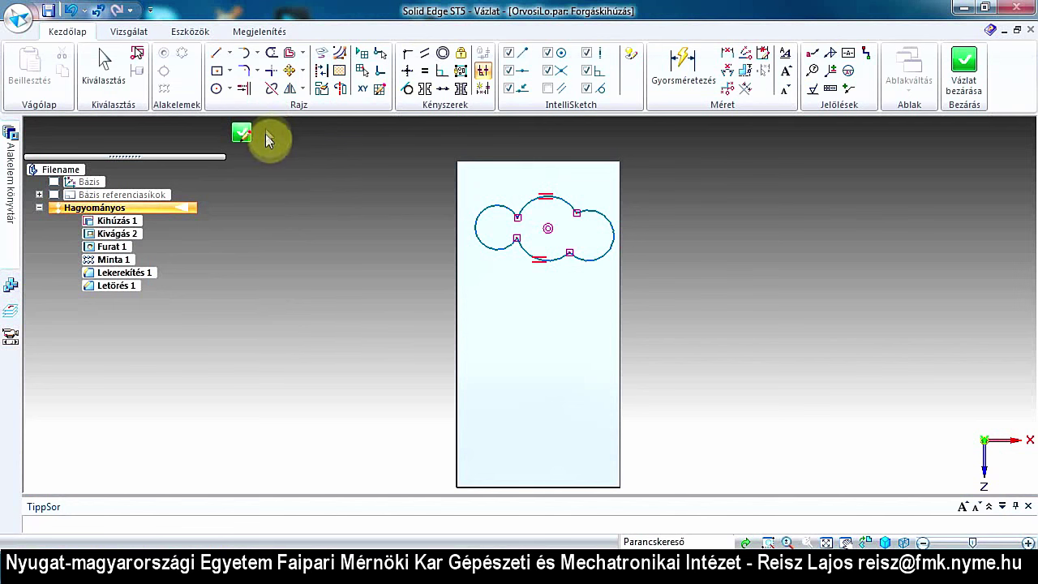
left_click(216, 52)
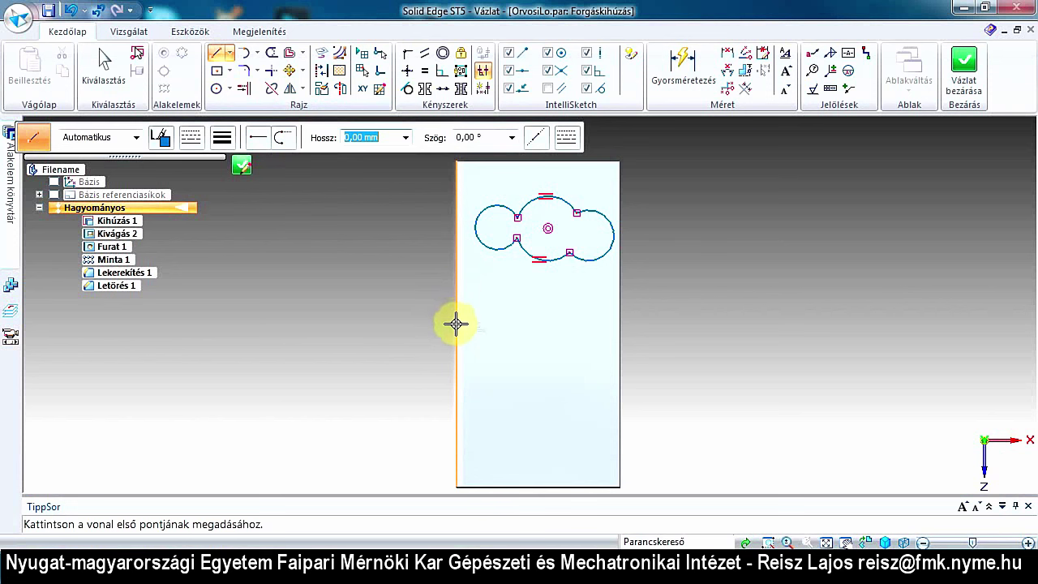
Step: Draw a horizontal line across the face below the outline and make it the revolution axis
left_click(456, 324)
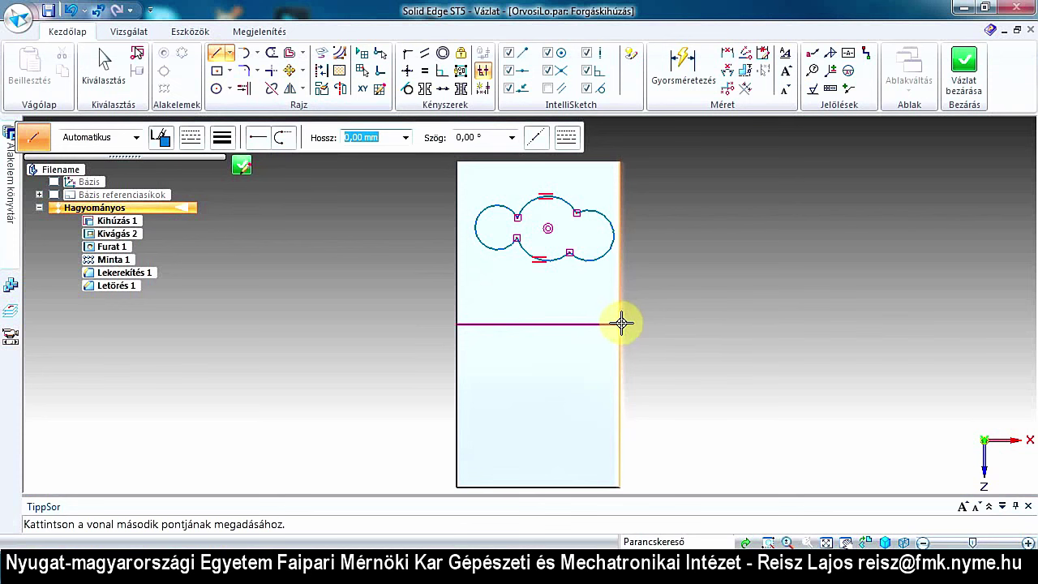
type("100")
left_click(620, 323)
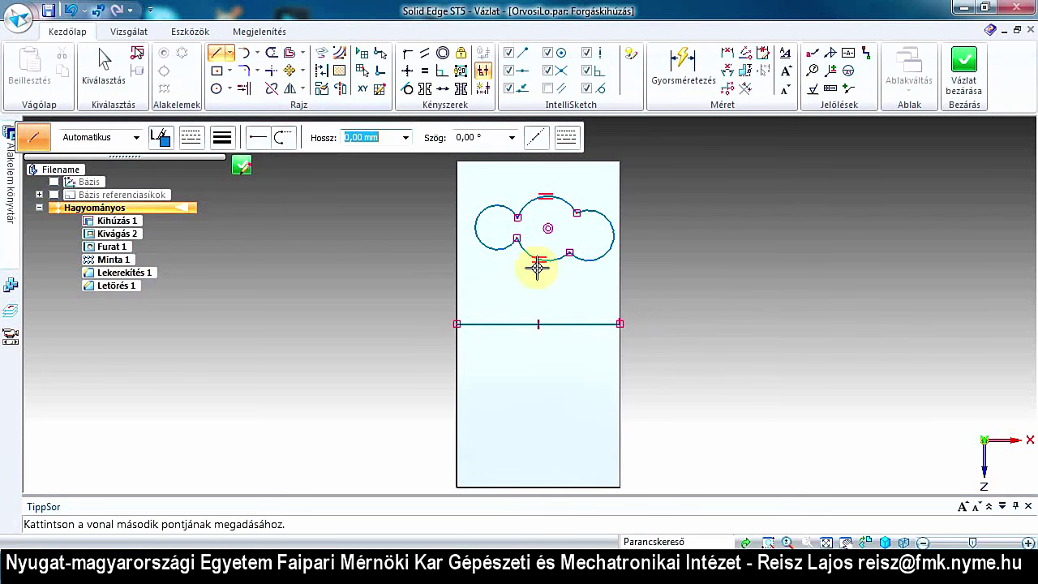
key("Escape")
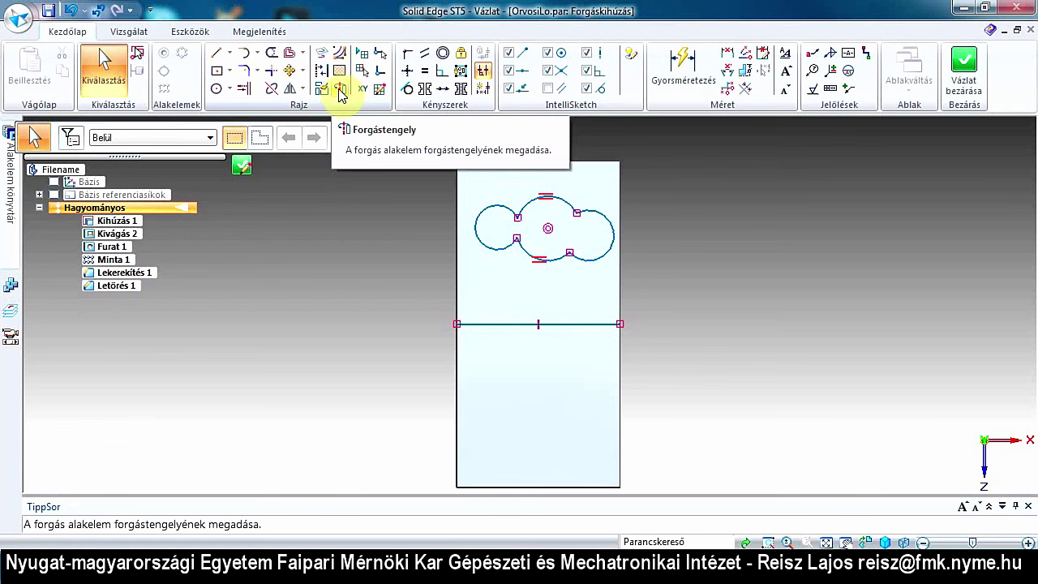
left_click(339, 89)
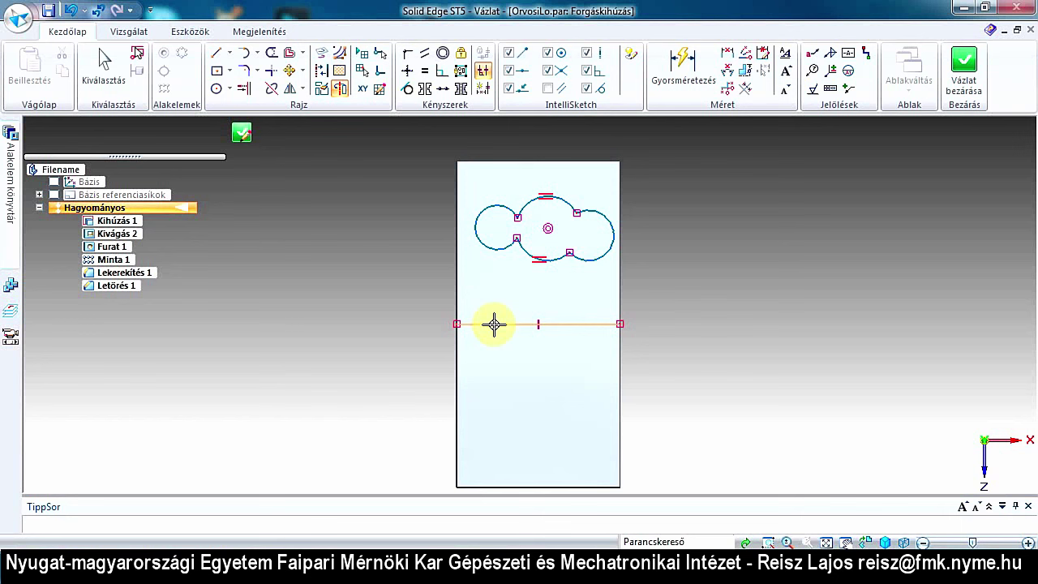
left_click(494, 324)
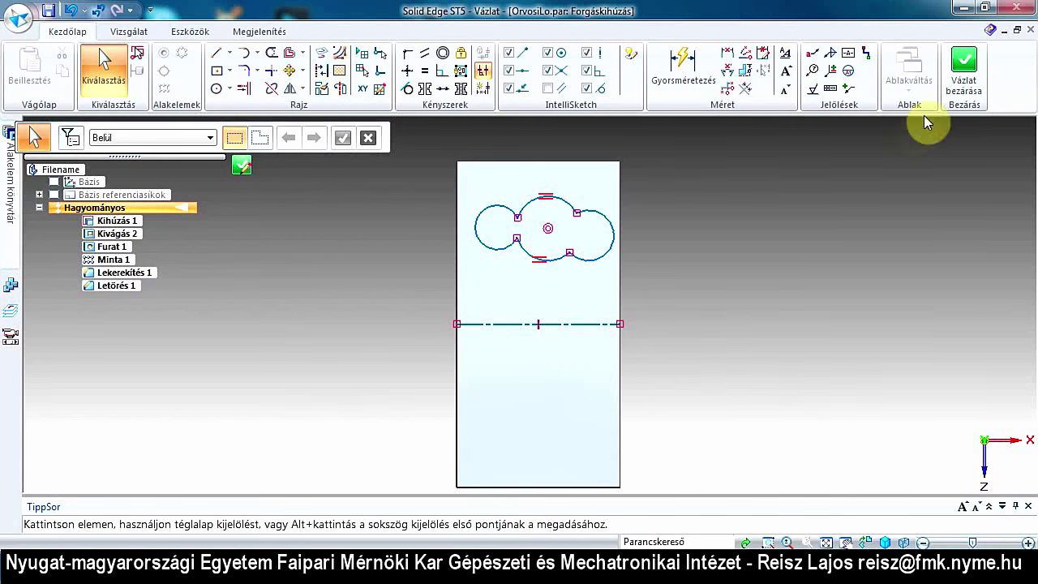
Step: Close the sketch and revolve the lobed profile by a 180° angle toward the chosen side
left_click(968, 71)
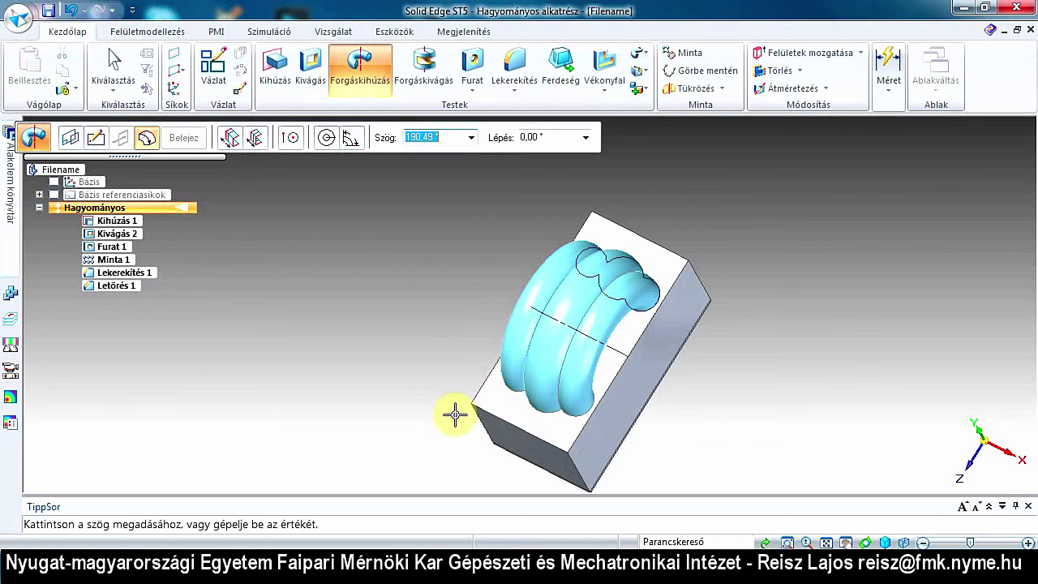
mouse_move(446, 405)
middle_mouse_down()
mouse_move(327, 300)
mouse_move(329, 350)
mouse_move(345, 365)
mouse_move(417, 343)
middle_mouse_up()
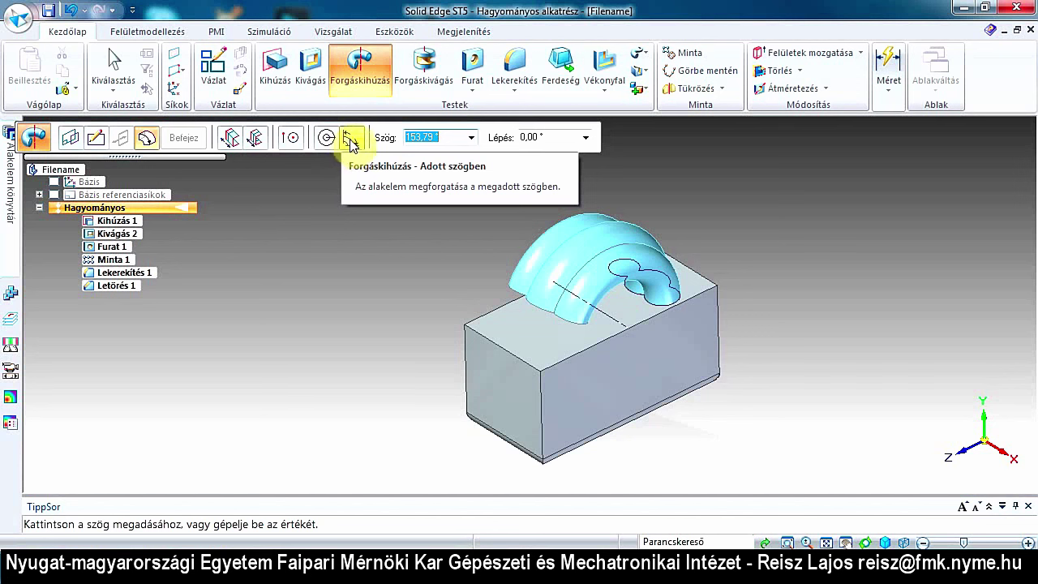
left_click(351, 142)
left_click(434, 136)
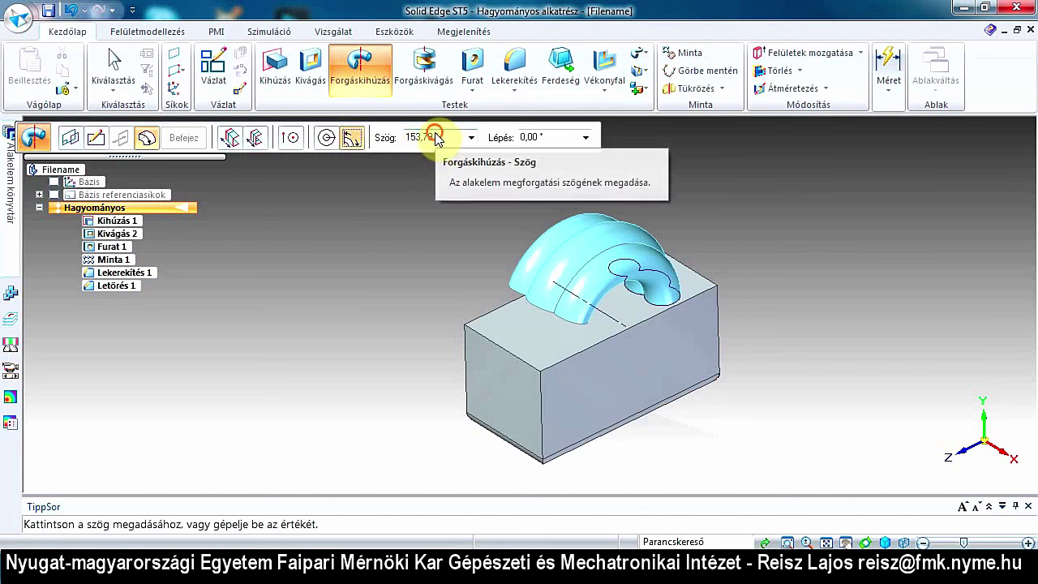
type("180")
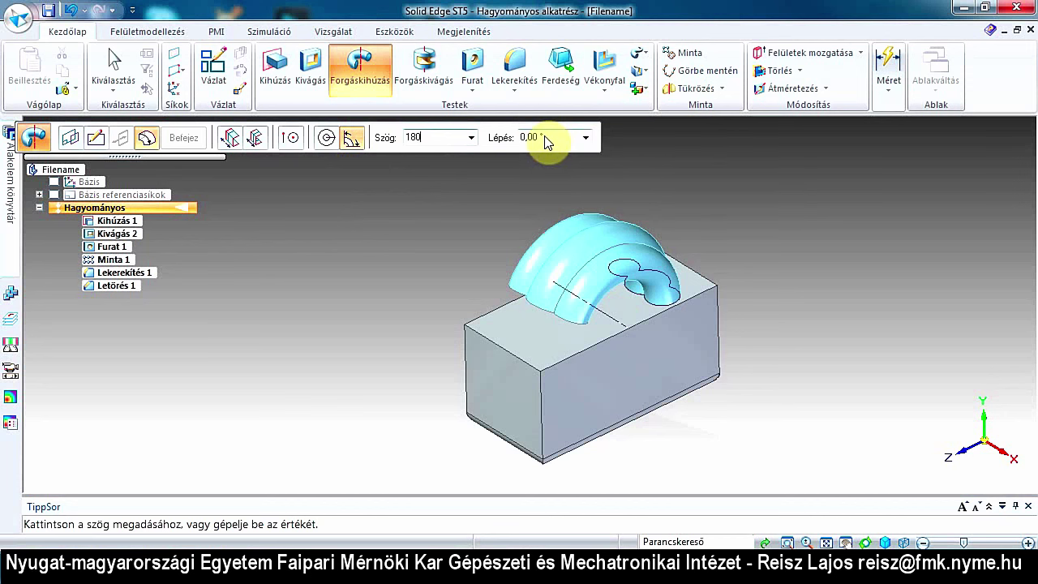
key("Return")
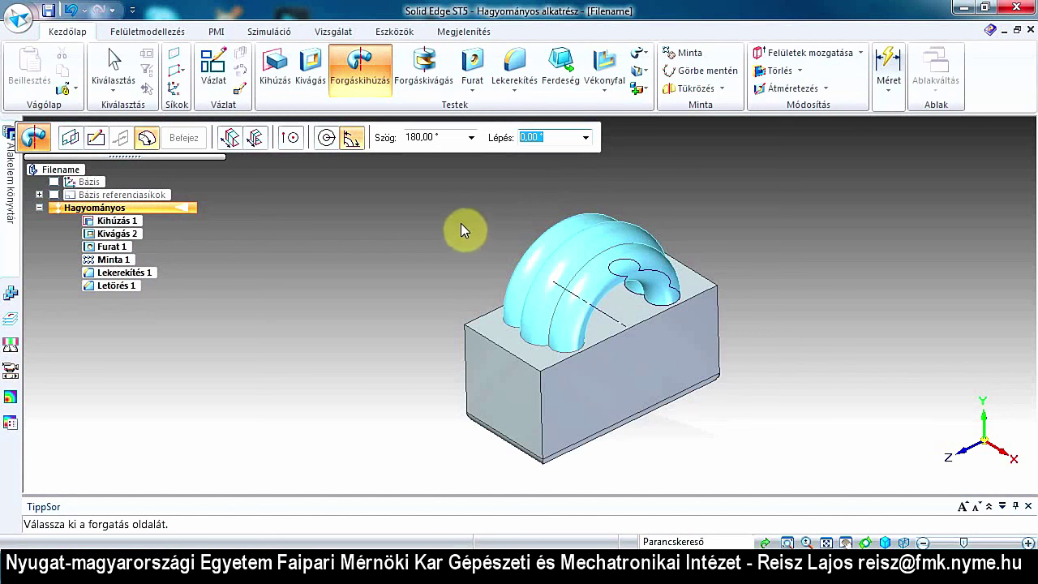
left_click(460, 224)
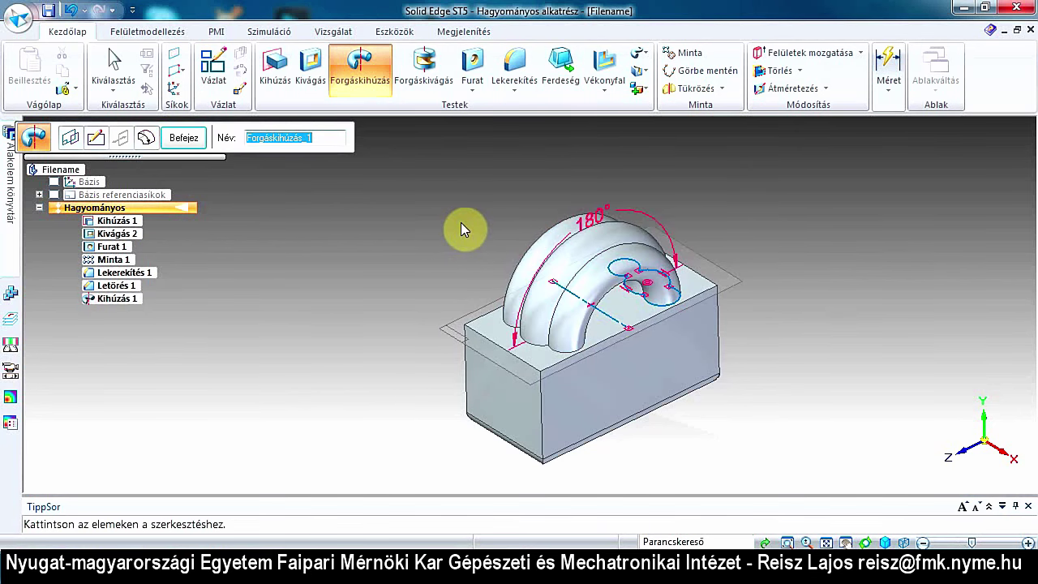
Step: Finish the 180° revolved ring protrusion, then orbit to inspect the underside and holes
left_click(183, 138)
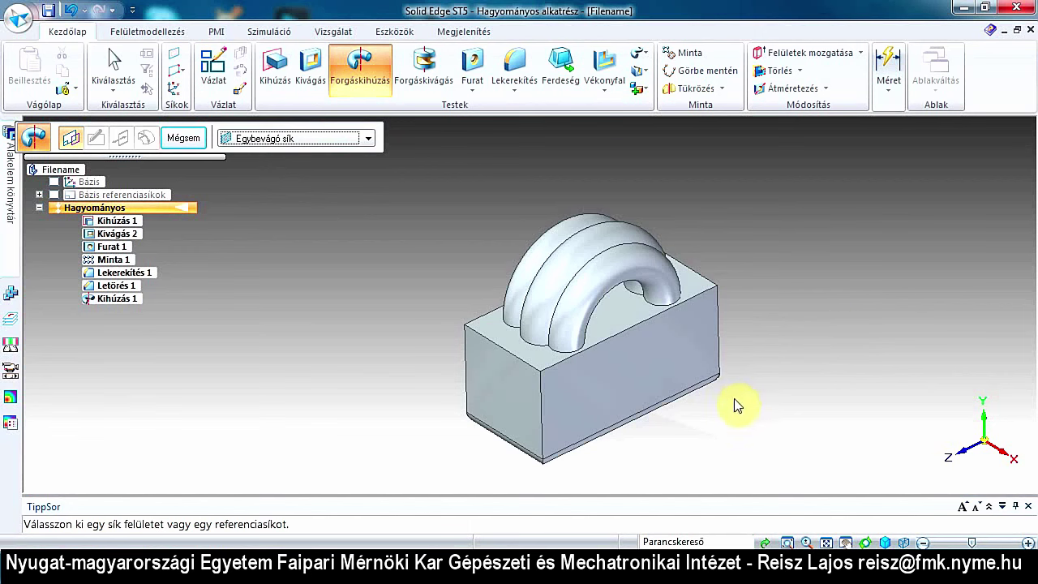
mouse_move(686, 422)
middle_mouse_down()
mouse_move(616, 224)
mouse_move(600, 213)
mouse_move(518, 225)
mouse_move(518, 236)
middle_mouse_up()
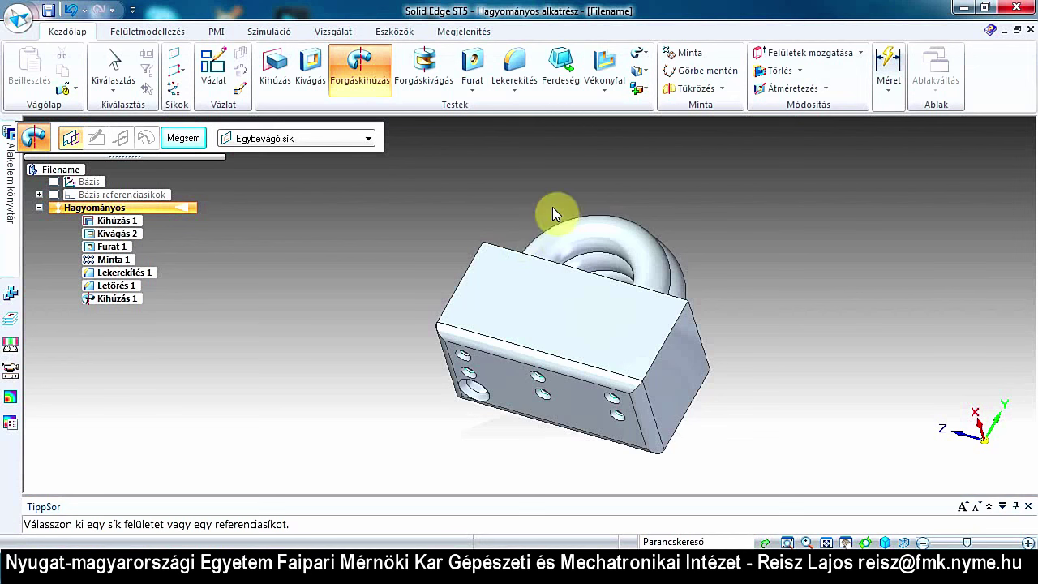
middle_click_drag(570, 233, 628, 180)
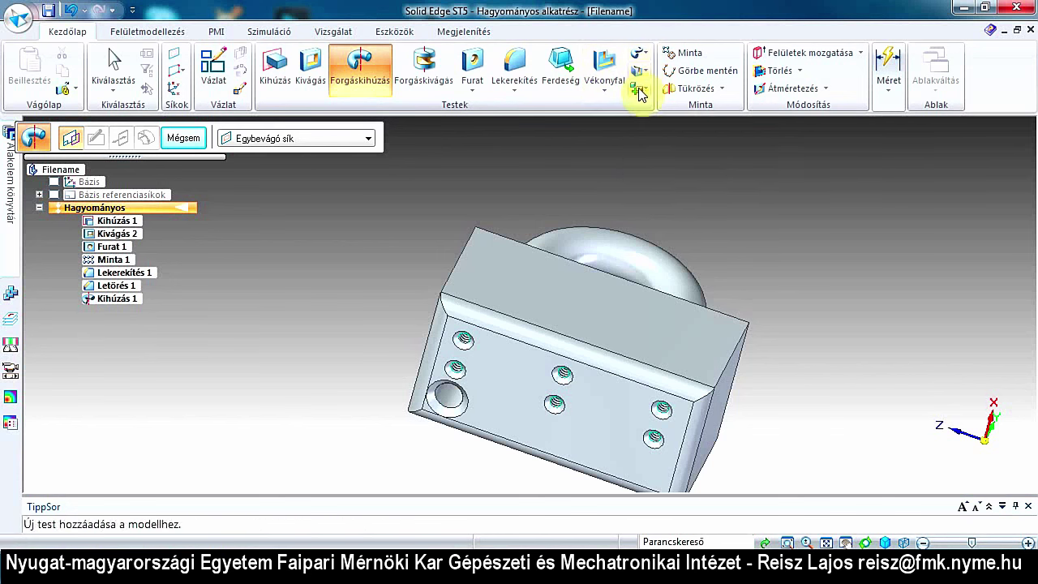
Step: Choose Lofted from the protrusion types and start a sketch for its first profile
left_click(646, 57)
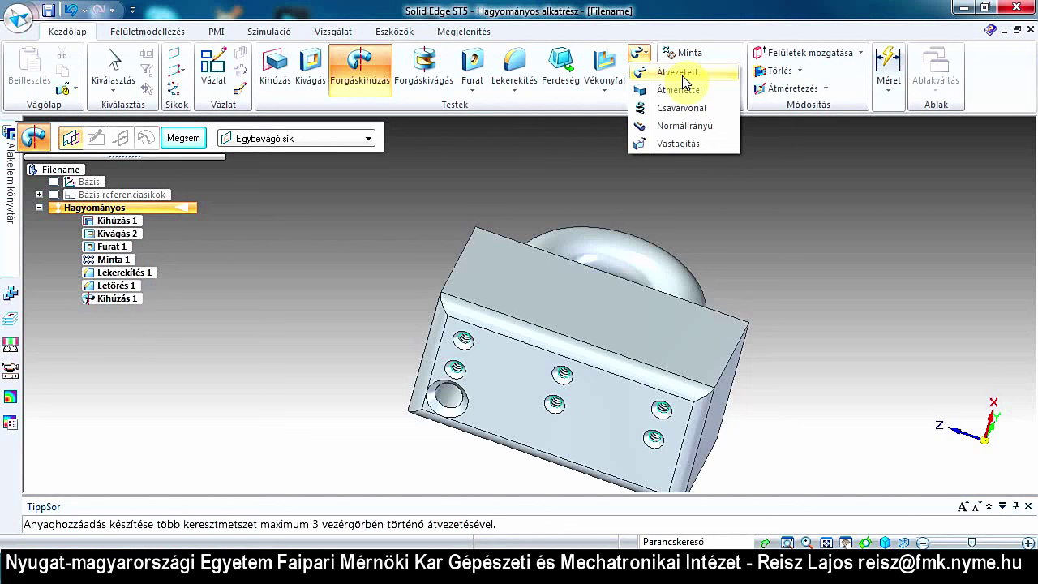
left_click(683, 76)
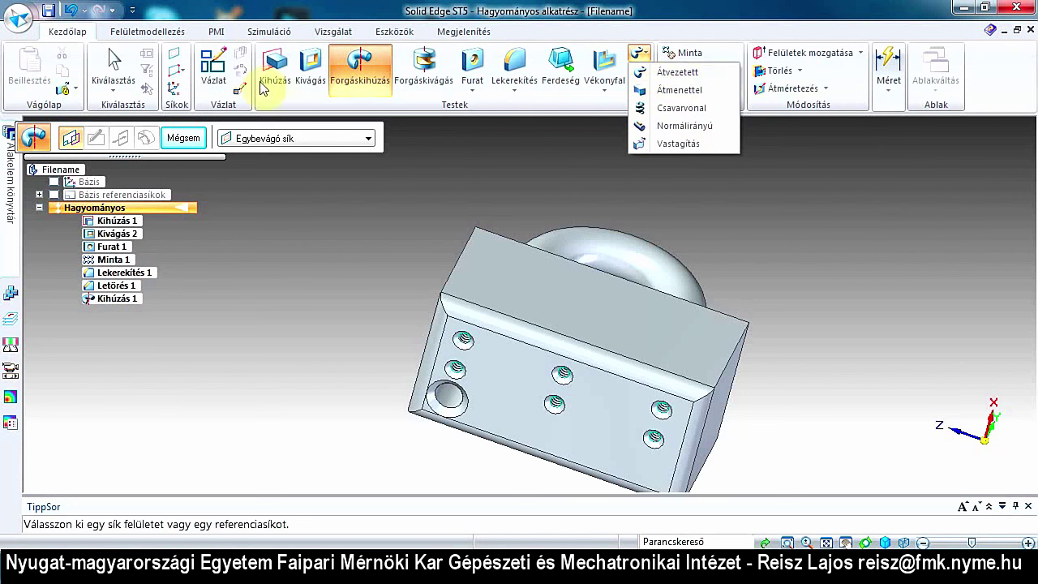
left_click(208, 71)
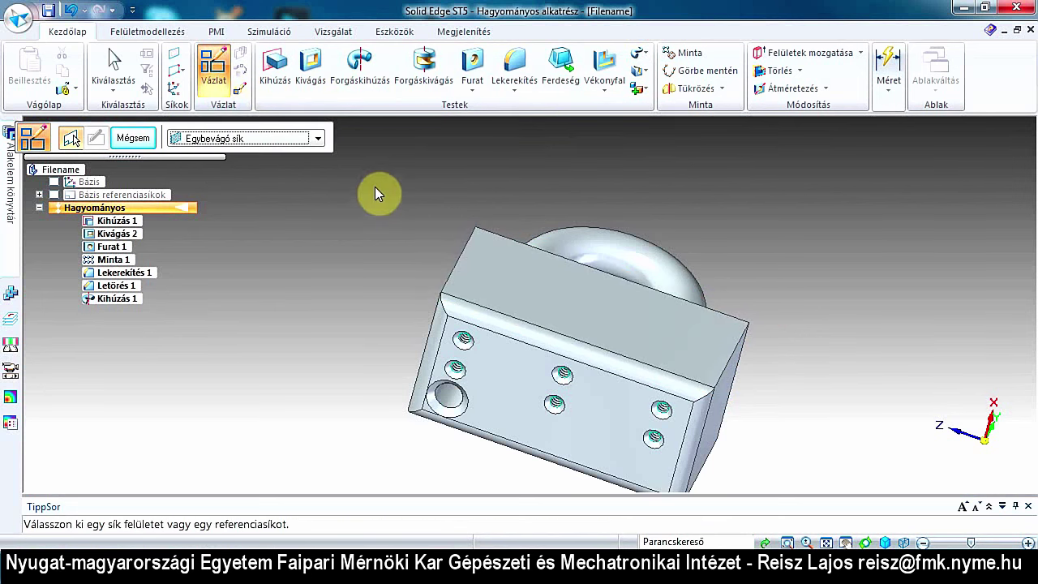
Step: Sketch a 50 × 50 mm square on the block's top face and close the sketch
left_click(519, 290)
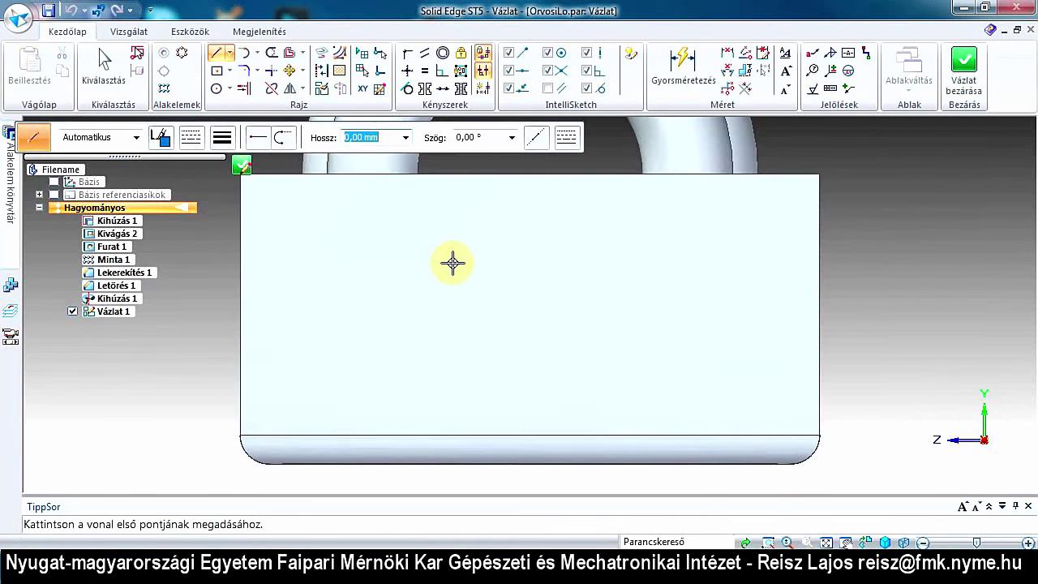
left_click(214, 70)
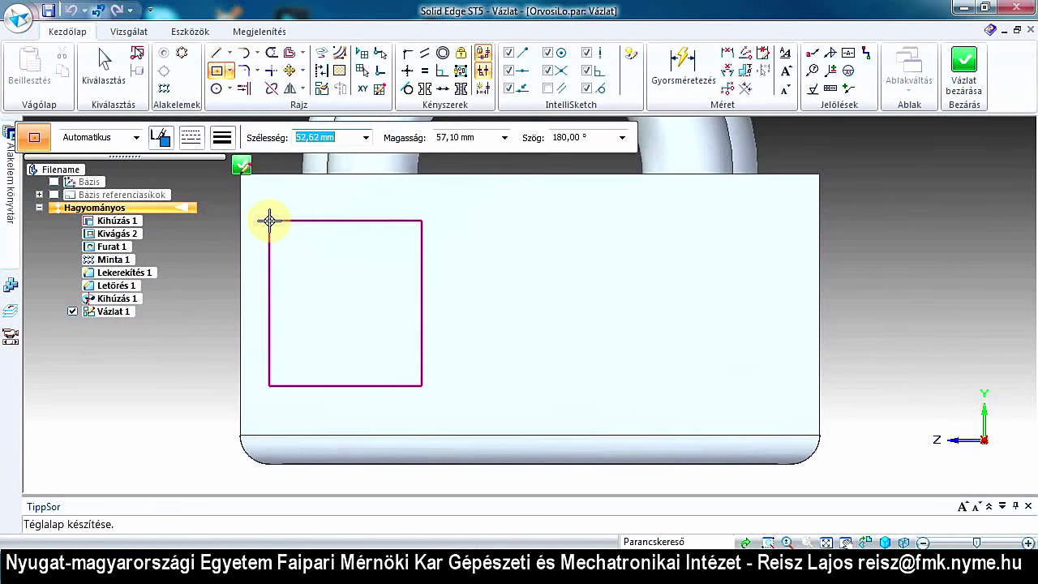
type("50")
key("Tab")
type("50")
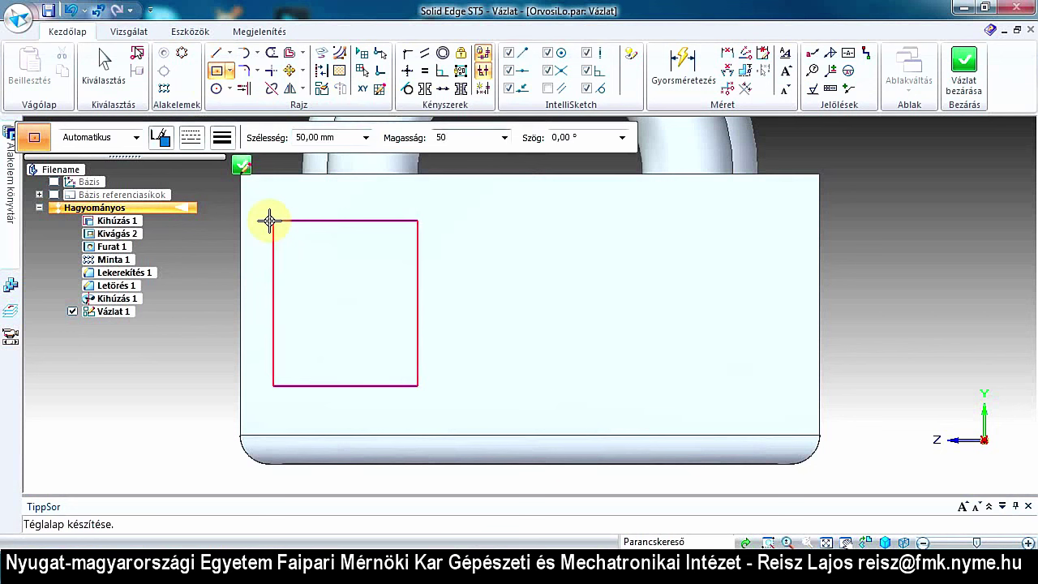
key("Tab")
key("Return")
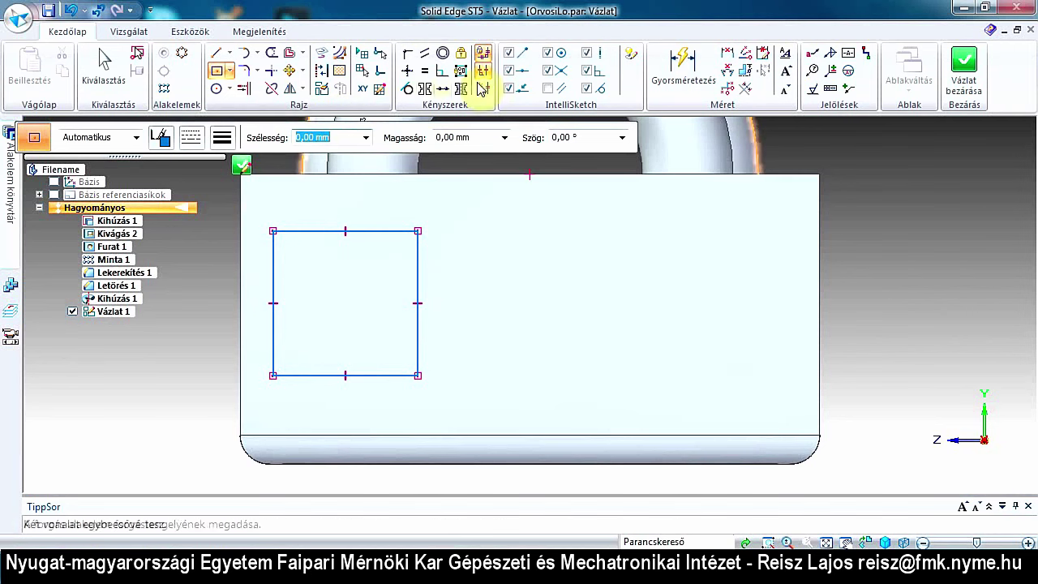
left_click(970, 71)
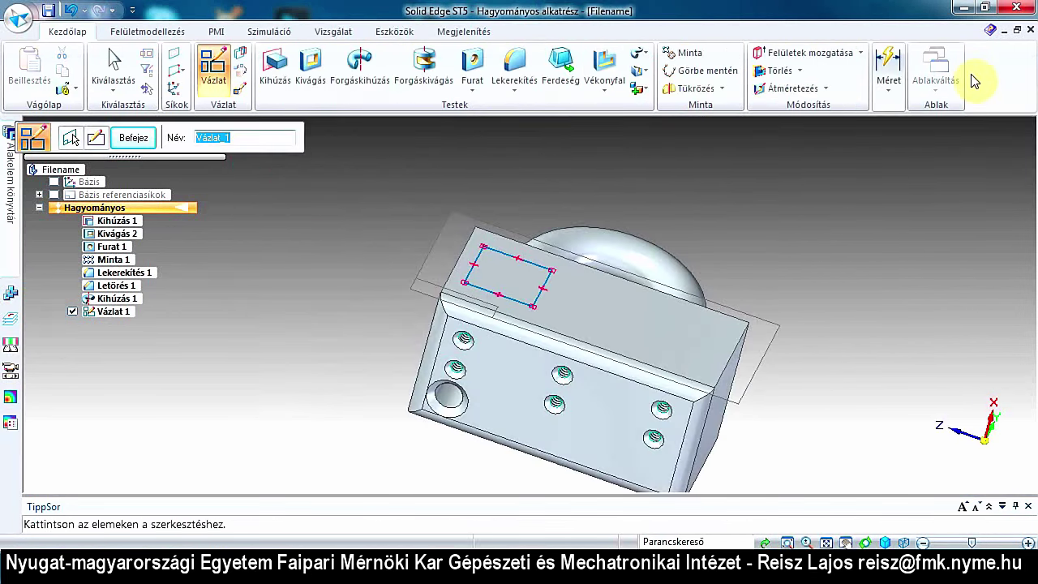
Step: Finish the square sketch as Vázlat 1 and start a second sketch
left_click(131, 143)
left_click(130, 142)
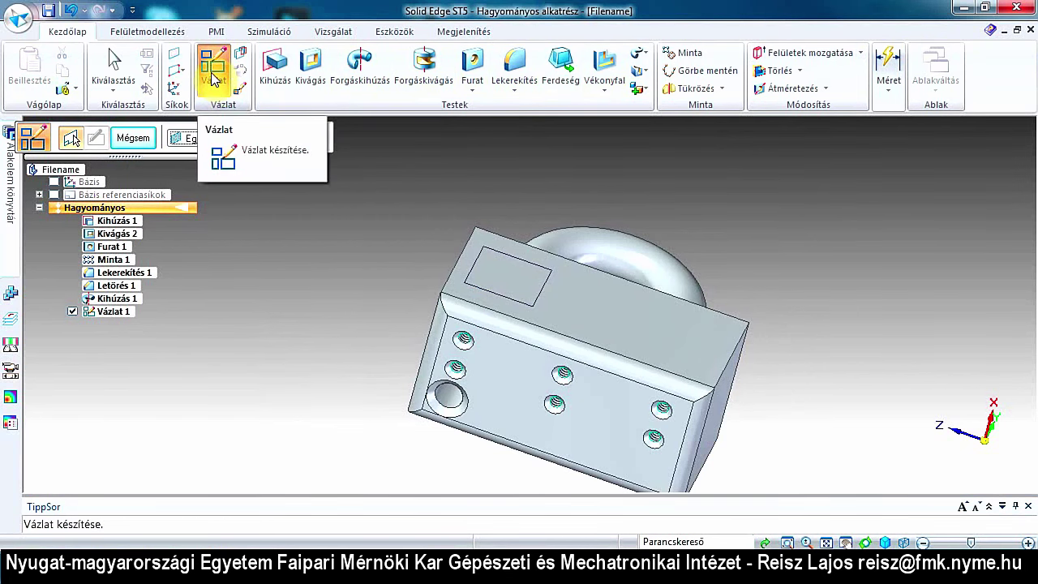
left_click(640, 53)
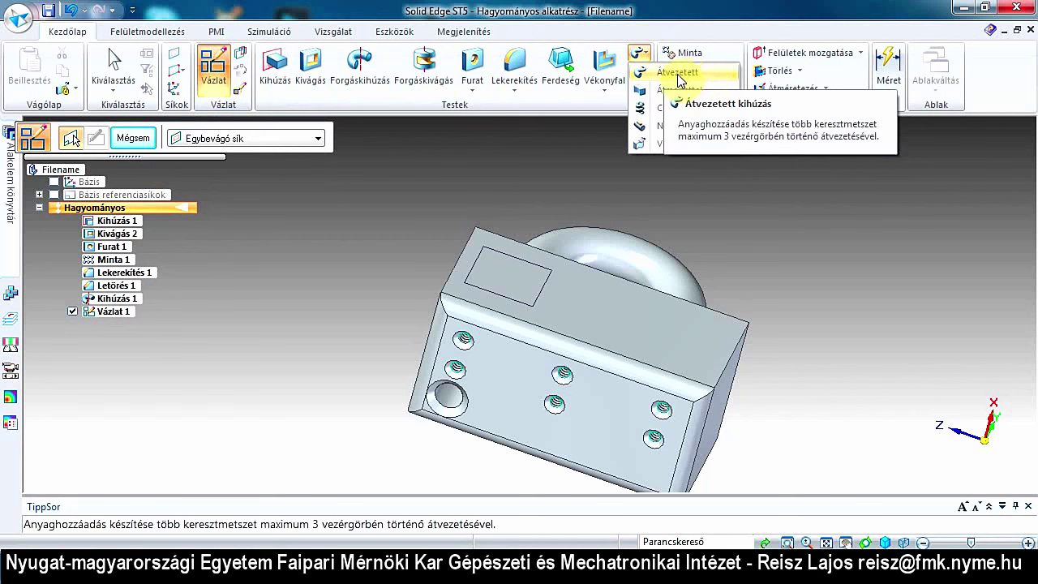
left_click(213, 73)
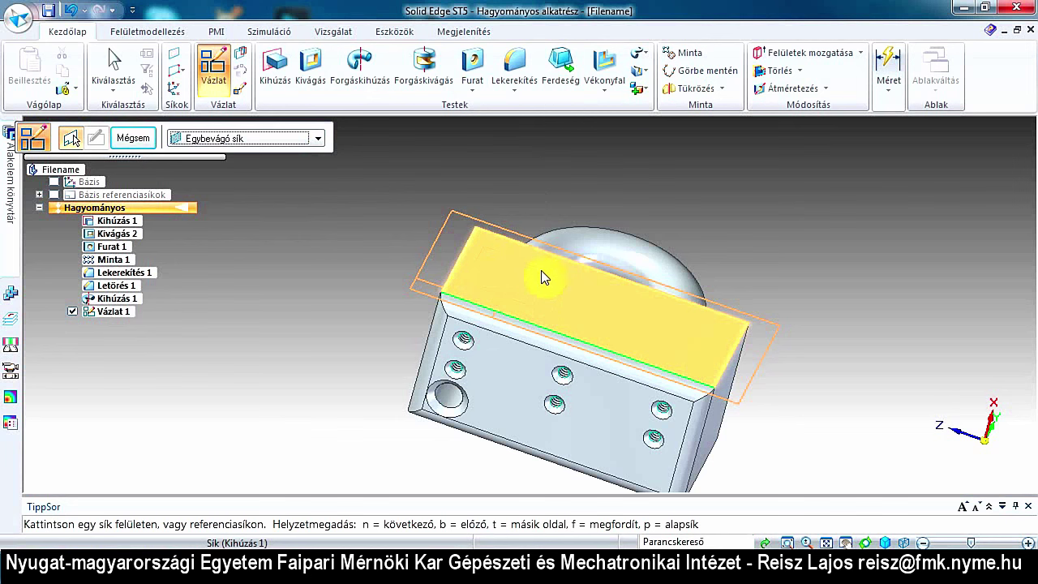
Step: Place the new sketch plane parallel to the block's top face, offset 30.42 mm
left_click(296, 138)
left_click(241, 174)
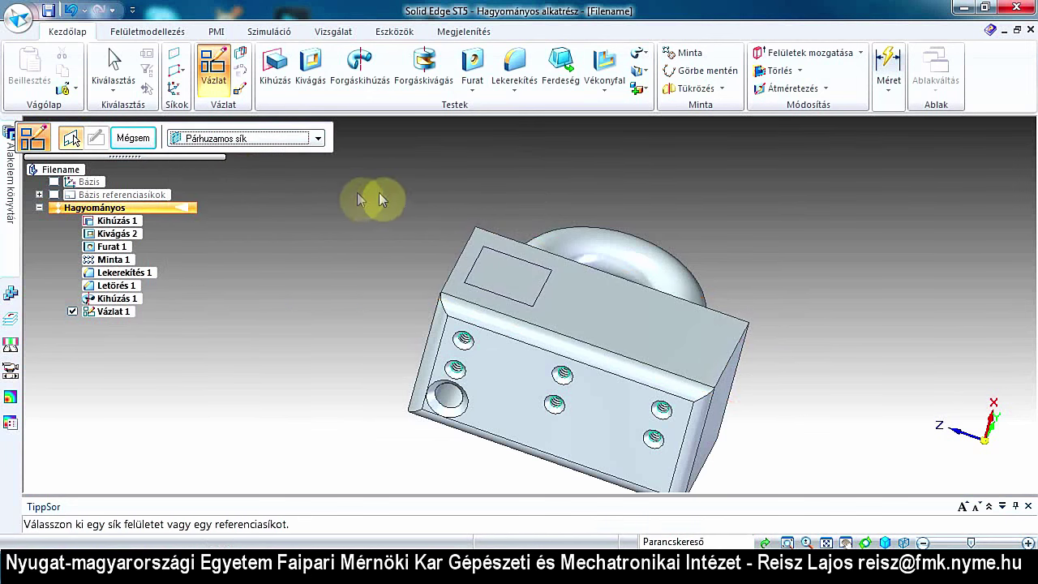
left_click(499, 376)
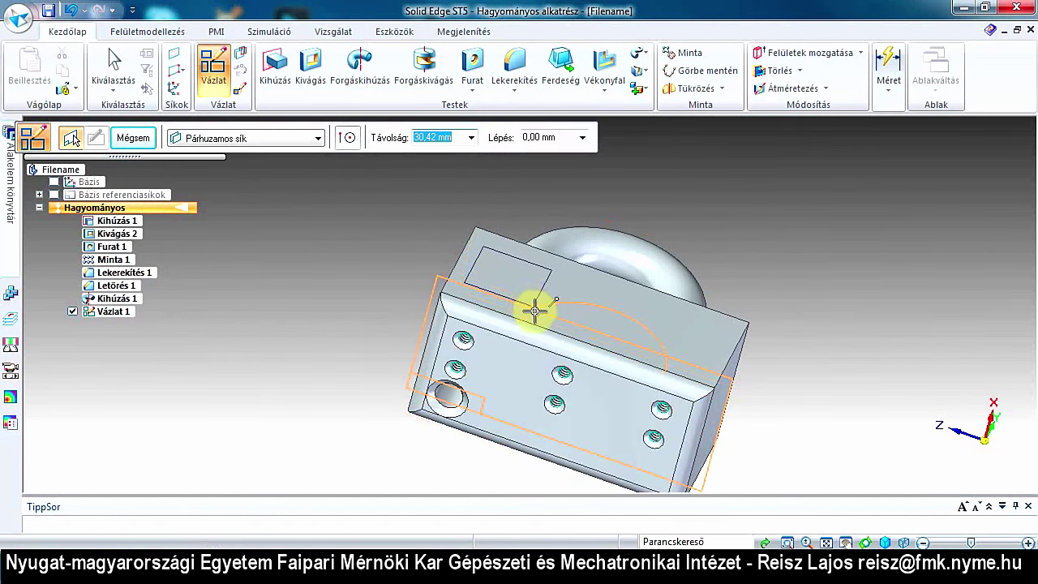
scroll(528, 302, "up", 2)
scroll(530, 301, "up", 2)
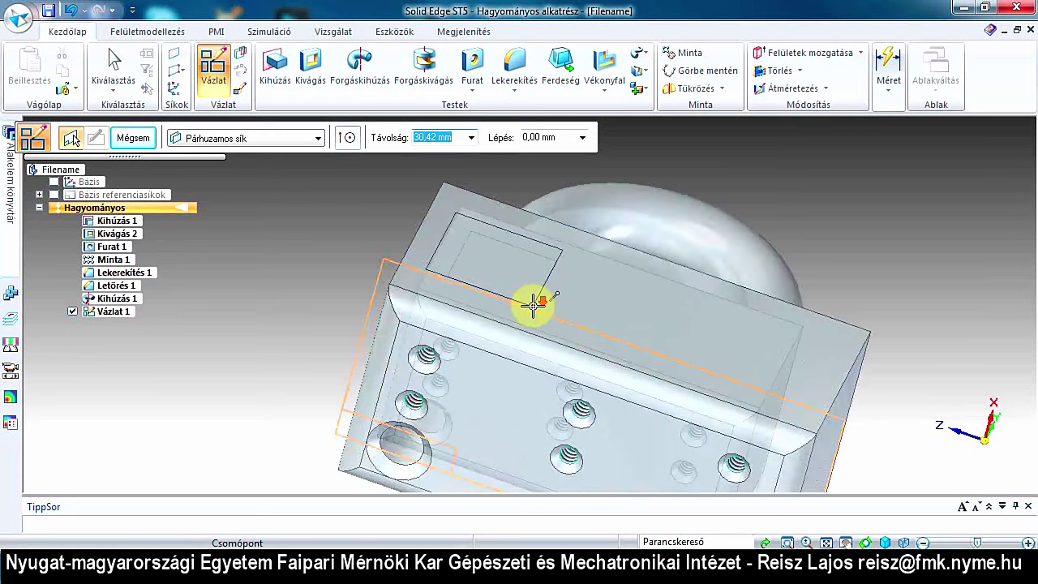
scroll(530, 302, "up", 2)
scroll(535, 306, "up", 2)
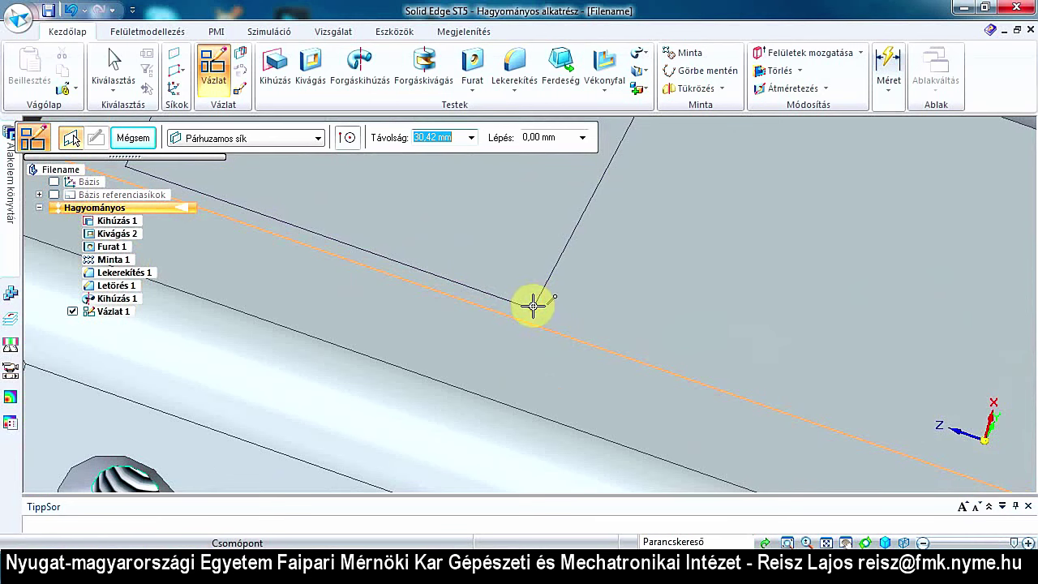
left_click(535, 312)
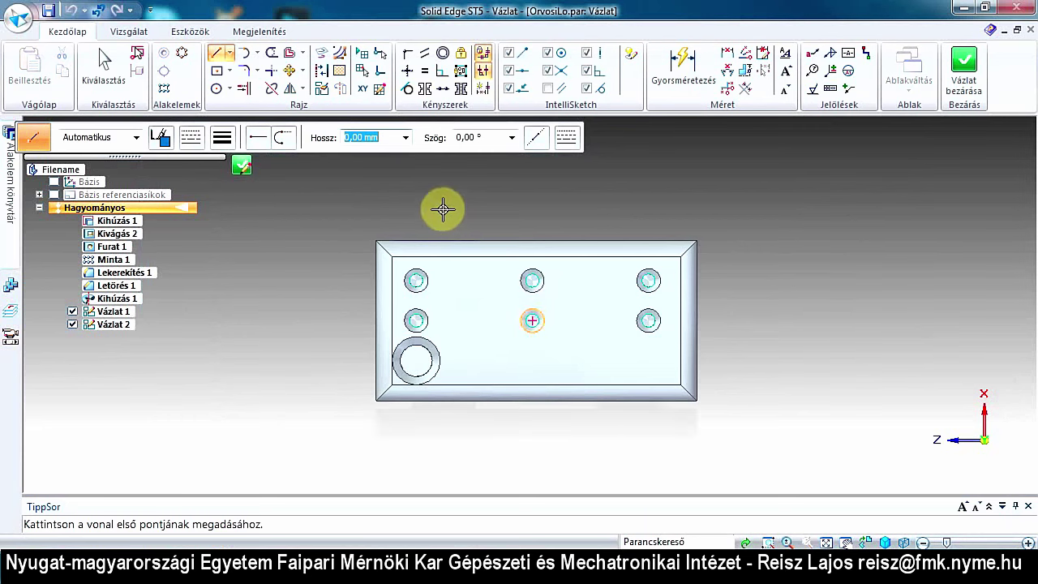
Step: Orbit the view until the top face and the 50 mm square are visible
scroll(424, 216, "up", 3)
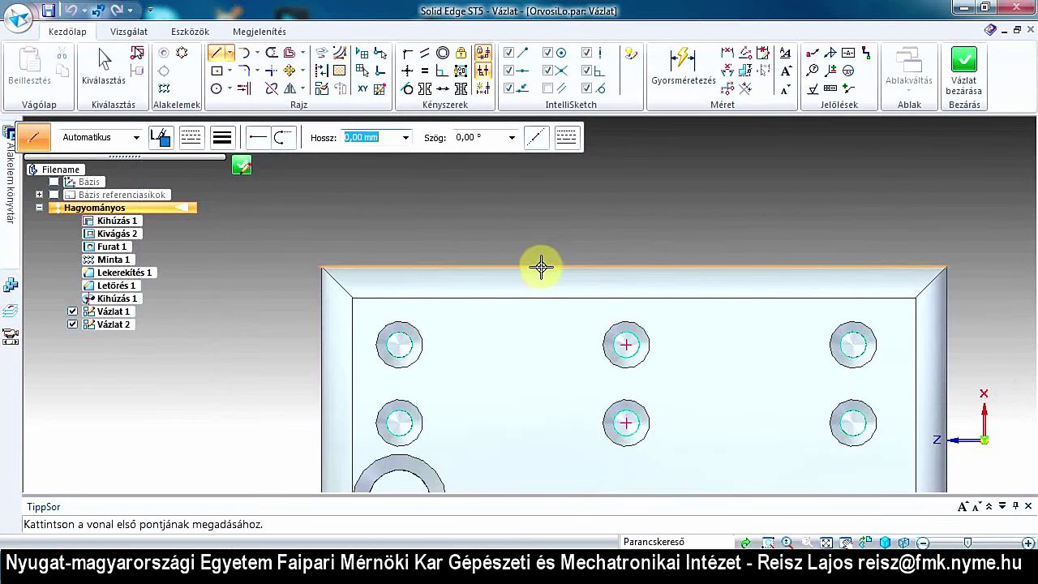
middle_click_drag(475, 292, 468, 328)
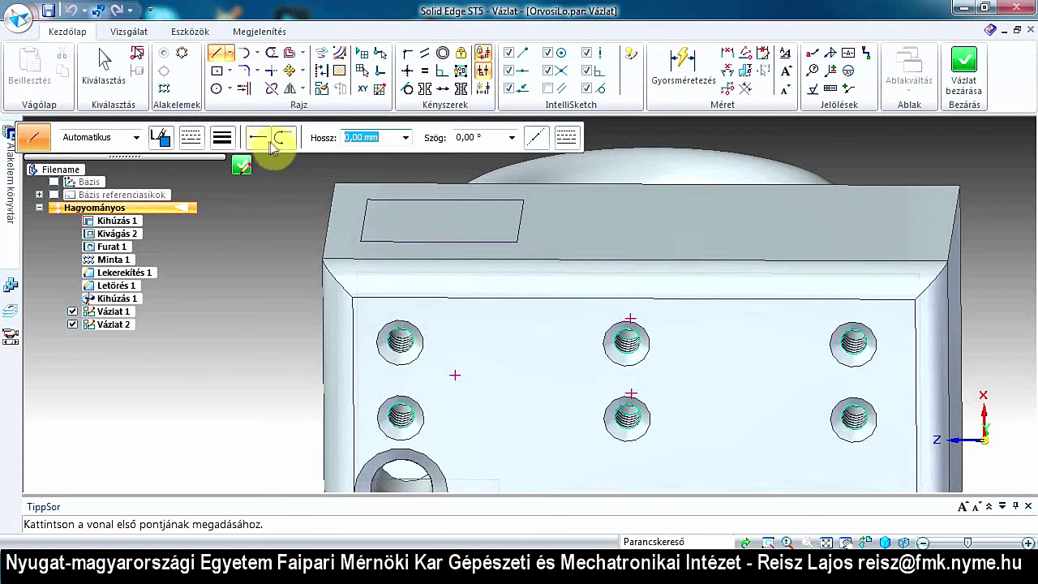
Step: Include the square's near edge in Vázlat 2, viewing the sketch plane face-on
left_click(323, 60)
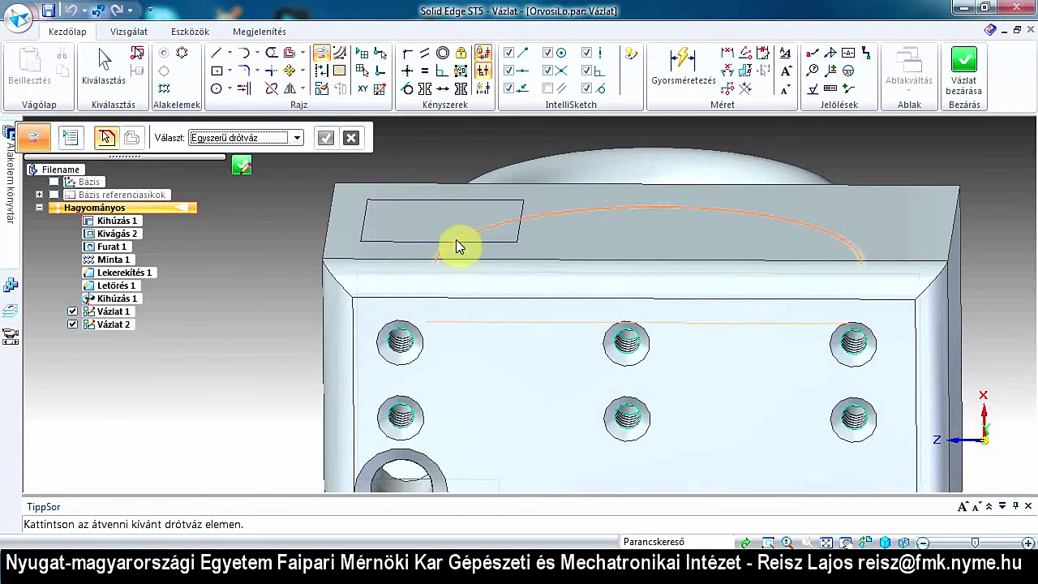
left_click(476, 242)
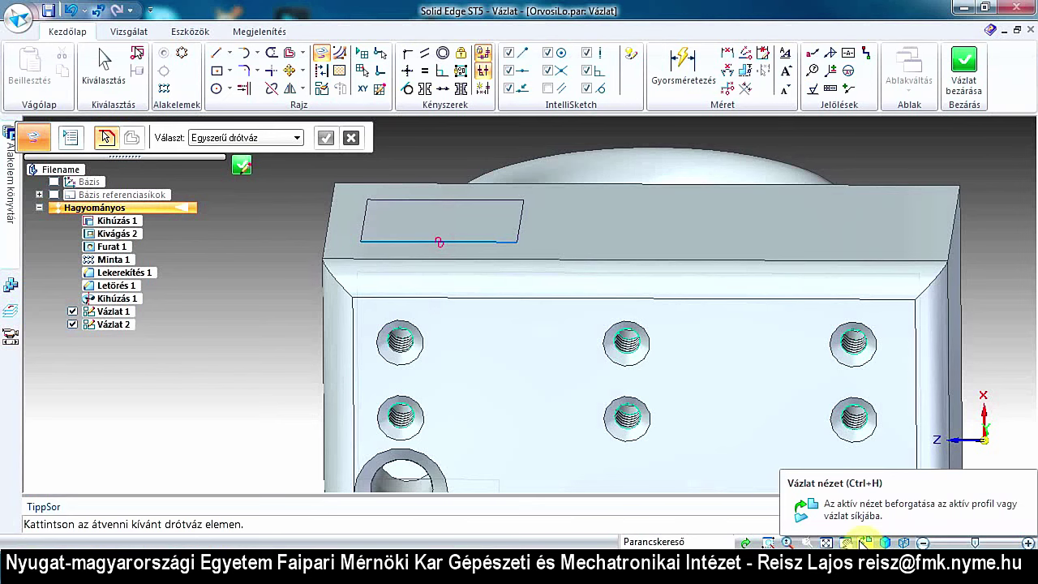
left_click(864, 542)
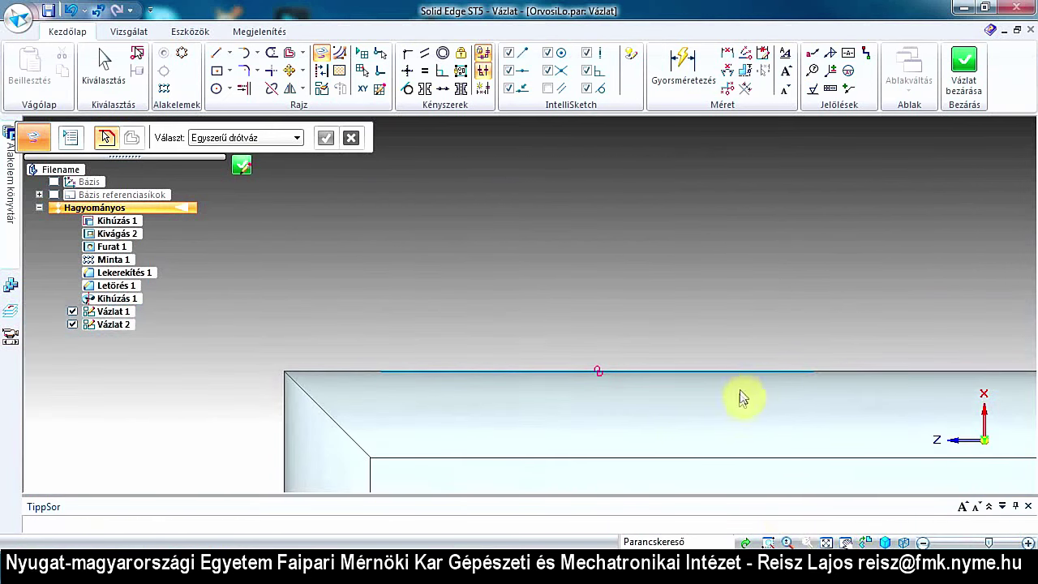
left_click(704, 369)
scroll(351, 369, "down", 2)
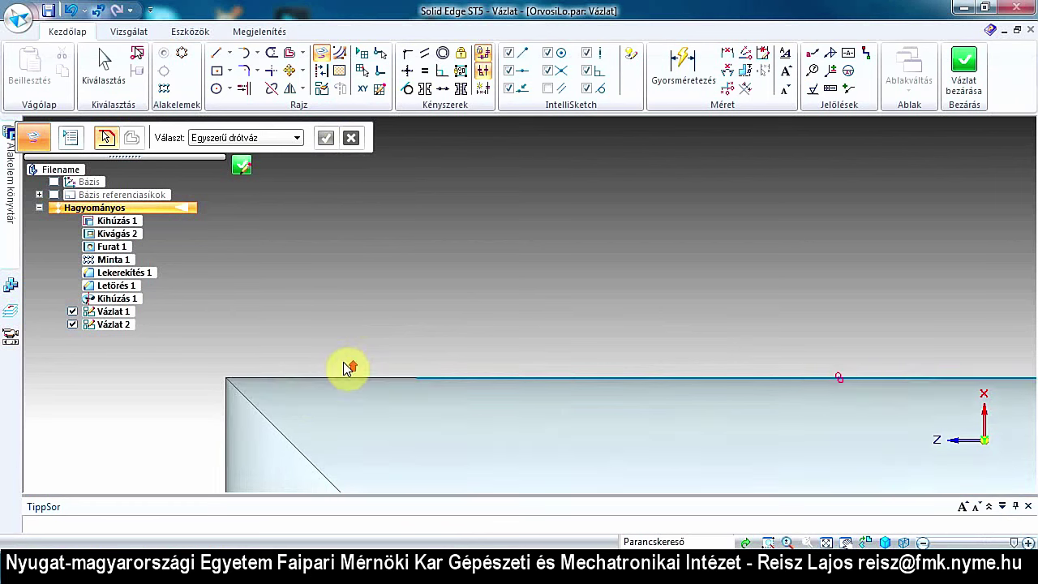
scroll(340, 352, "down", 2)
scroll(341, 343, "down", 1)
scroll(420, 193, "up", 1)
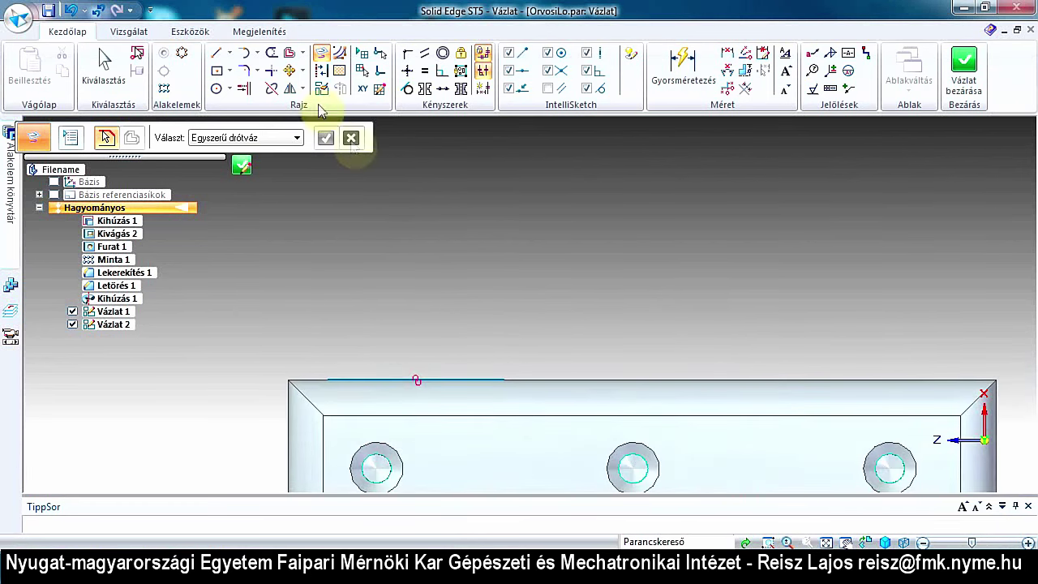
Step: Draw a three-point arc rising from the edge's end, then delete the included edge line
left_click(257, 53)
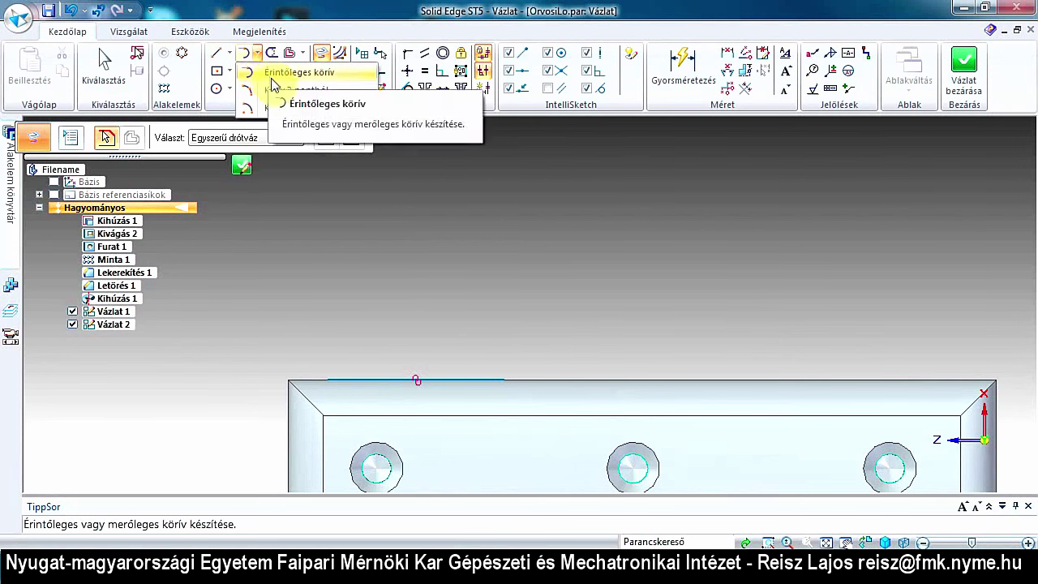
left_click(287, 91)
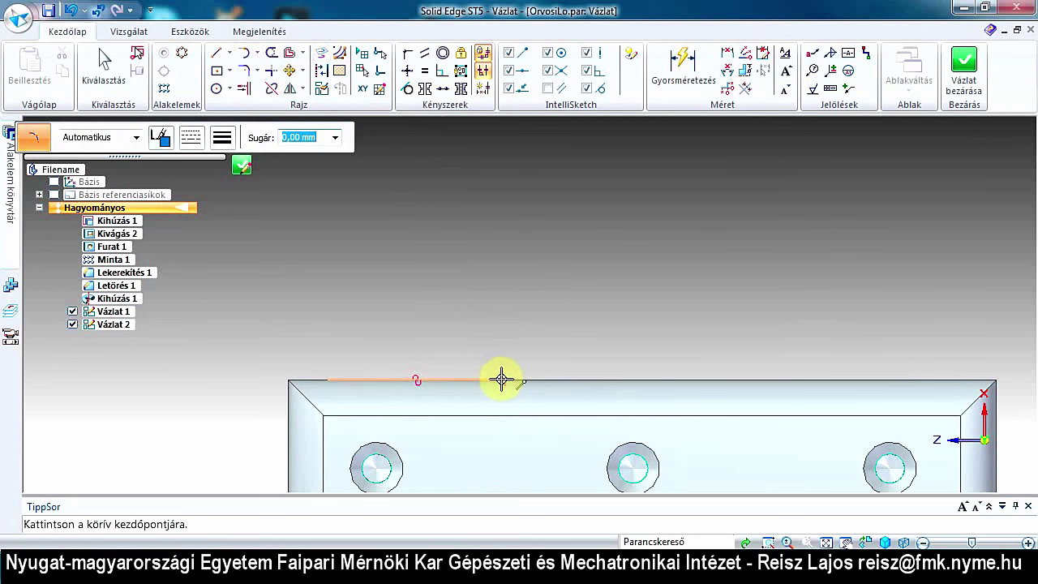
left_click(501, 379)
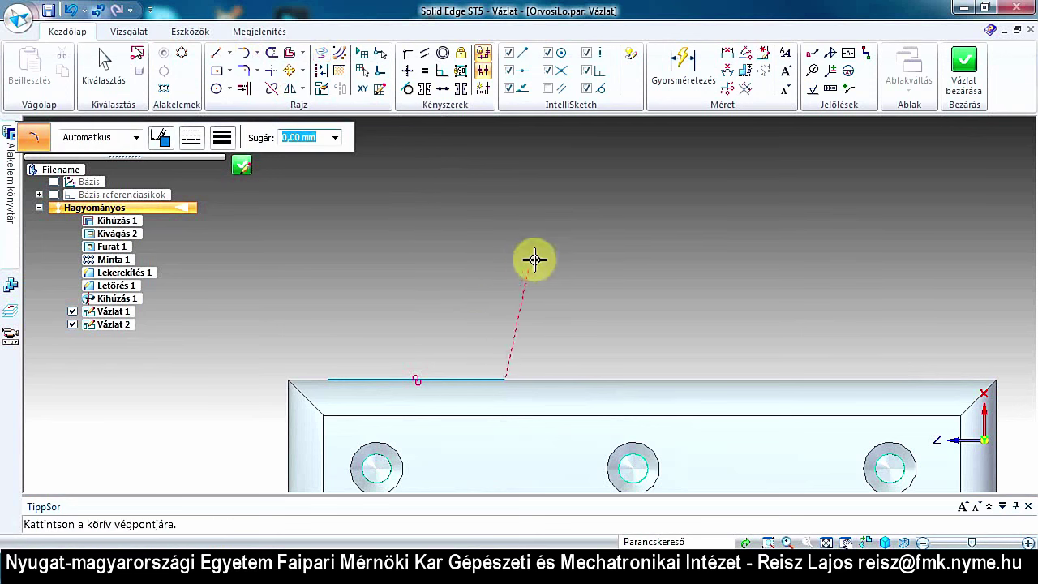
left_click(523, 228)
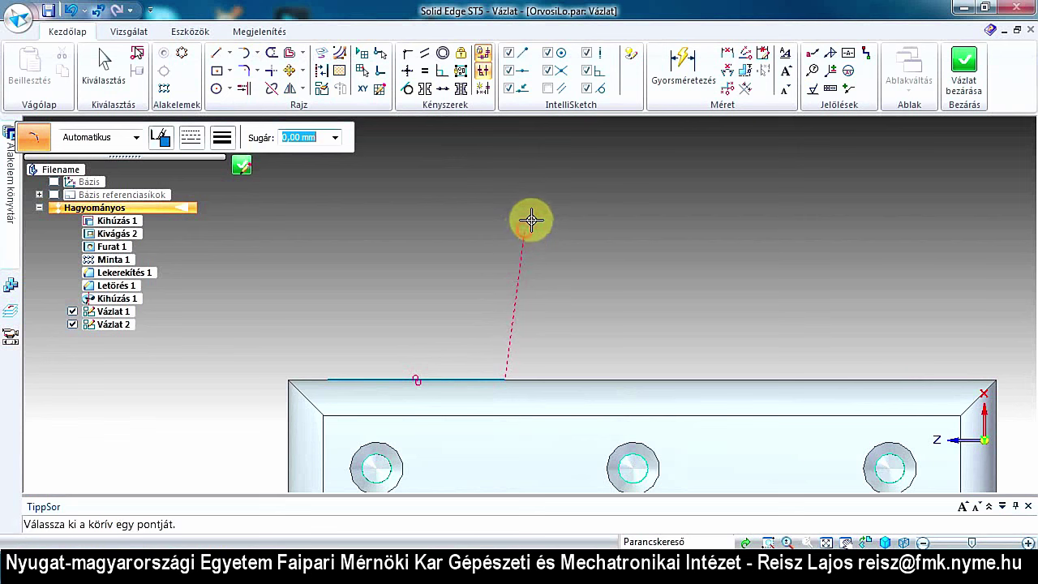
left_click(732, 152)
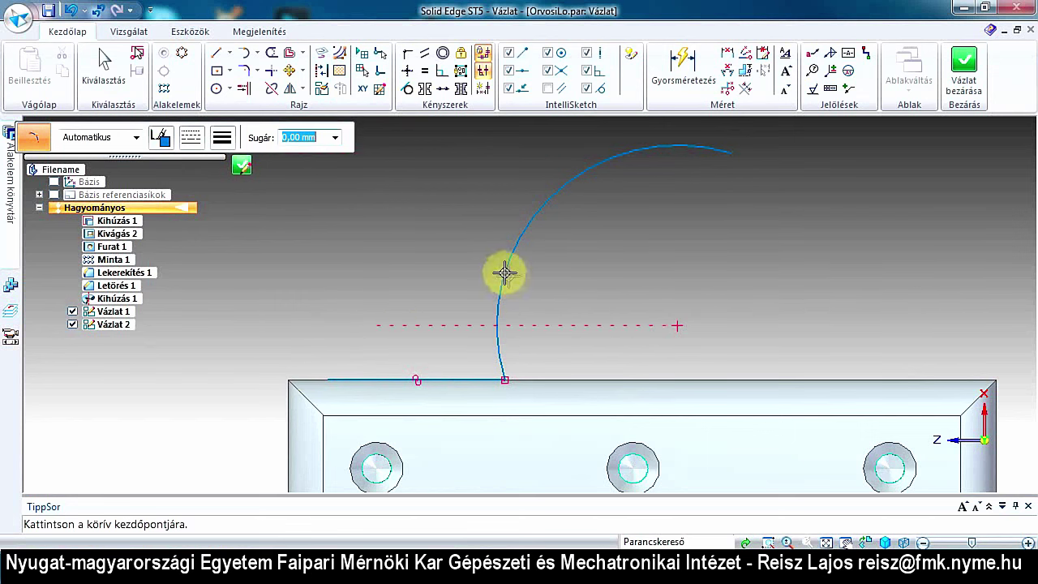
key("Escape")
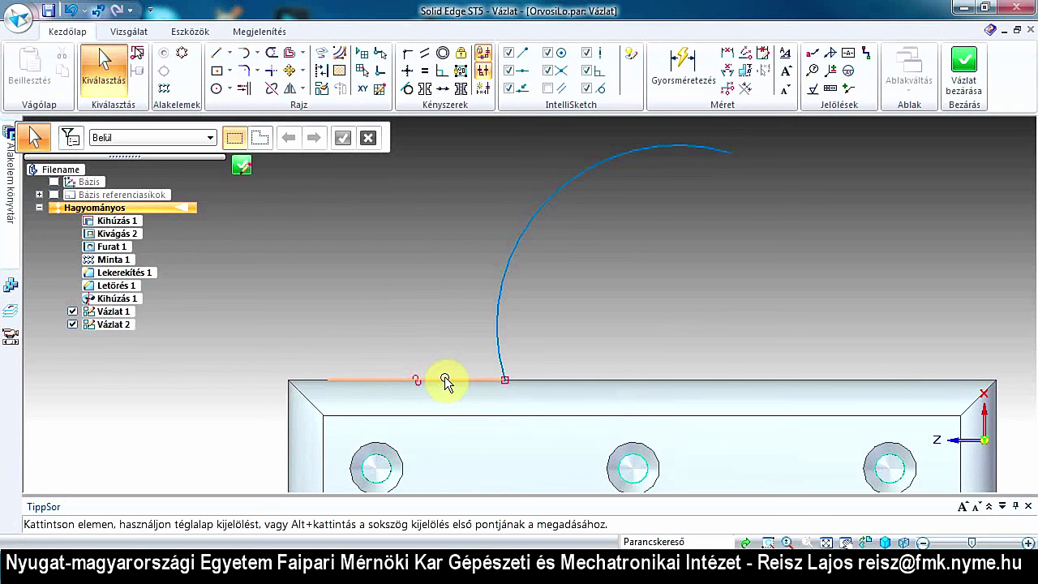
left_click(445, 380)
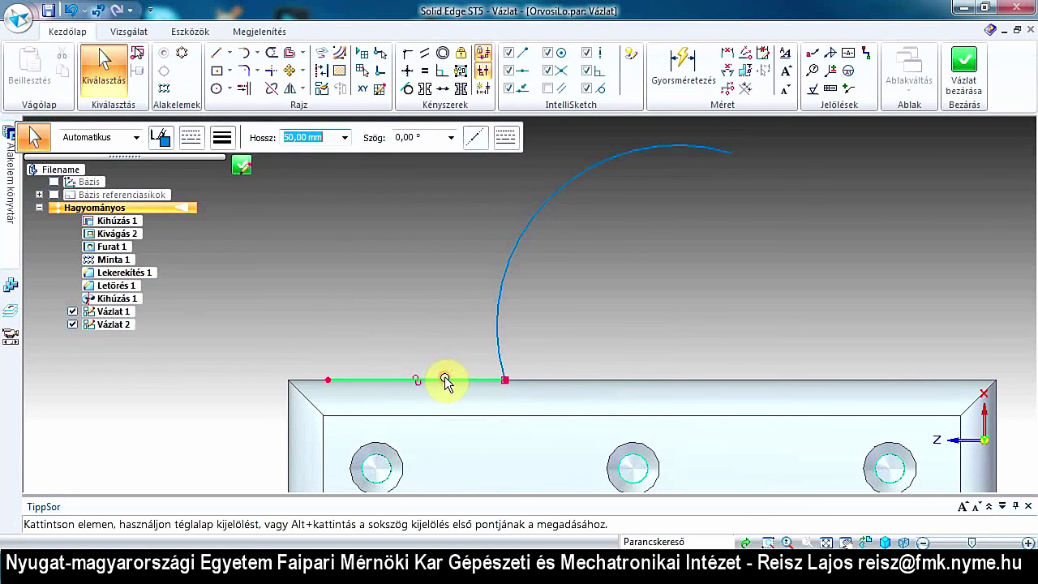
key("Delete")
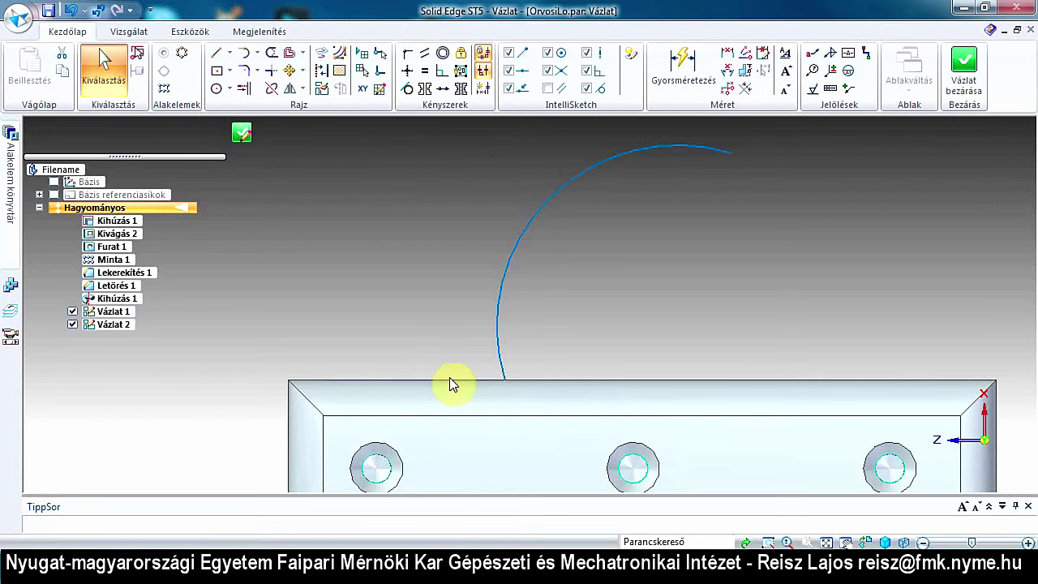
Step: Close the arc sketch and sweep the 50 mm square along the arc
left_click(960, 70)
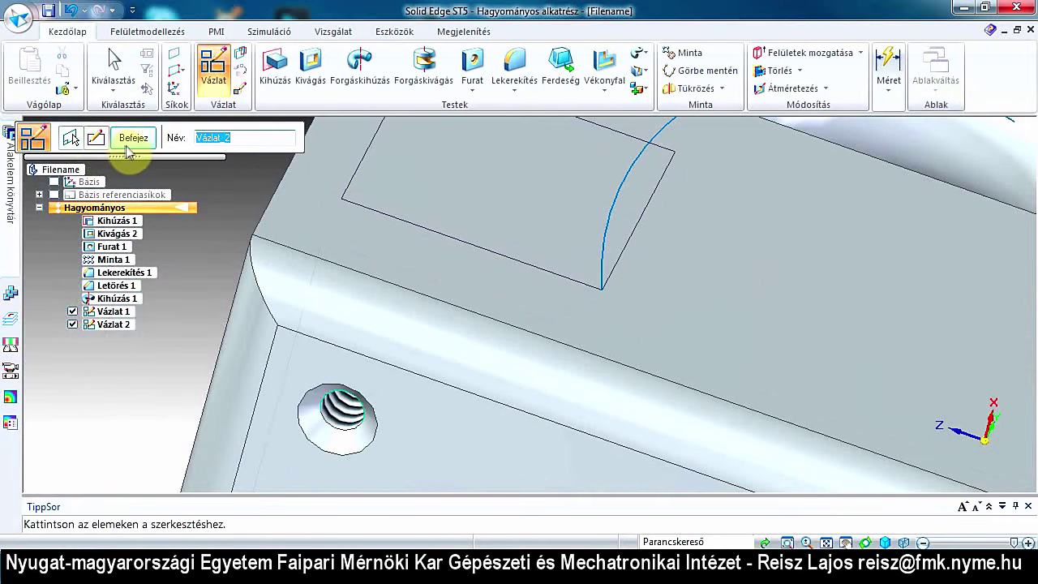
left_click(129, 139)
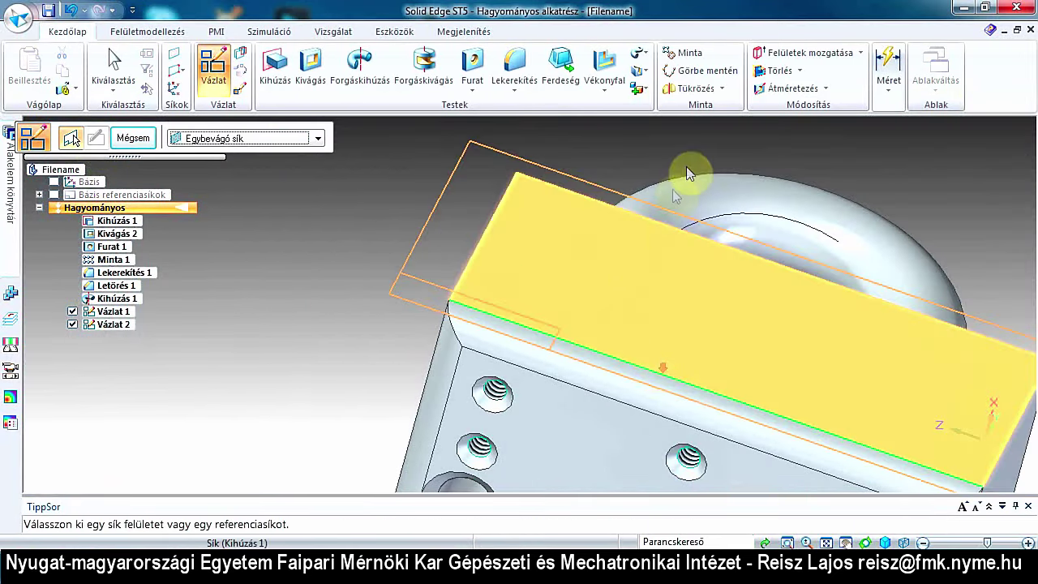
left_click(640, 53)
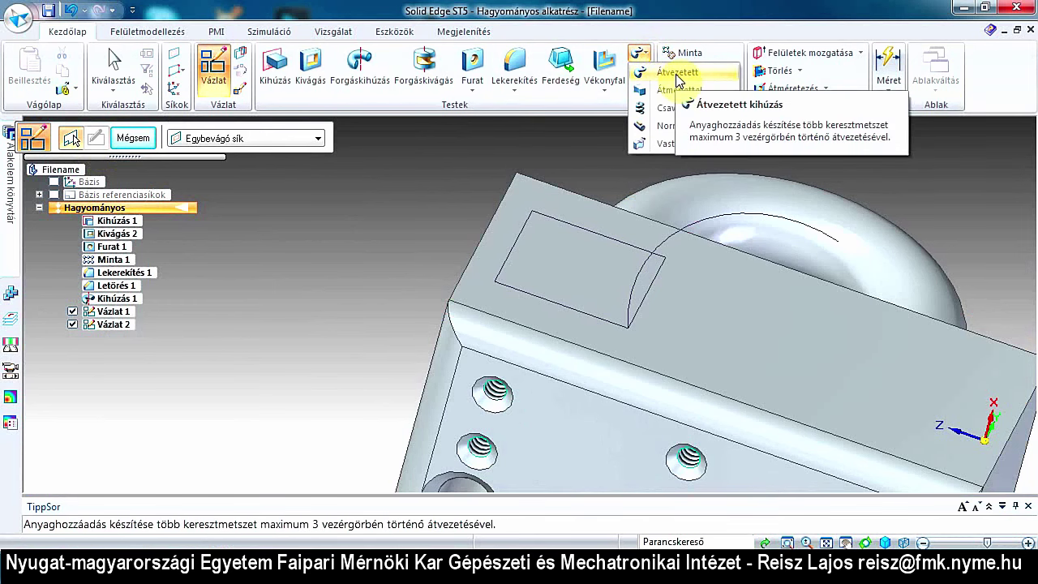
left_click(676, 74)
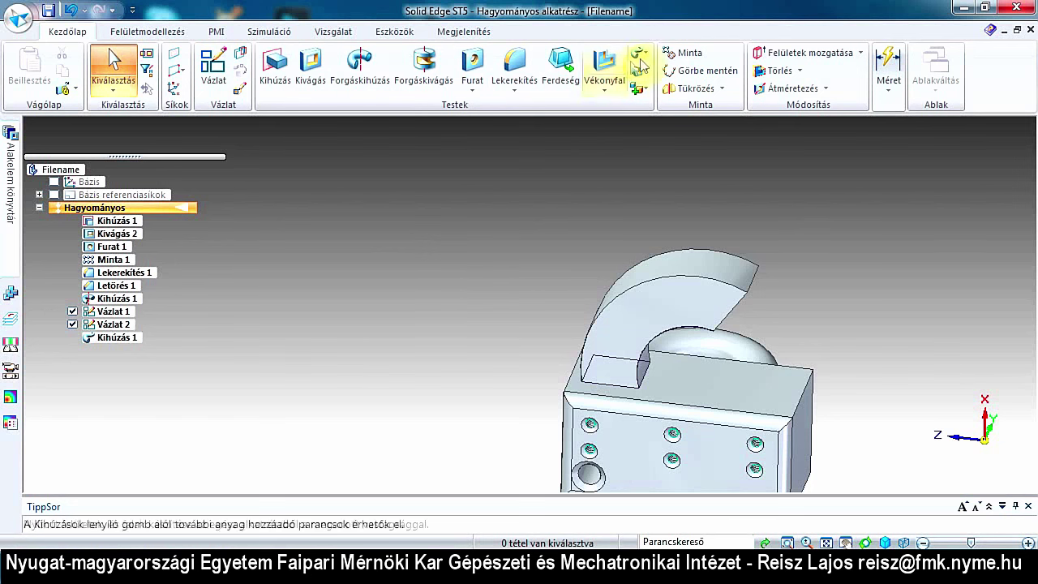
Step: Delete the swept protrusion Kihúzás 1 and its arc sketch Vázlat 2
left_click(649, 60)
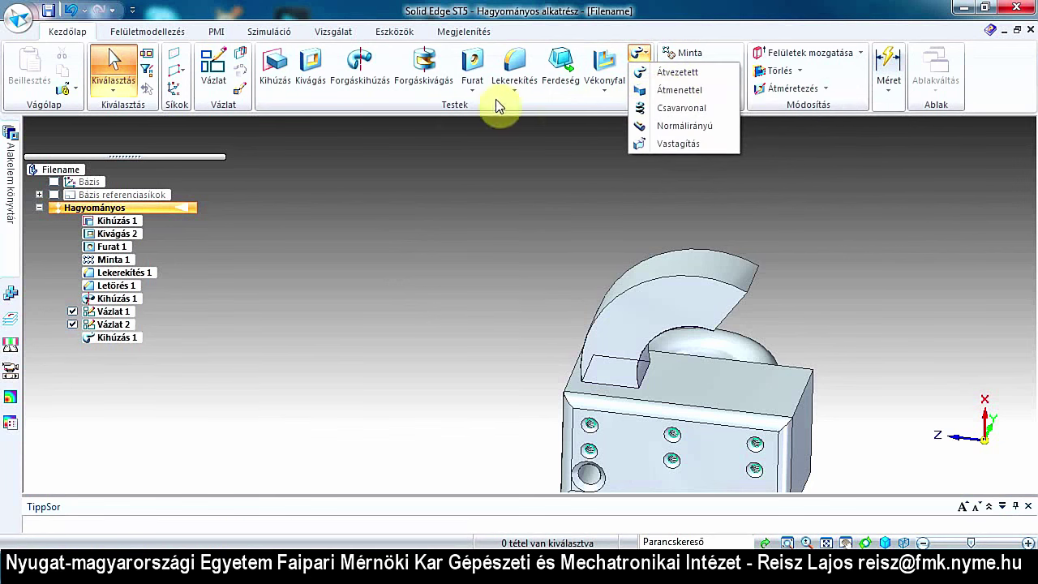
left_click(106, 337)
key("Delete")
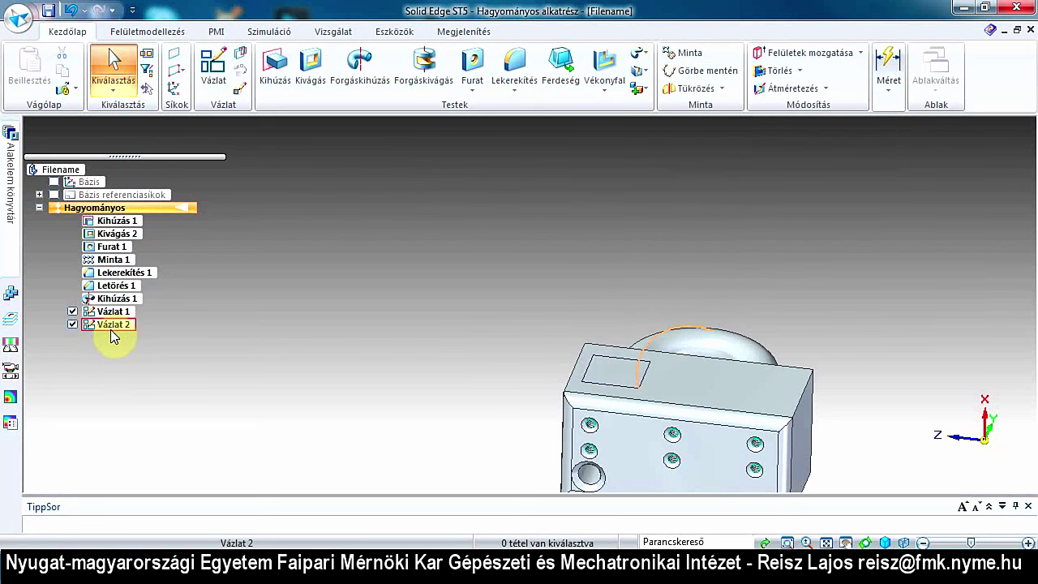
left_click(650, 350)
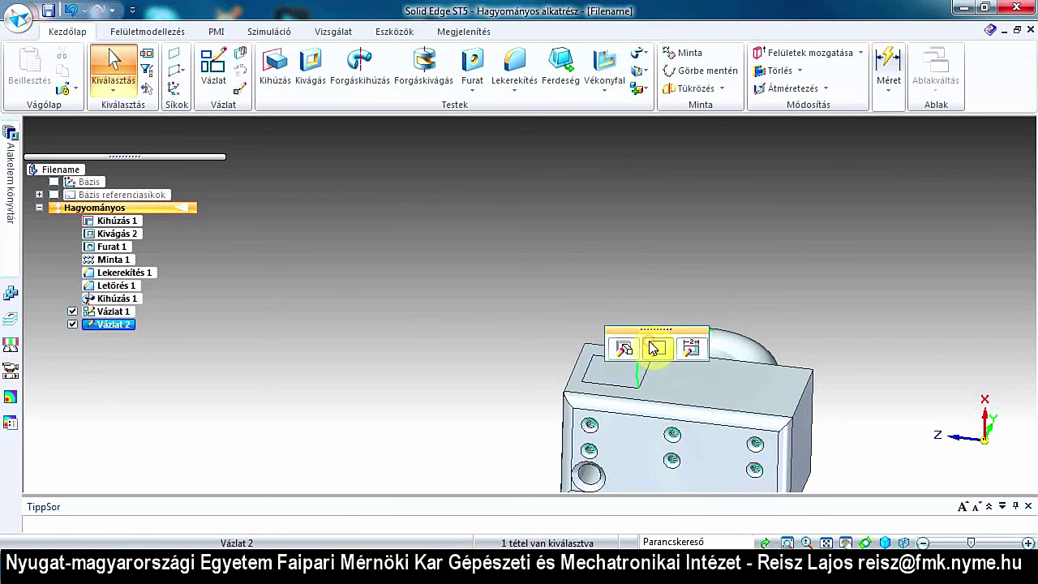
key("Delete")
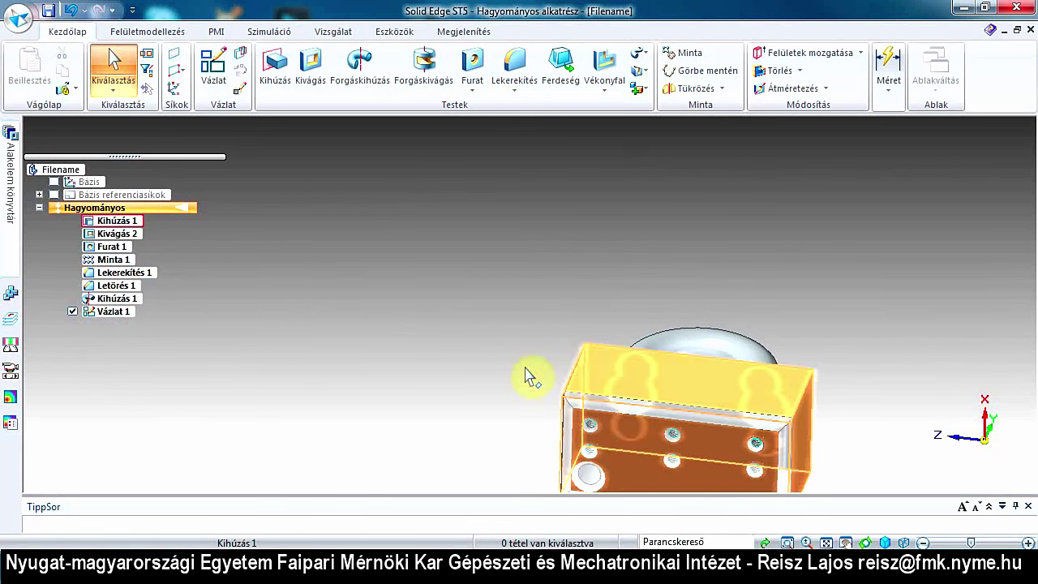
Step: Start a sketch on a plane parallel to the block's top face, 85.87 mm above it
left_click(219, 89)
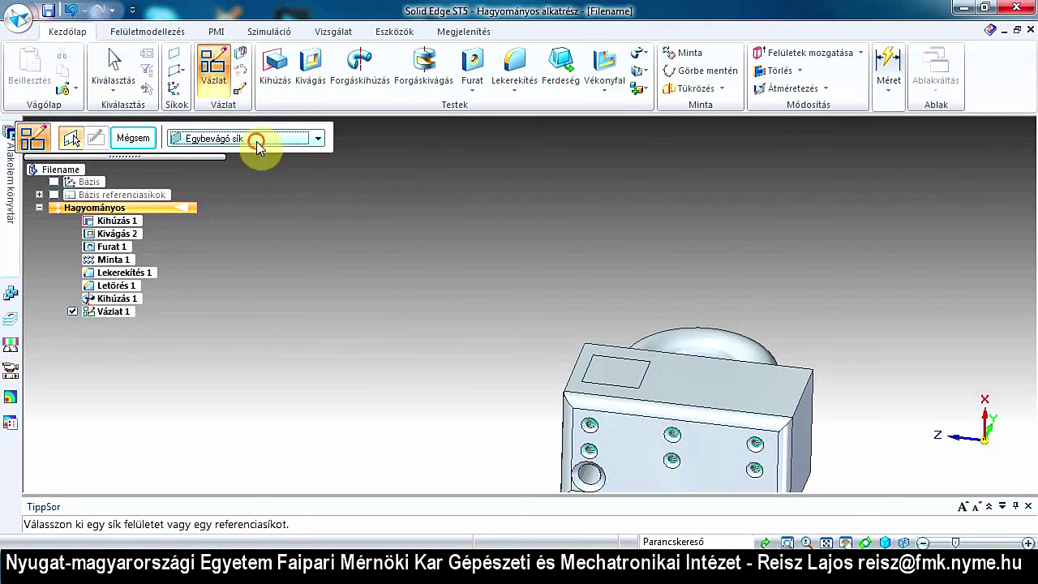
left_click(258, 141)
left_click(243, 169)
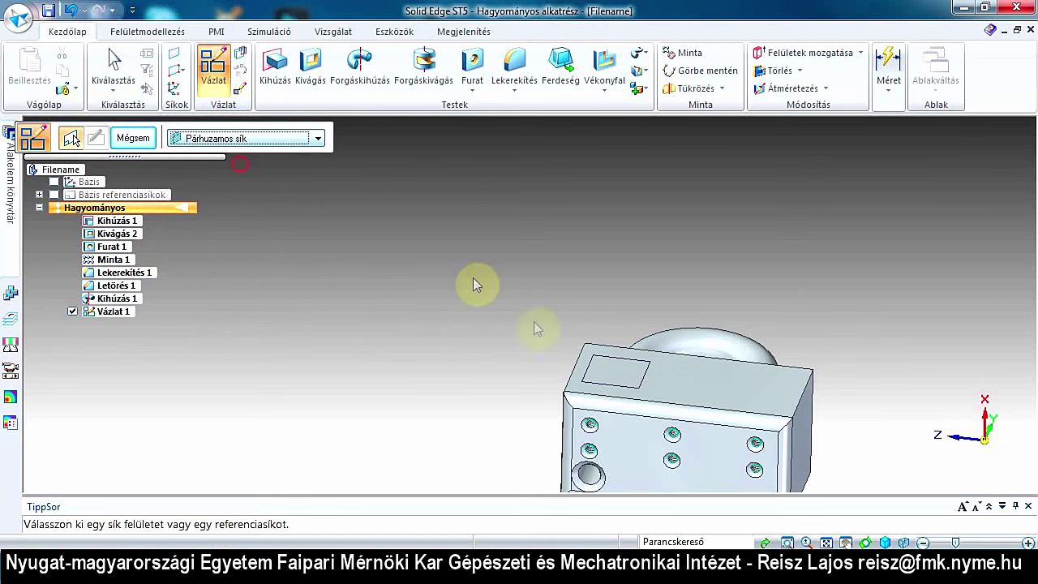
left_click(702, 375)
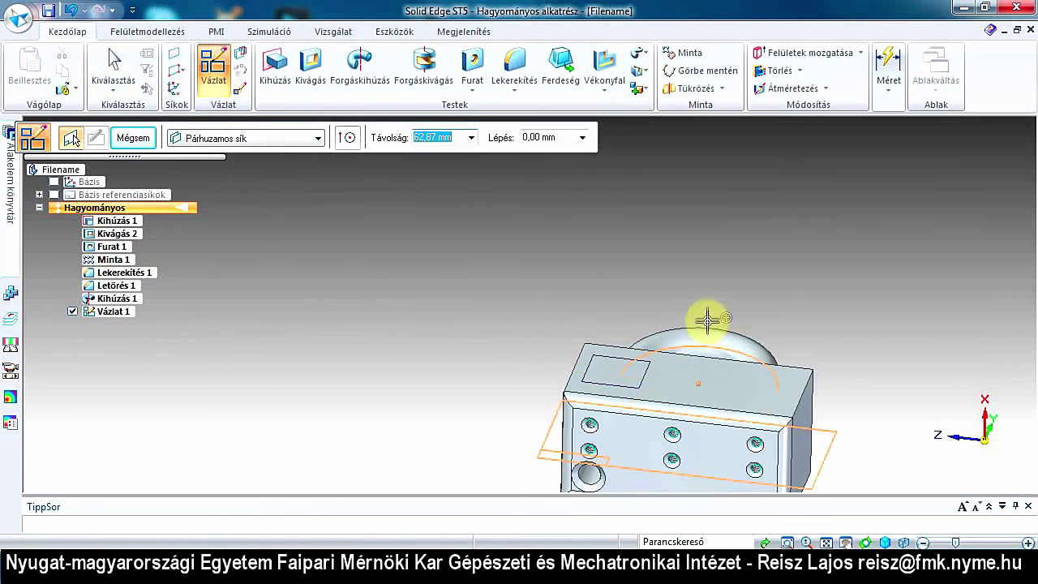
left_click(665, 318)
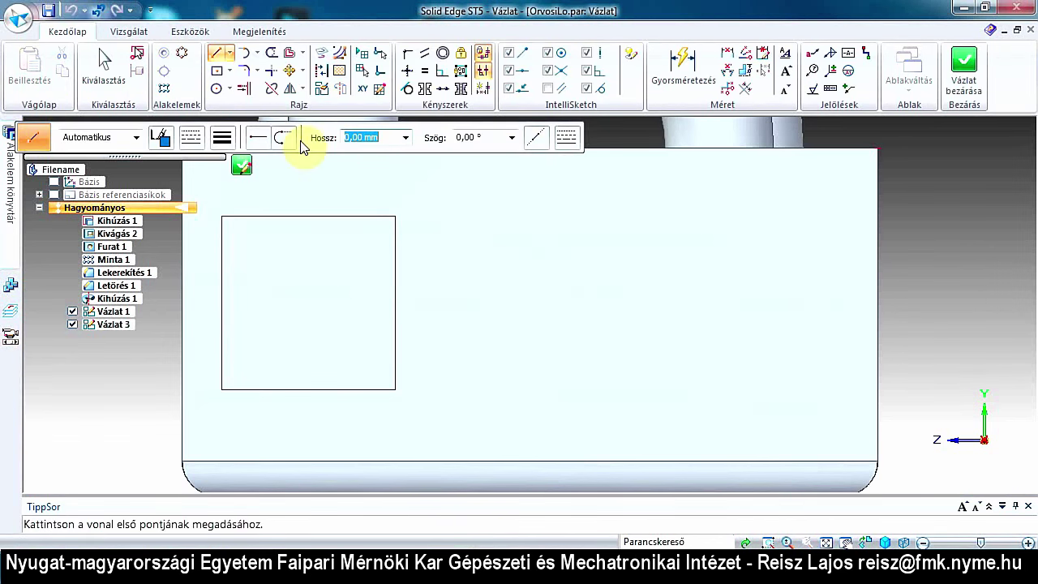
Step: Draw a circle on the raised plane and close the sketch
left_click(215, 89)
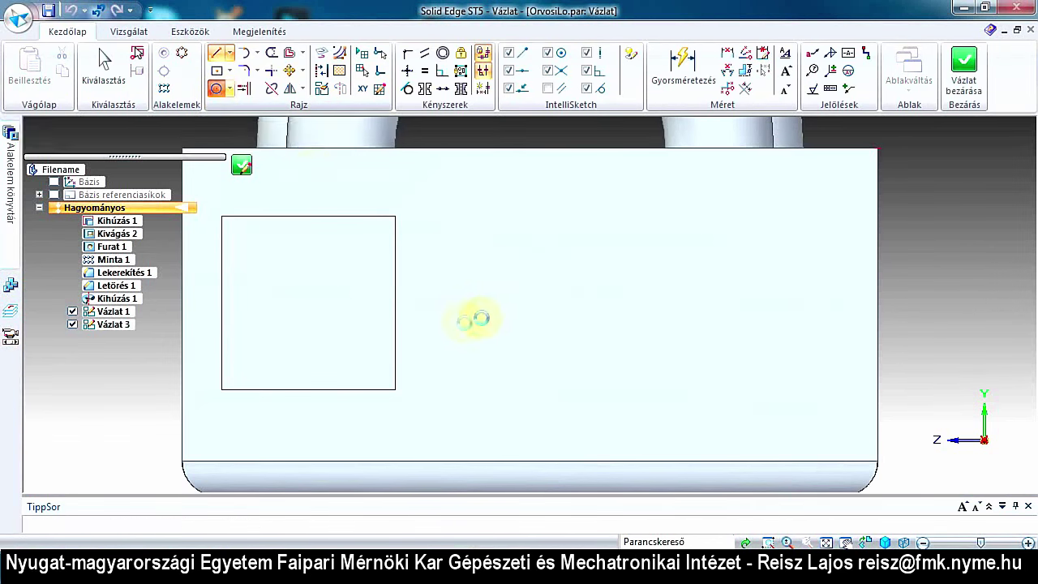
mouse_move(436, 266)
left_mouse_down()
mouse_move(486, 318)
mouse_move(557, 368)
left_mouse_up()
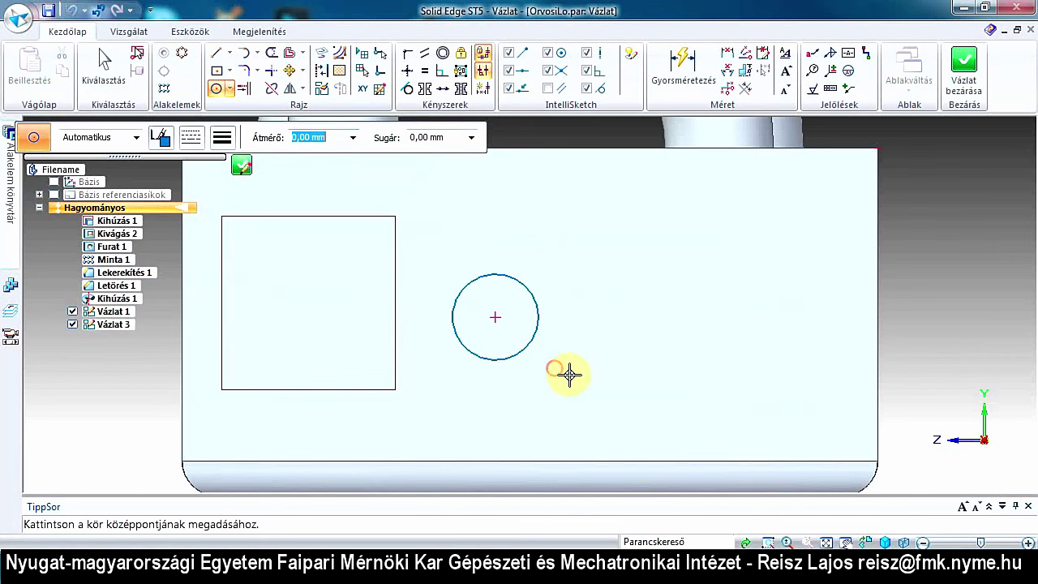
left_click(964, 75)
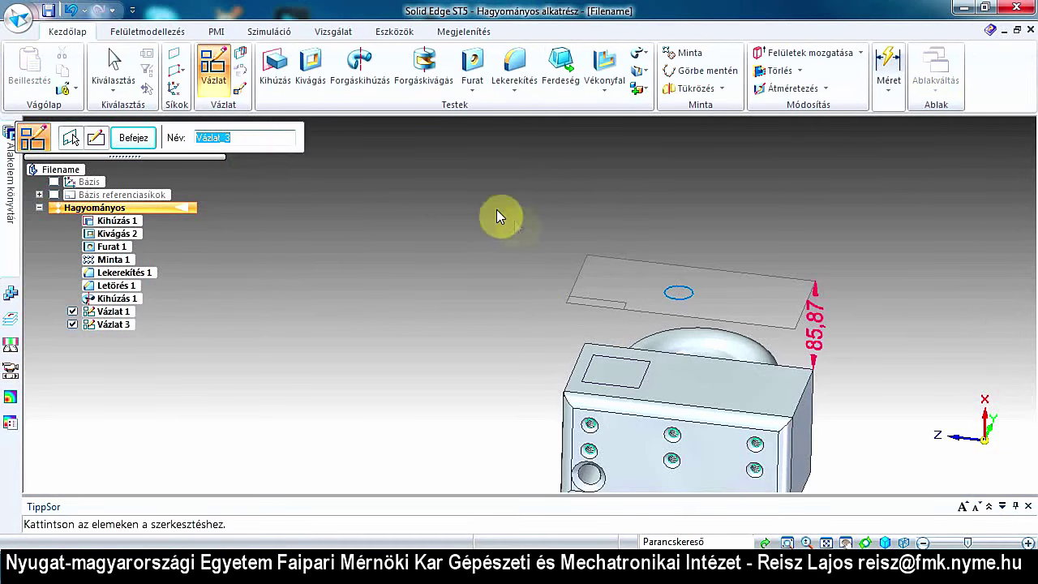
Step: Finish the circle sketch, then preview a lofted protrusion from the top square to the raised circle
left_click(131, 138)
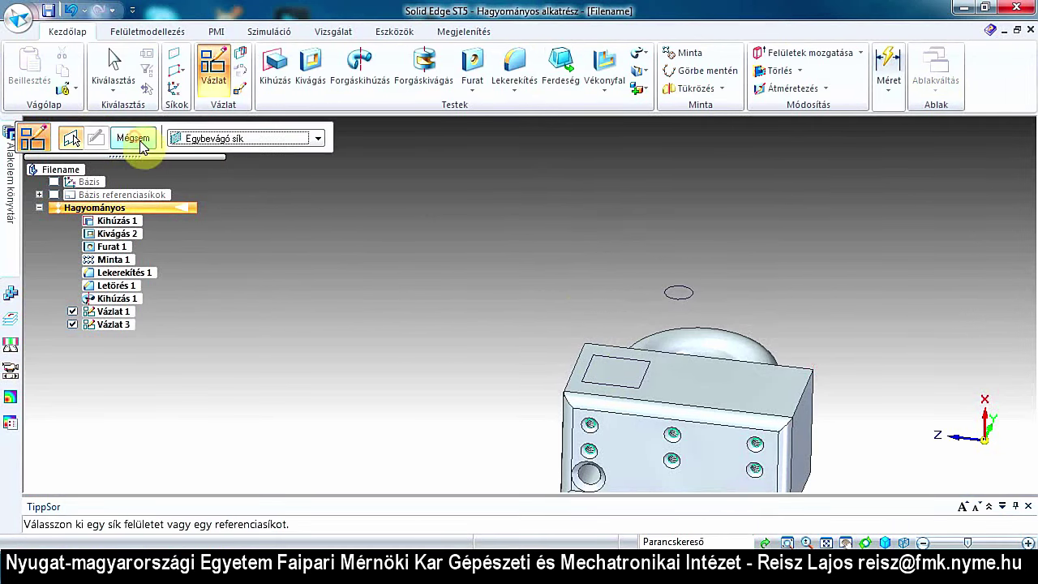
left_click(639, 54)
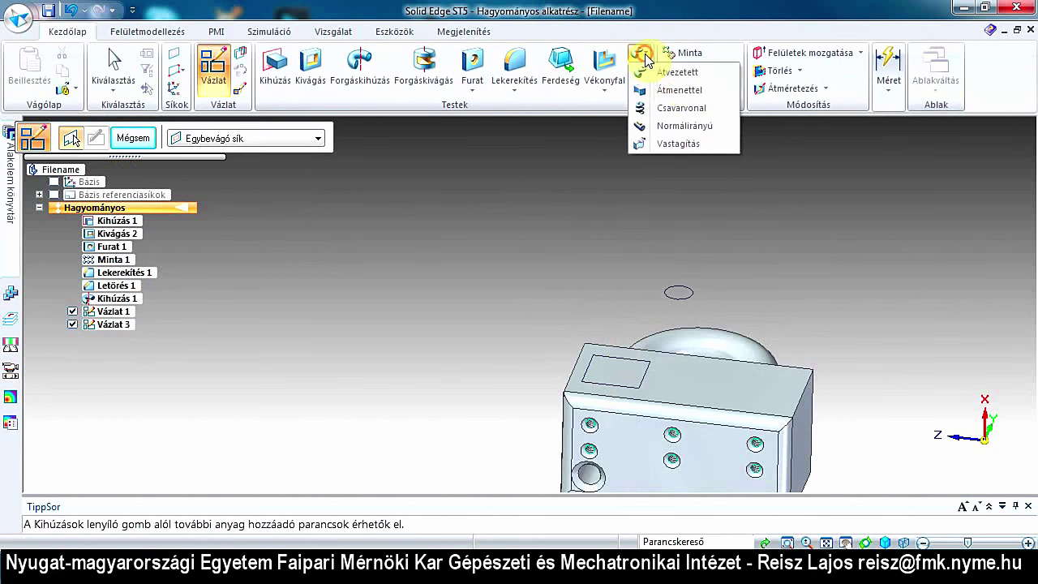
left_click(686, 90)
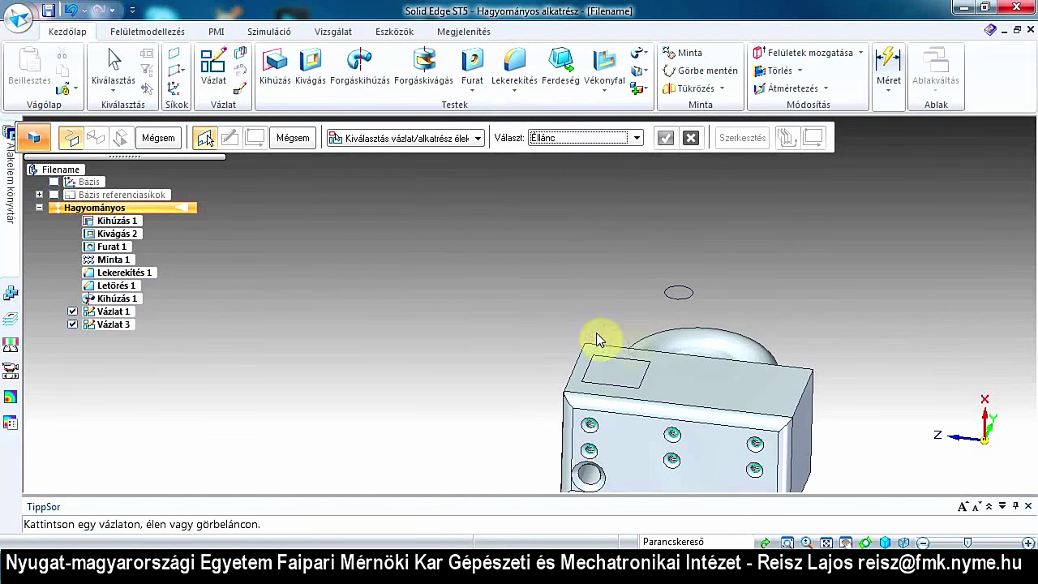
left_click(627, 388)
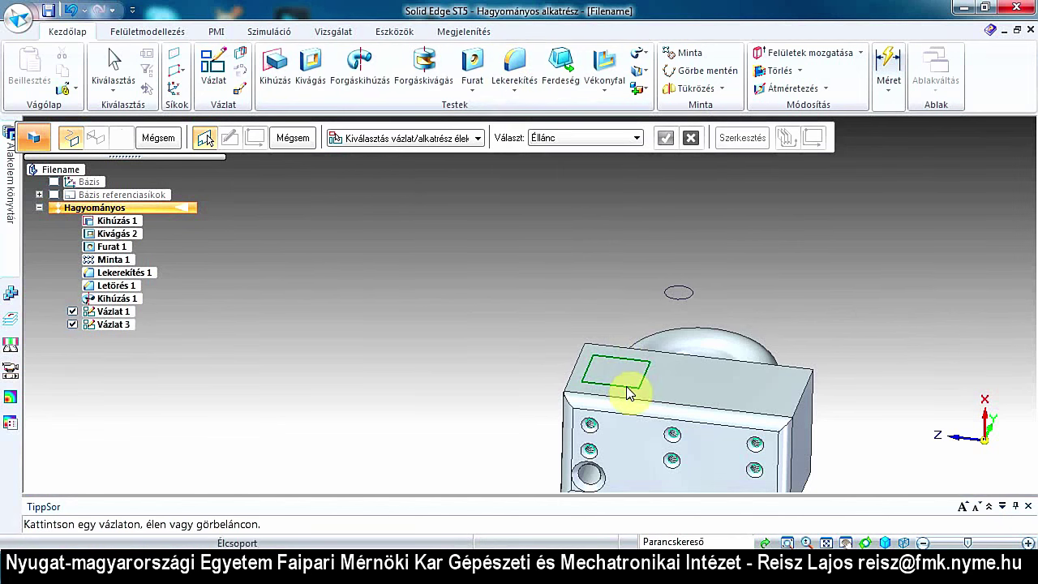
left_click(684, 300)
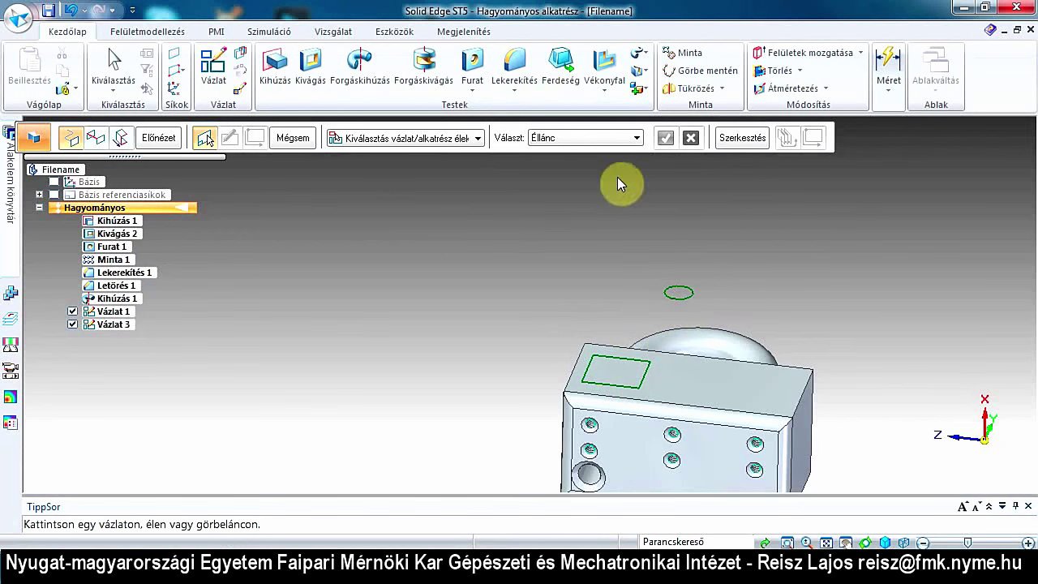
right_click(499, 222)
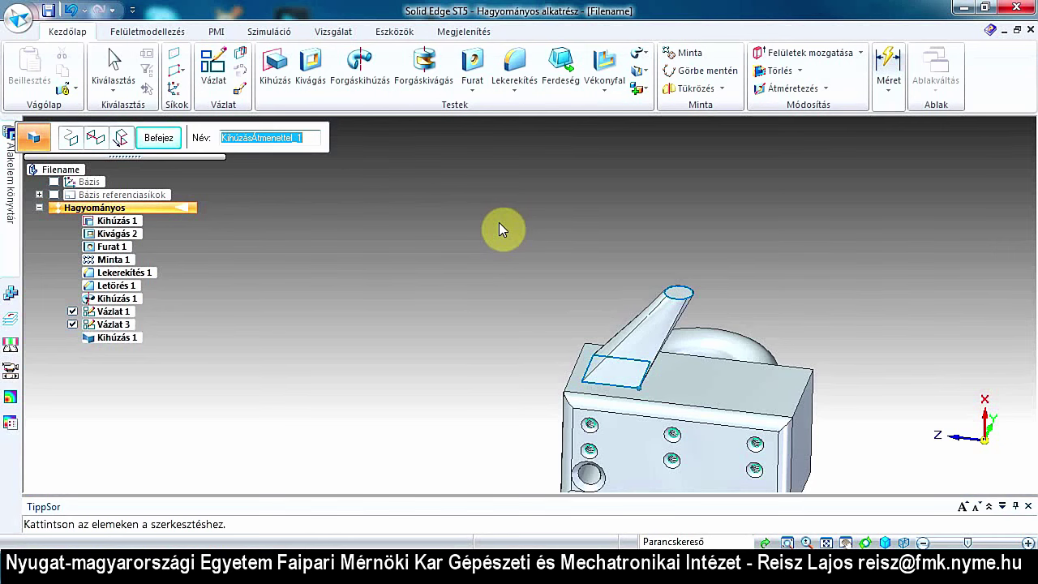
Step: Orbit and zoom to inspect the square-to-circle loft, then finish the lofted protrusion
mouse_move(524, 262)
middle_mouse_down()
mouse_move(465, 158)
mouse_move(370, 252)
mouse_move(340, 327)
mouse_move(440, 342)
mouse_move(530, 225)
mouse_move(535, 278)
mouse_move(512, 375)
middle_mouse_up()
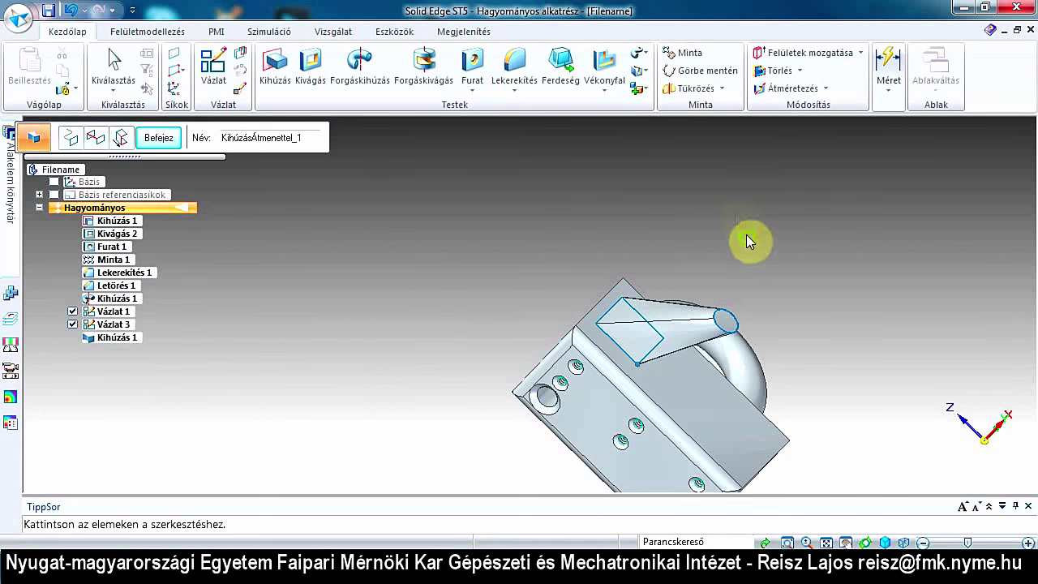
middle_click_drag(746, 240, 548, 173)
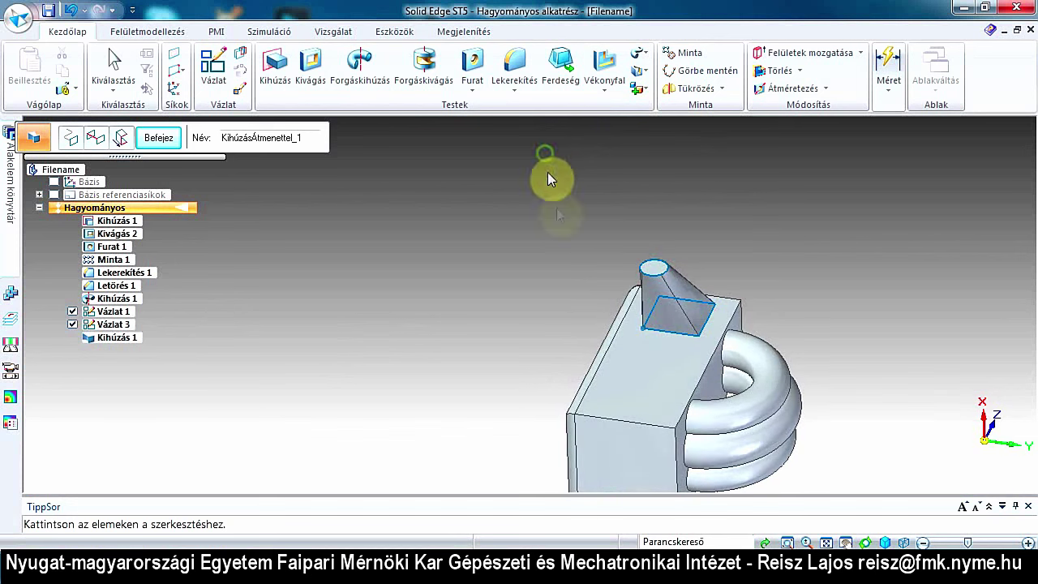
mouse_move(600, 351)
middle_mouse_down()
mouse_move(680, 243)
mouse_move(794, 313)
mouse_move(771, 389)
mouse_move(625, 344)
middle_mouse_up()
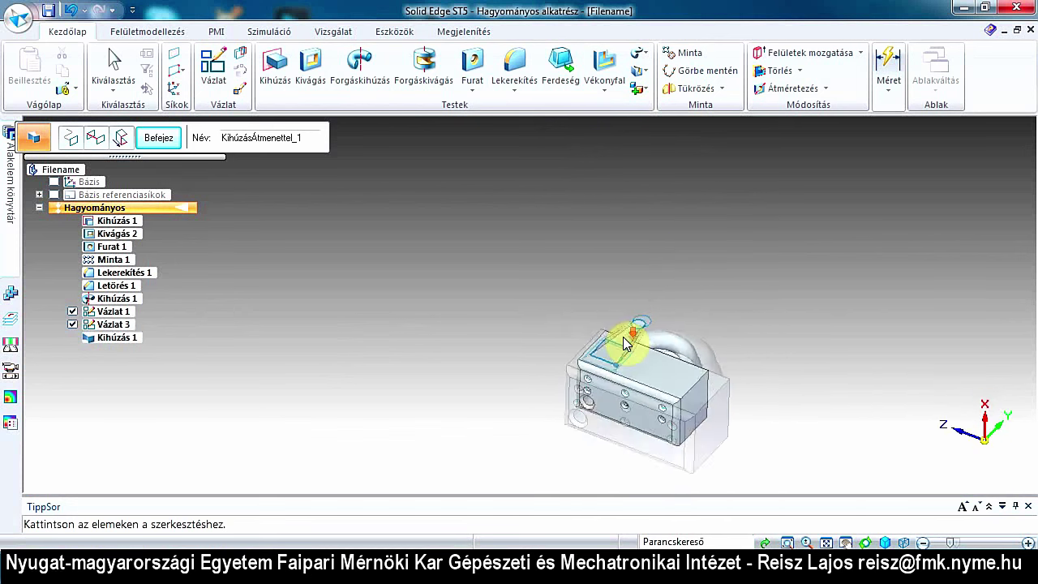
scroll(624, 344, "up", 2)
scroll(600, 308, "up", 1)
scroll(551, 243, "up", 1)
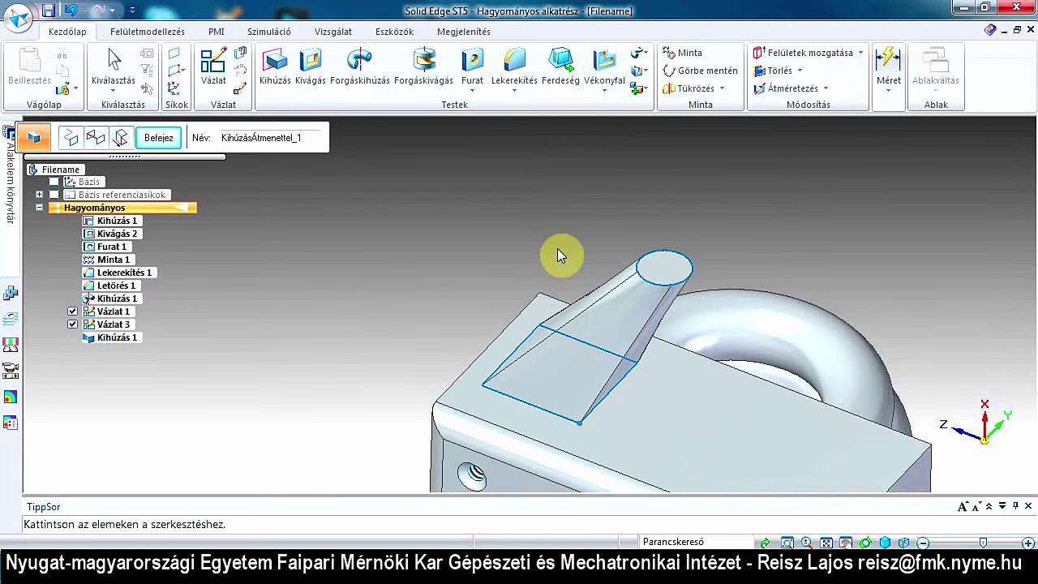
key("Escape")
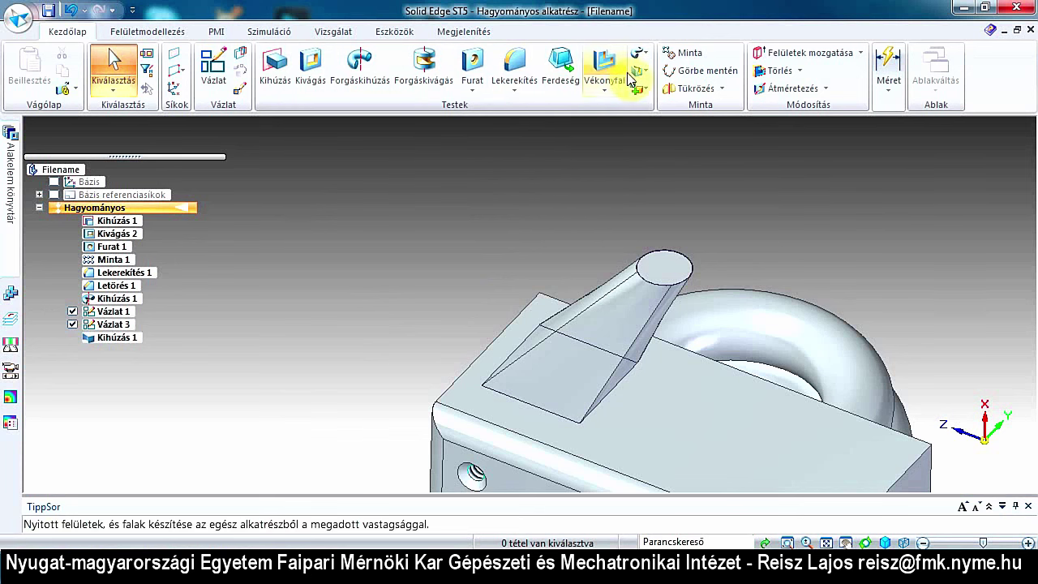
Step: Open and close the protrusion types list, then show the cutout types list
left_click(646, 57)
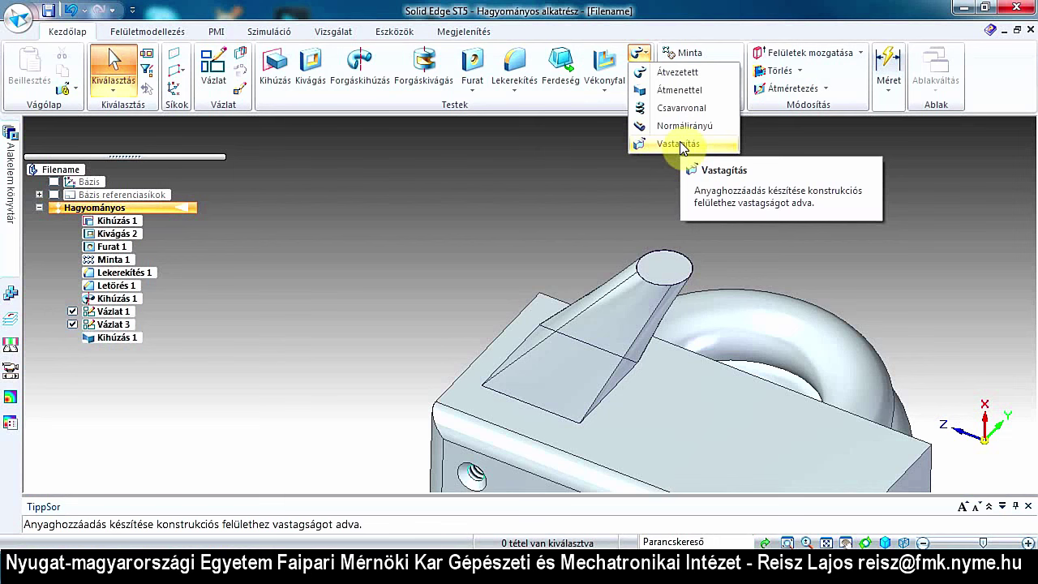
left_click(641, 53)
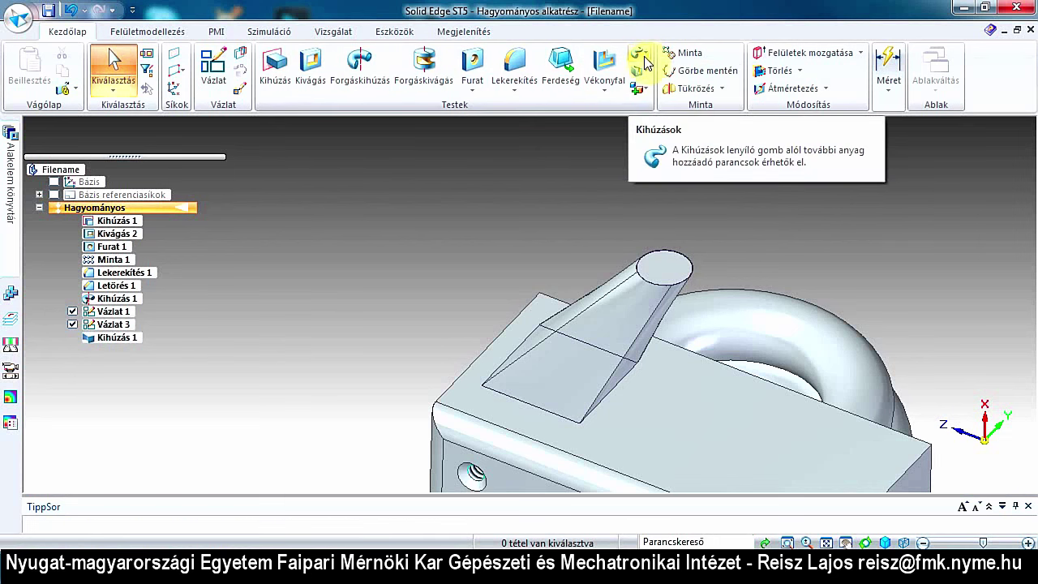
left_click(646, 74)
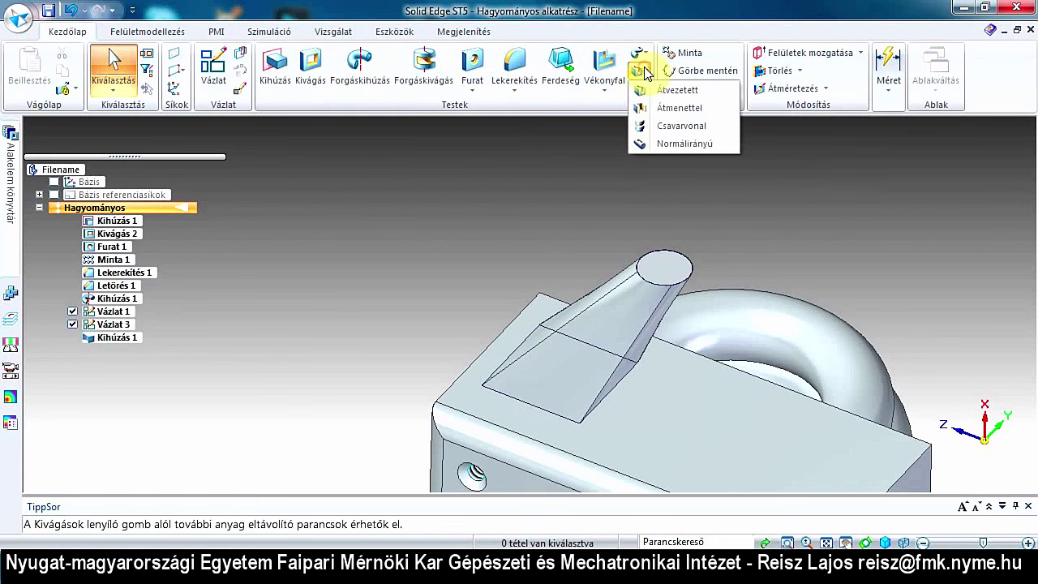